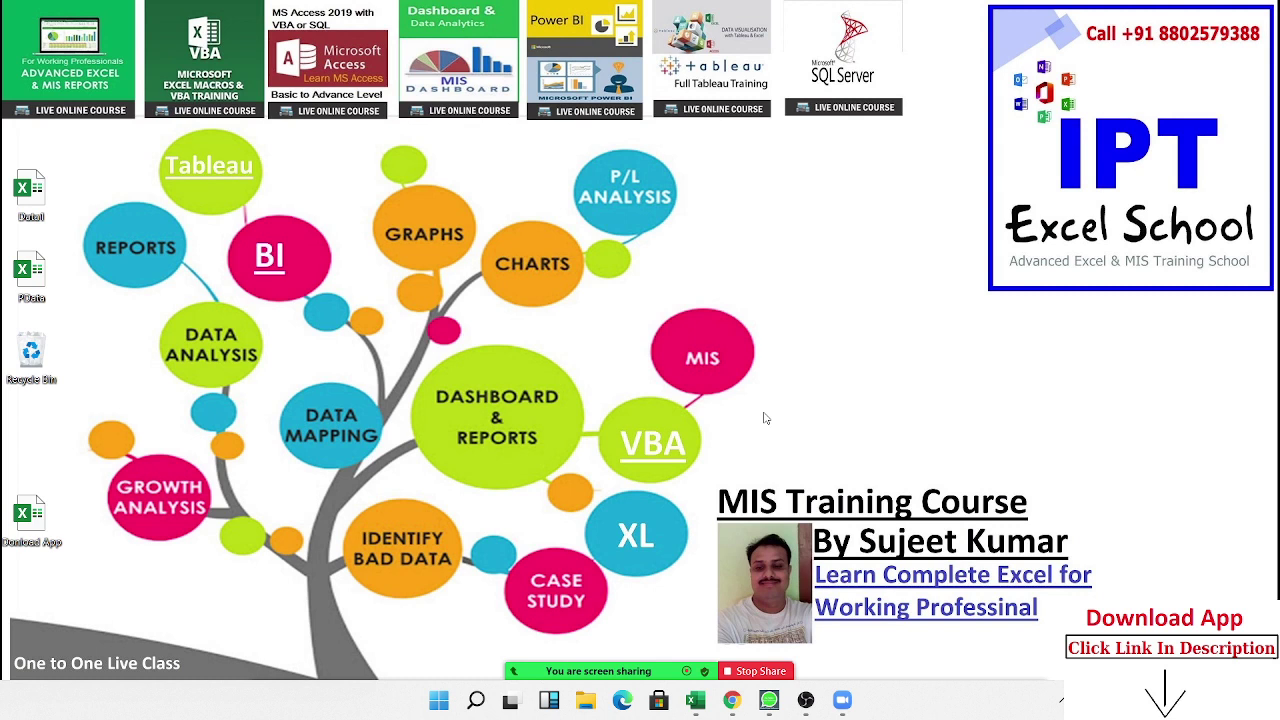
- Bring Book7 to the front, mute all Zoom participants, and close the Participants list
mouse_move(696, 706)
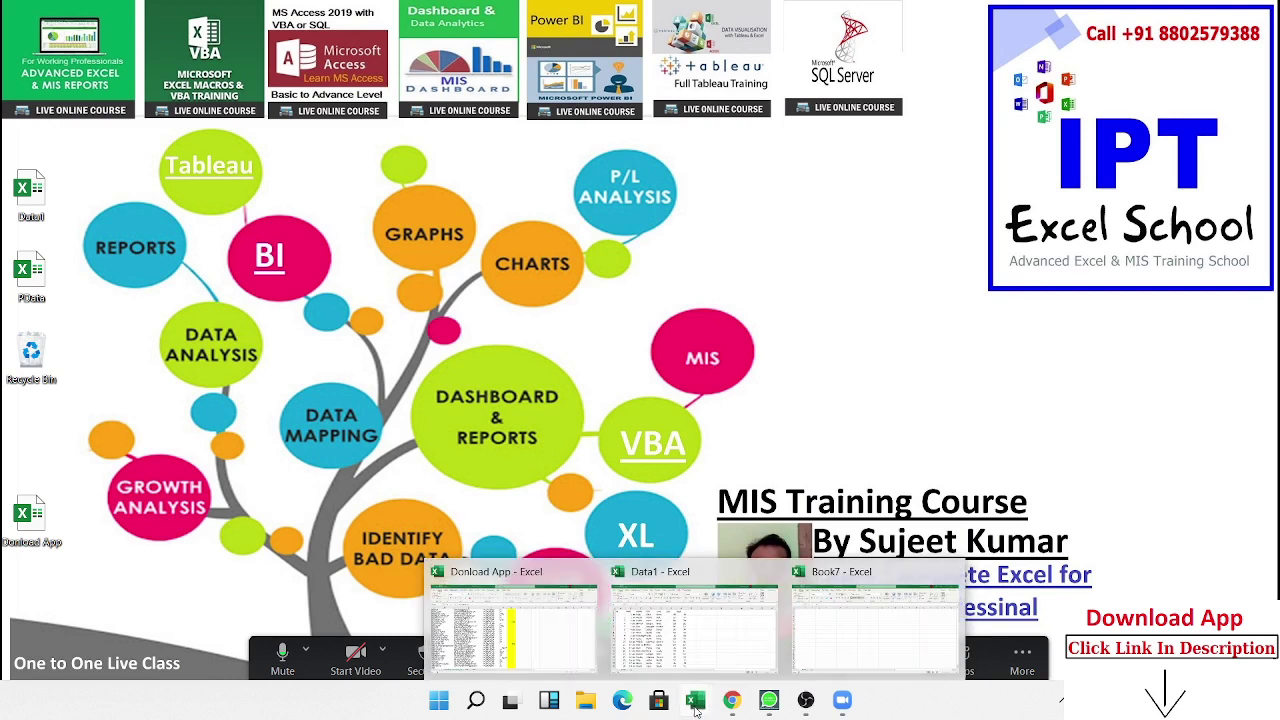
click(828, 612)
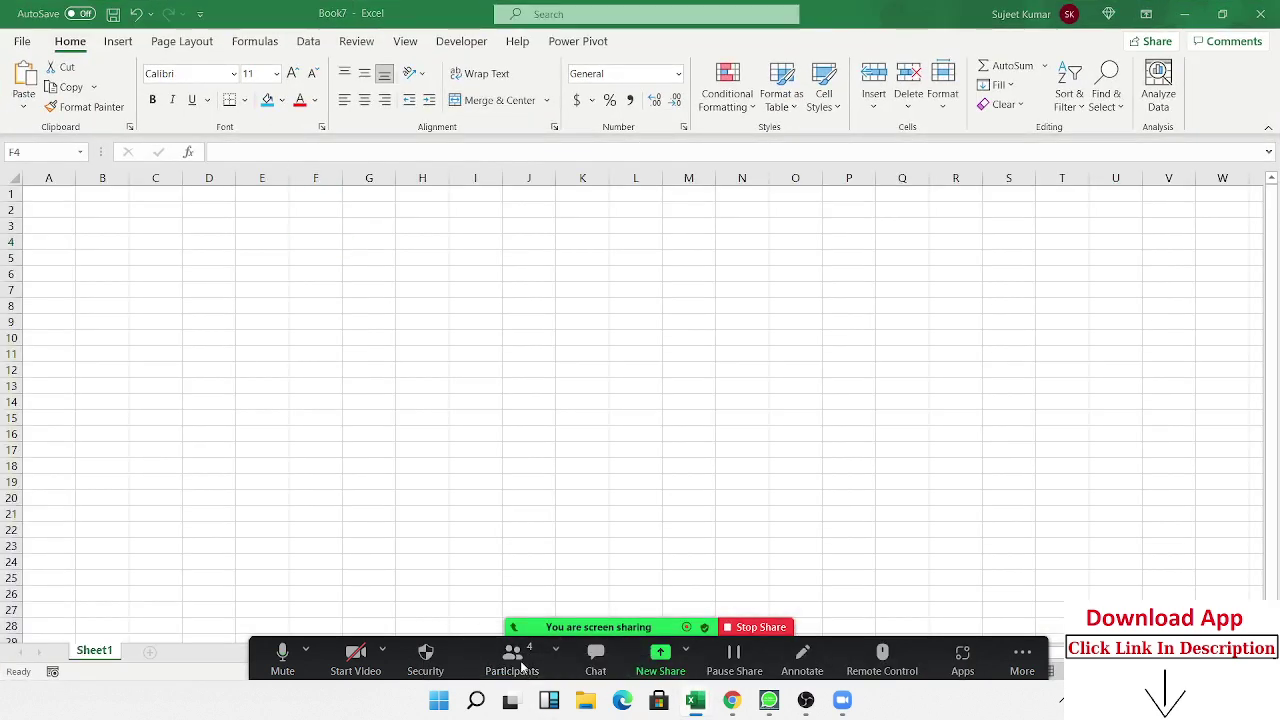
click(518, 660)
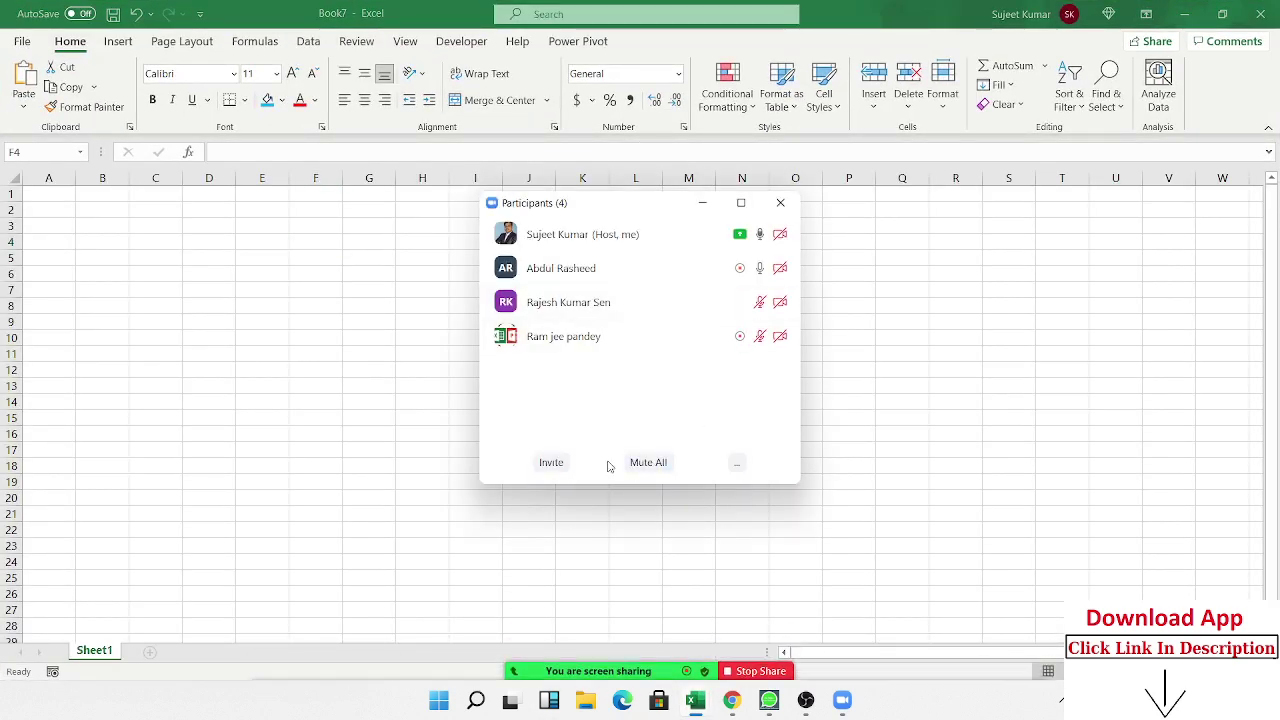
click(648, 462)
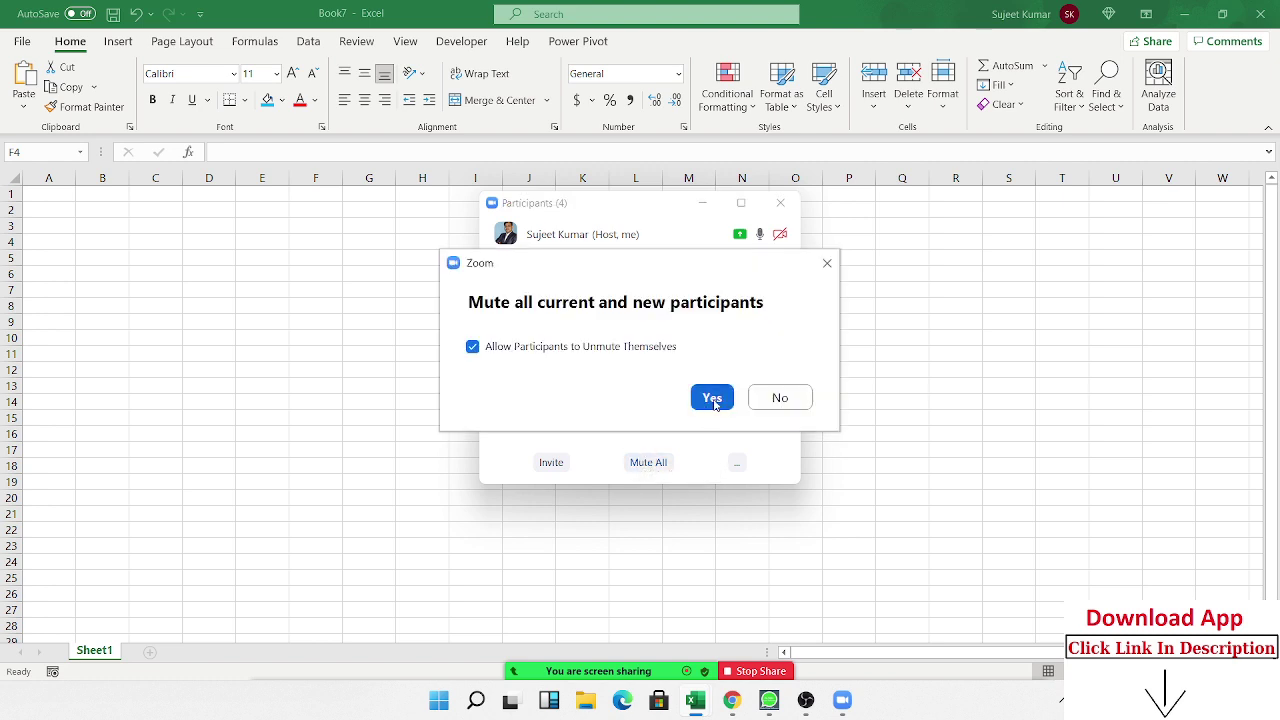
click(712, 398)
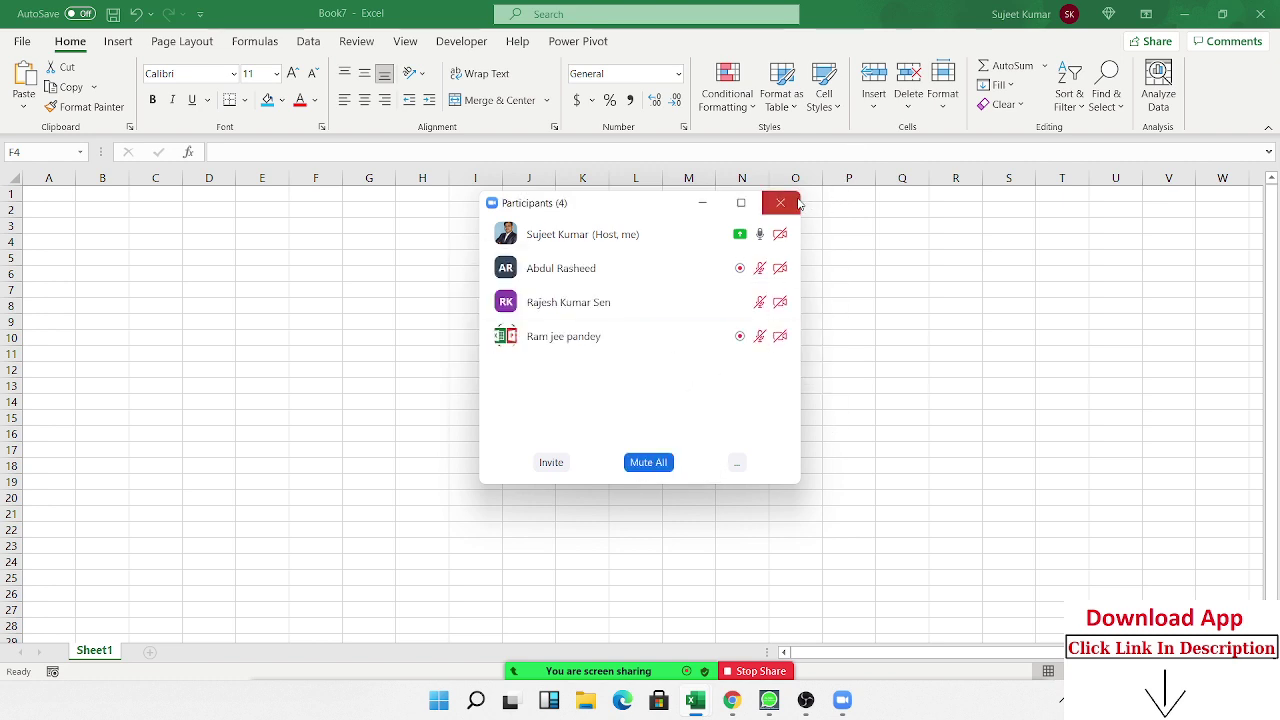
click(780, 203)
ctrl+scroll(209, 392, up, 3)
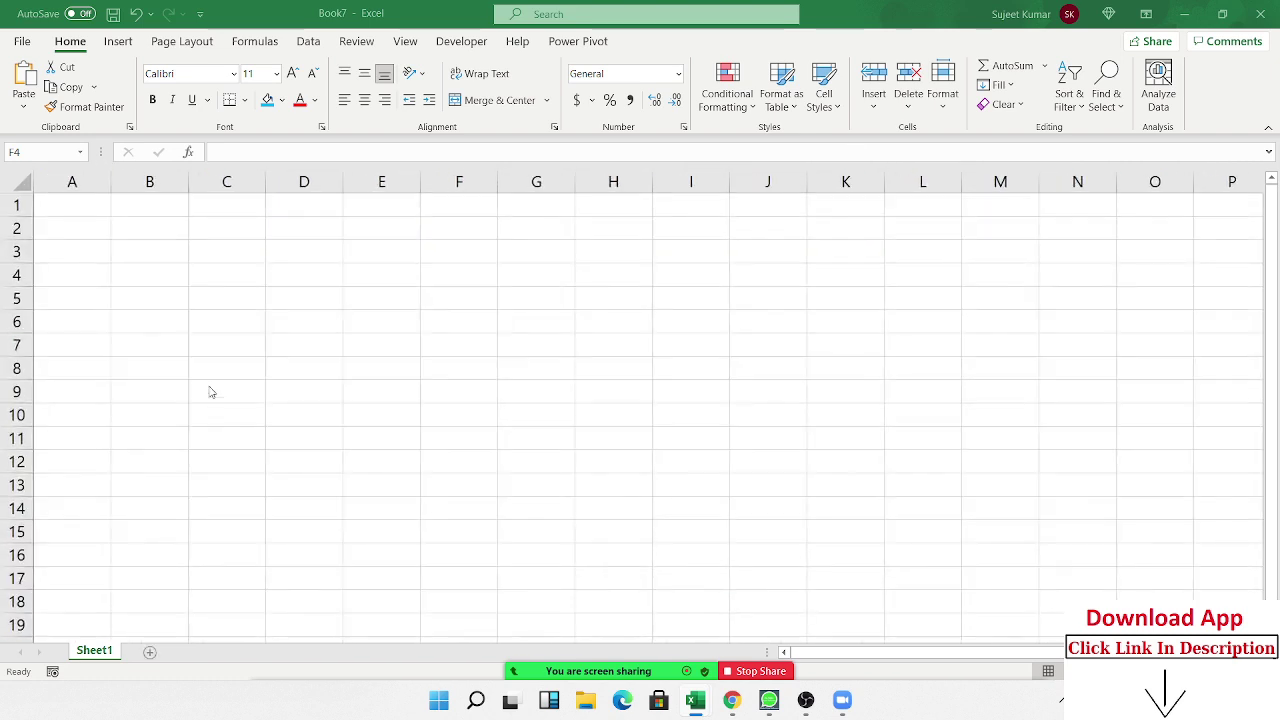
ctrl+scroll(210, 392, up, 2)
ctrl+scroll(210, 392, up, 1)
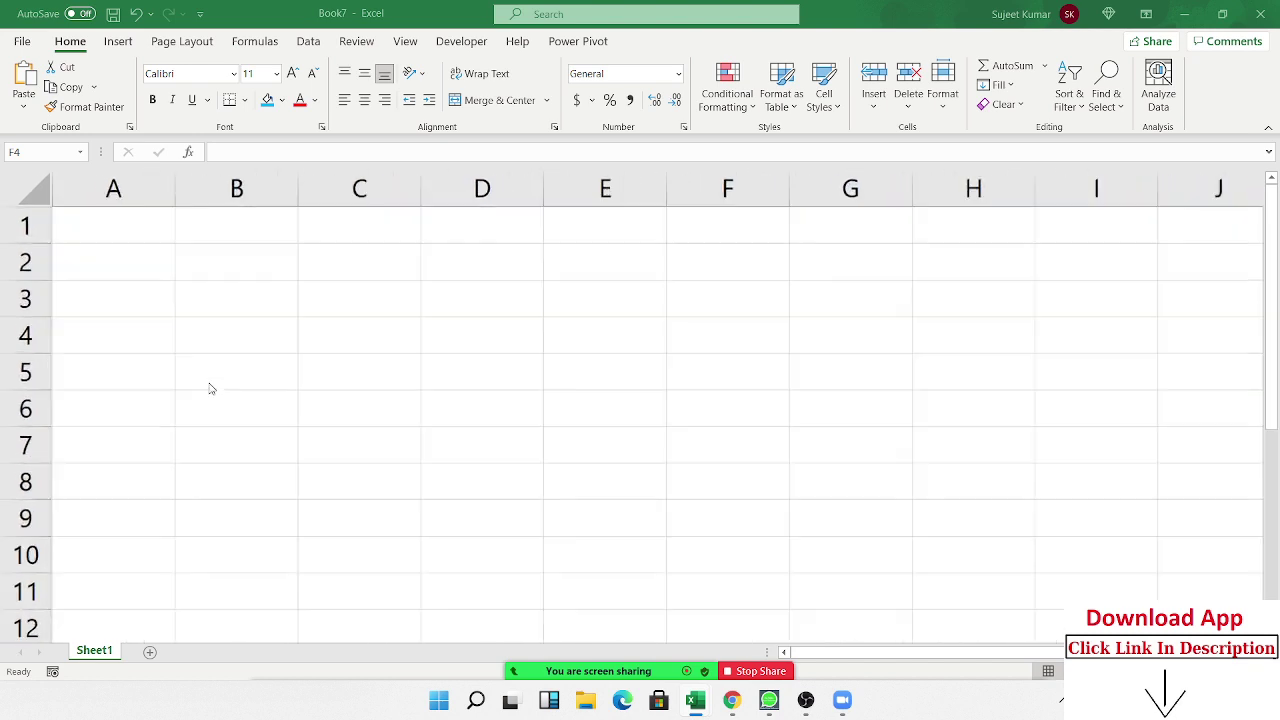
ctrl+scroll(212, 394, up, 1)
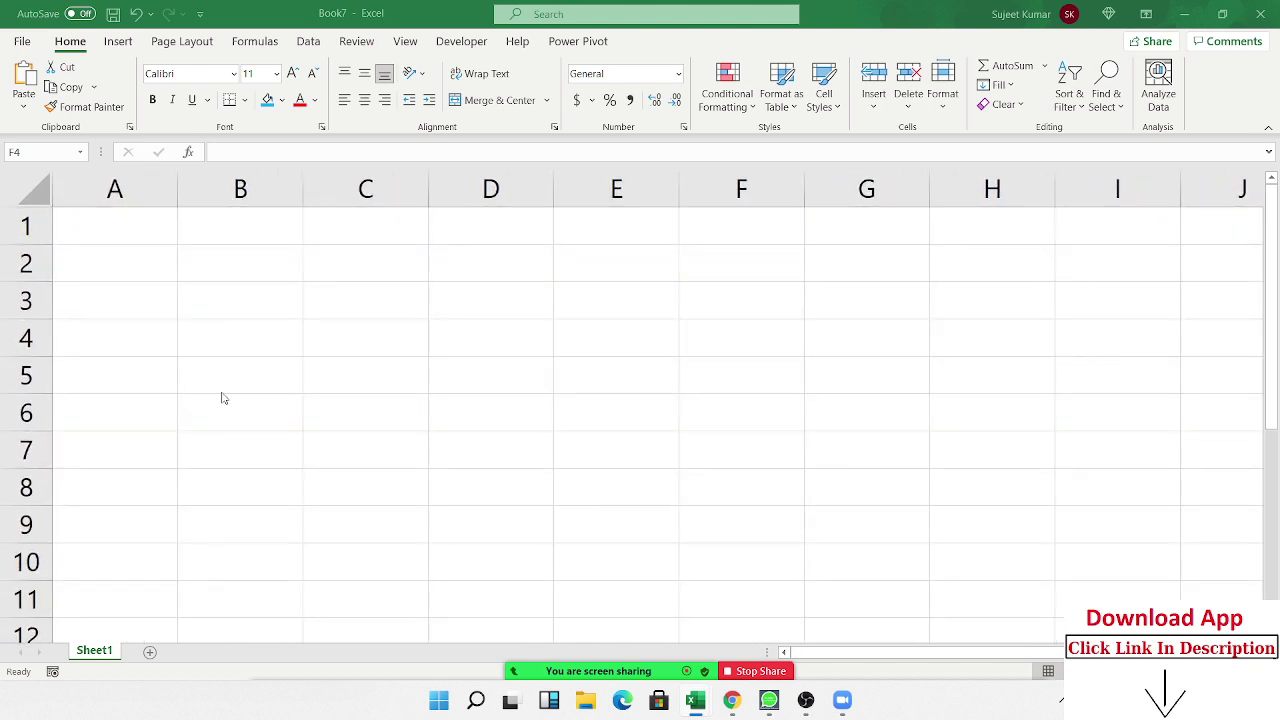
click(612, 242)
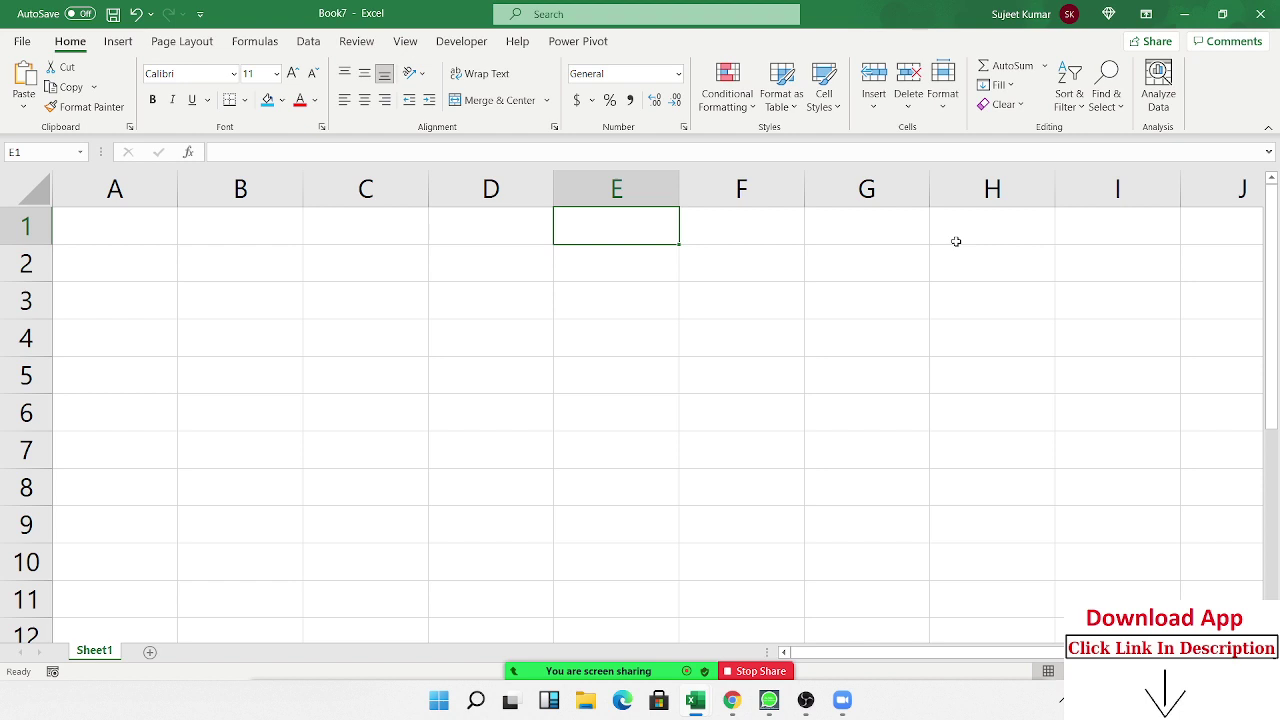
text(=)
key(Return)
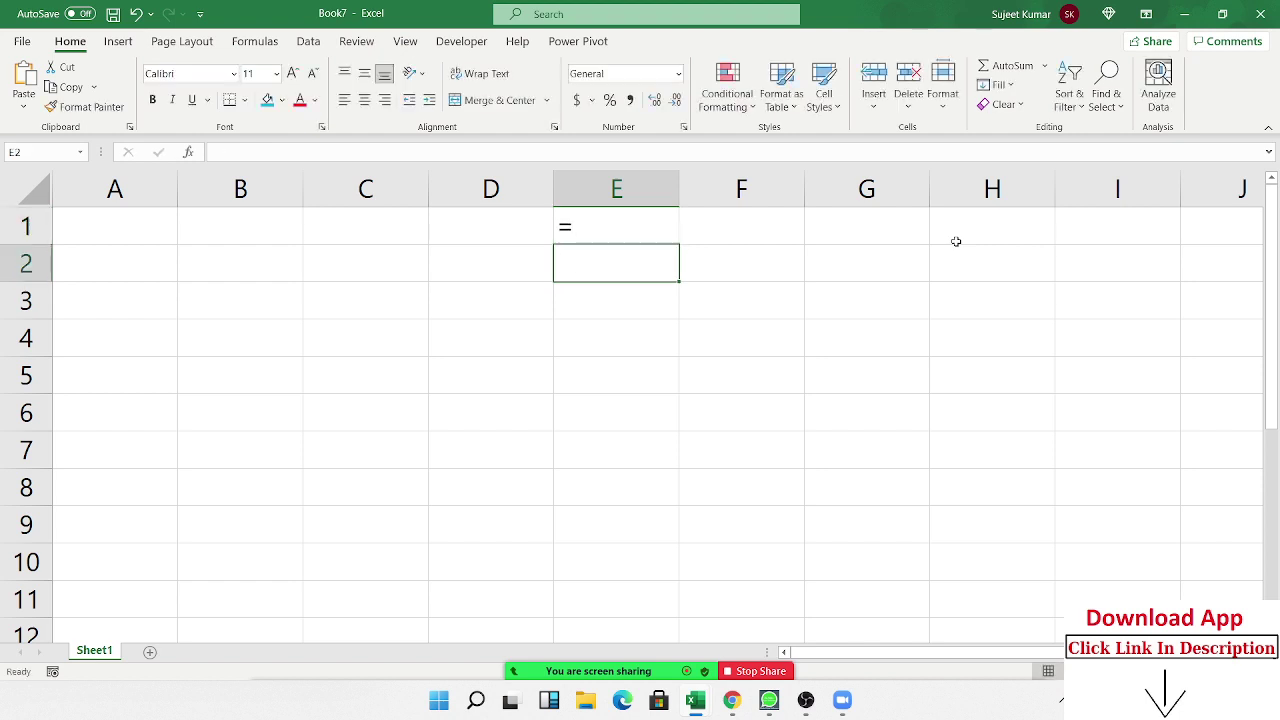
text(>)
key(Return)
text(<)
key(Return)
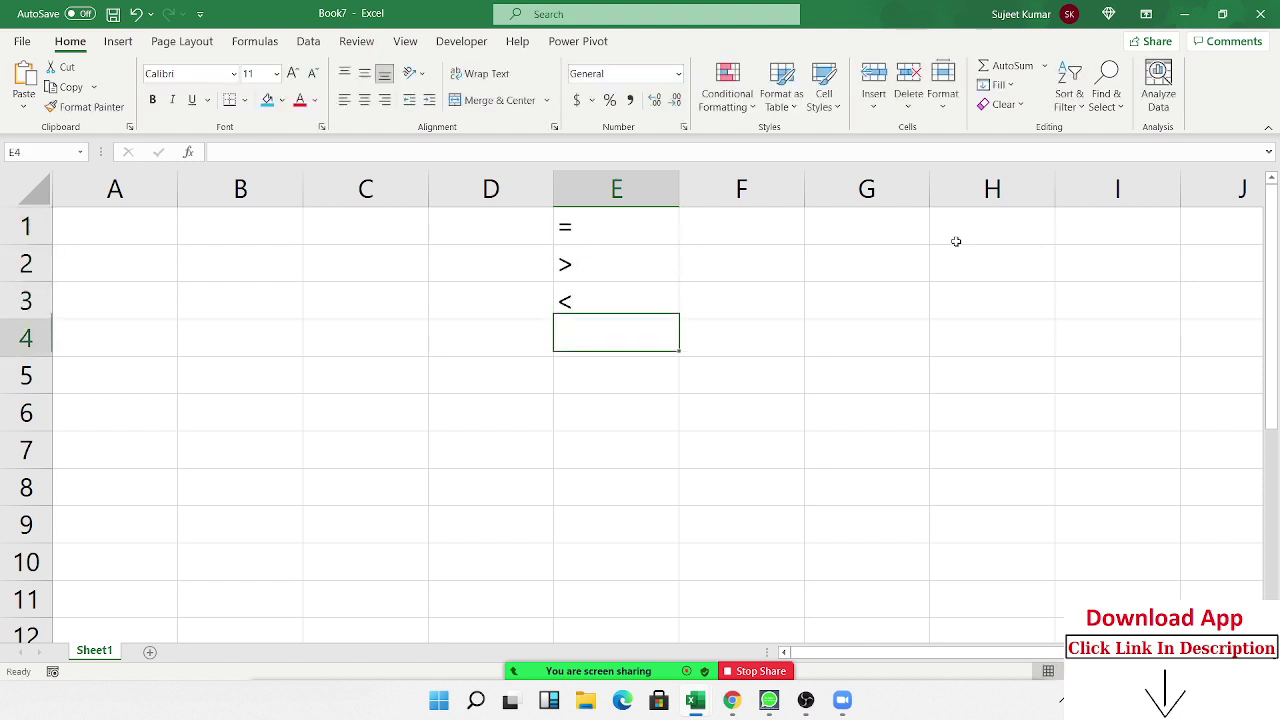
text(>=)
key(Return)
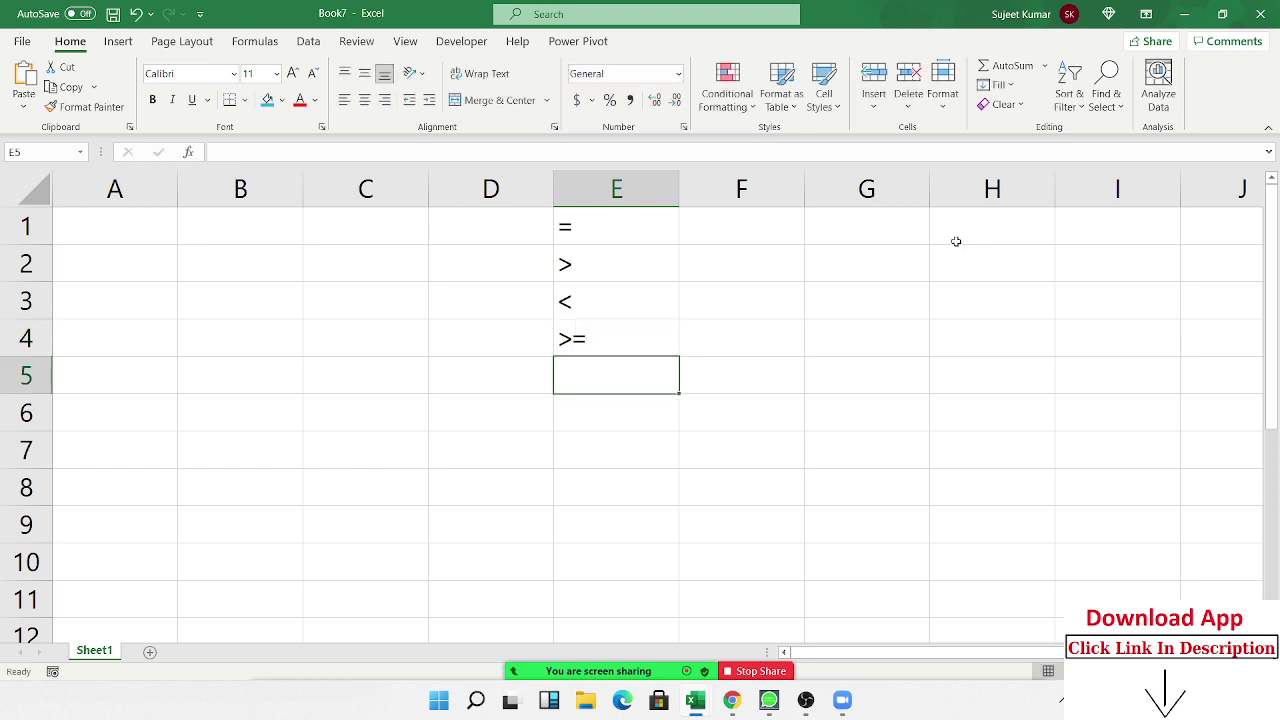
text(<=)
key(Return)
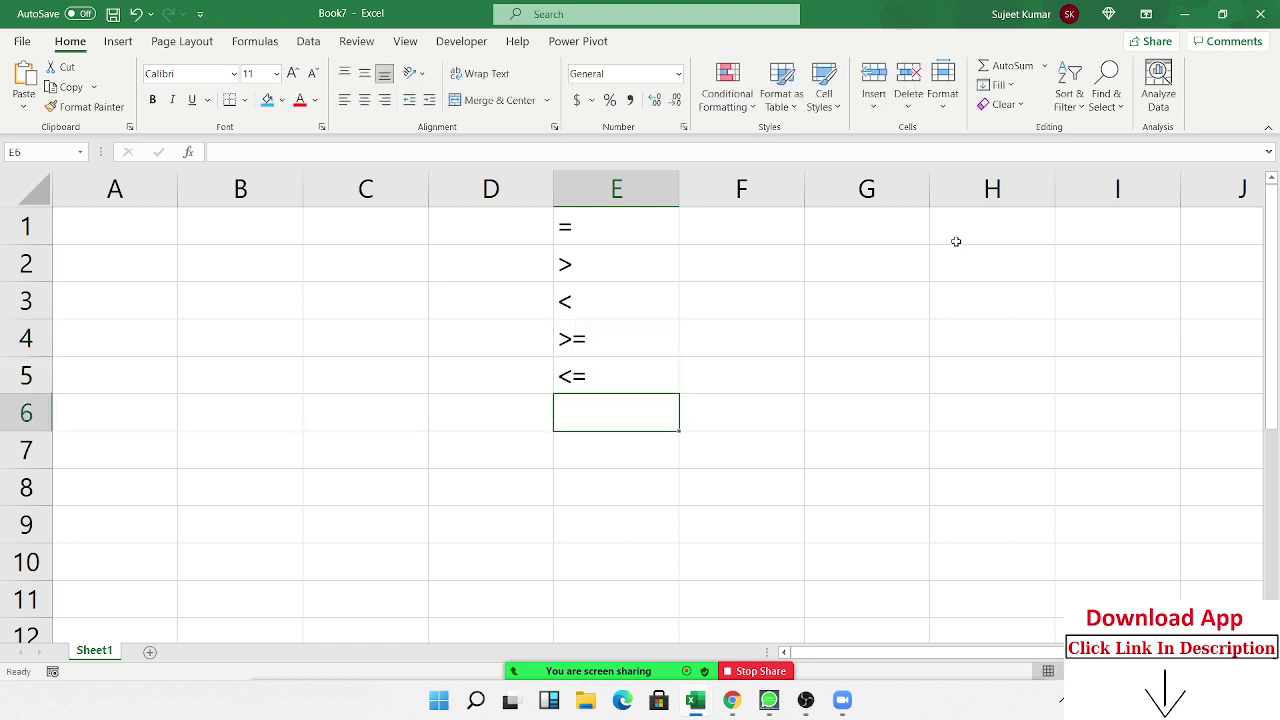
text(<>)
key(Return)
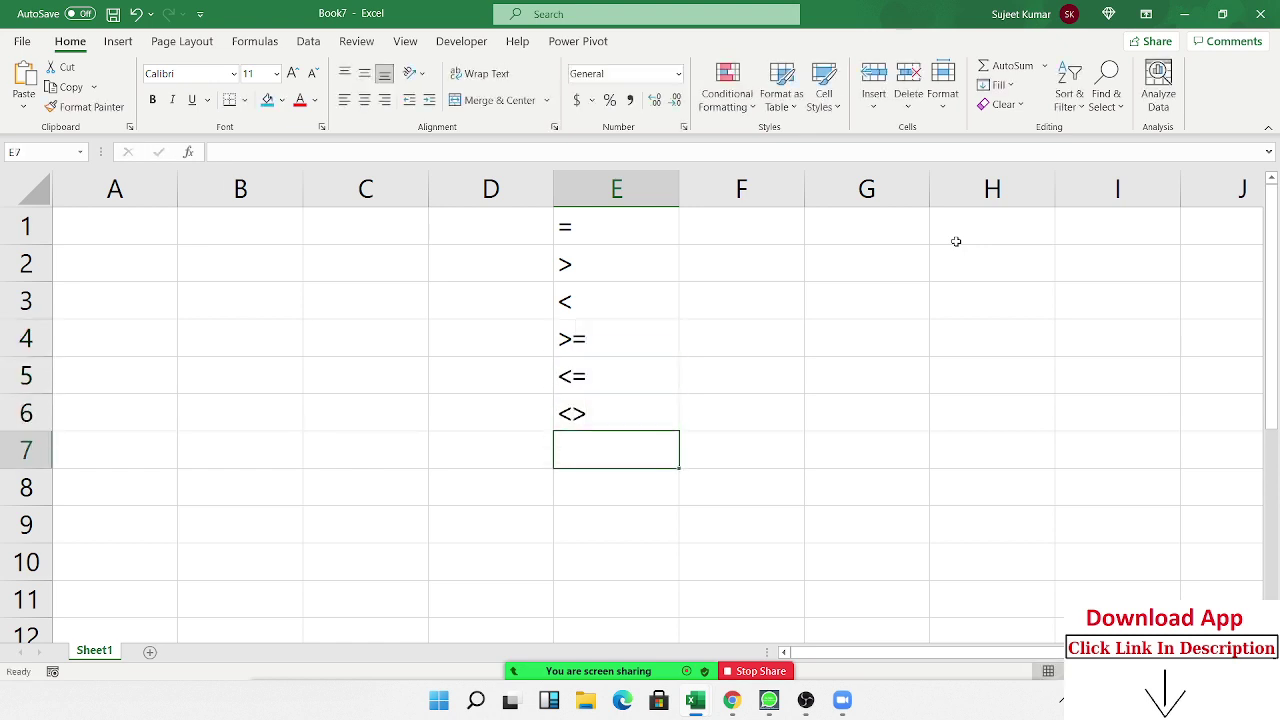
key(Up)
key(ctrl+shift+Up)
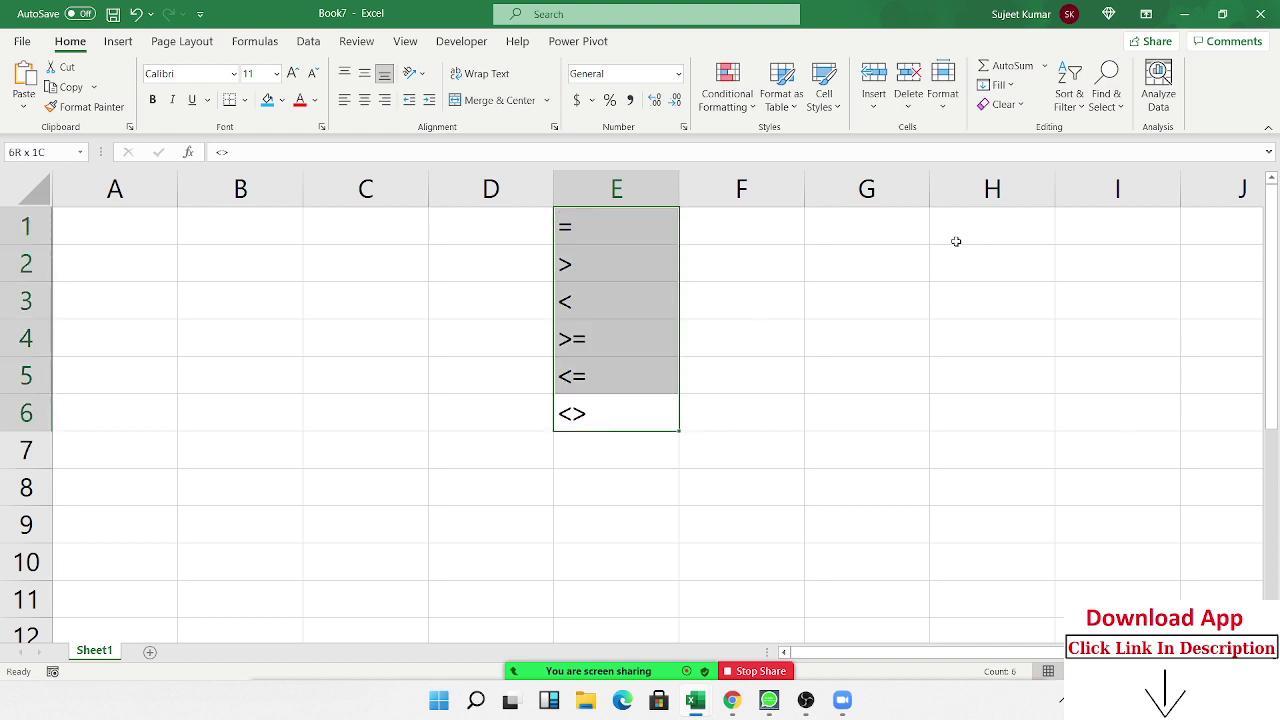
key(Delete)
key(Up)
key(Up)
key(Up)
key(Up)
key(Up)
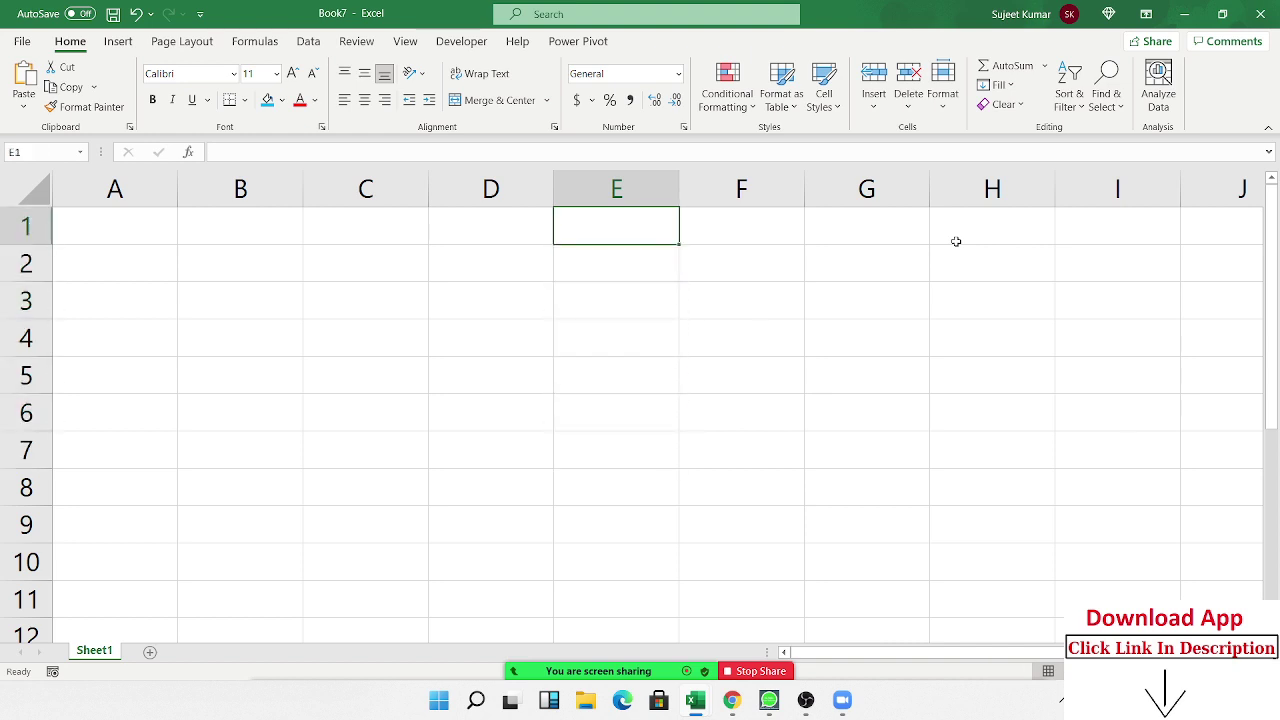
- Enter *, - and + into E1:E3, removing a stray E4 reference from E3
text(*)
key(Return)
text(-)
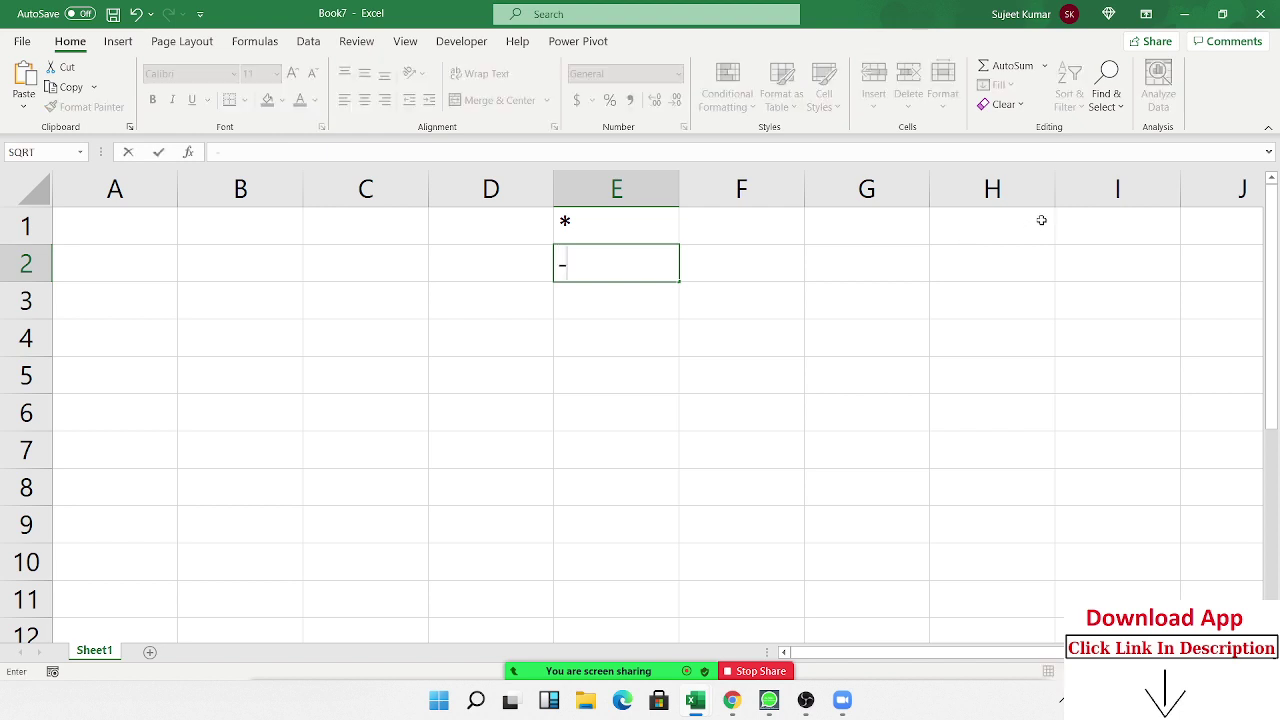
key(Return)
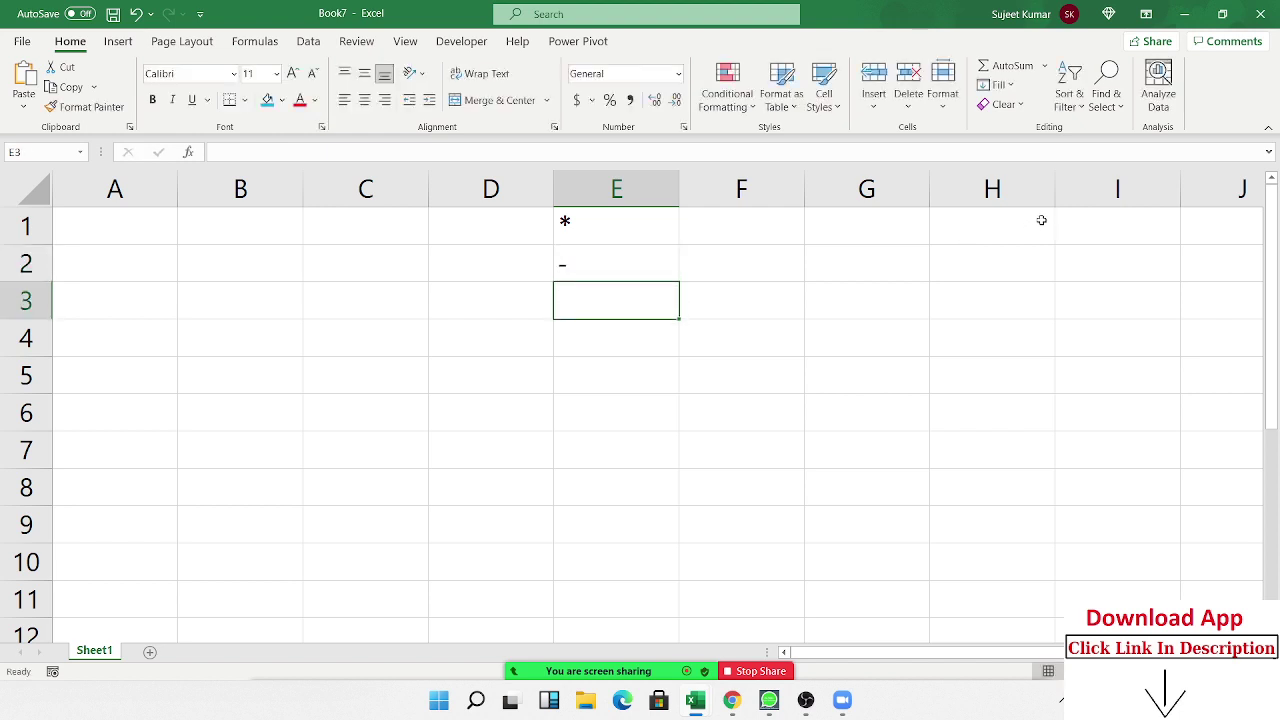
text(+)
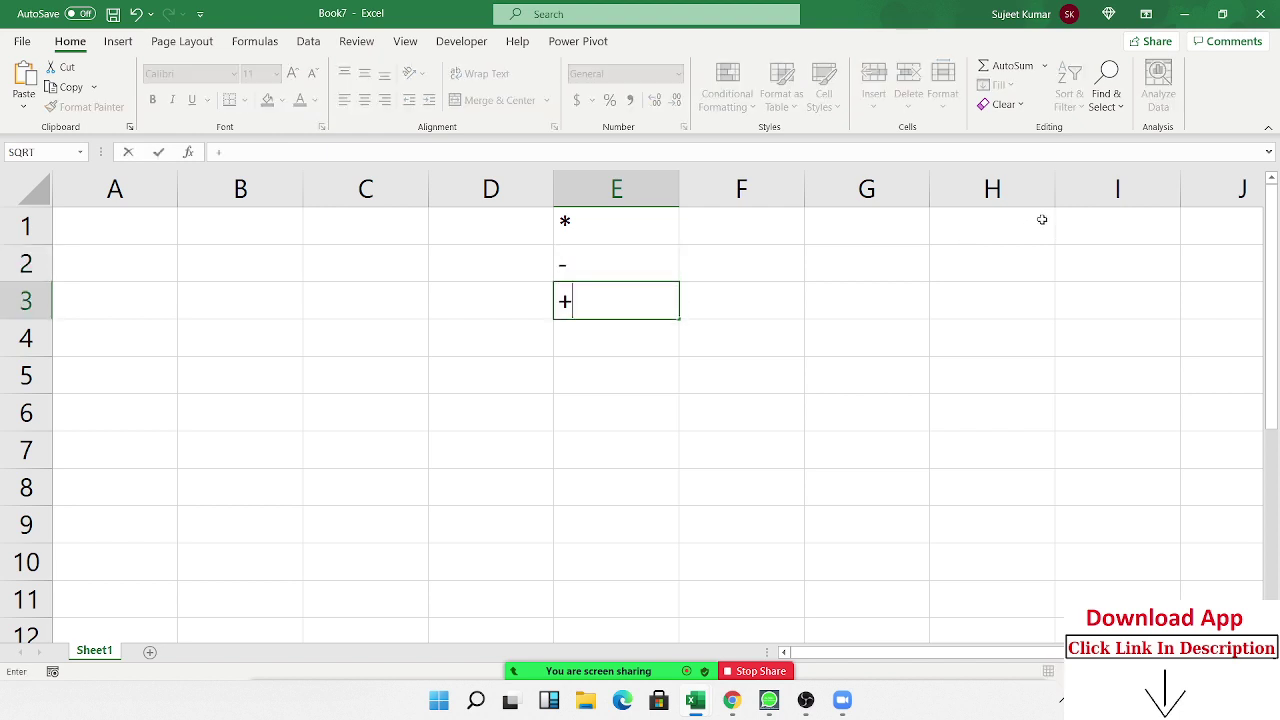
key(Down)
key(BackSpace)
key(Return)
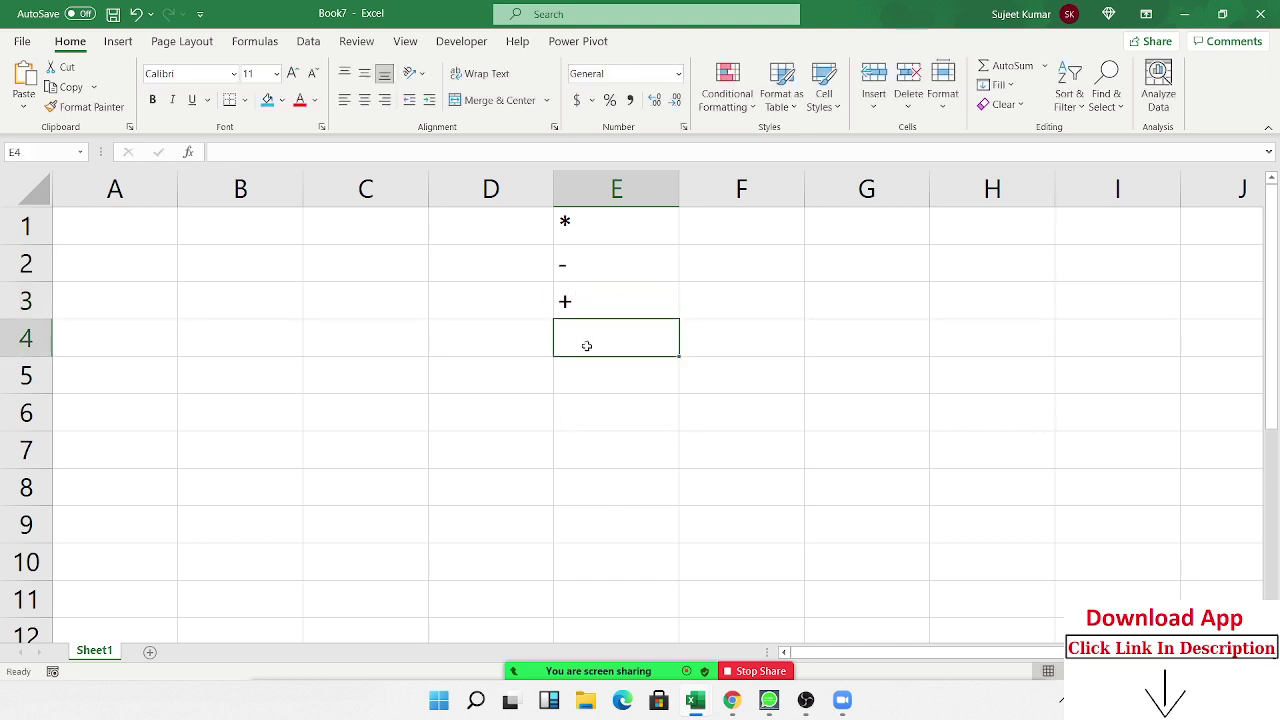
- Enter / in E4 and ^ in E5
double_click(586, 343)
text(/)
key(Return)
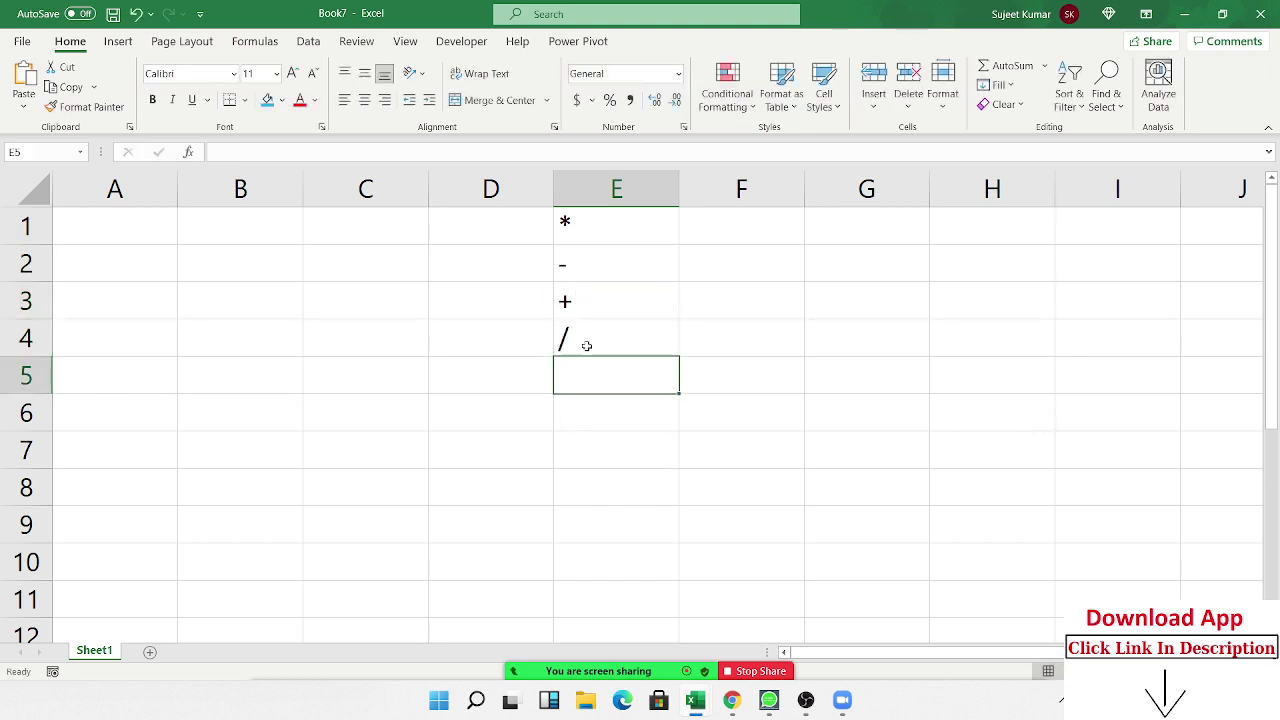
text(^)
key(Return)
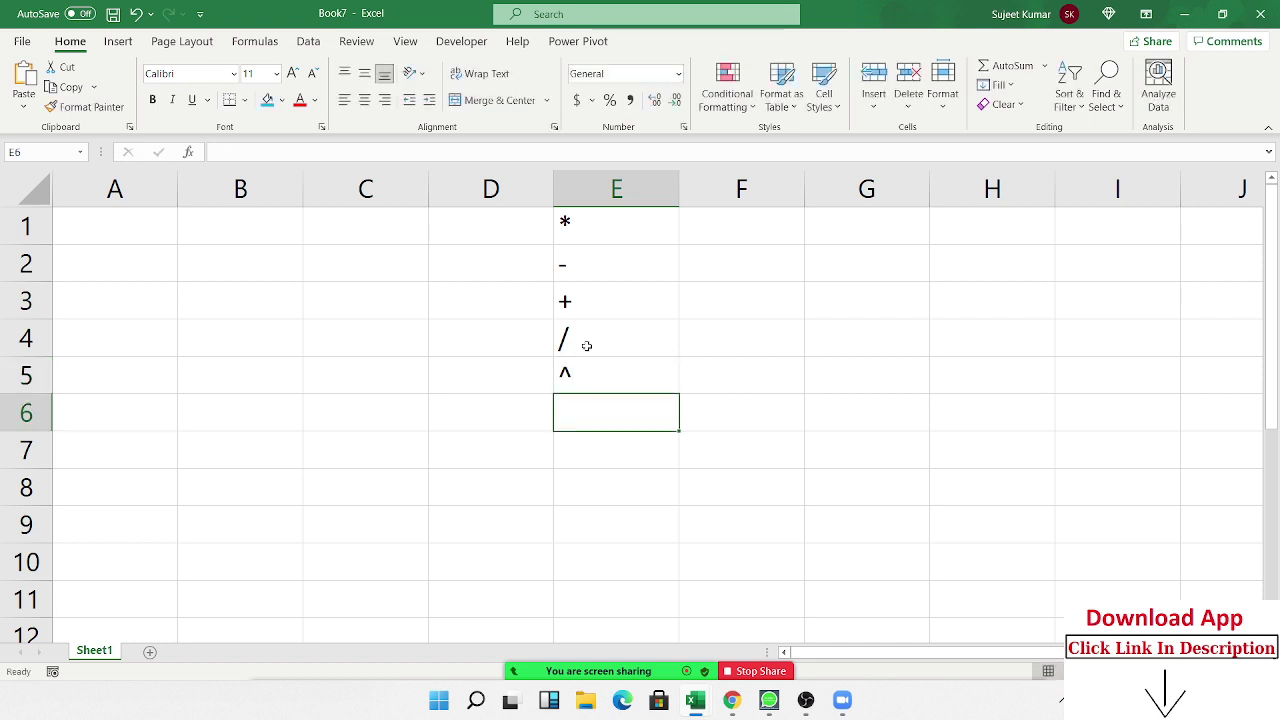
key(Up)
key(Up)
key(Up)
key(Up)
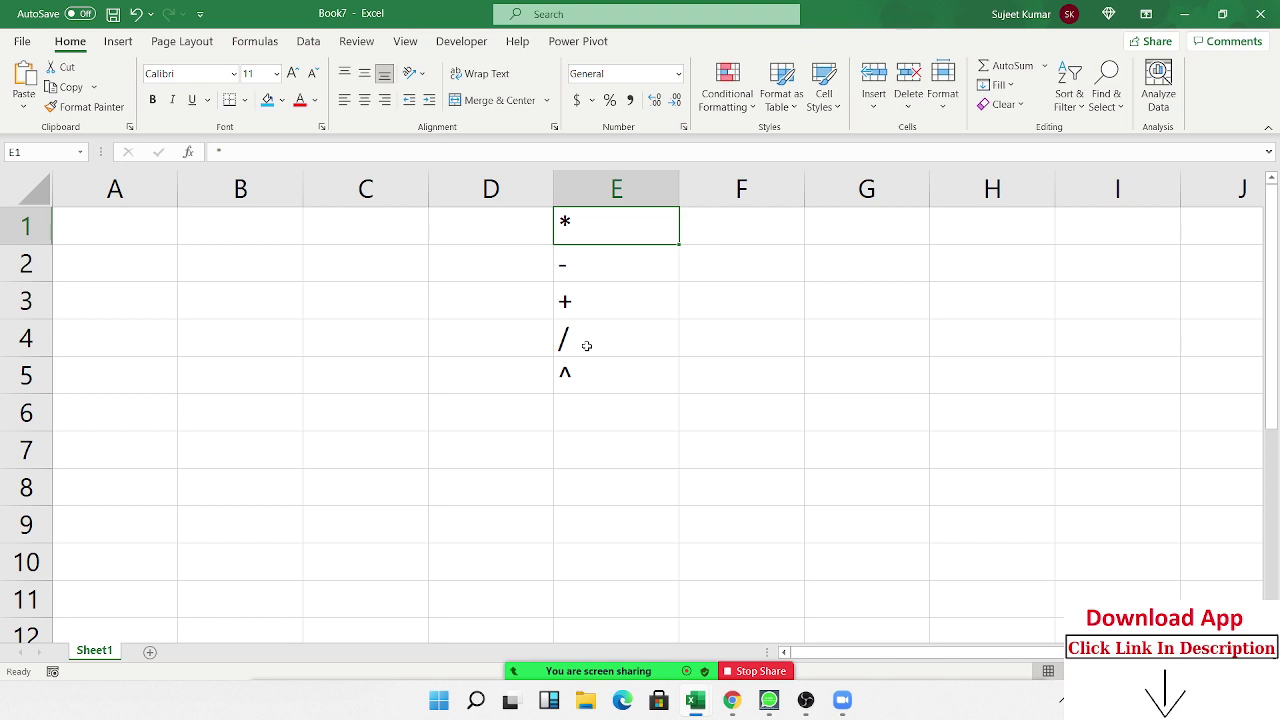
- Enter =, > and < into F1:F3
key(Right)
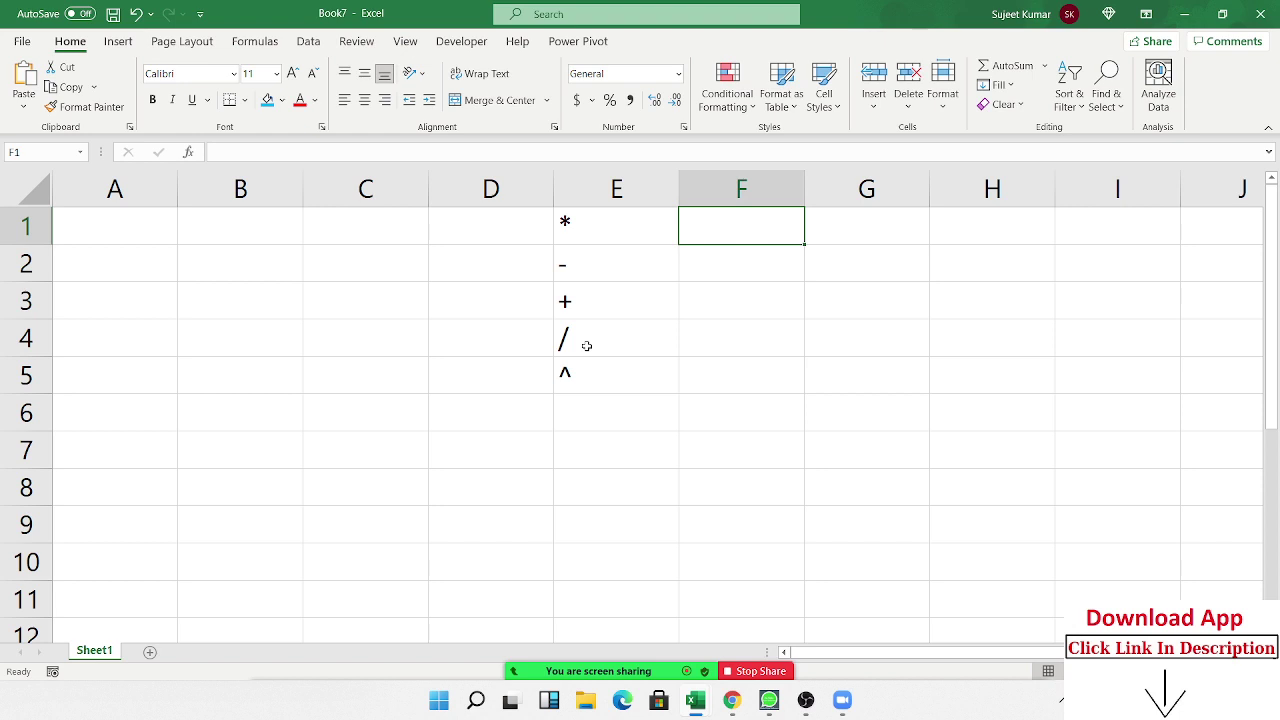
text(=)
key(Return)
text(>)
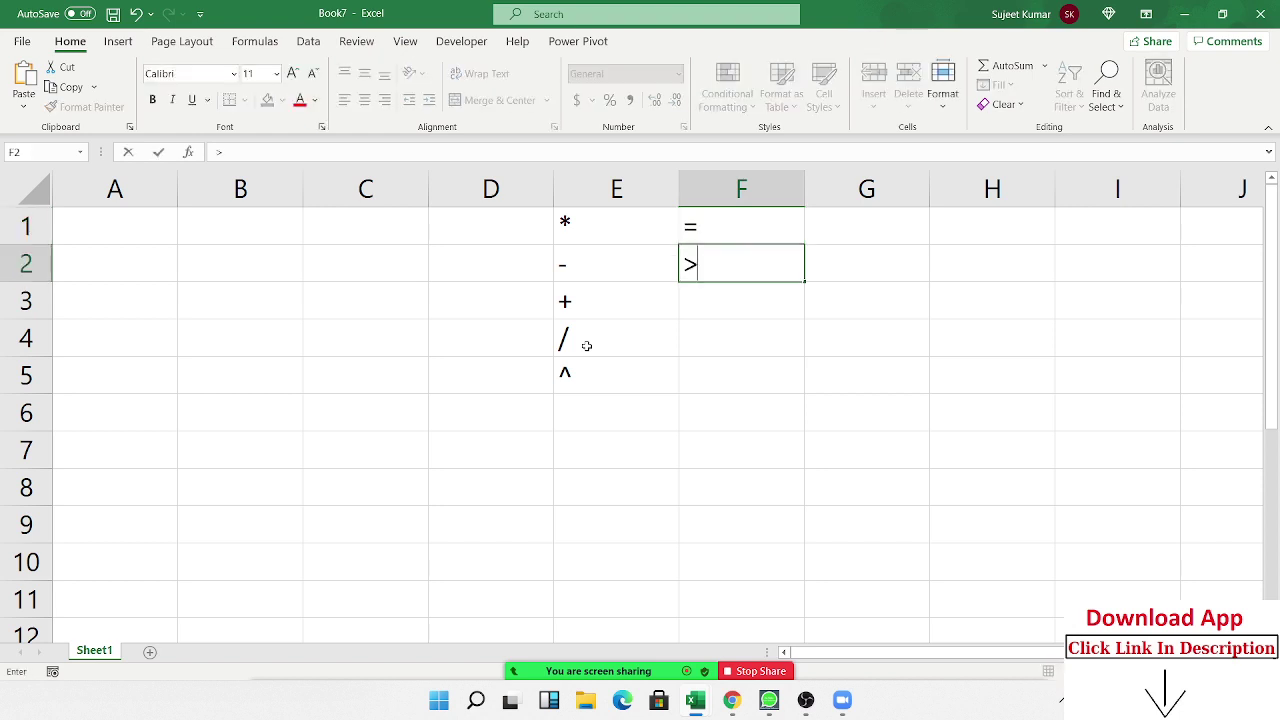
key(Return)
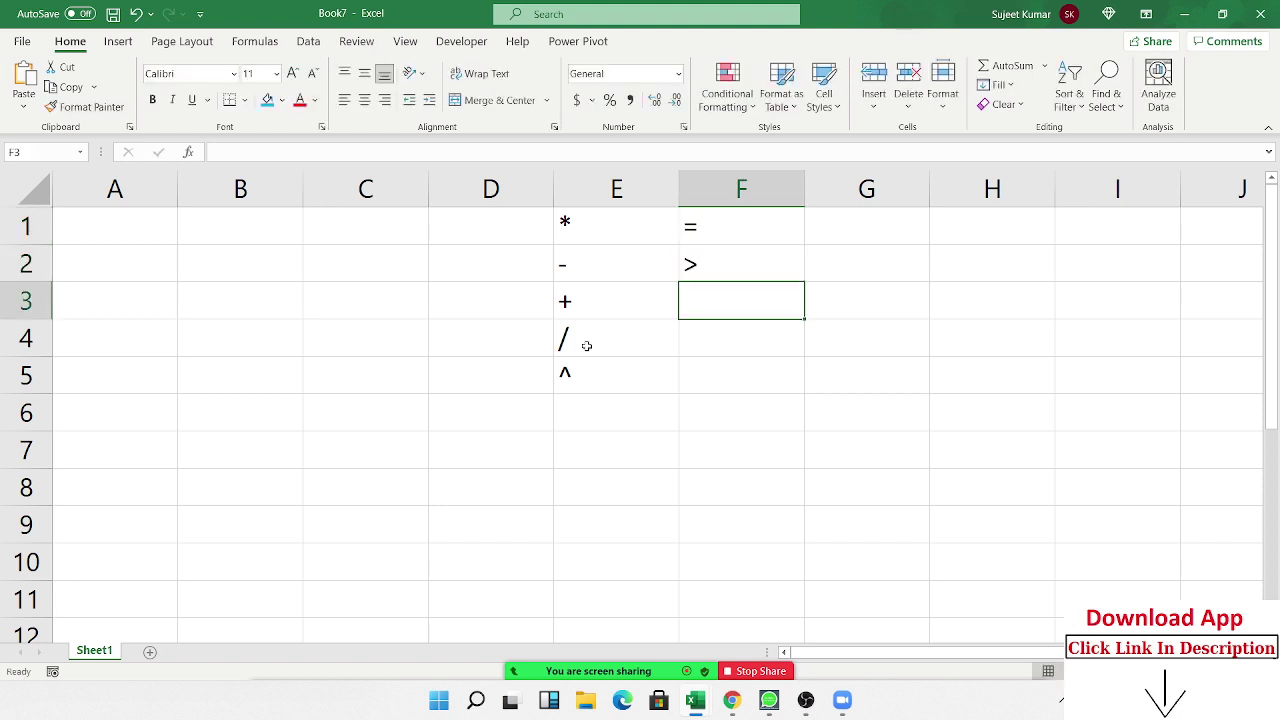
text(<)
key(Return)
- Enter >=, <= and <> into F4:F6, then select F1:F6
text(>=)
key(Return)
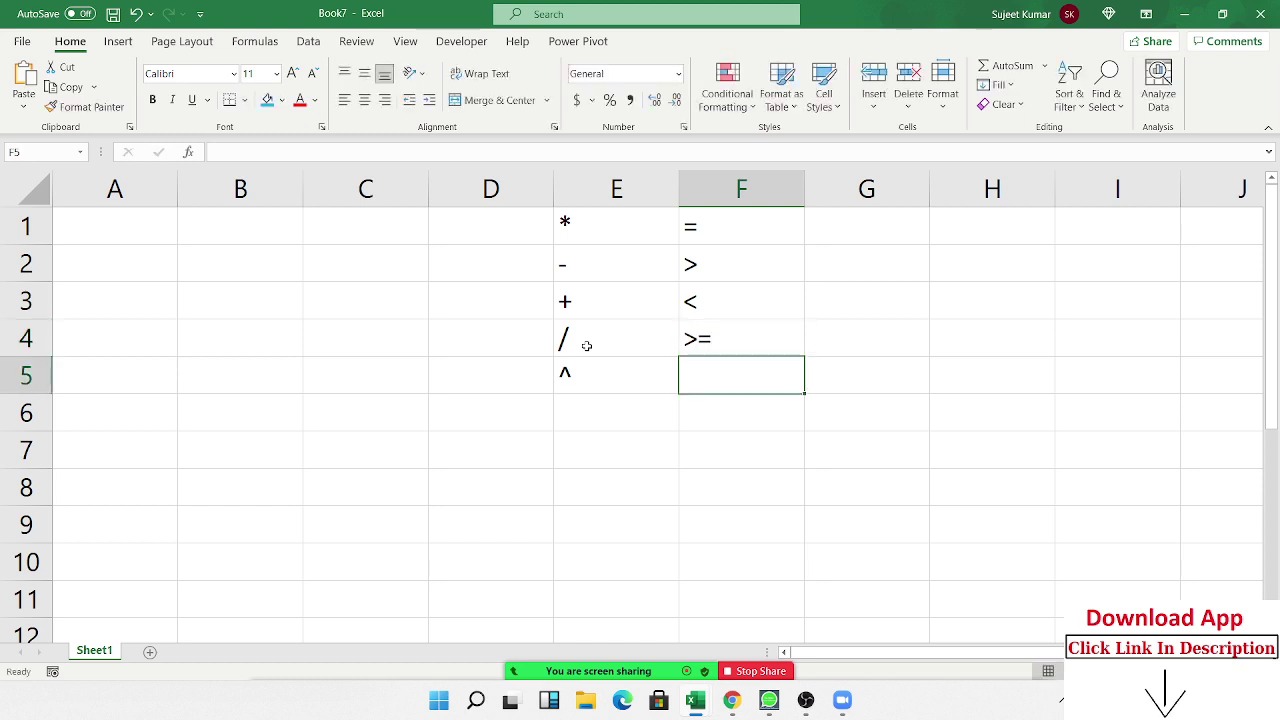
text(<=)
key(Return)
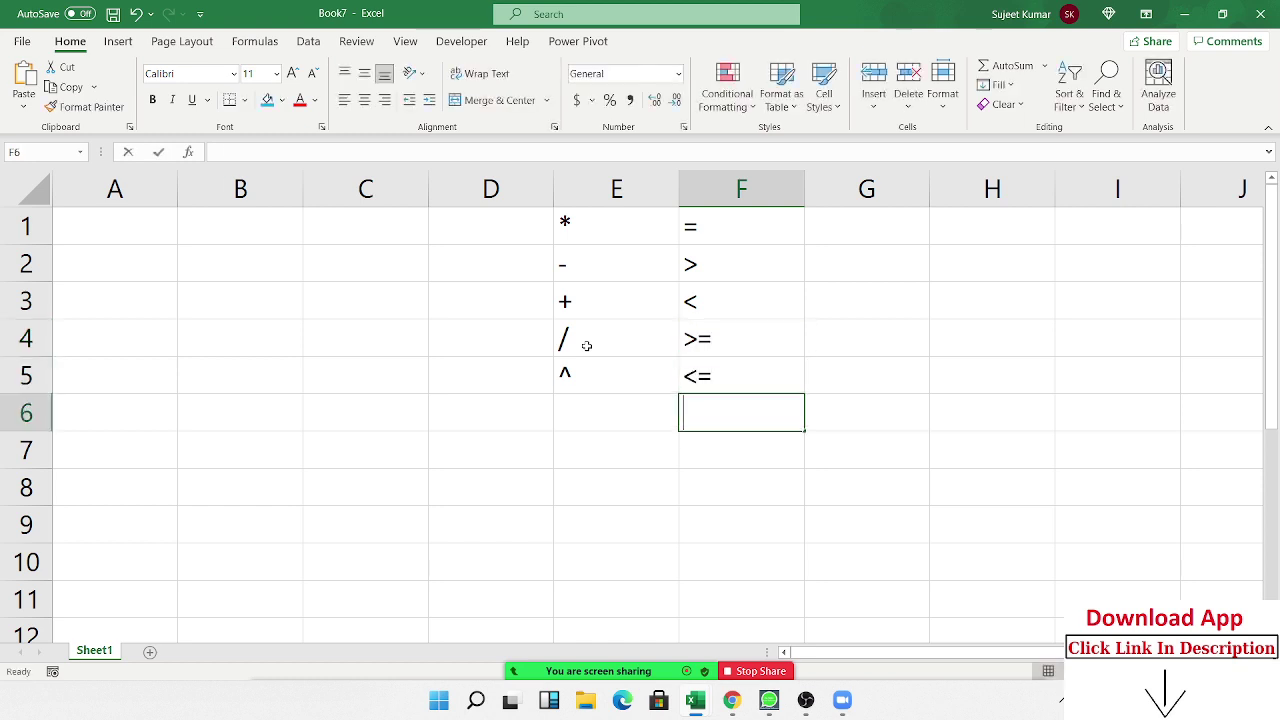
text(<>)
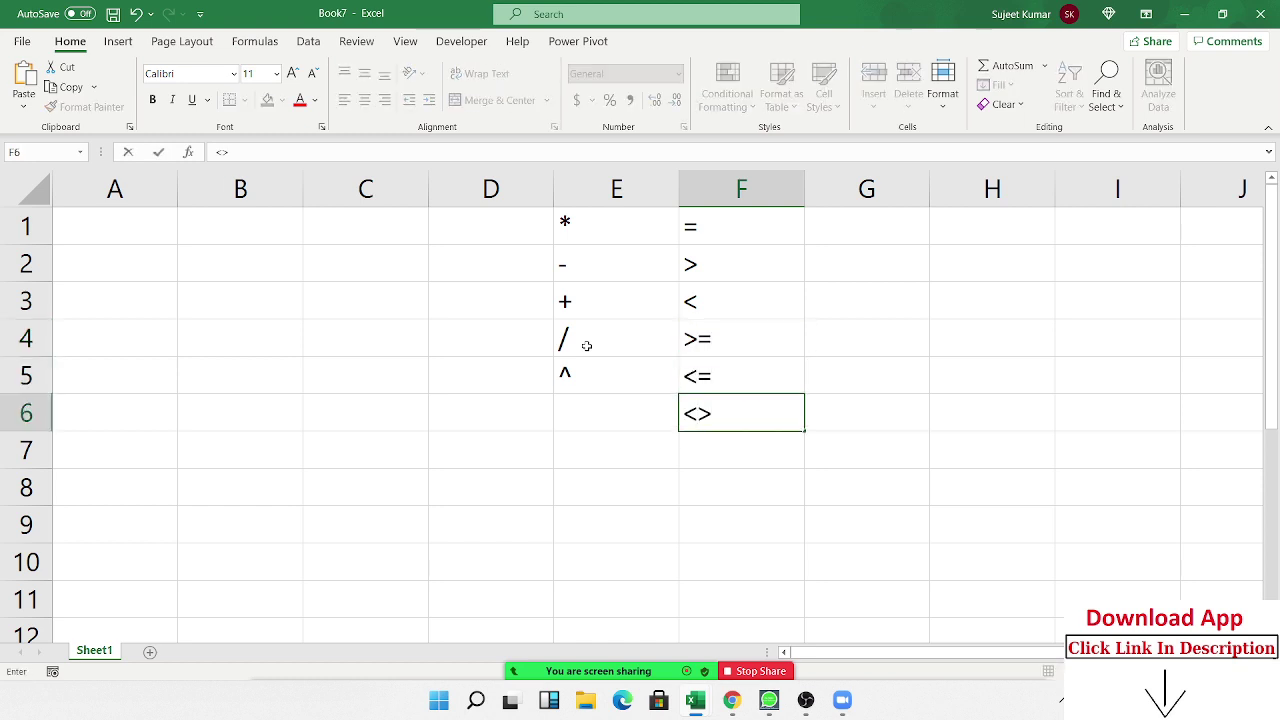
key(Return)
key(Up)
key(ctrl+shift+Up)
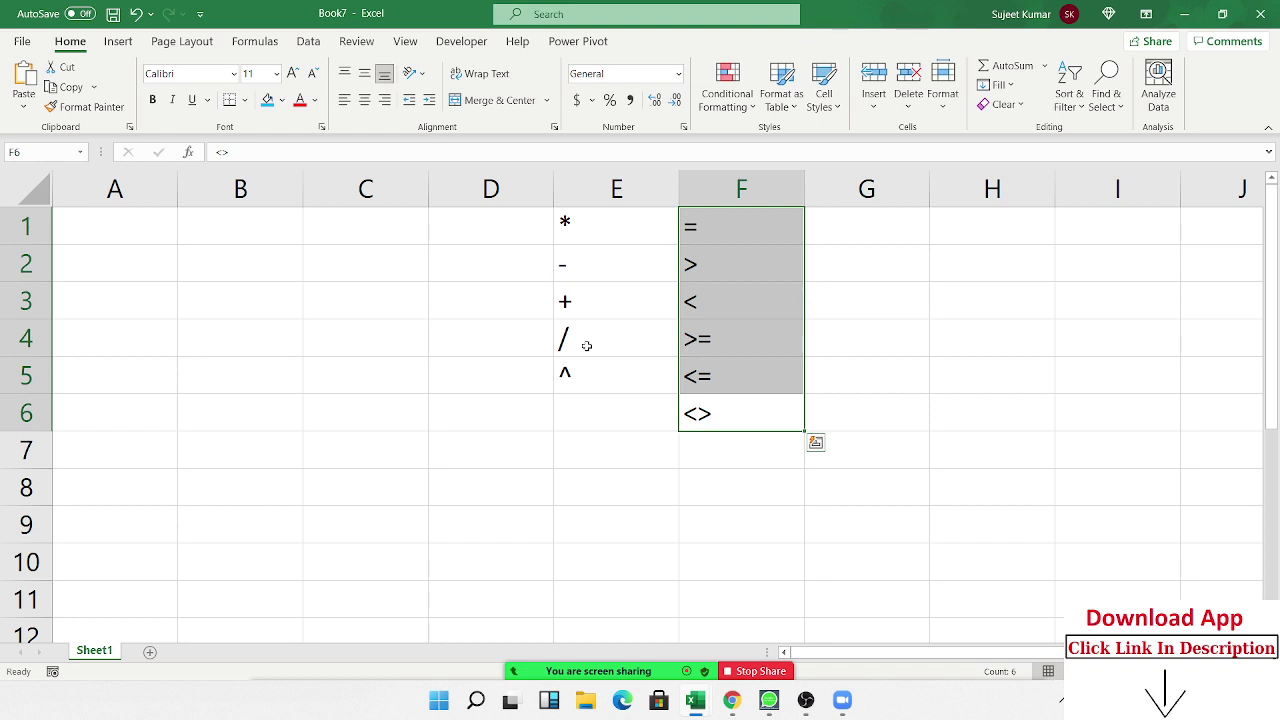
- Enter 85, 36 and 45 into A1:A3
key(Left)
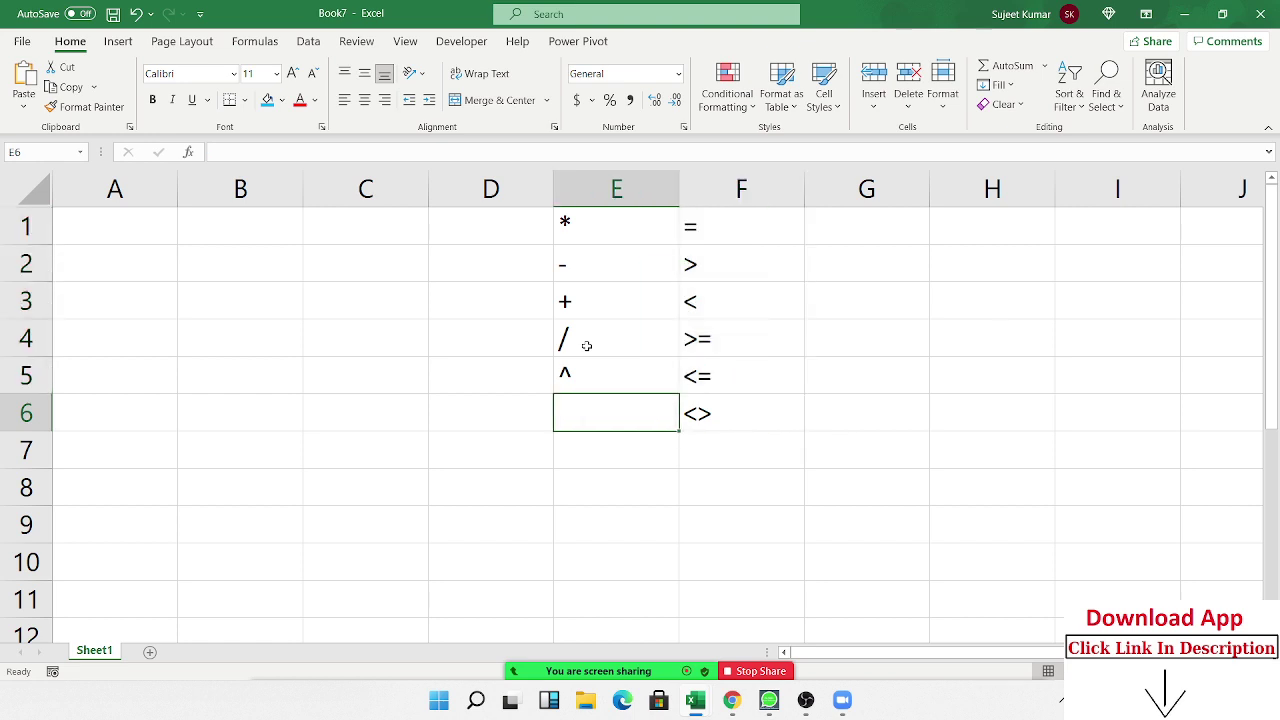
key(Left)
key(Left)
key(Left)
key(Up)
key(Up)
key(Up)
key(Left)
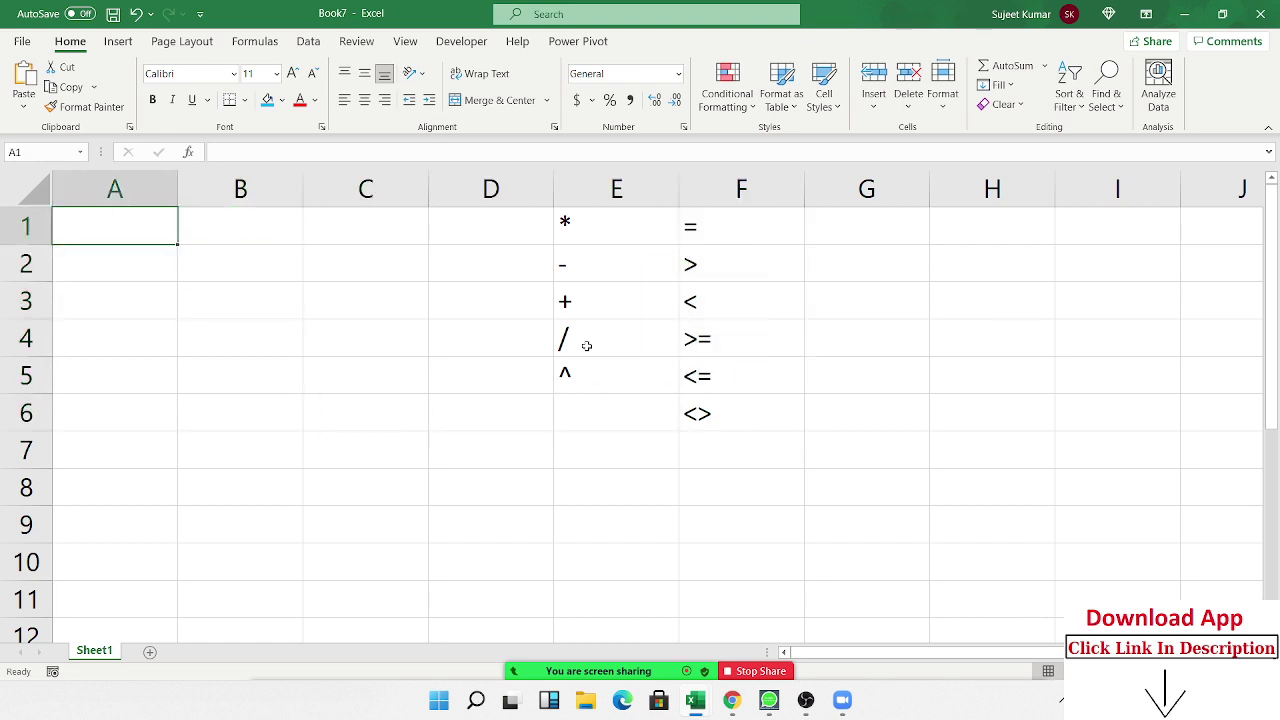
text(85)
key(Return)
text(36)
key(Return)
text(45)
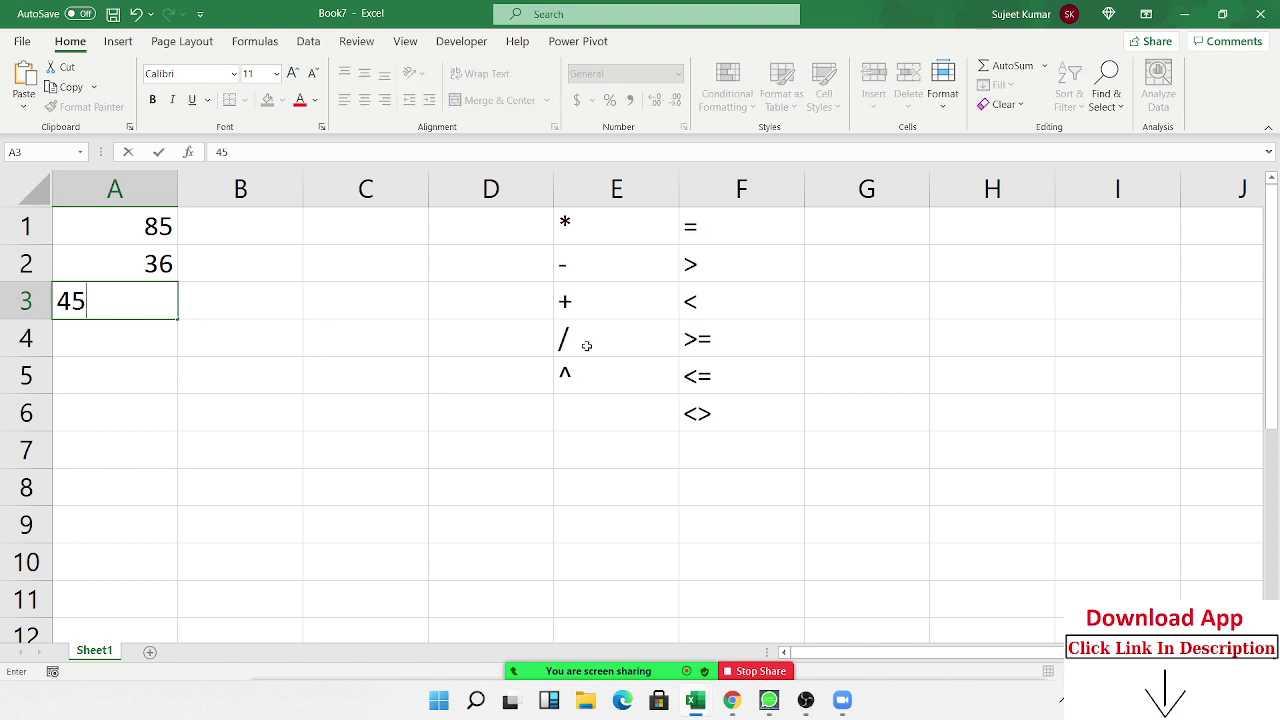
text(8)
key(BackSpace)
key(Return)
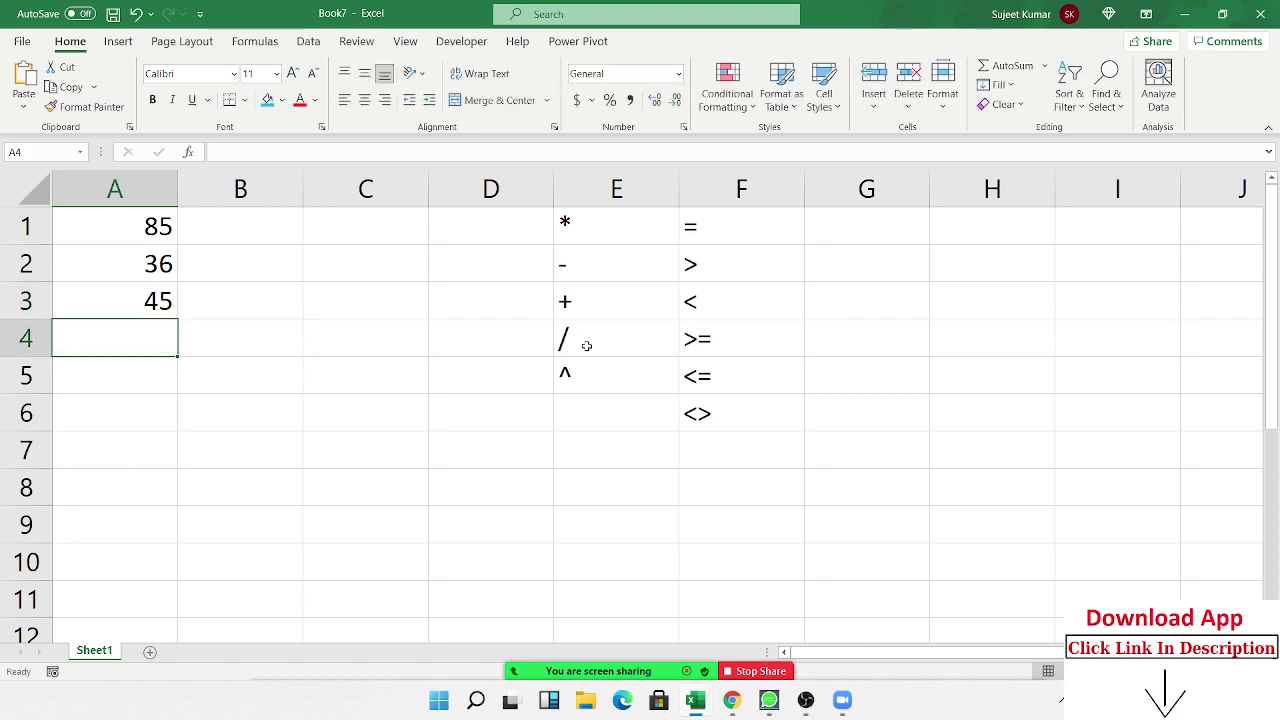
- Enter 32, 69, 85, 12 and 36 into A4:A8
text(32)
key(Return)
text(69)
key(Return)
text(85)
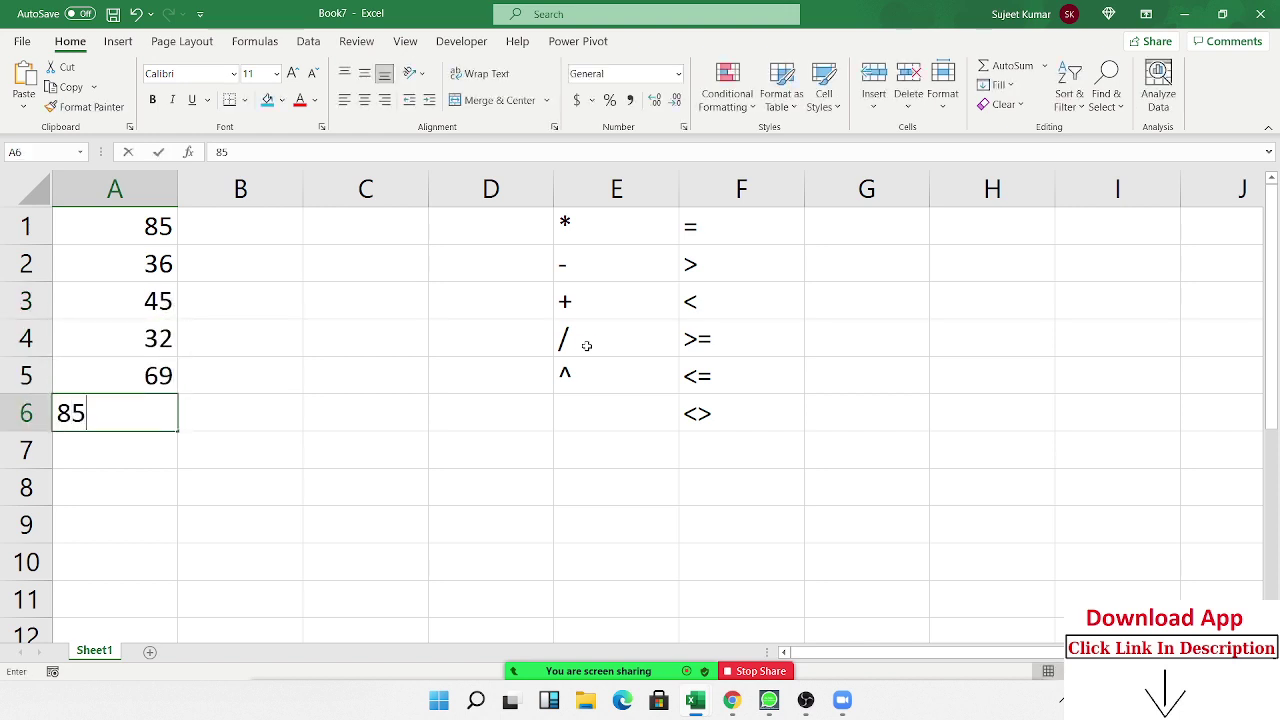
key(Return)
text(12)
key(Return)
text(36)
key(Up)
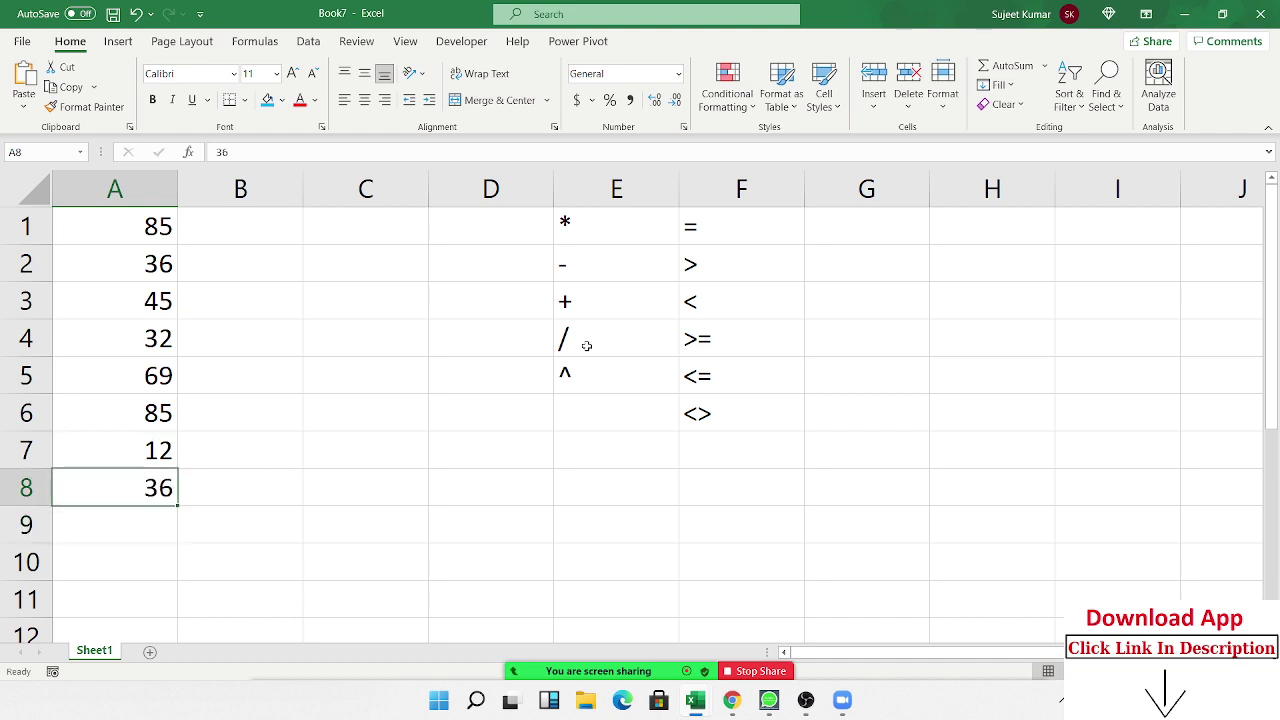
key(ctrl+Up)
key(Right)
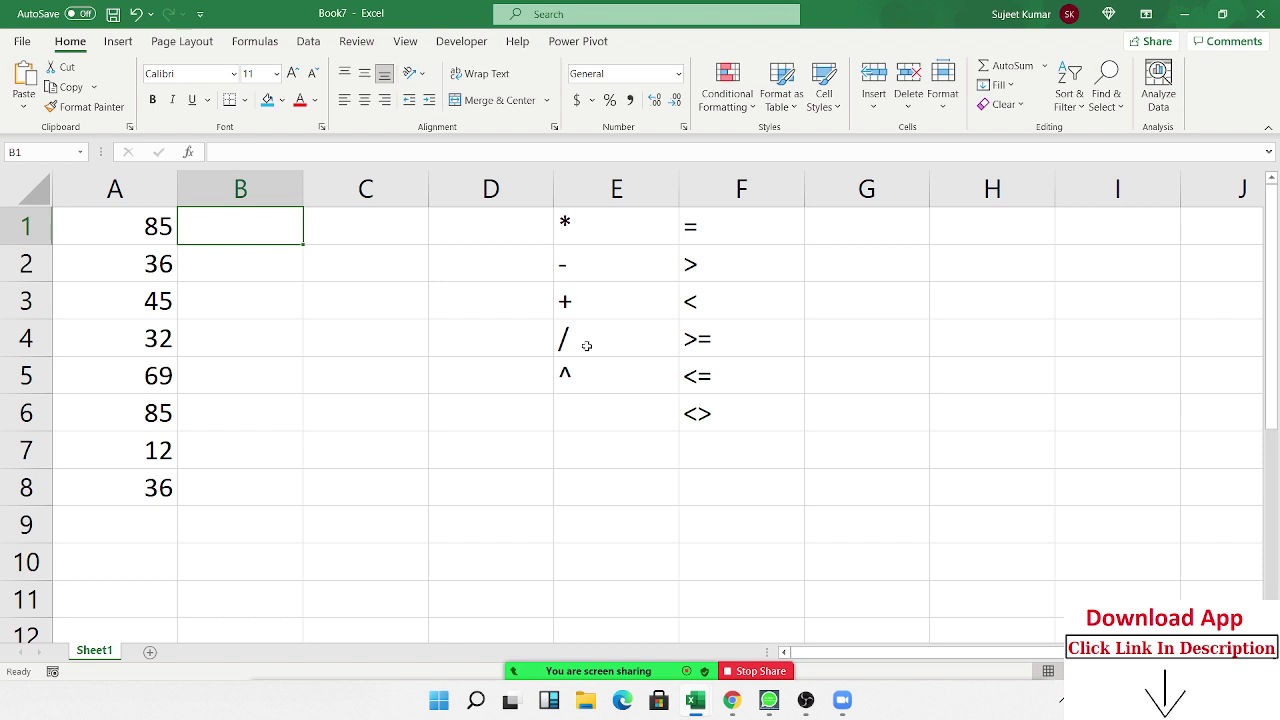
- Enter =A1>50 in B1 and fill it down to B8
text(=)
key(Left)
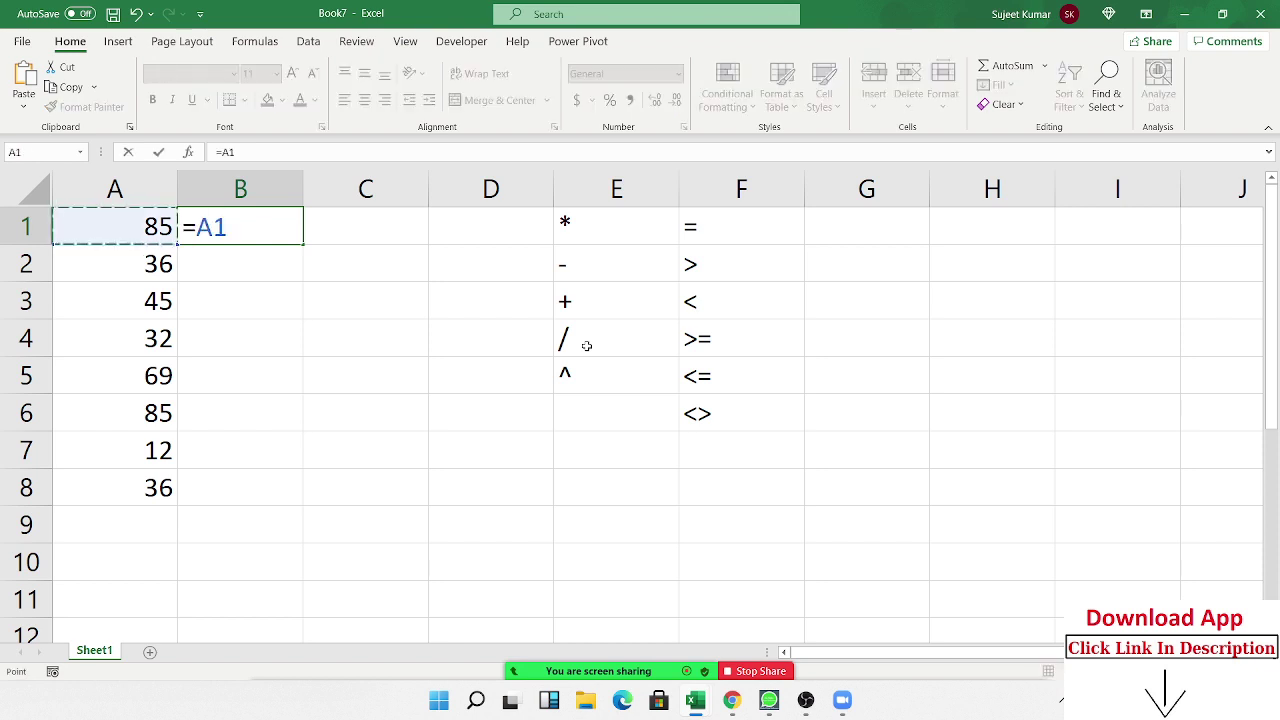
text(>50)
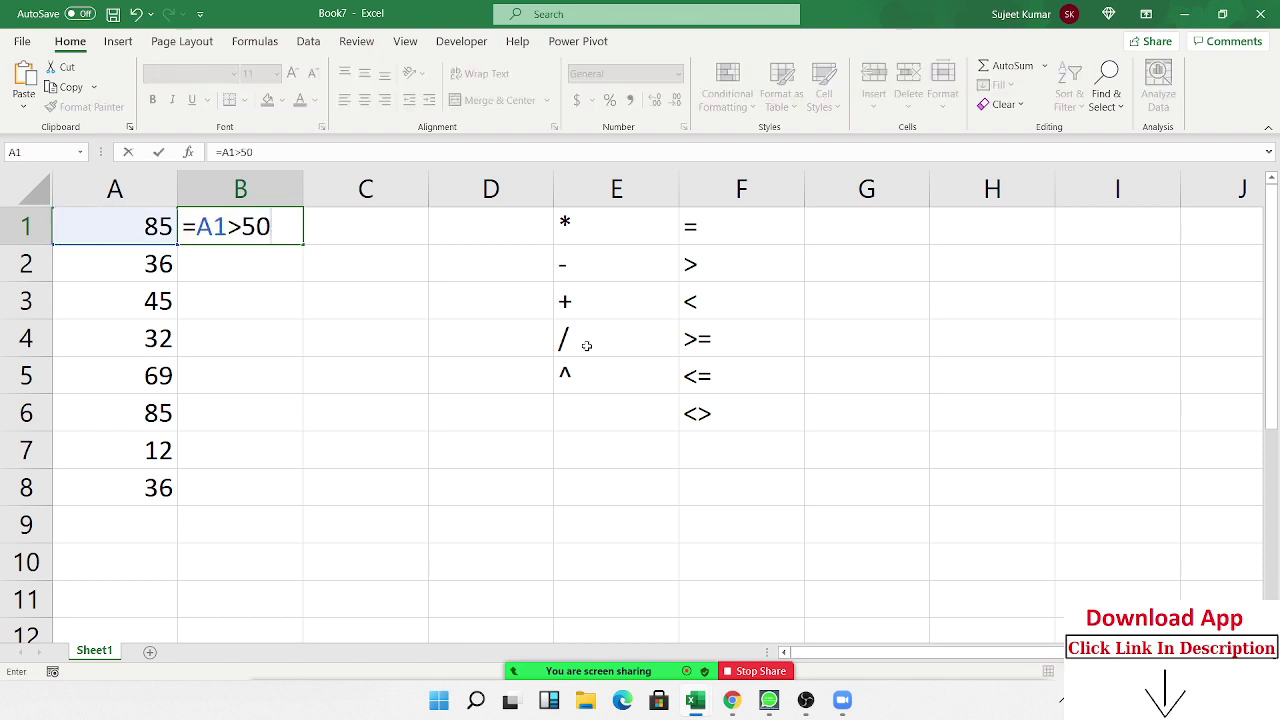
key(Return)
key(Up)
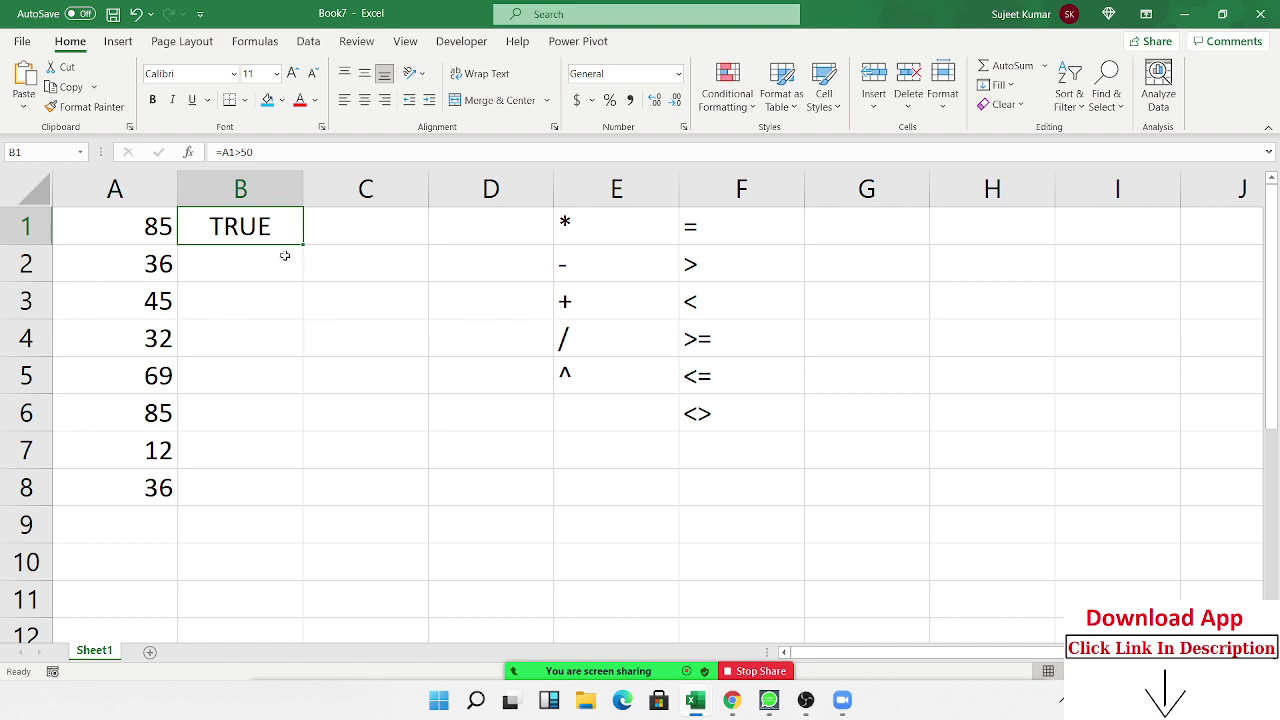
double_click(291, 244)
double_click(265, 228)
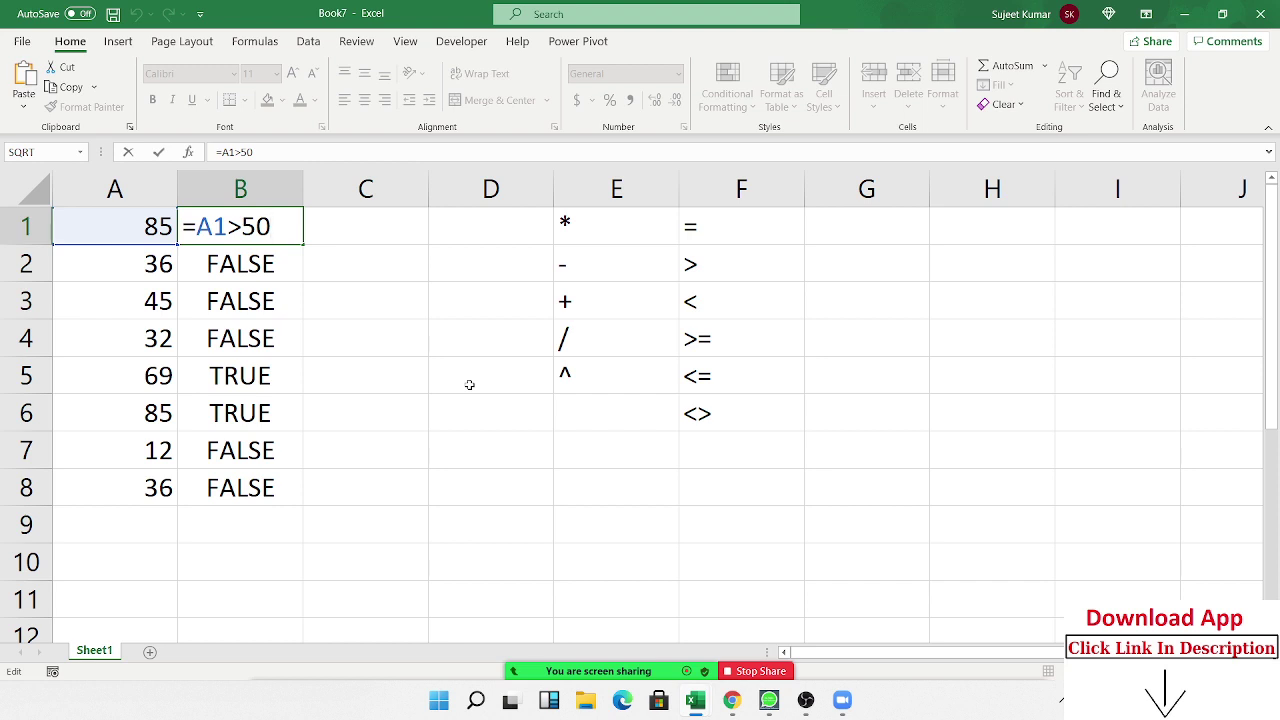
key(ctrl+Return)
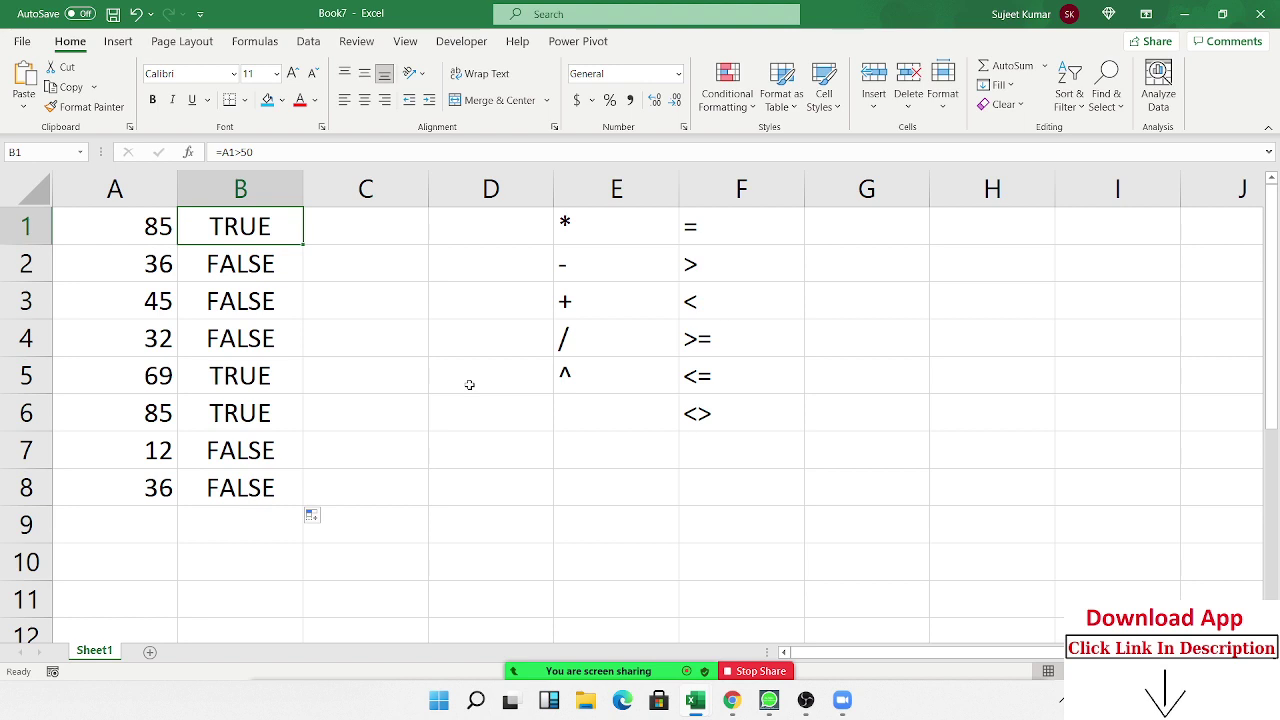
- Start an IF formula in C1 returning "OK" or "Penidng"
key(Right)
text(=i)
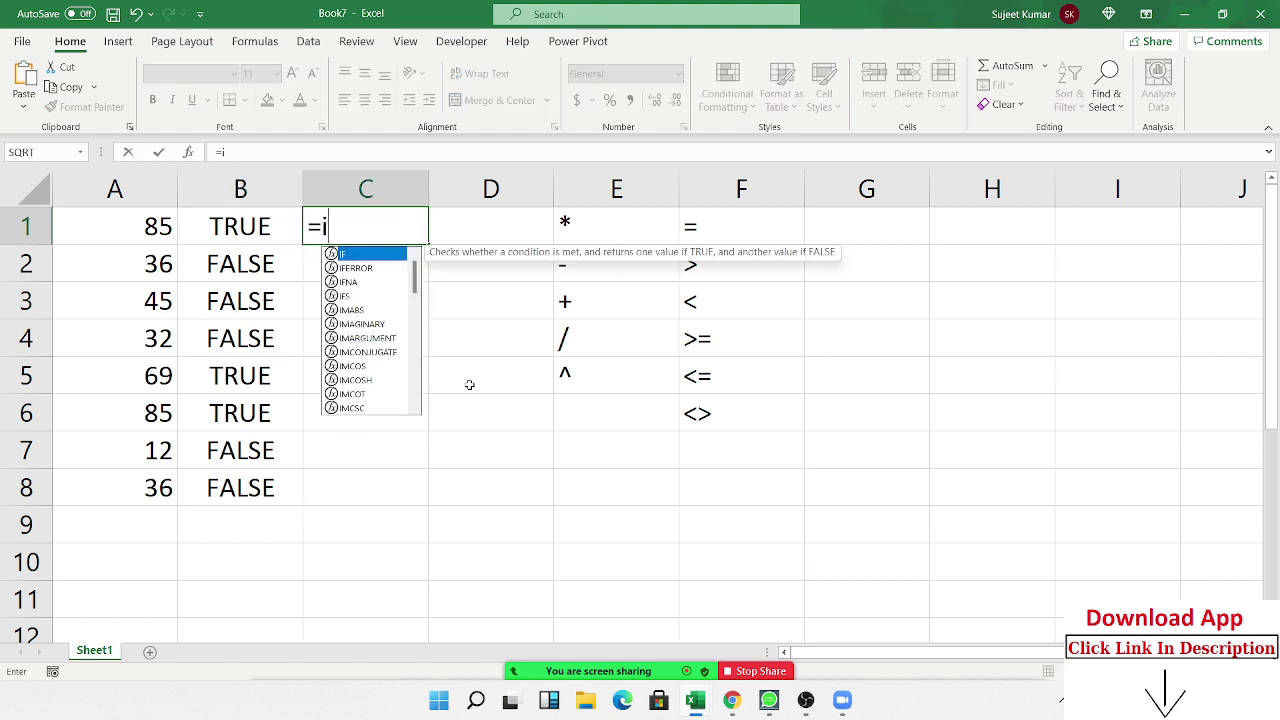
key(Tab)
click(208, 230)
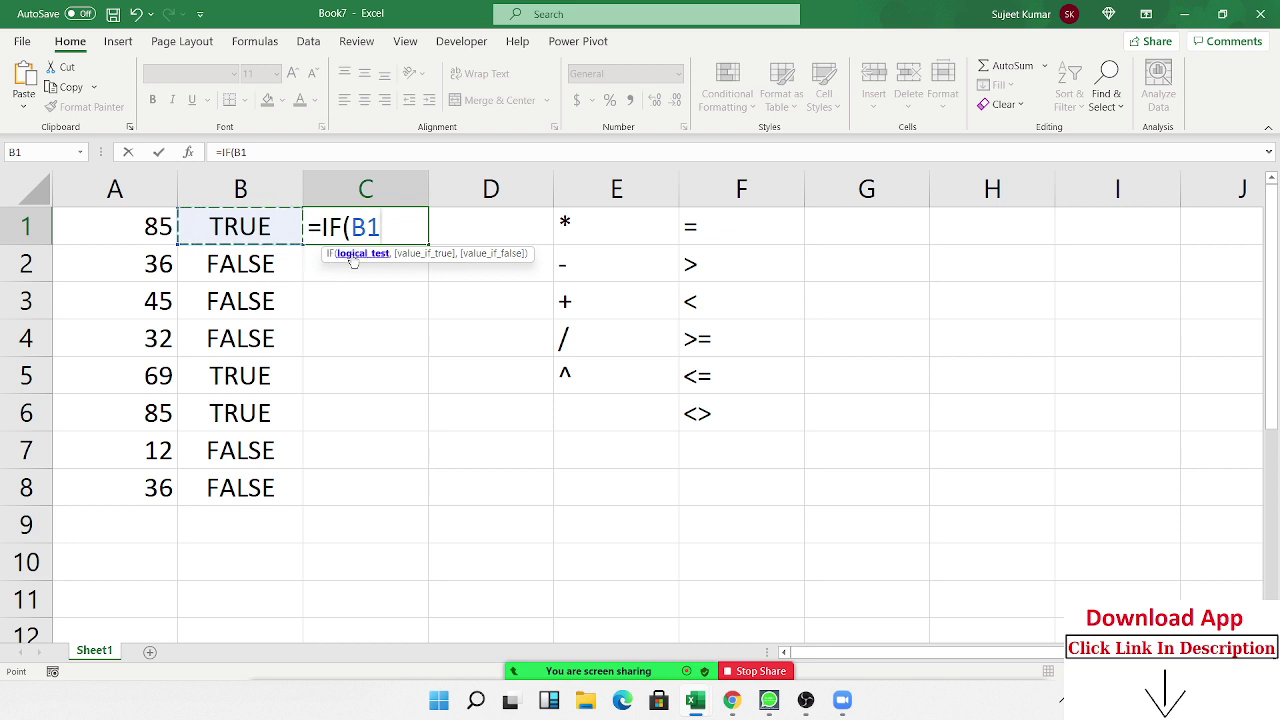
text(,)
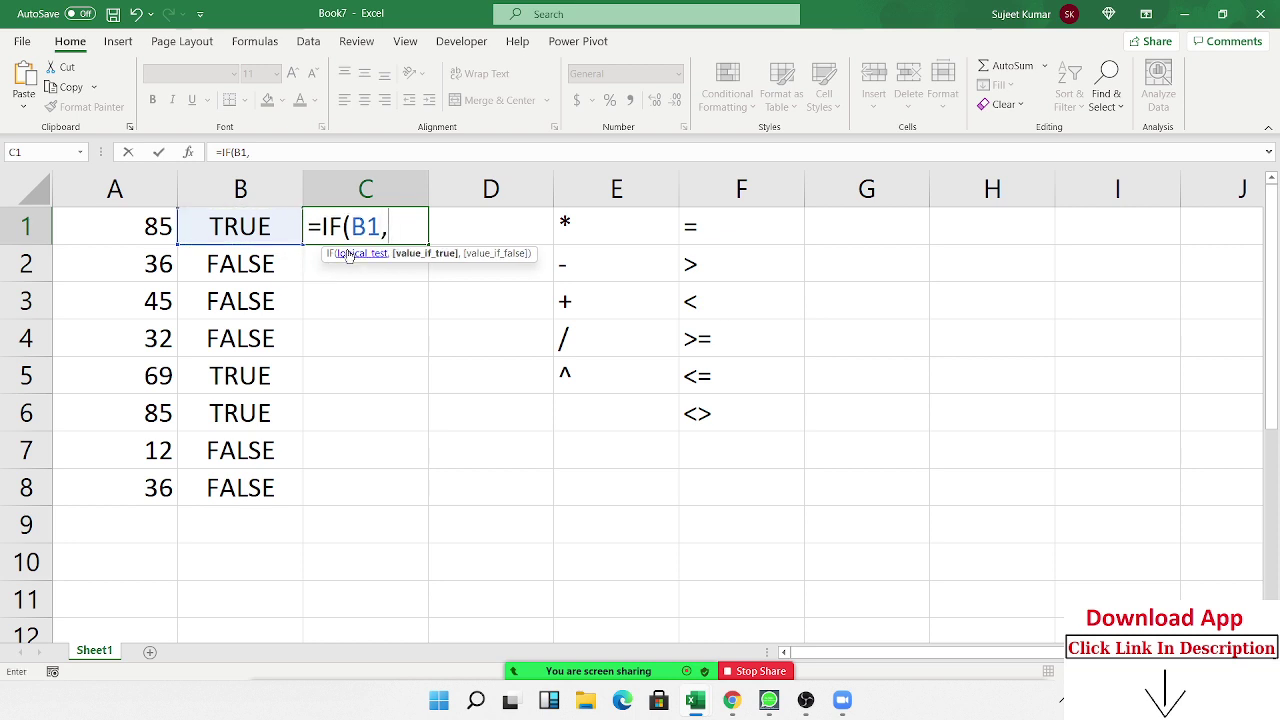
text("O)
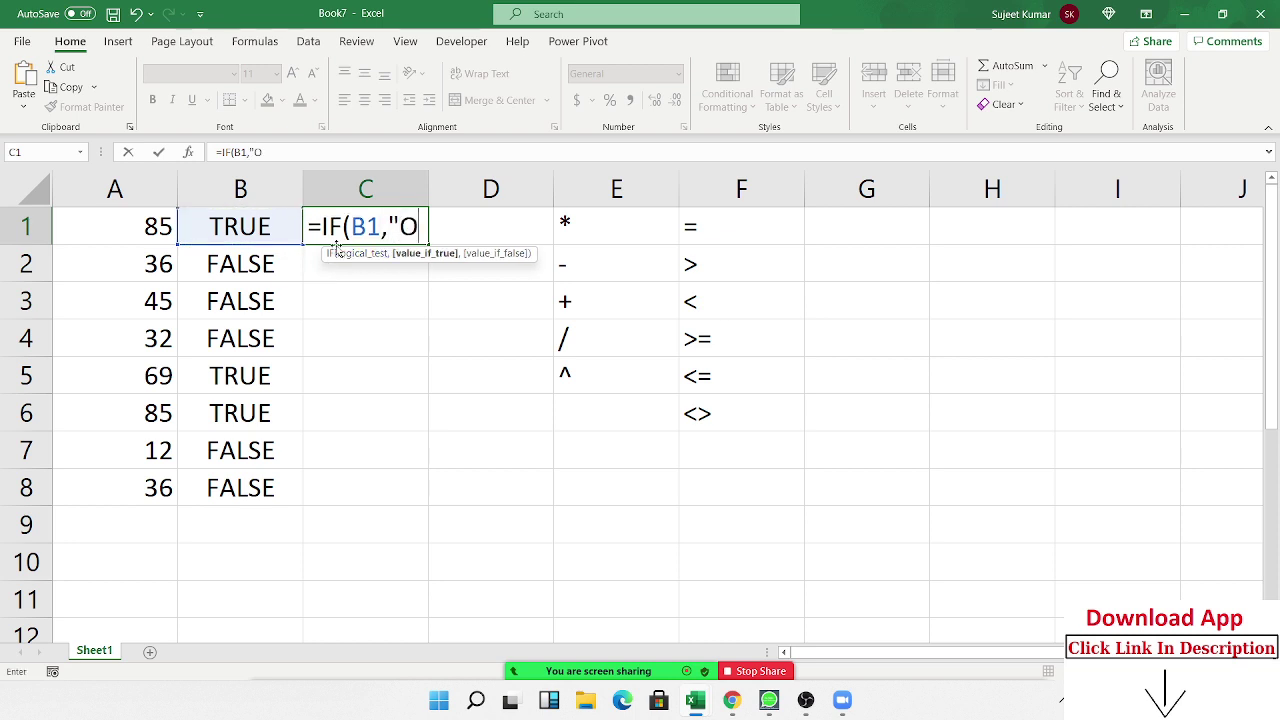
text(K")
text(,"Pen)
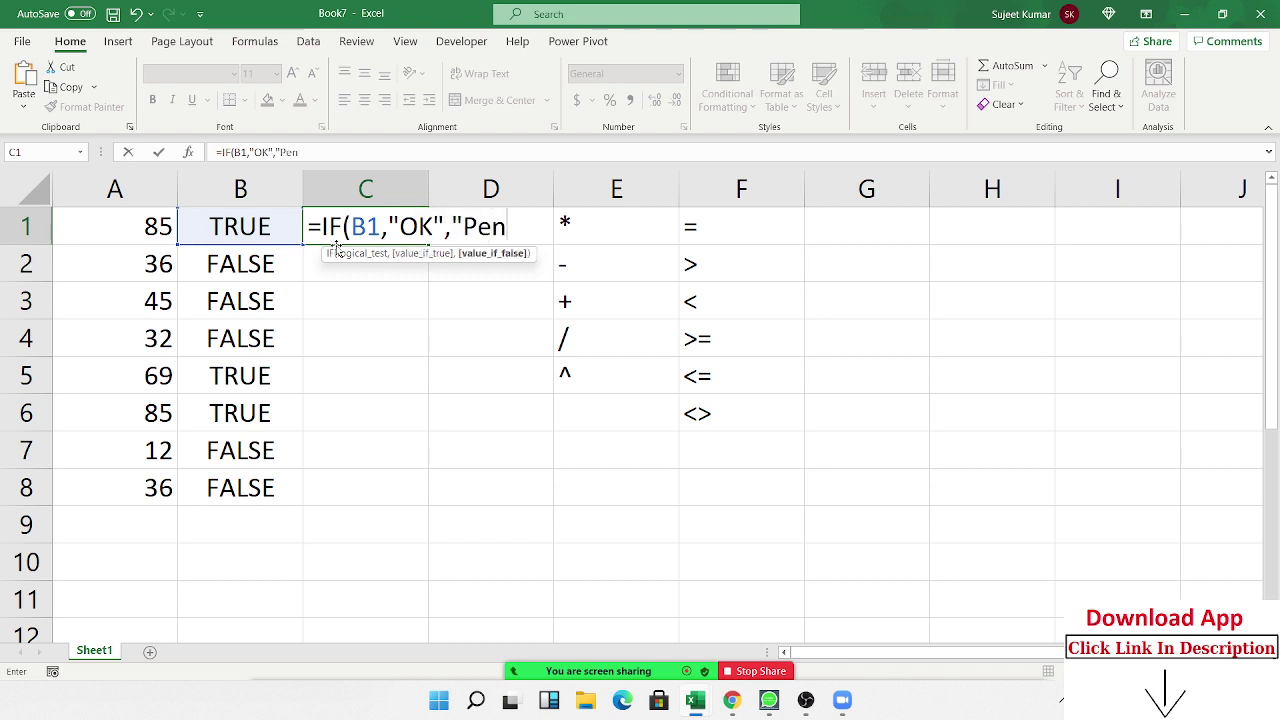
text(idng")
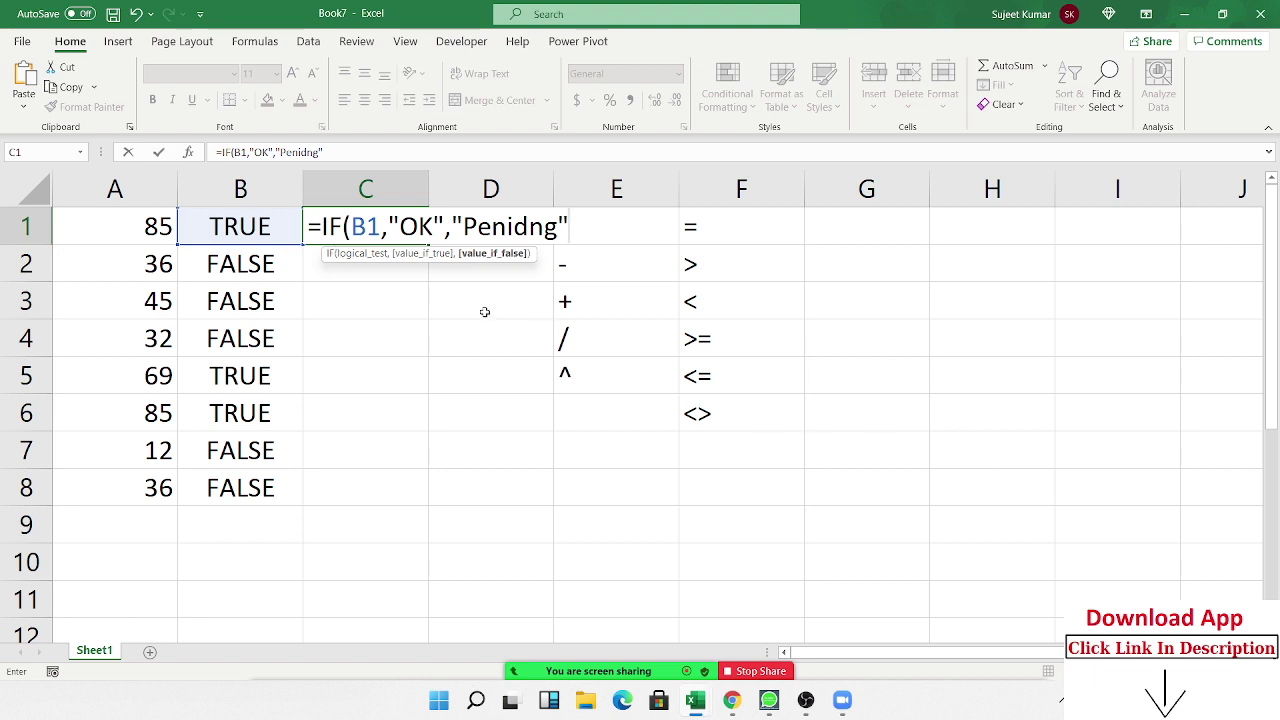
- Change the condition to A1>50 and commit =IF(A1>50,"OK","Penidng") in C1
double_click(365, 226)
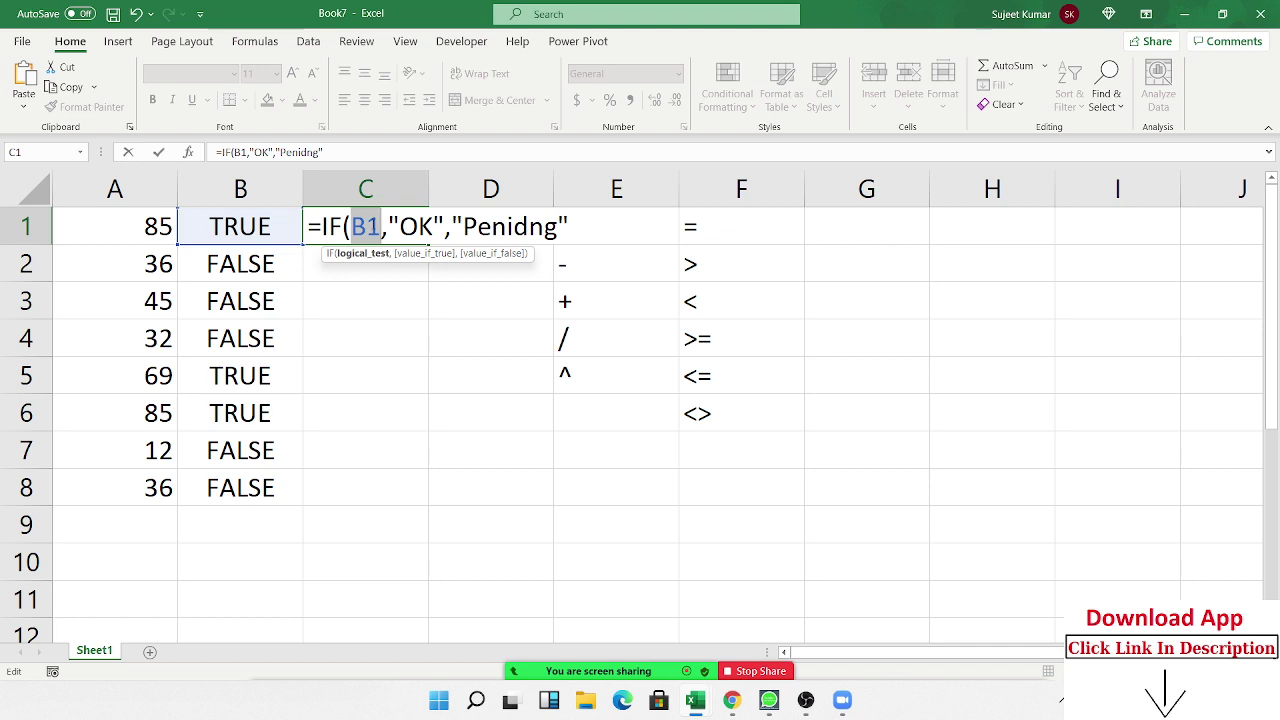
click(128, 224)
text(>)
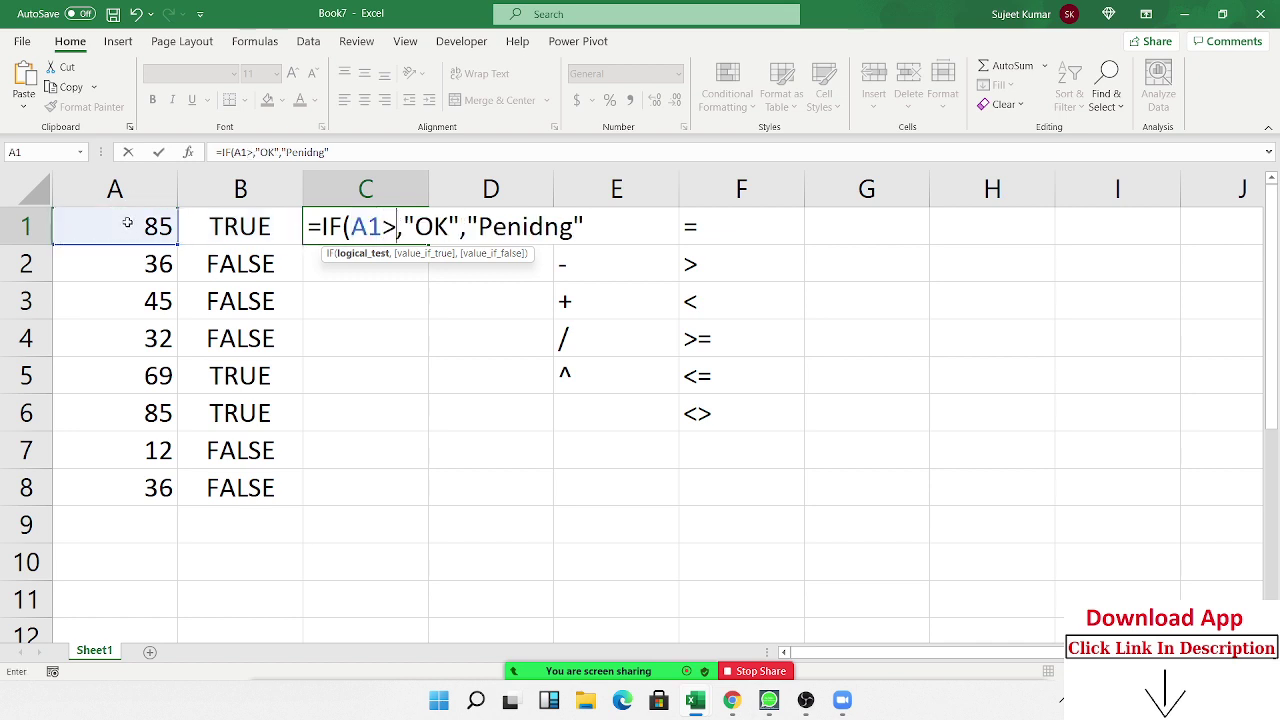
text(50)
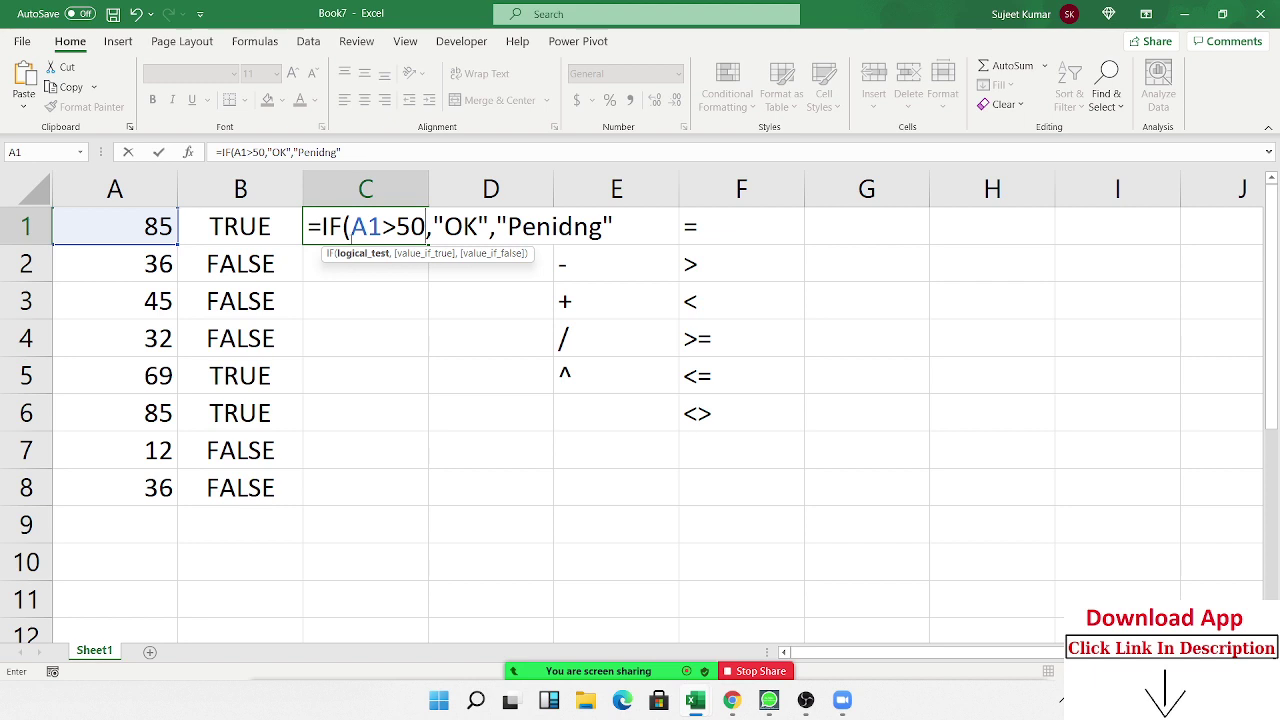
drag(351, 227, 424, 246)
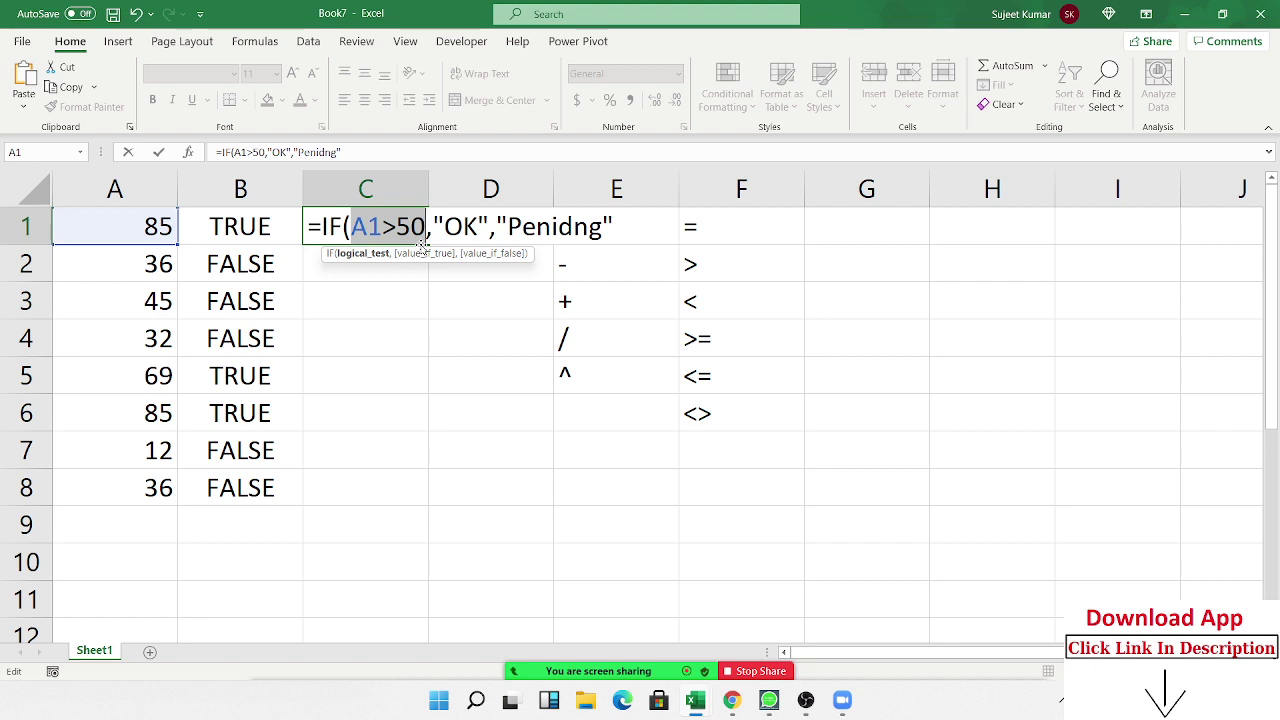
key(Return)
key(Up)
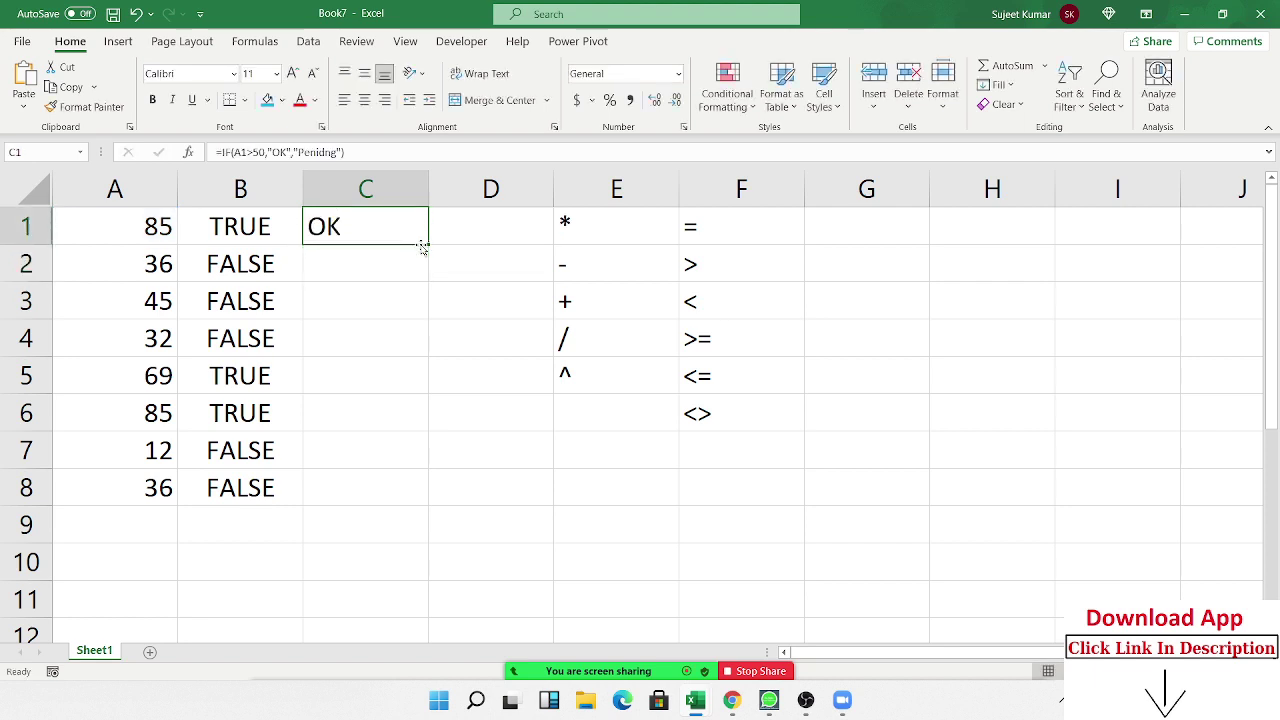
key(F2)
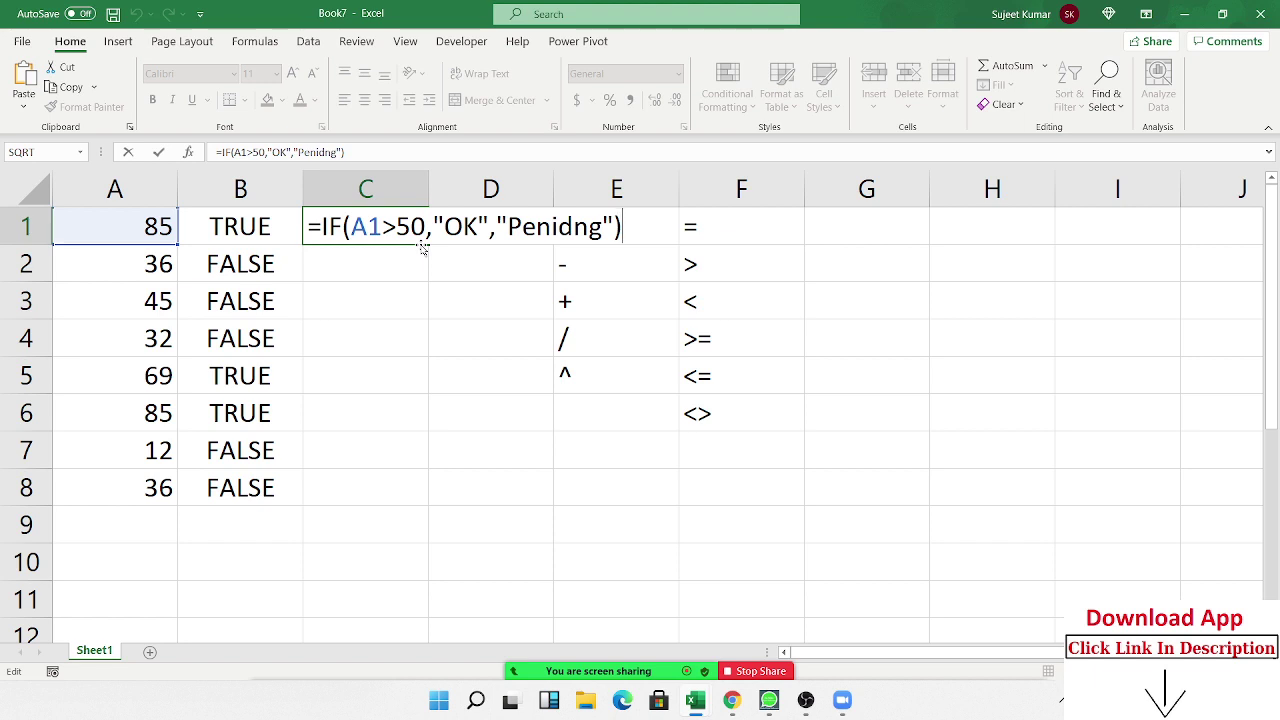
key(Return)
click(514, 487)
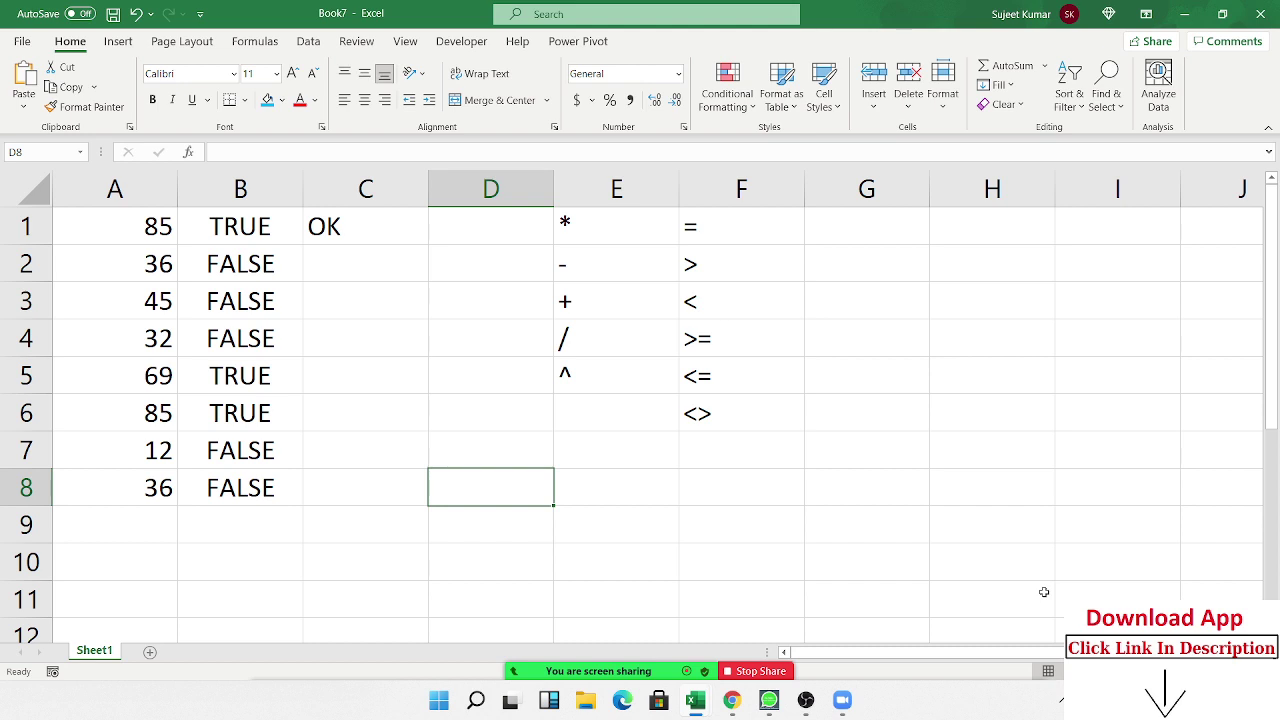
text(=)
key(BackSpace)
text(+)
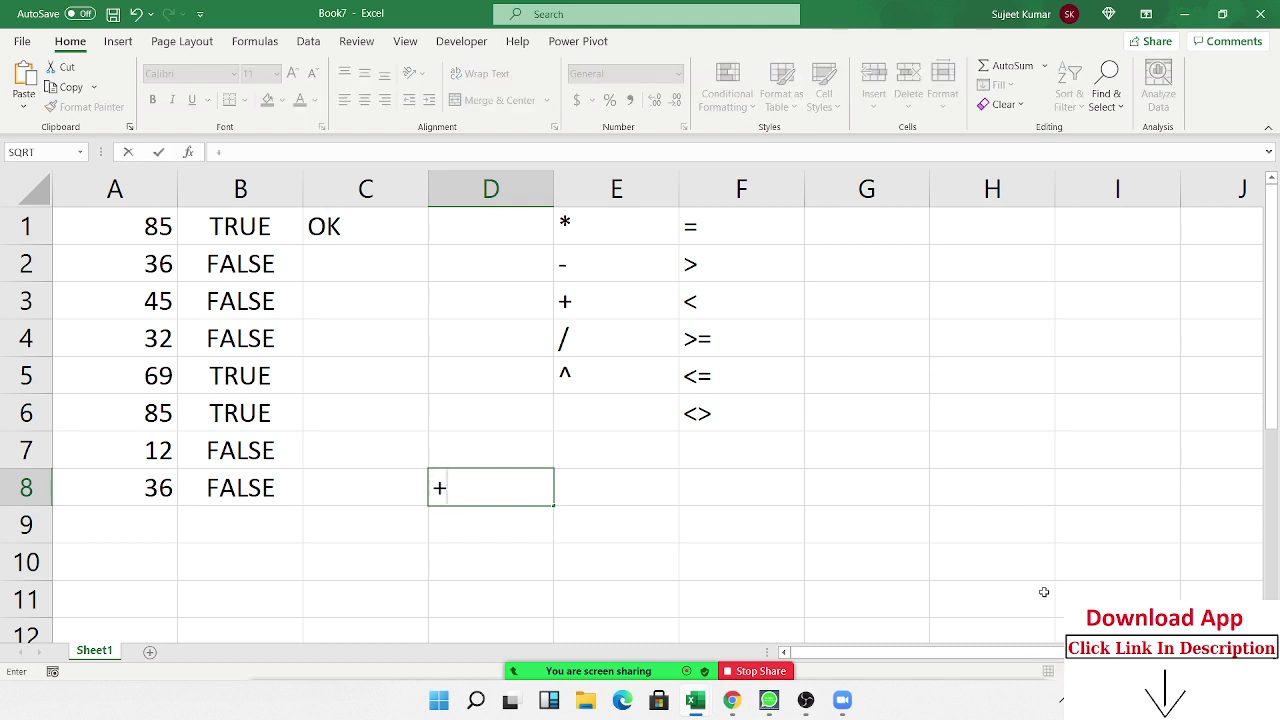
text(vl)
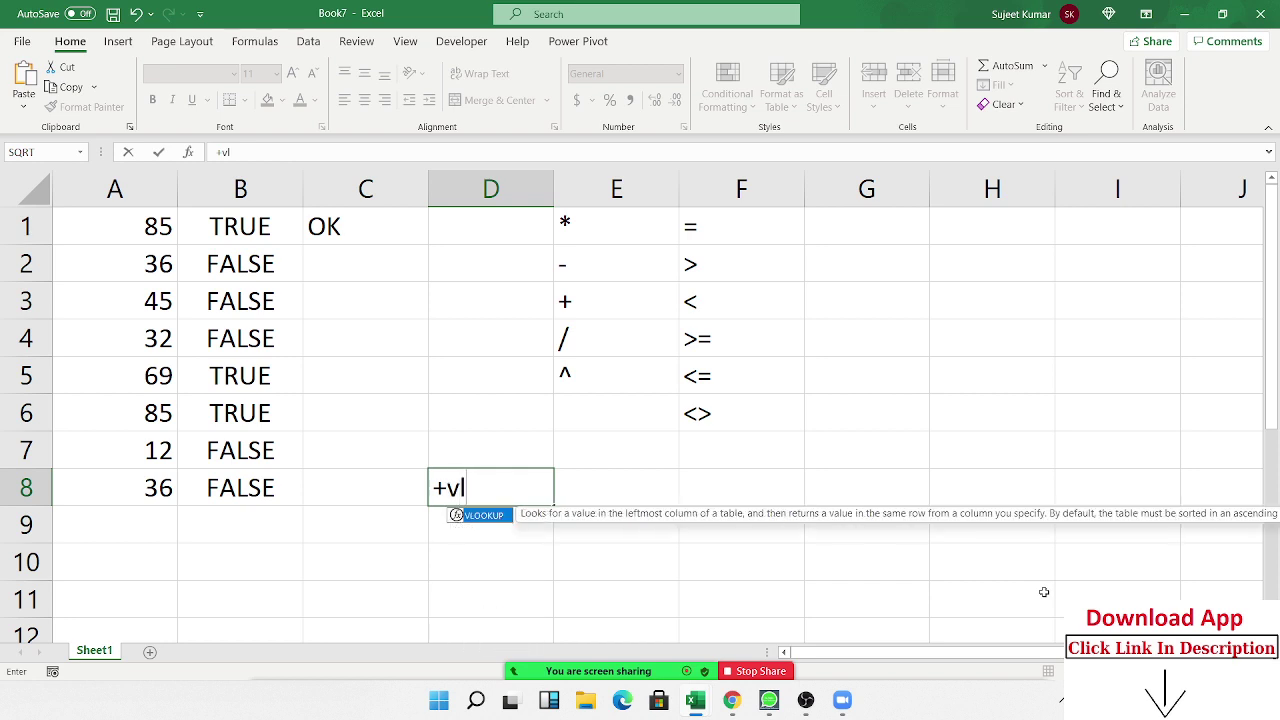
key(Escape)
key(Escape)
text(-)
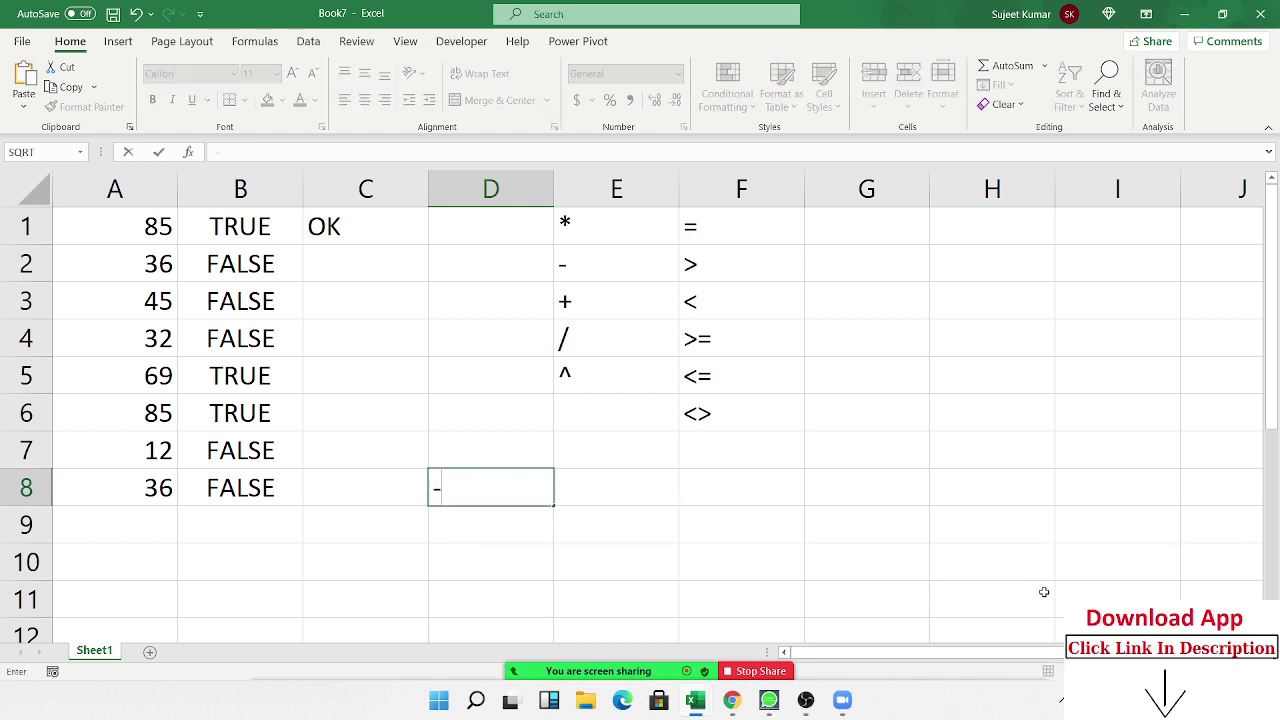
text(v)
key(Escape)
key(Escape)
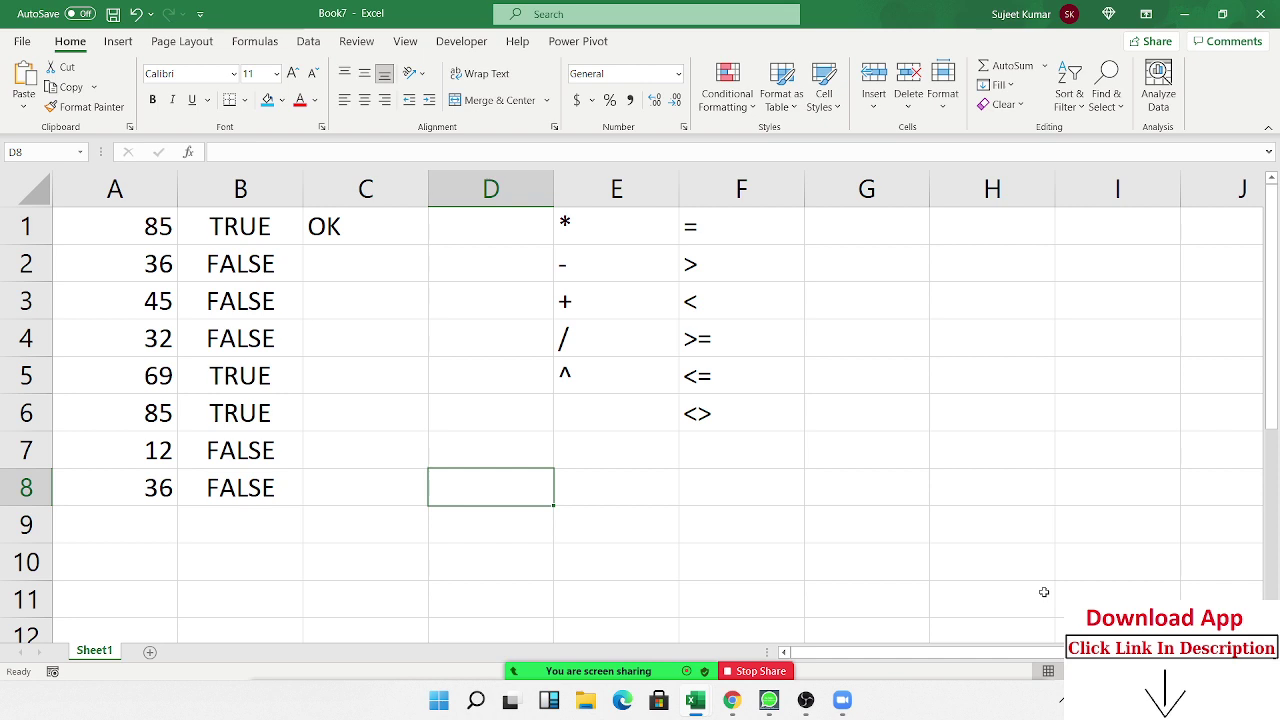
text(=)
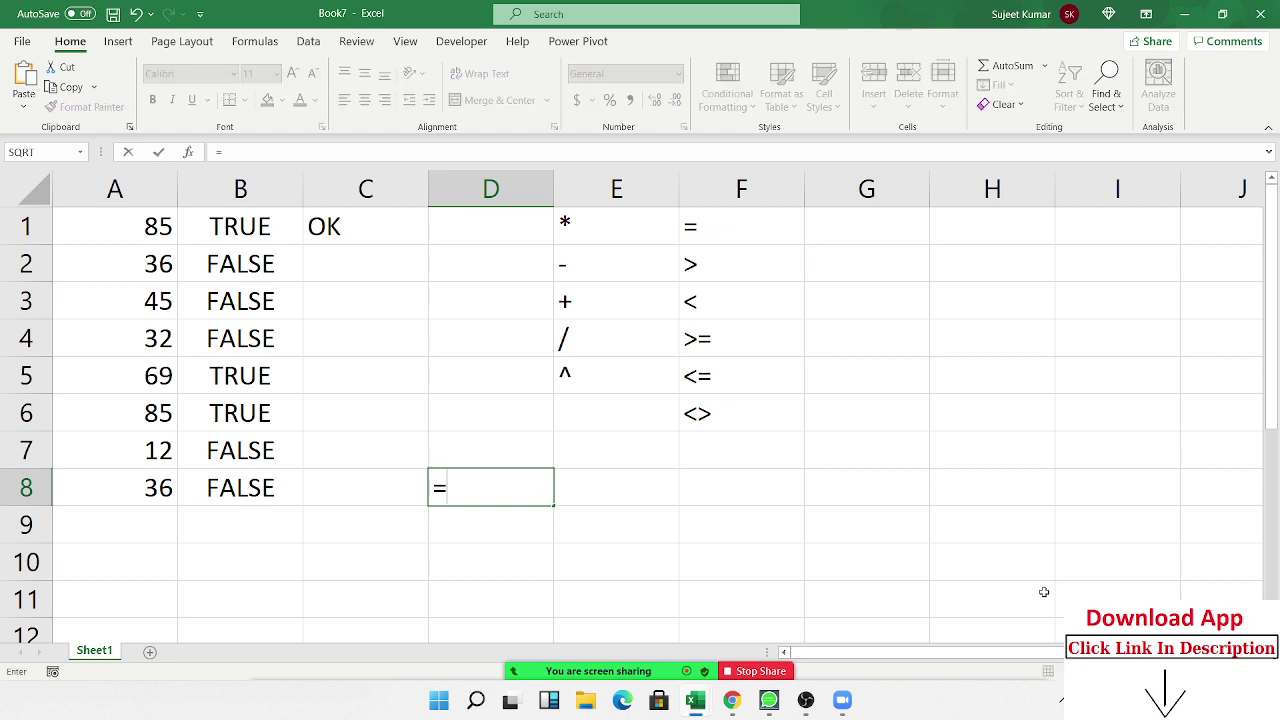
text(i)
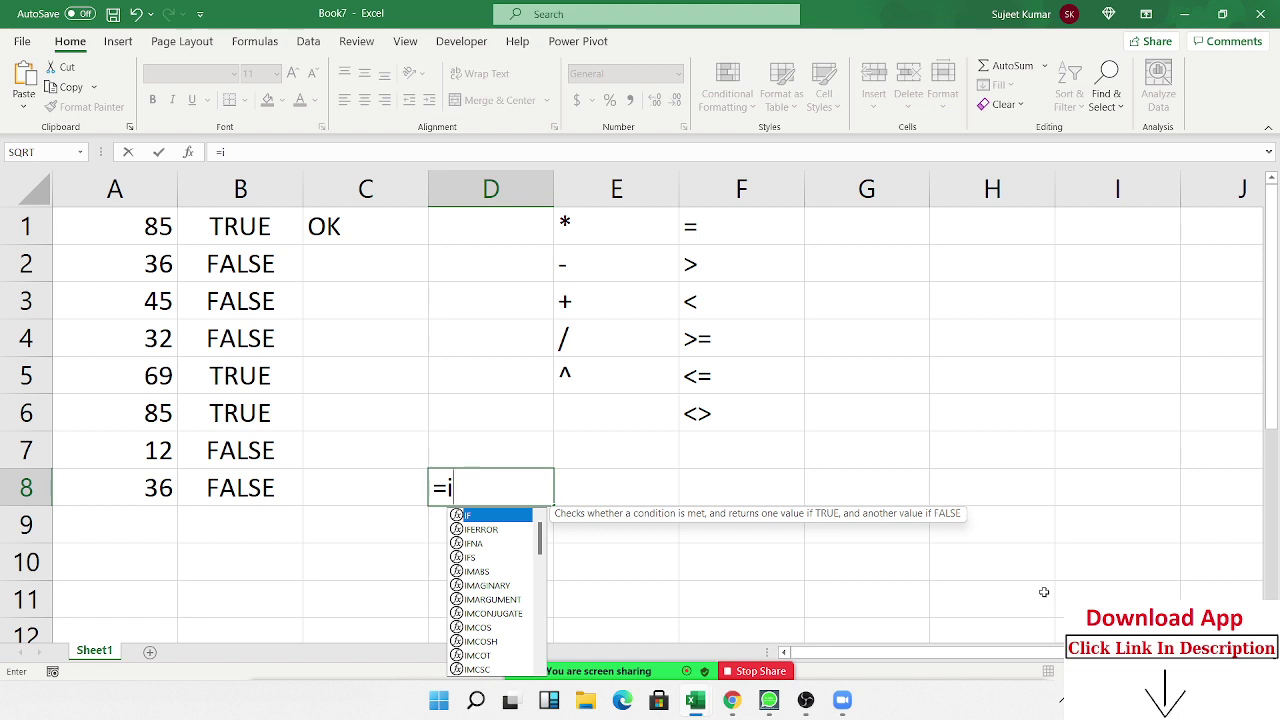
key(Down)
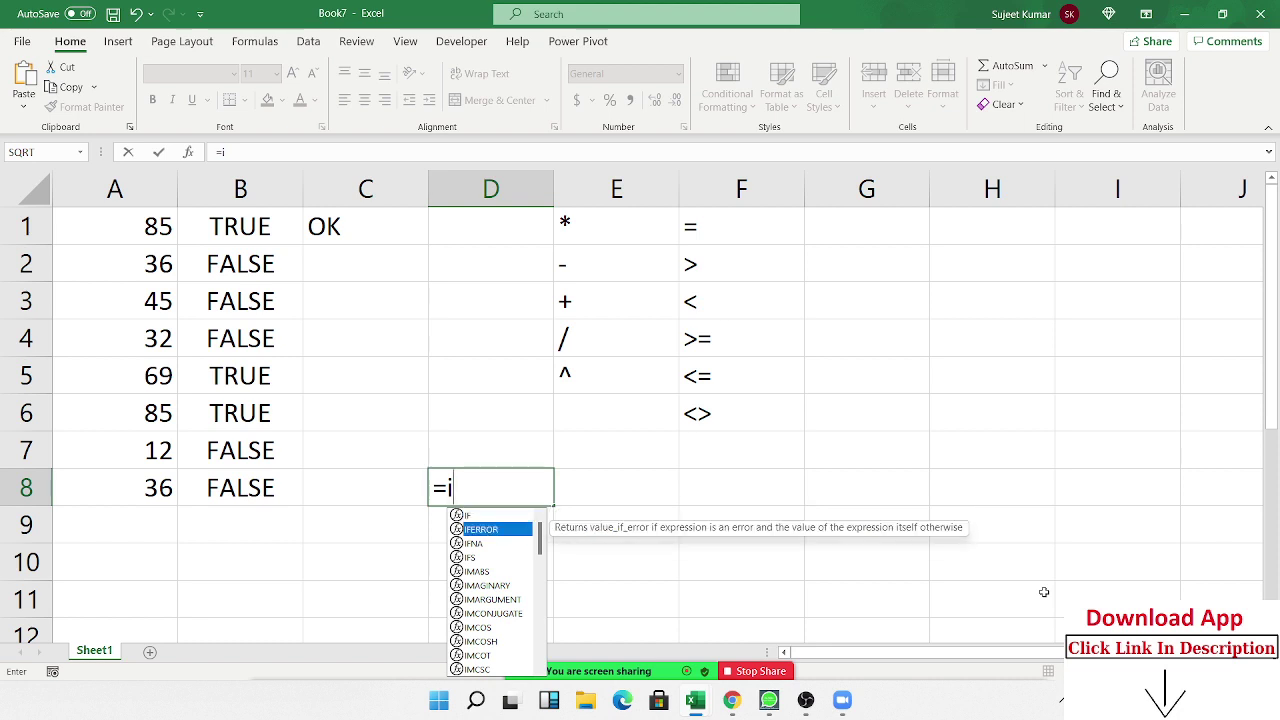
key(Down)
key(Down)
key(Down)
key(Down)
key(Up)
key(Up)
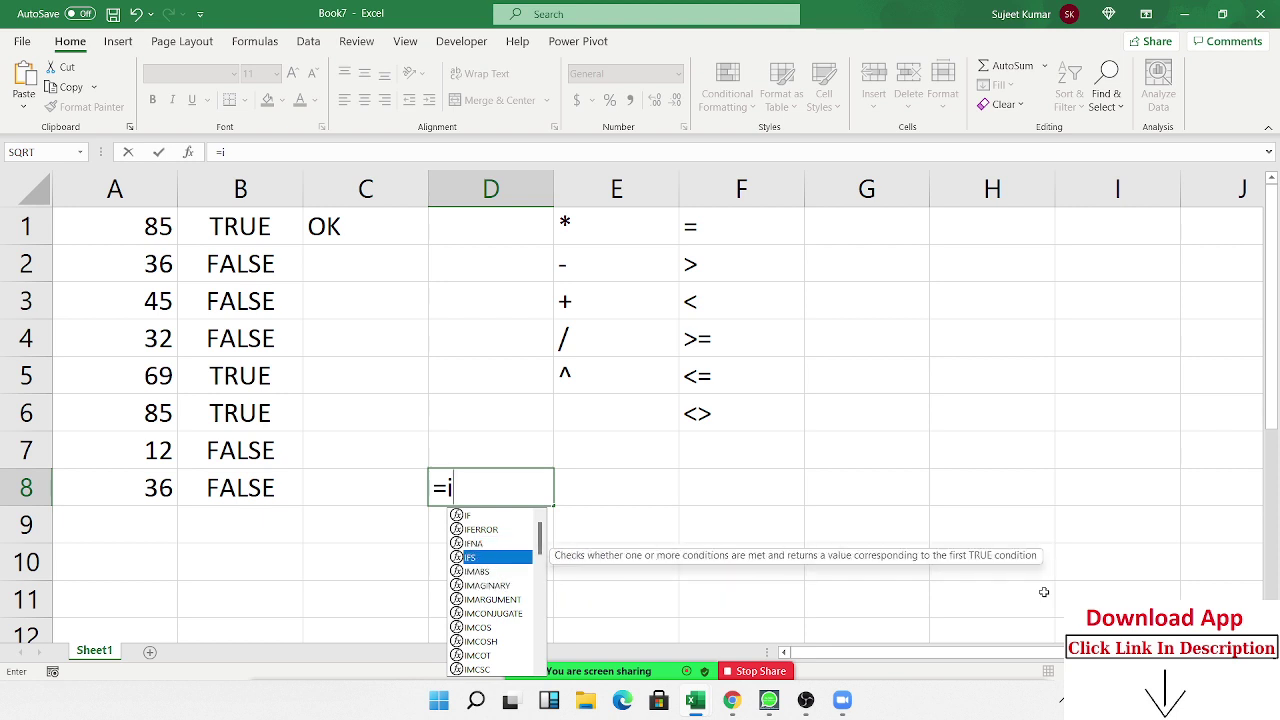
key(Up)
key(Up)
key(Down)
key(Down)
key(Down)
key(Down)
key(Up)
key(Up)
key(Up)
key(Up)
key(Up)
key(Down)
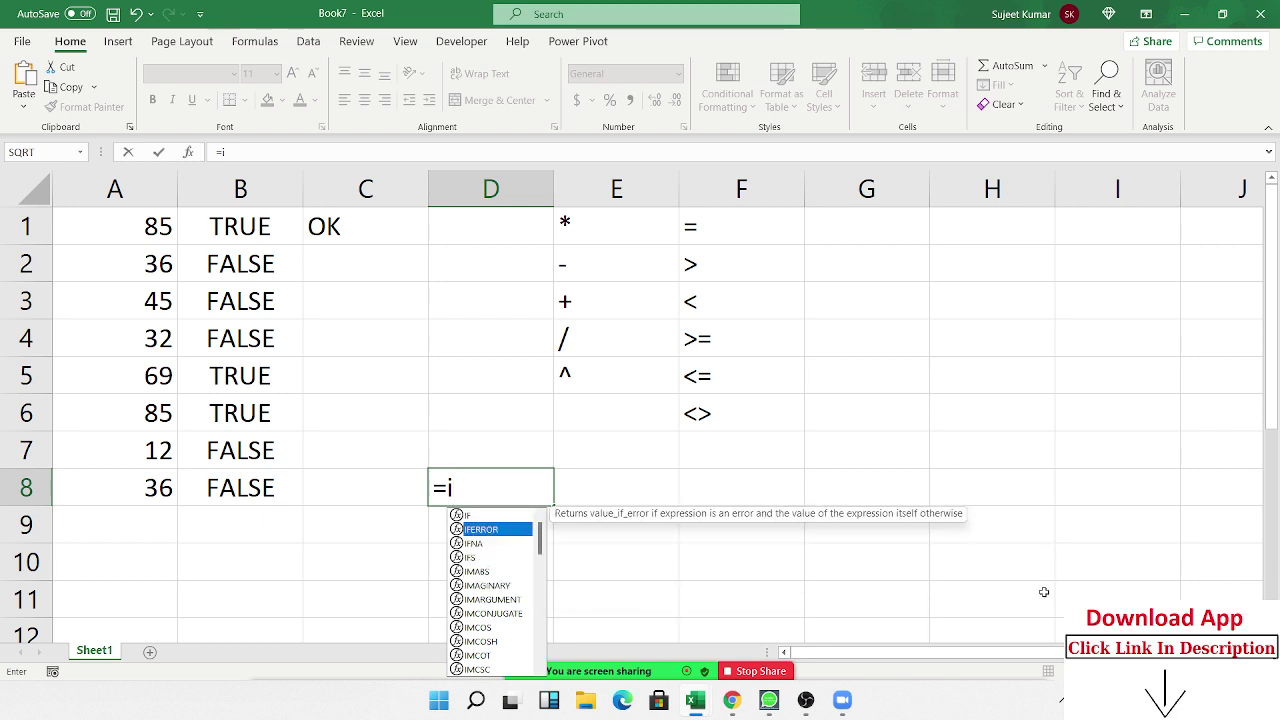
key(Up)
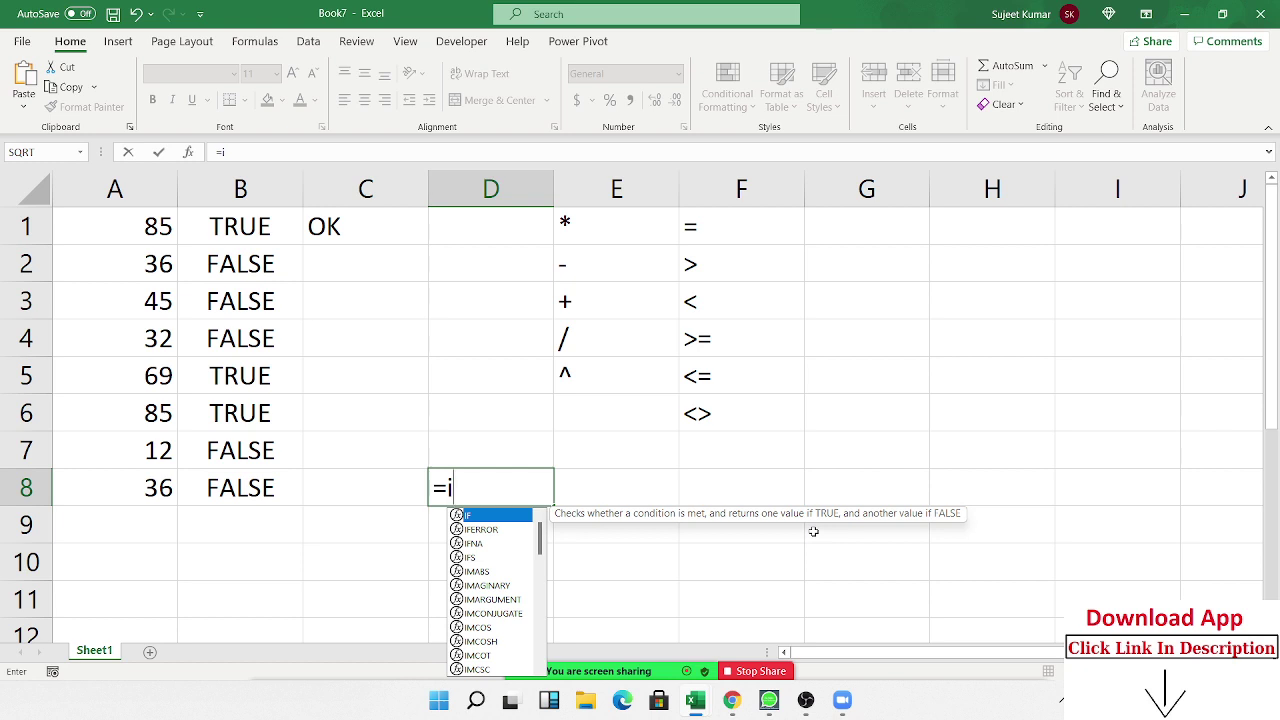
key(Tab)
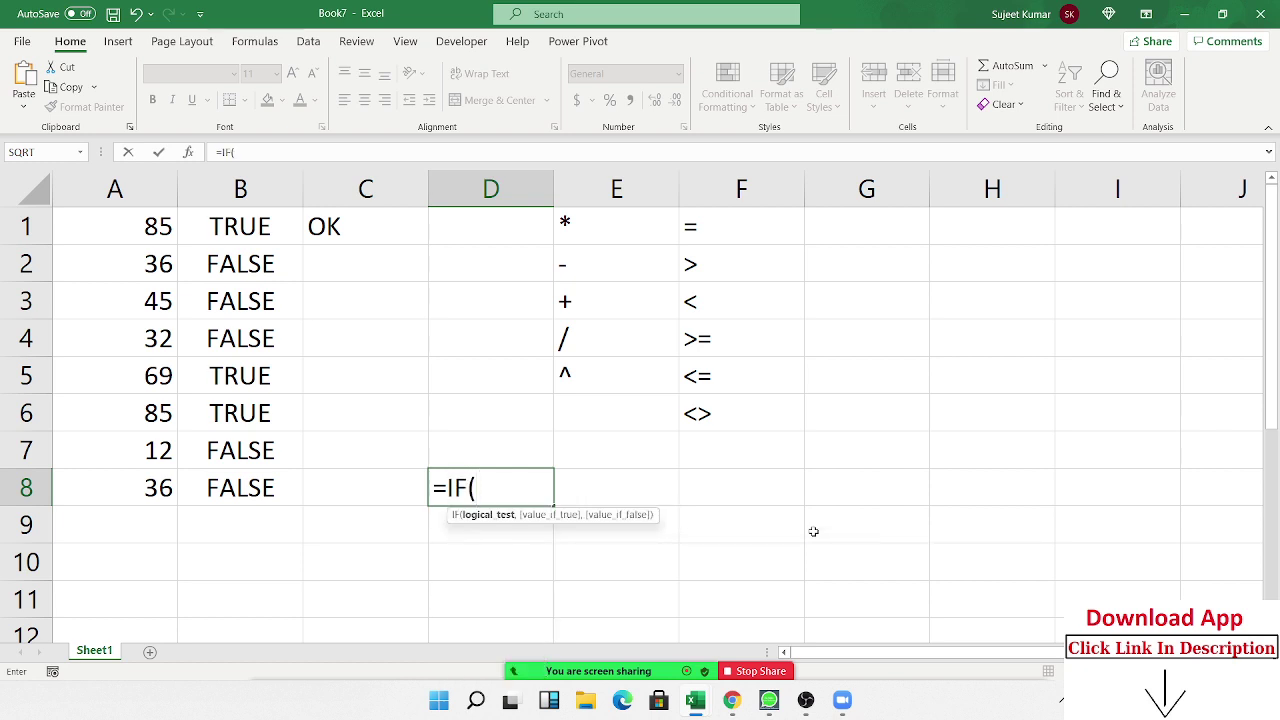
key(Escape)
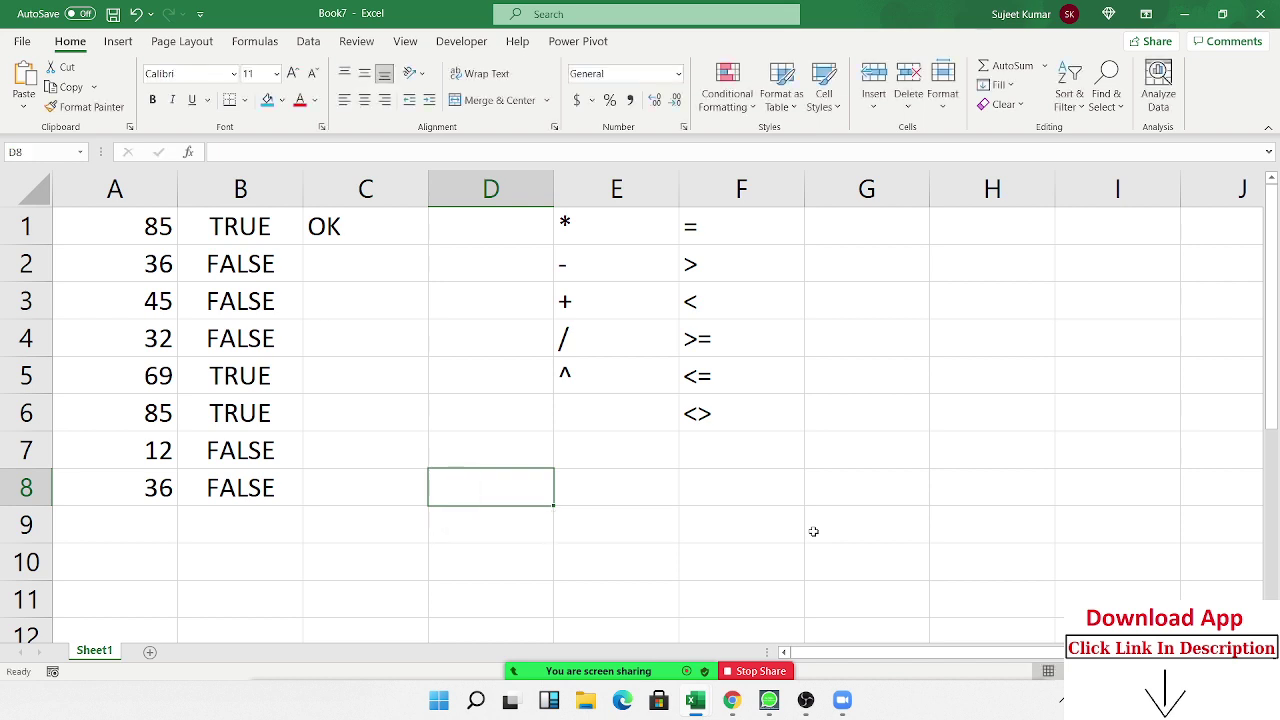
text(=if)
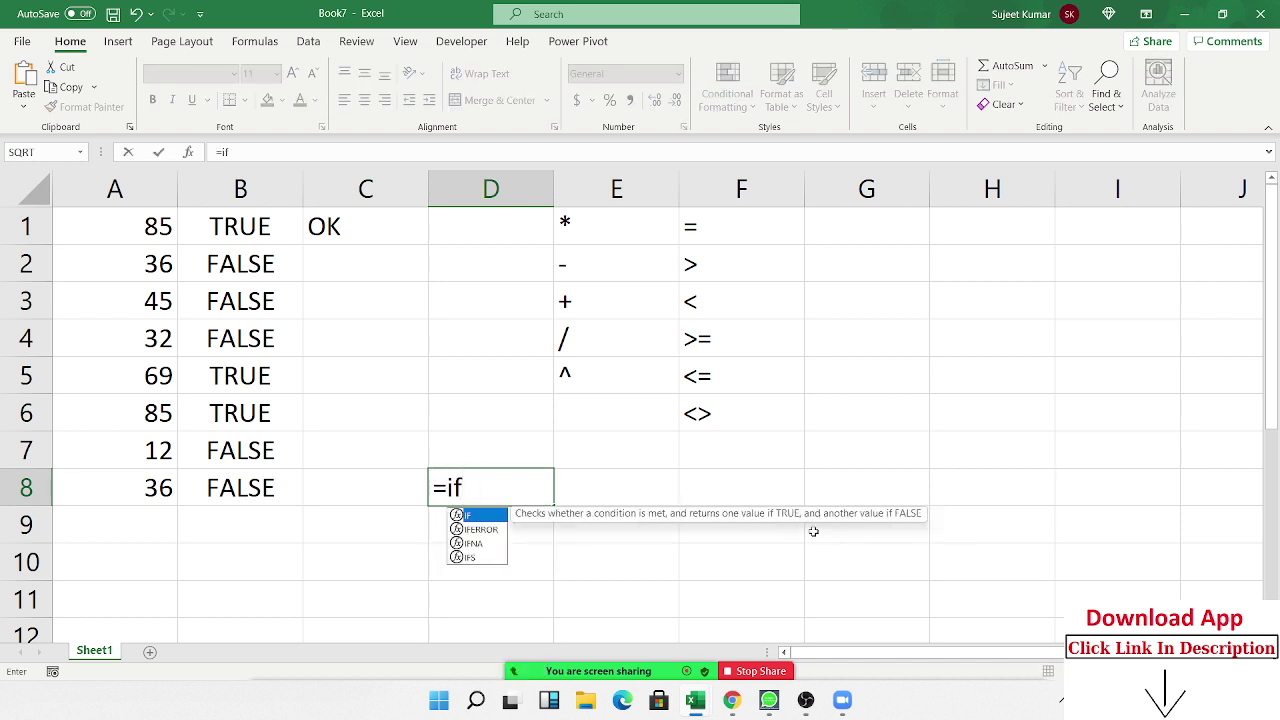
text(()
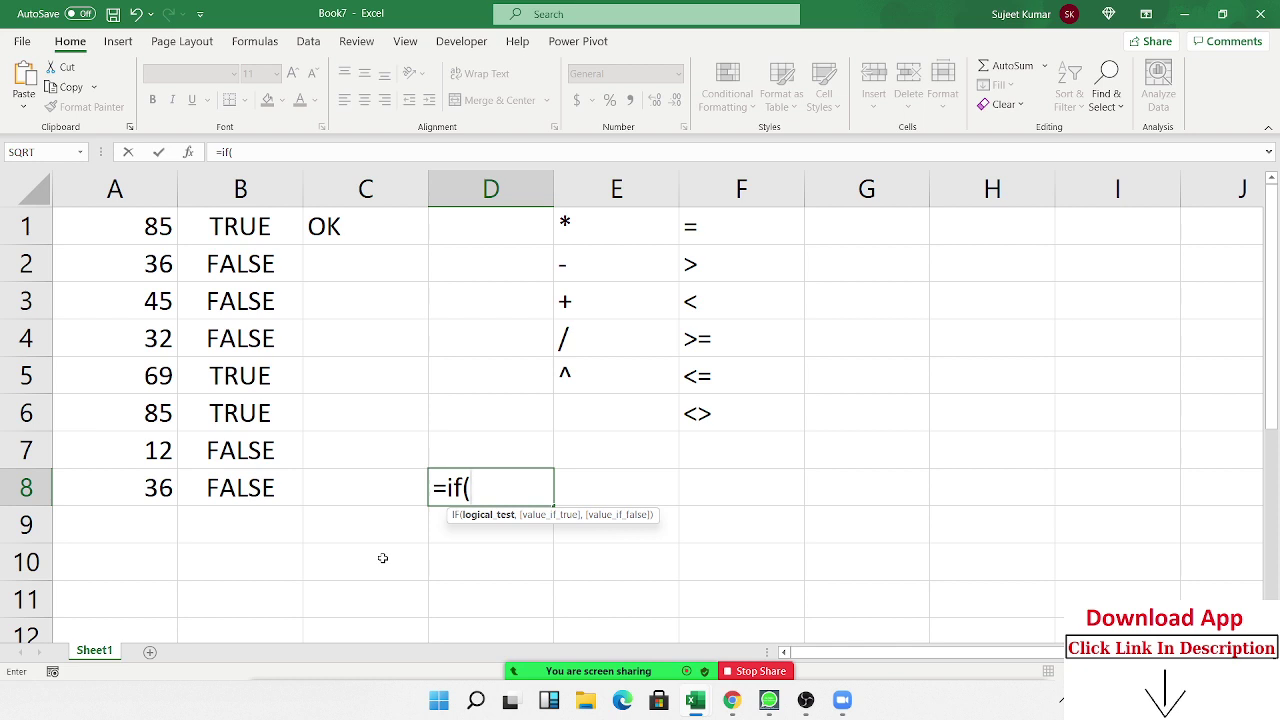
key(Return)
key(Return)
key(Return)
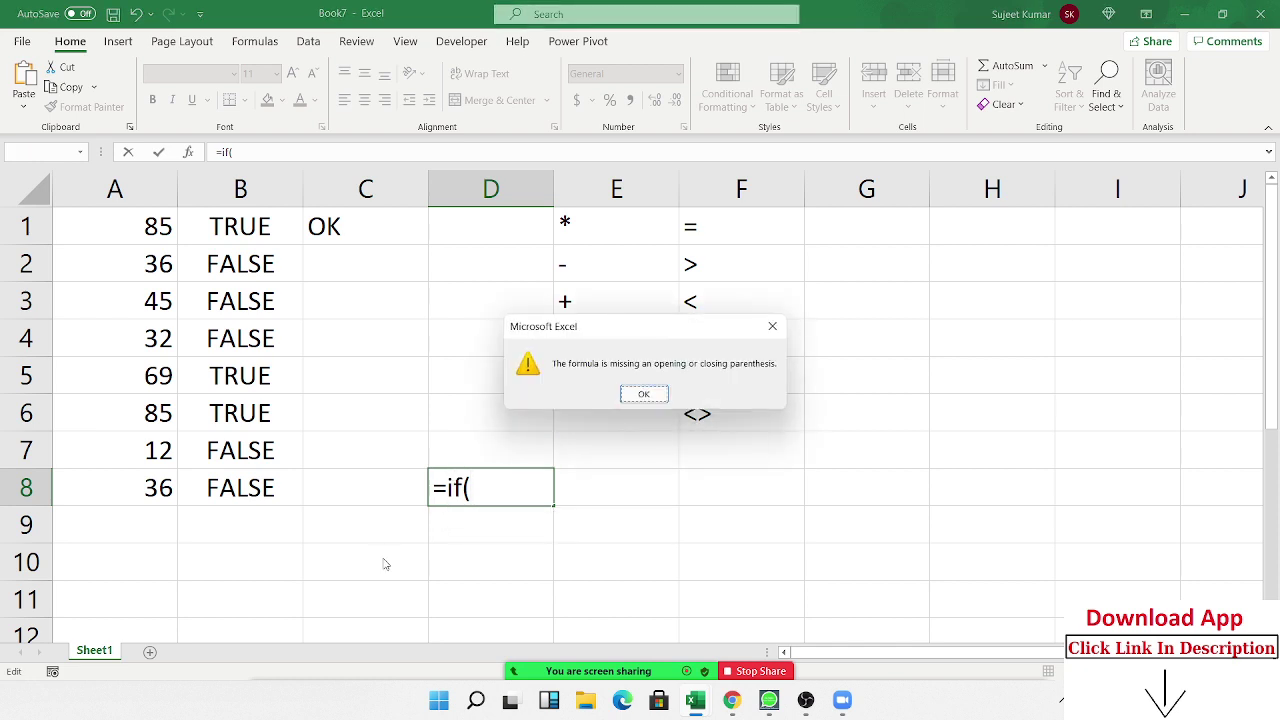
key(Return)
key(Return)
key(Return)
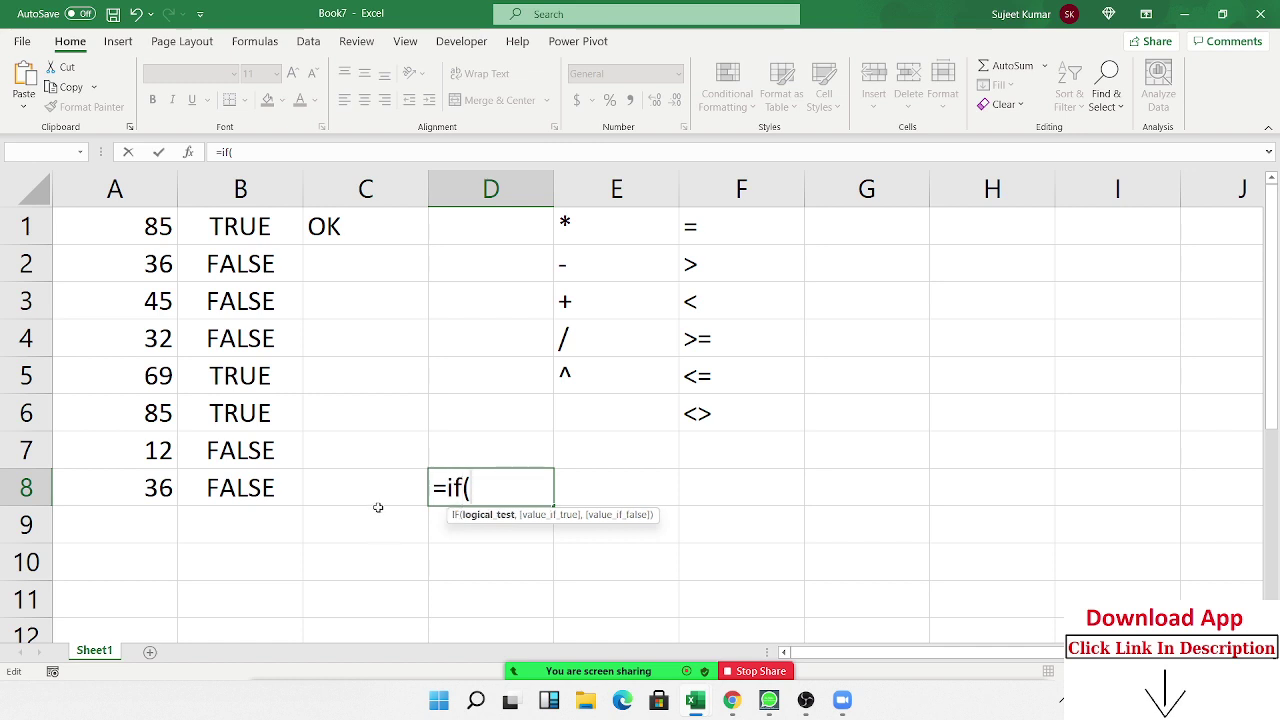
click(382, 453)
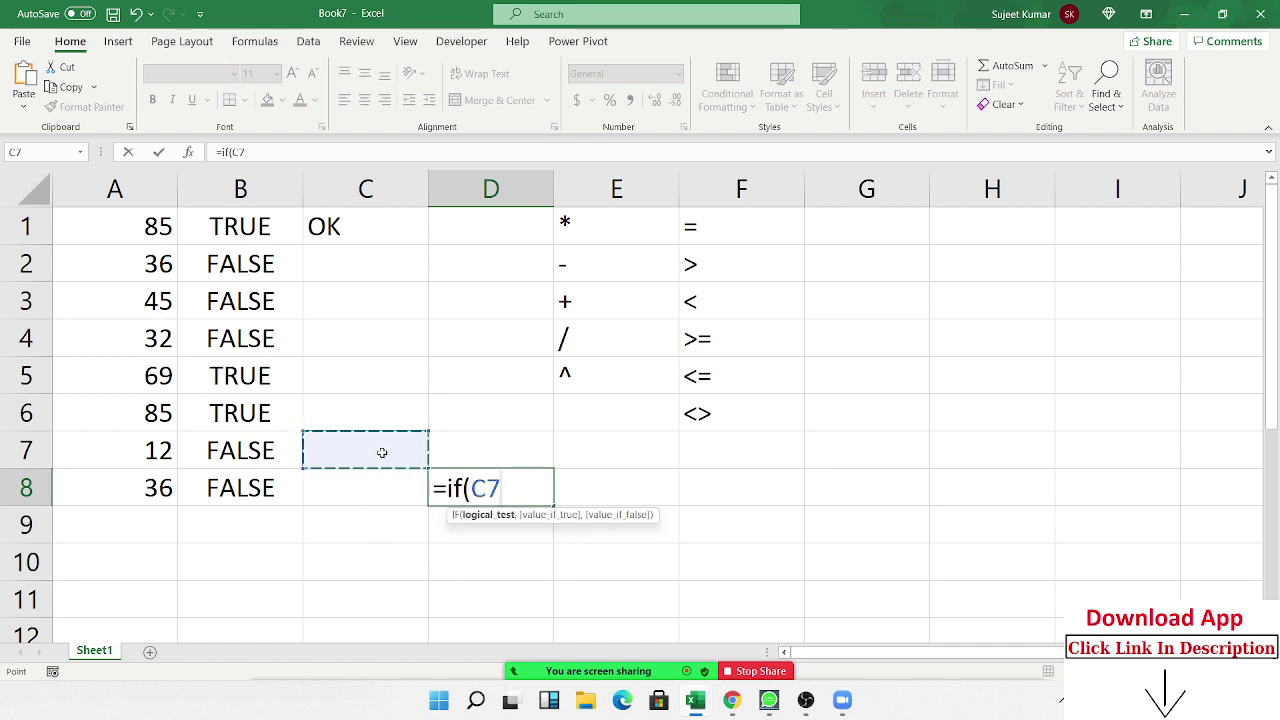
text(,)
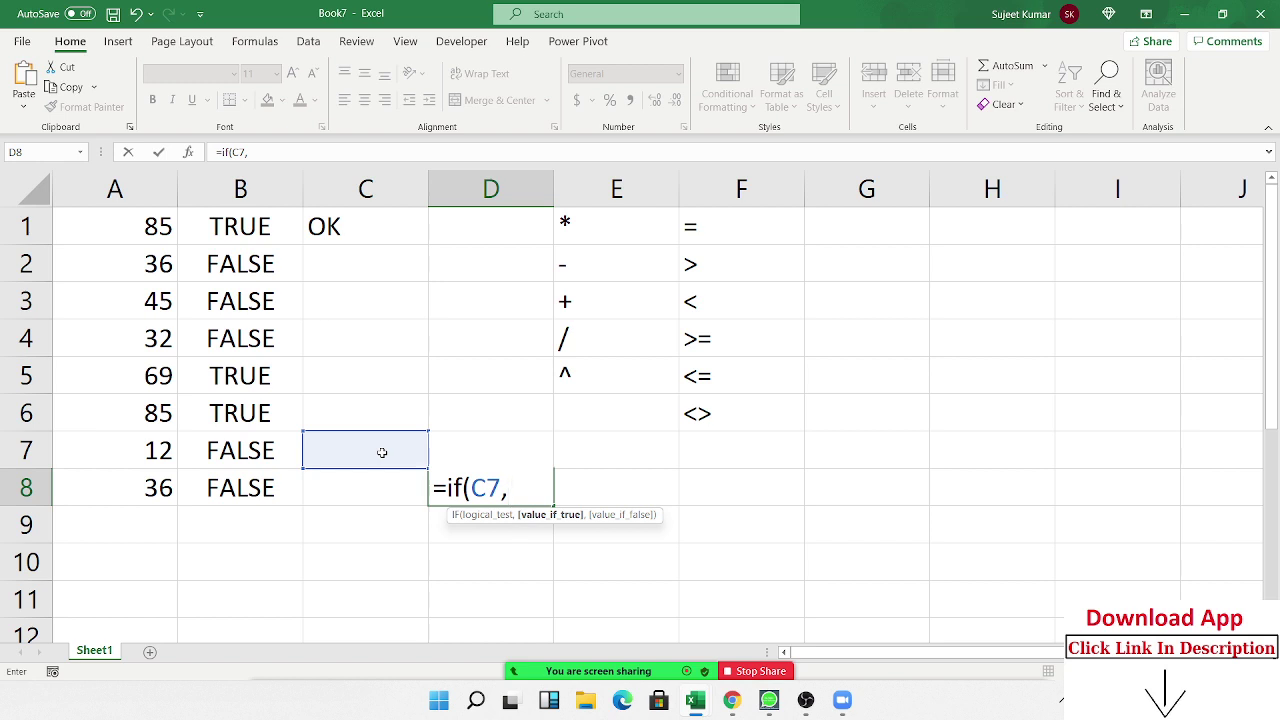
key(Return)
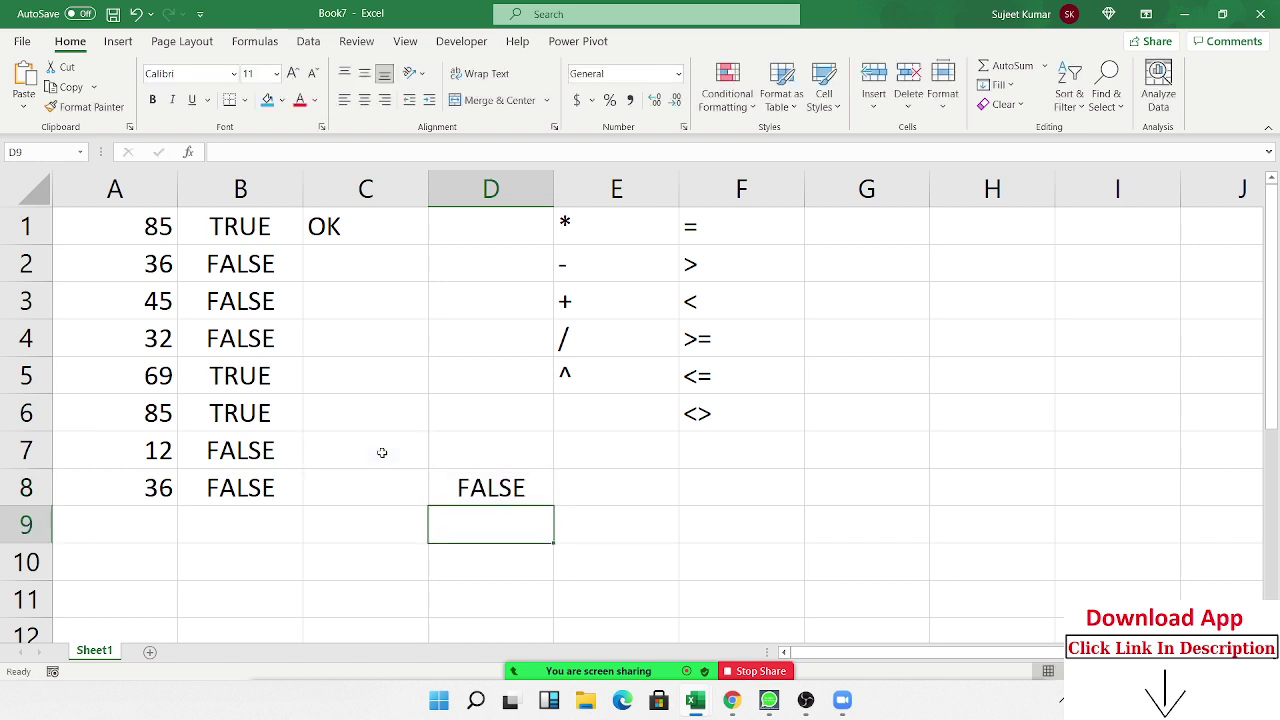
key(Up)
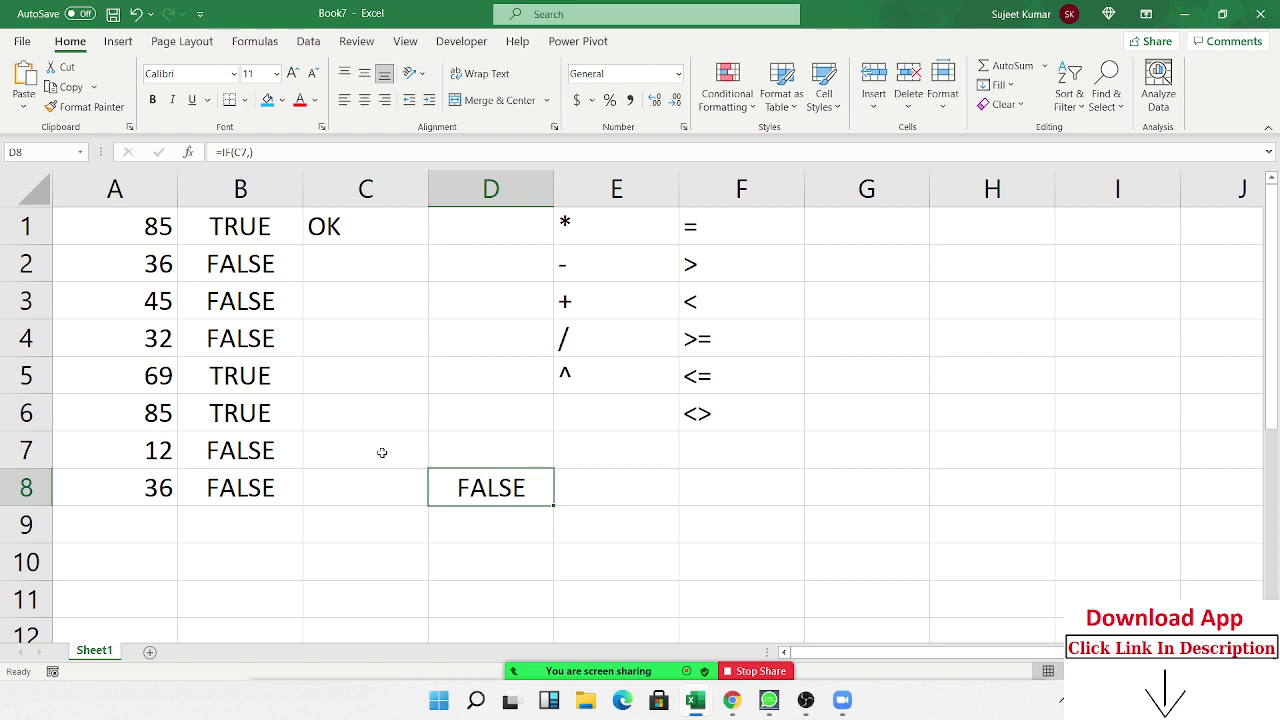
key(Delete)
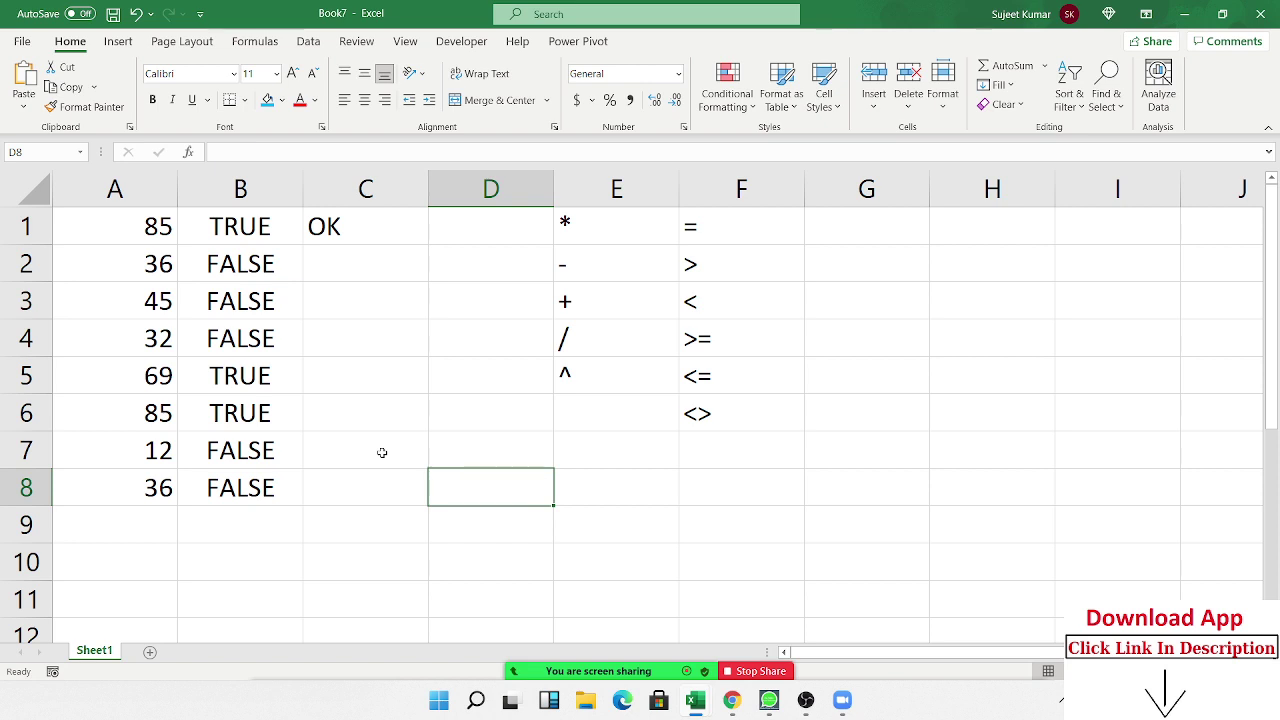
- Try VLOOKUP and then SUBSTITUTE in D8, cancelling both so D8 stays empty
text(=vl)
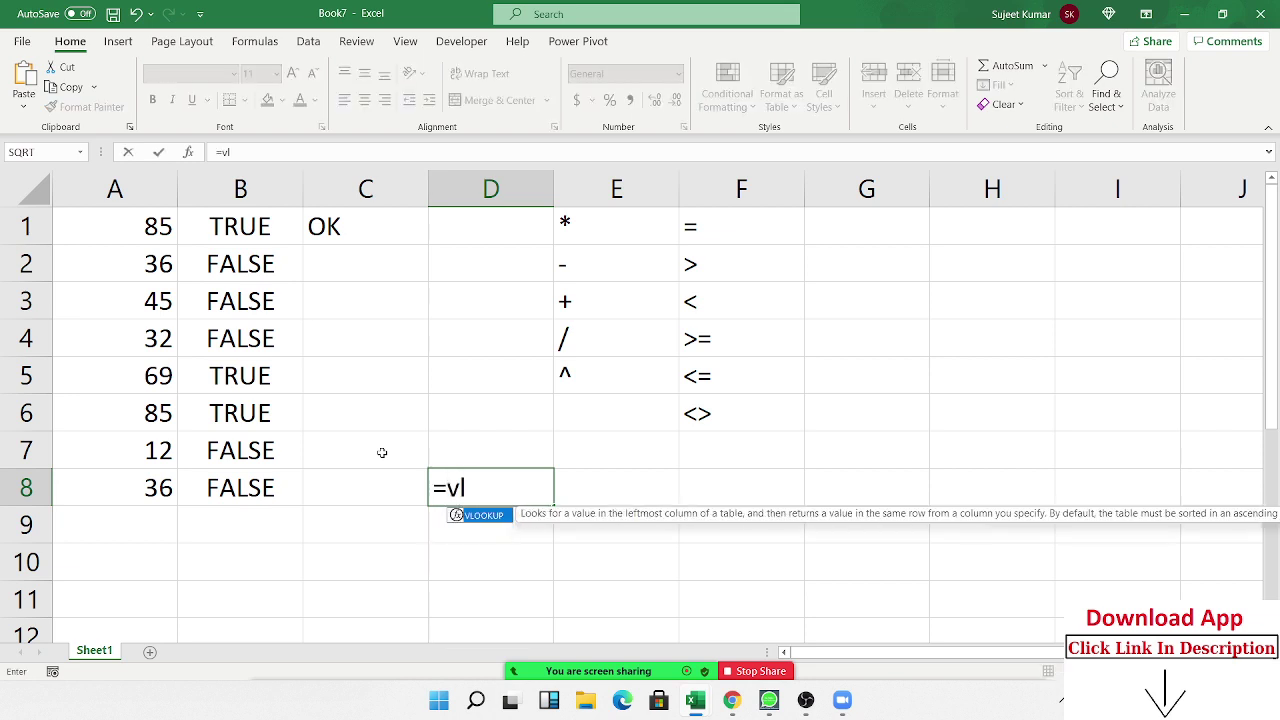
key(Tab)
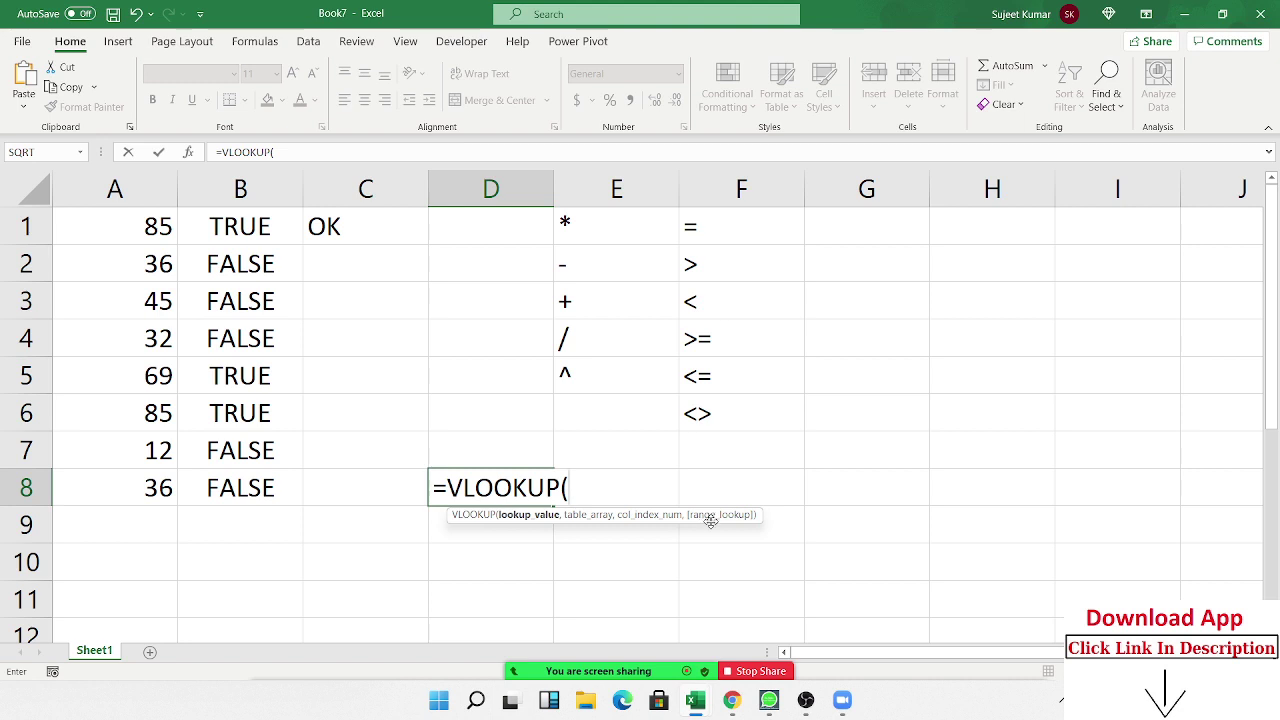
key(Escape)
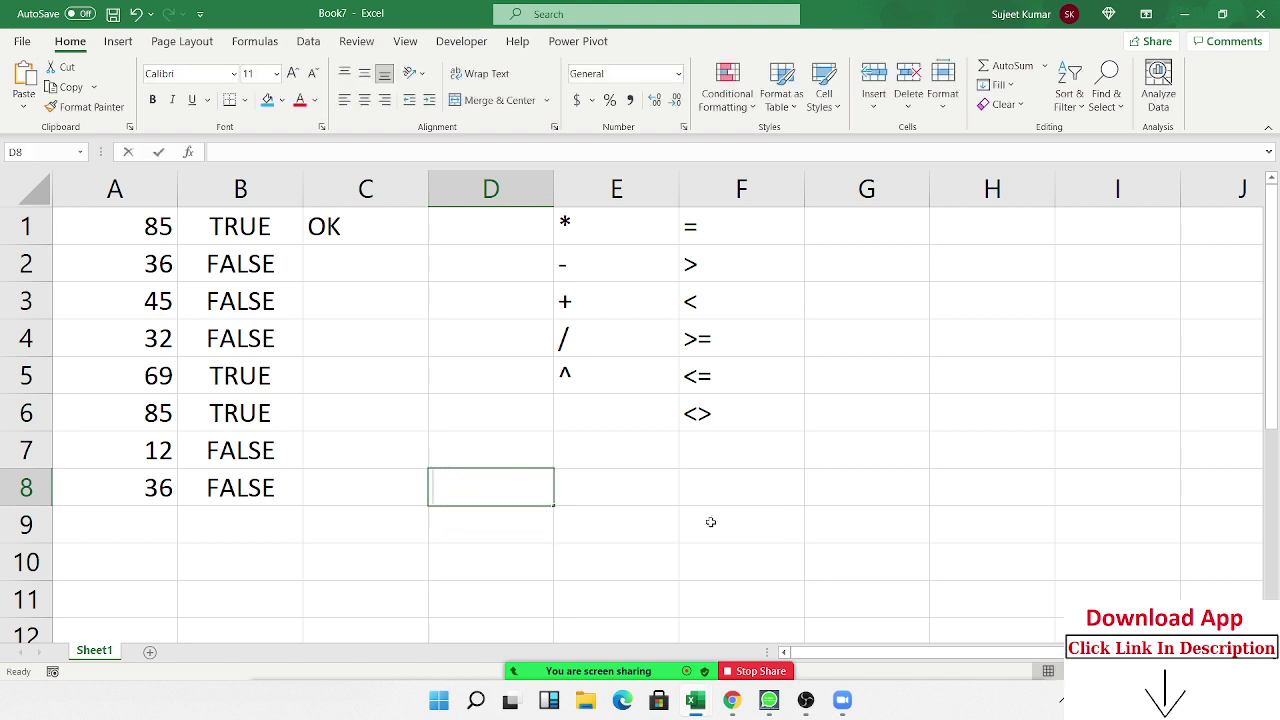
text(=sum)
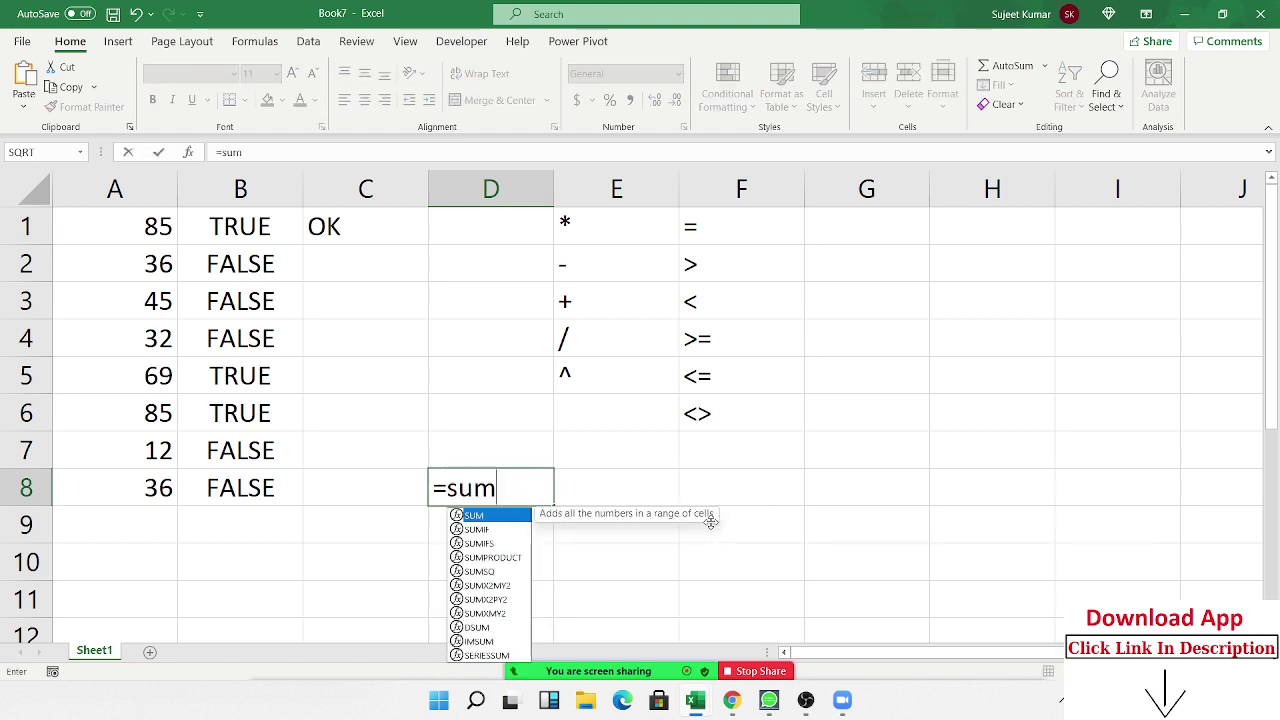
key(Down)
key(Down)
key(Down)
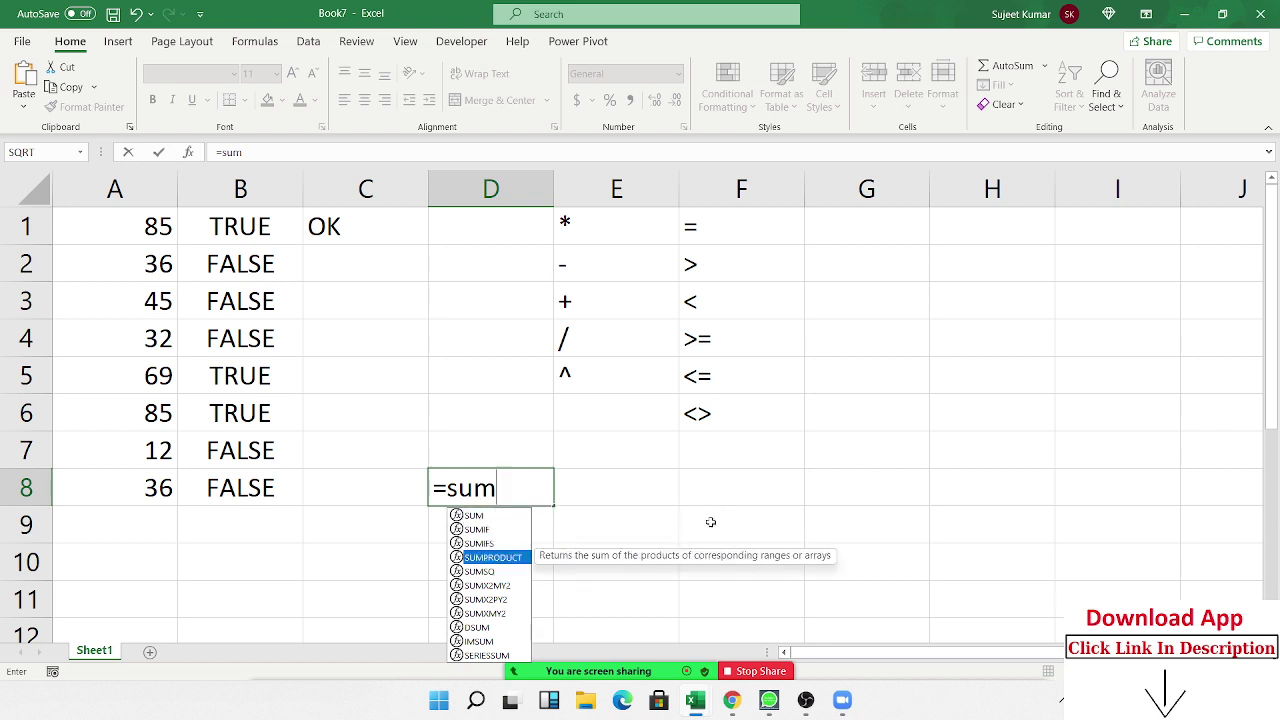
key(BackSpace)
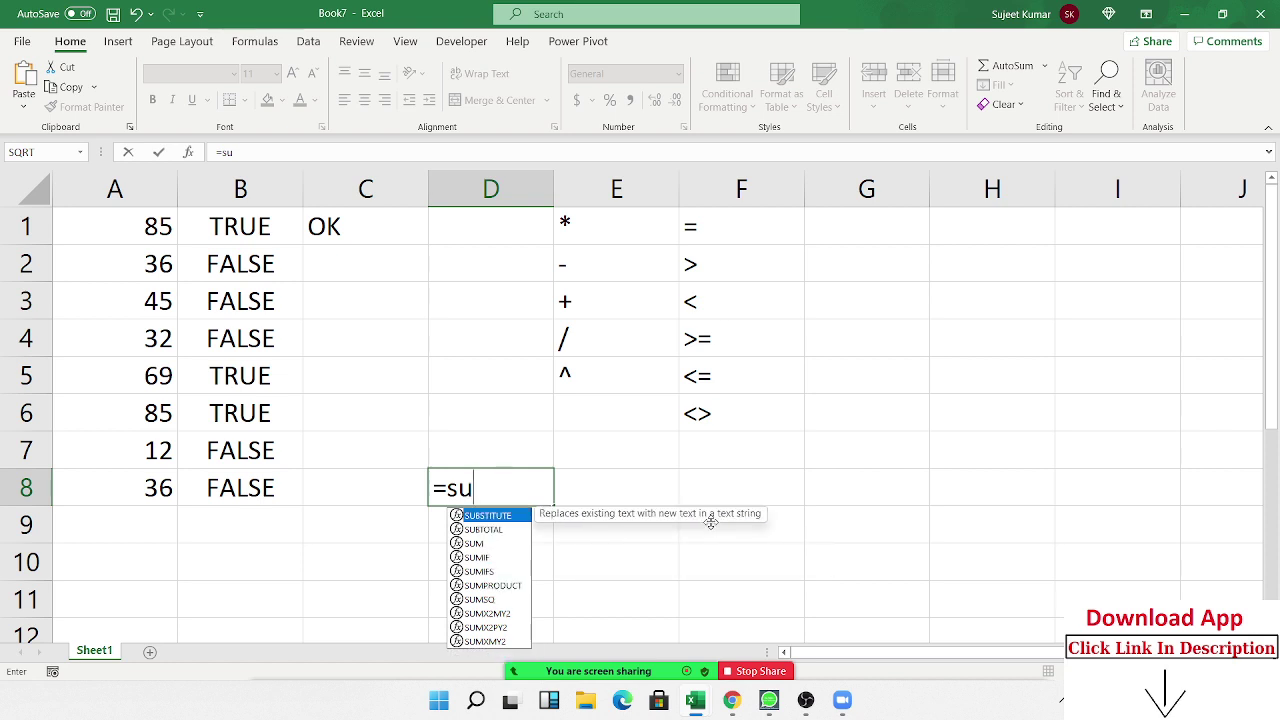
text(b)
key(Tab)
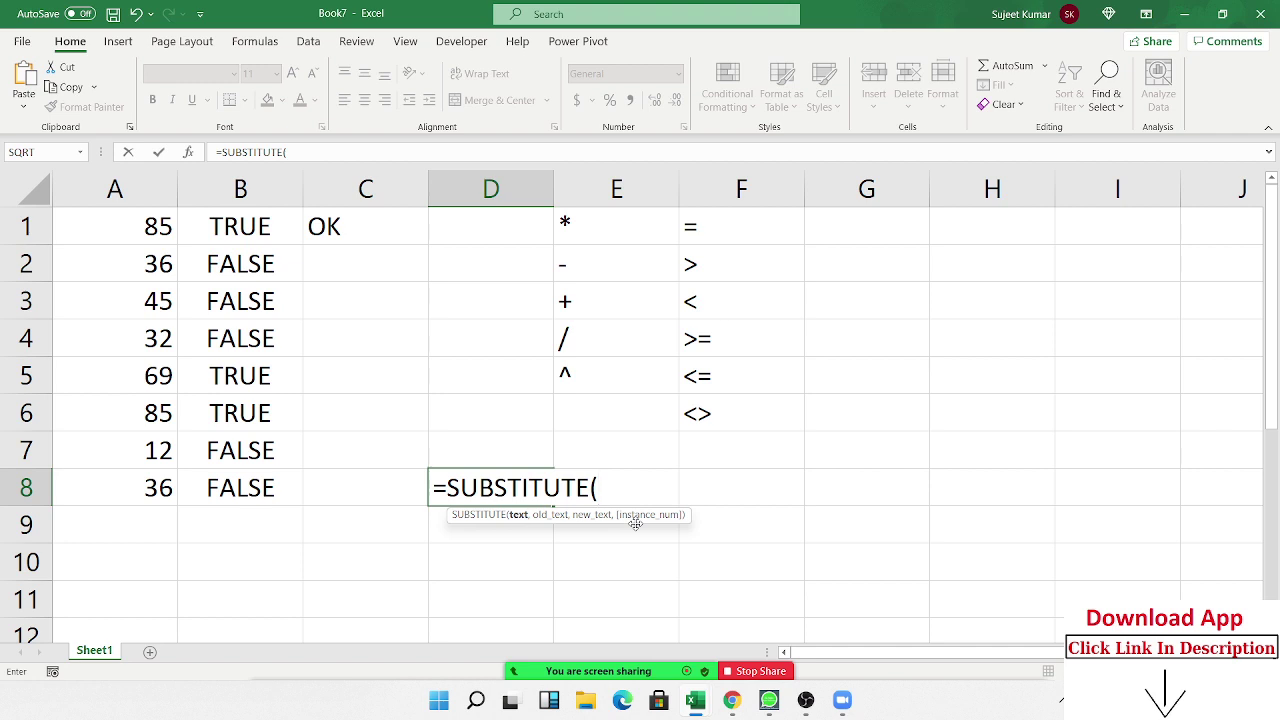
key(Escape)
- Check the formulas in C1, C3 and C7, then scroll down and select A11
click(338, 240)
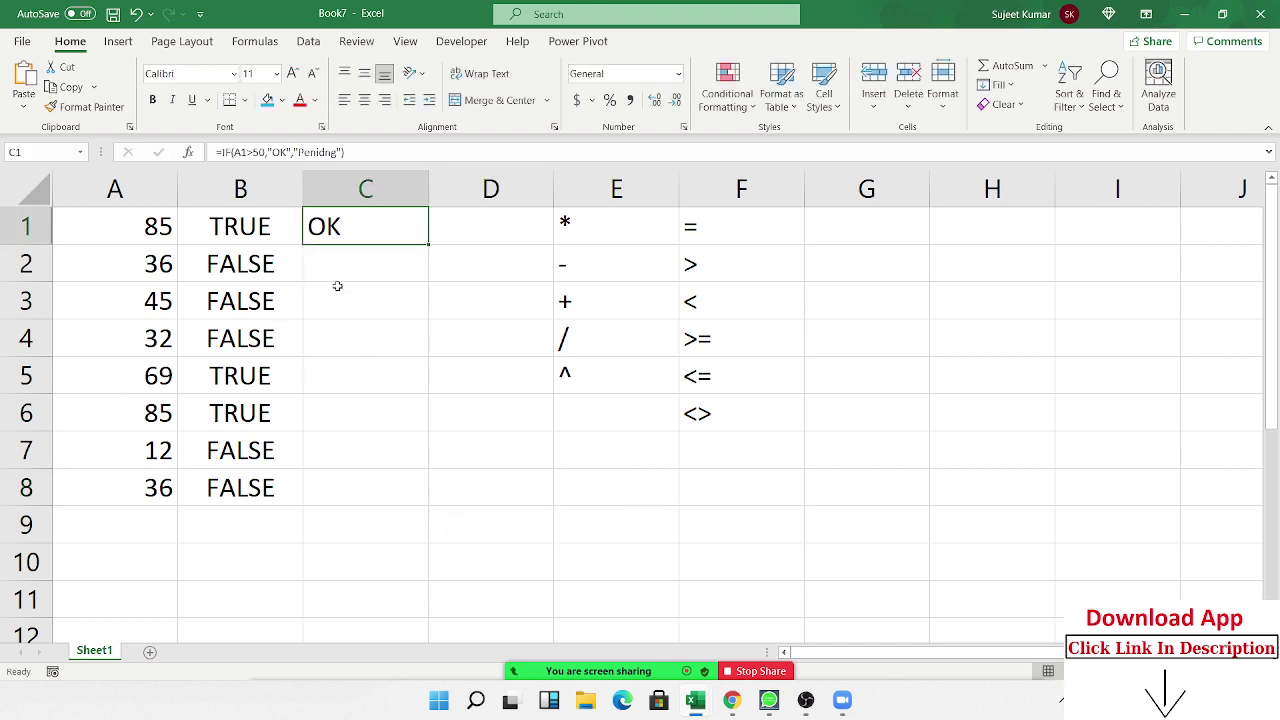
click(337, 298)
click(349, 456)
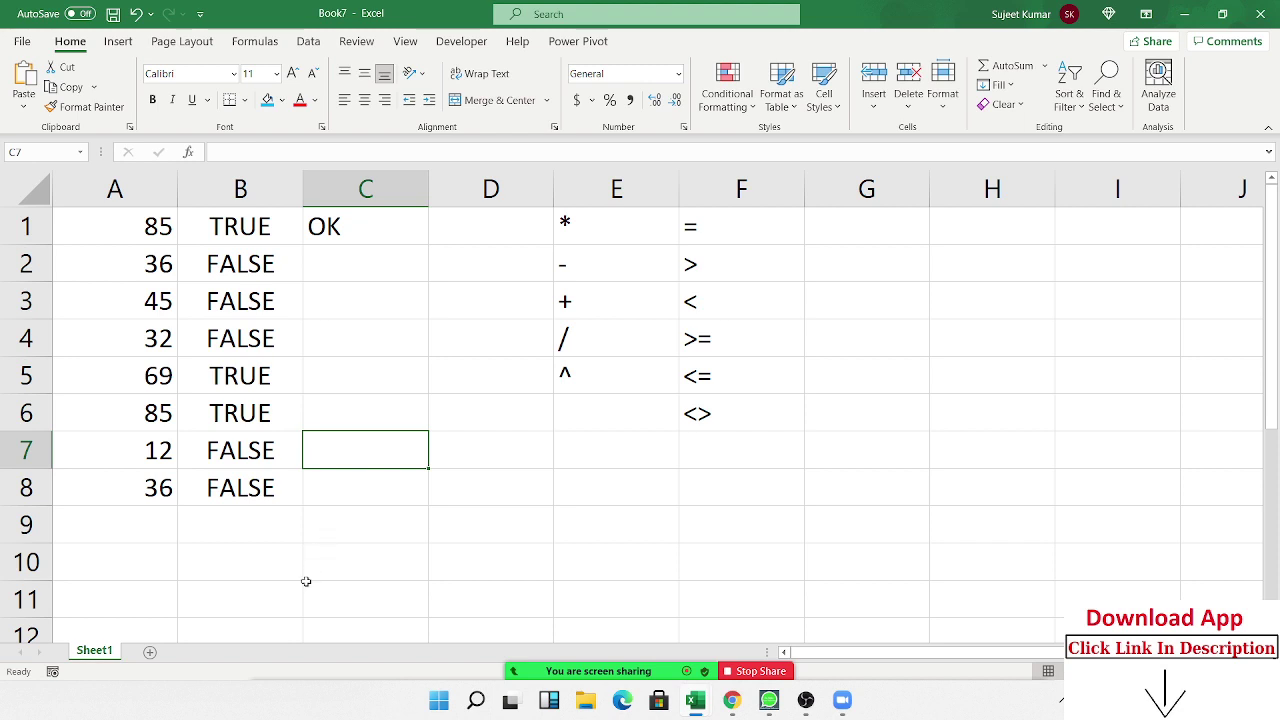
scroll(294, 557, down, 1)
scroll(291, 547, down, 2)
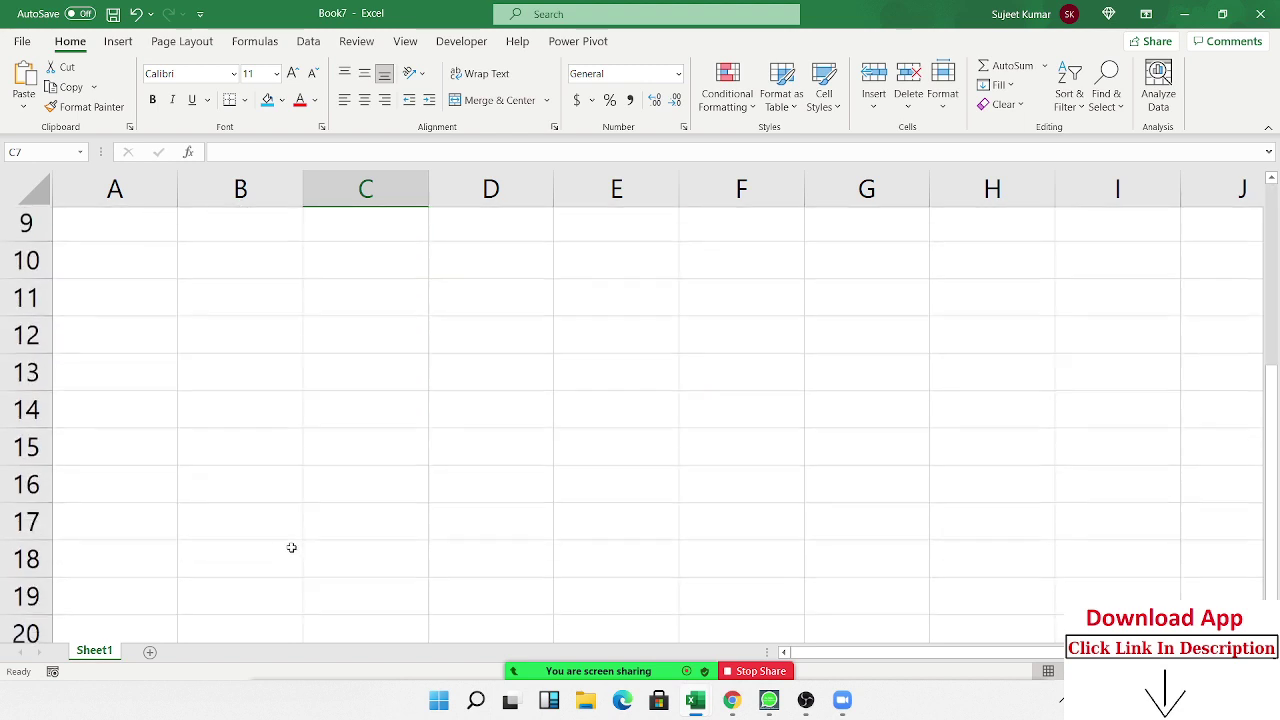
scroll(291, 547, down, 1)
click(99, 262)
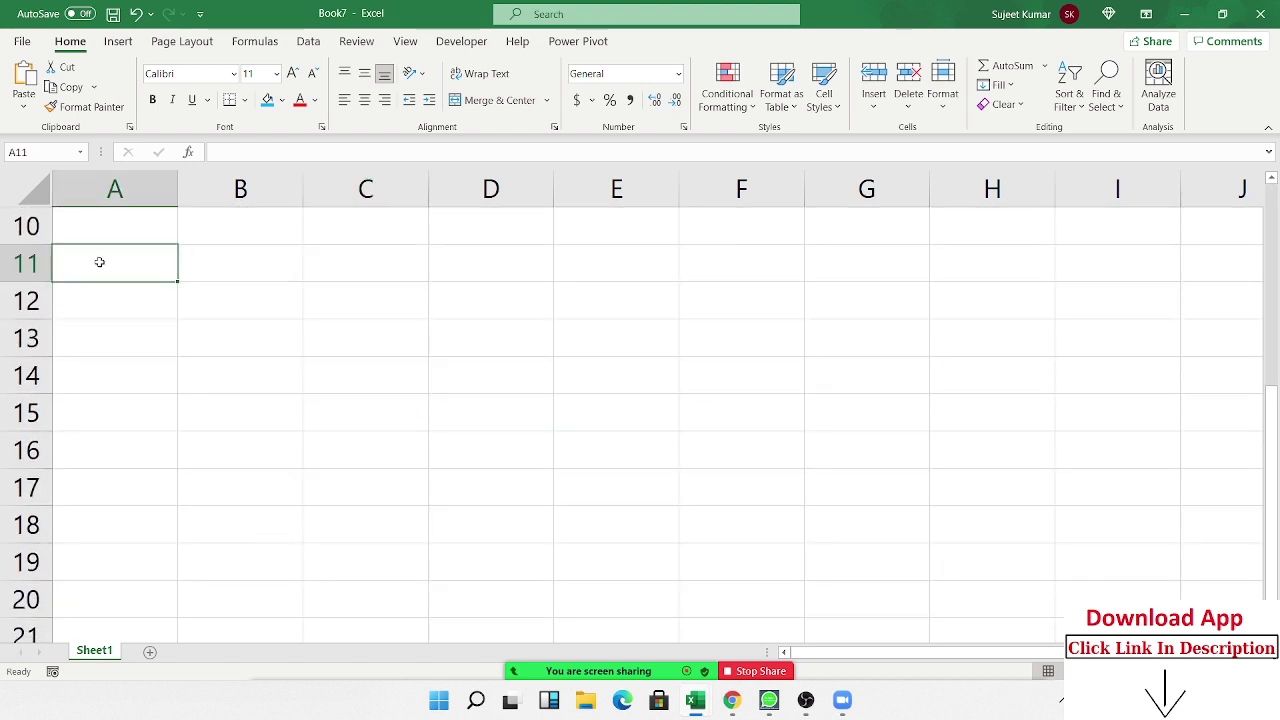
scroll(91, 366, up, 2)
scroll(91, 331, up, 1)
scroll(134, 337, down, 3)
- Type the header Name in A11 and a first name in A12
text(Name)
key(Return)
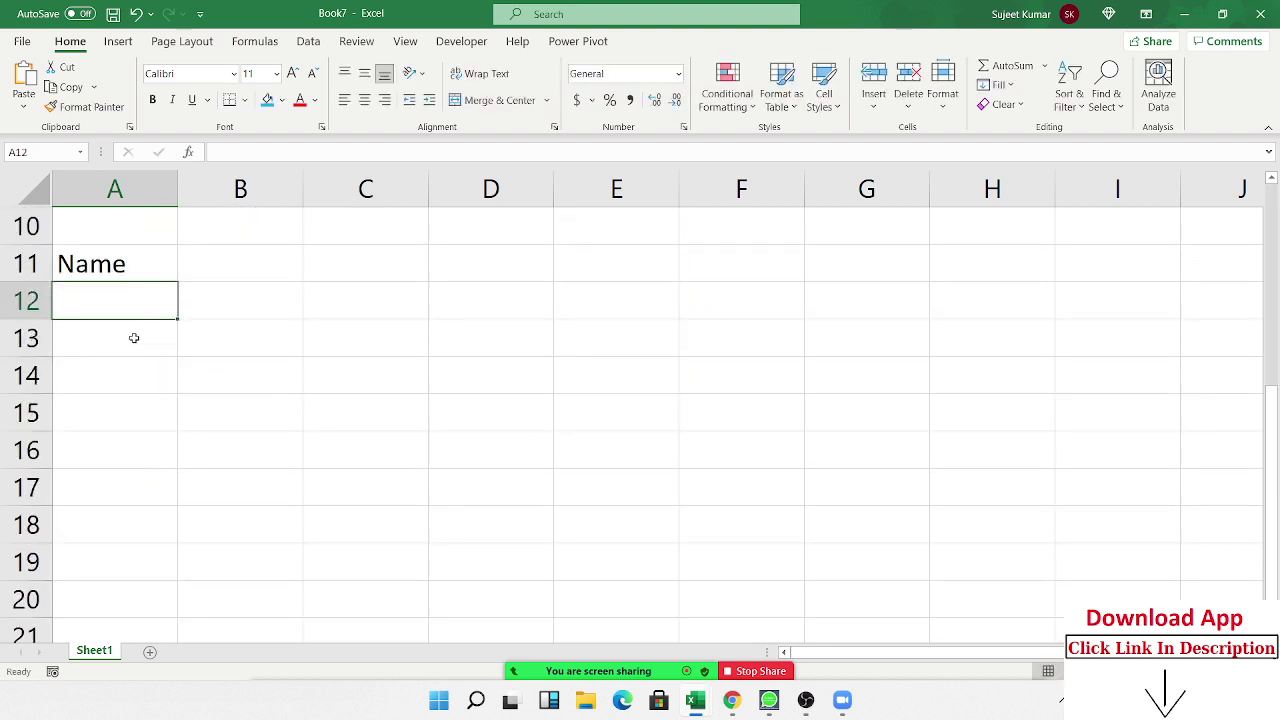
text(Puja)
key(Return)
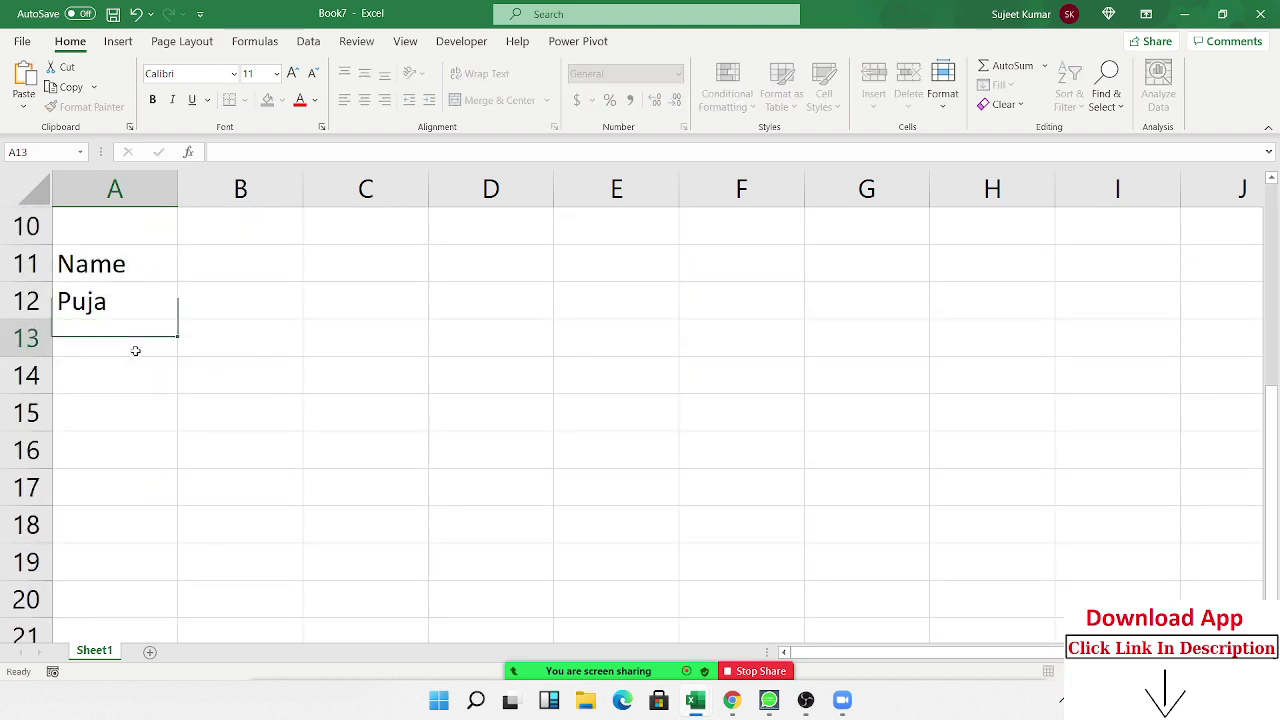
- Extend the name list down to row 29 and select A11:A29
click(131, 311)
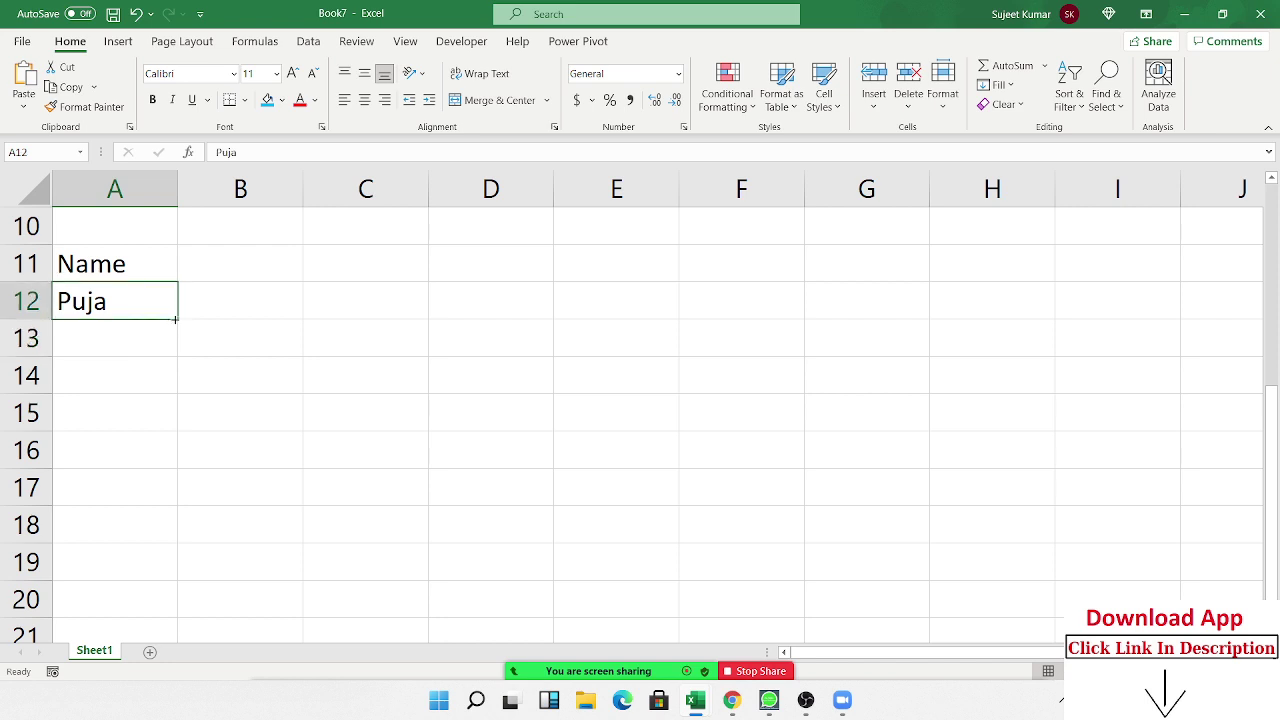
drag(159, 324, 185, 690)
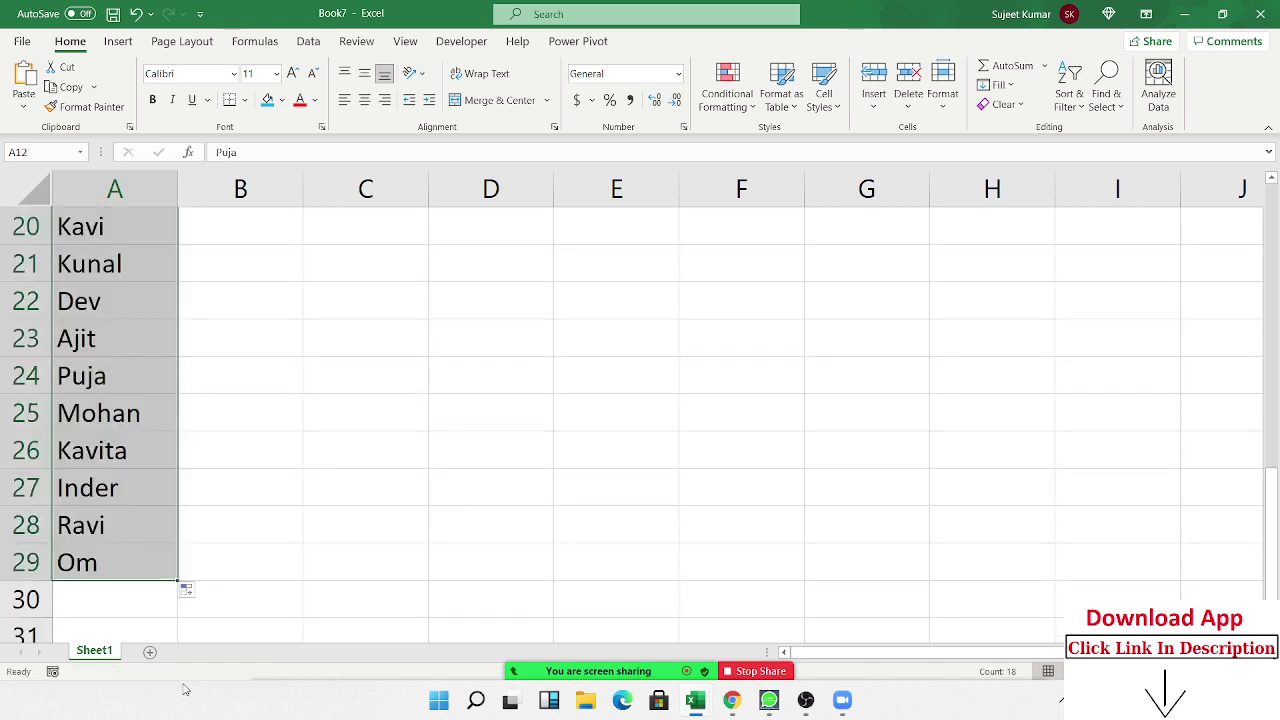
key(ctrl+Up)
key(ctrl+shift+Down)
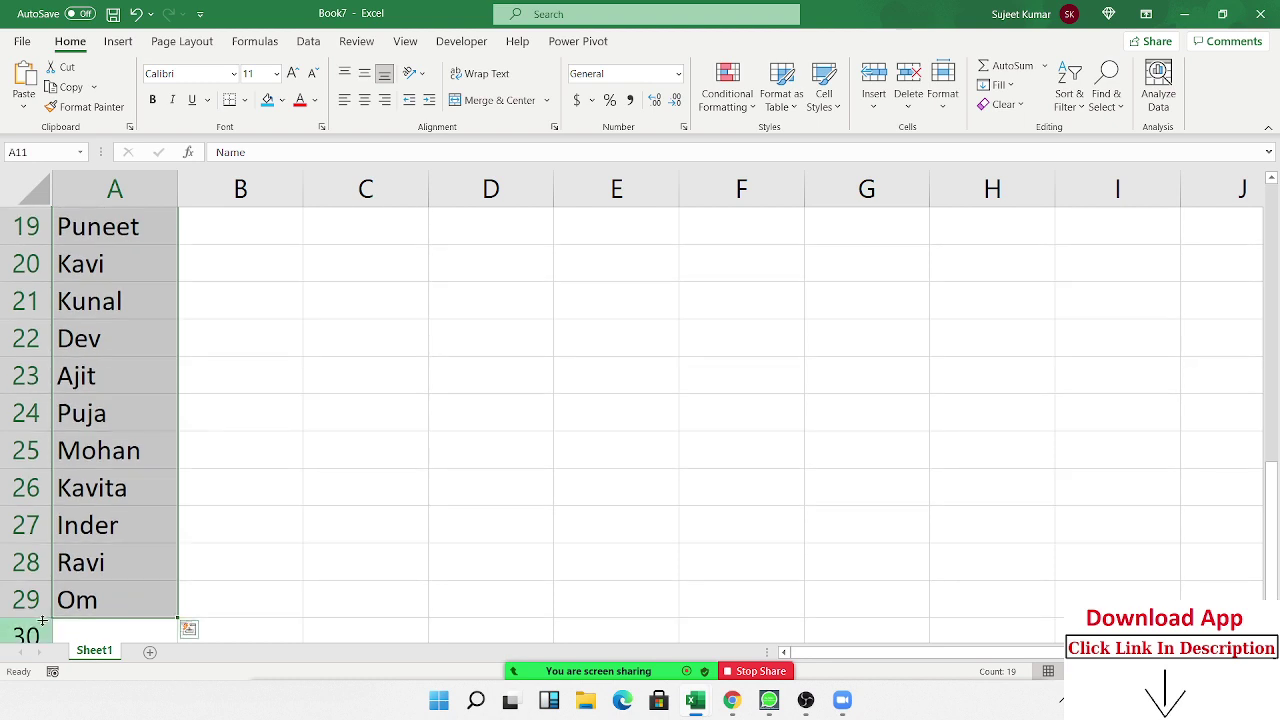
- Custom-sort the list by Name, A to Z, with My data has headers ticked
click(1068, 98)
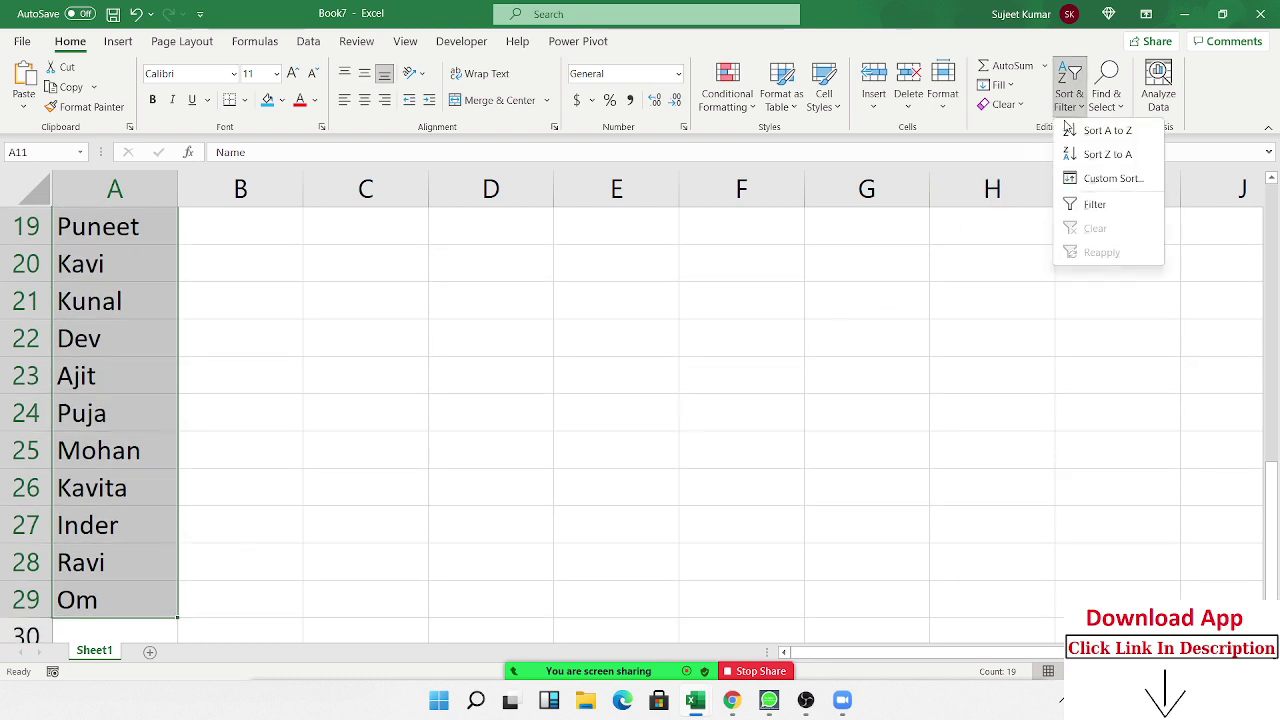
click(1090, 180)
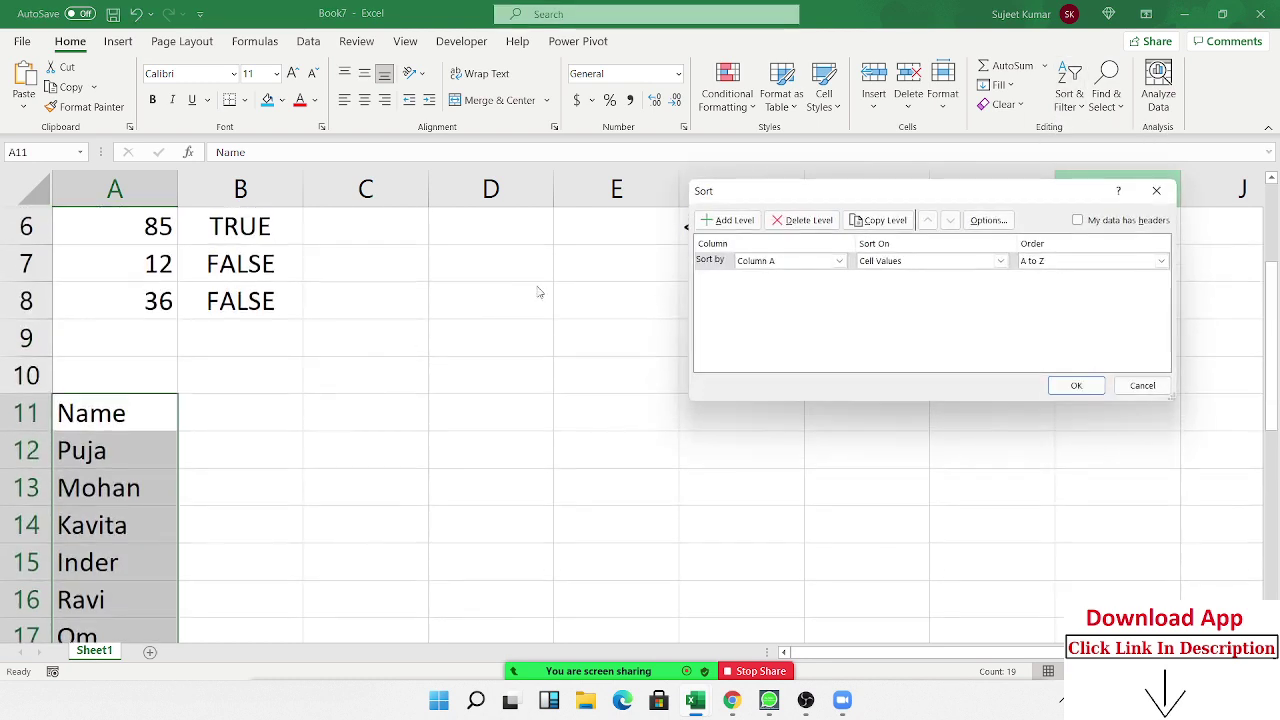
click(1078, 220)
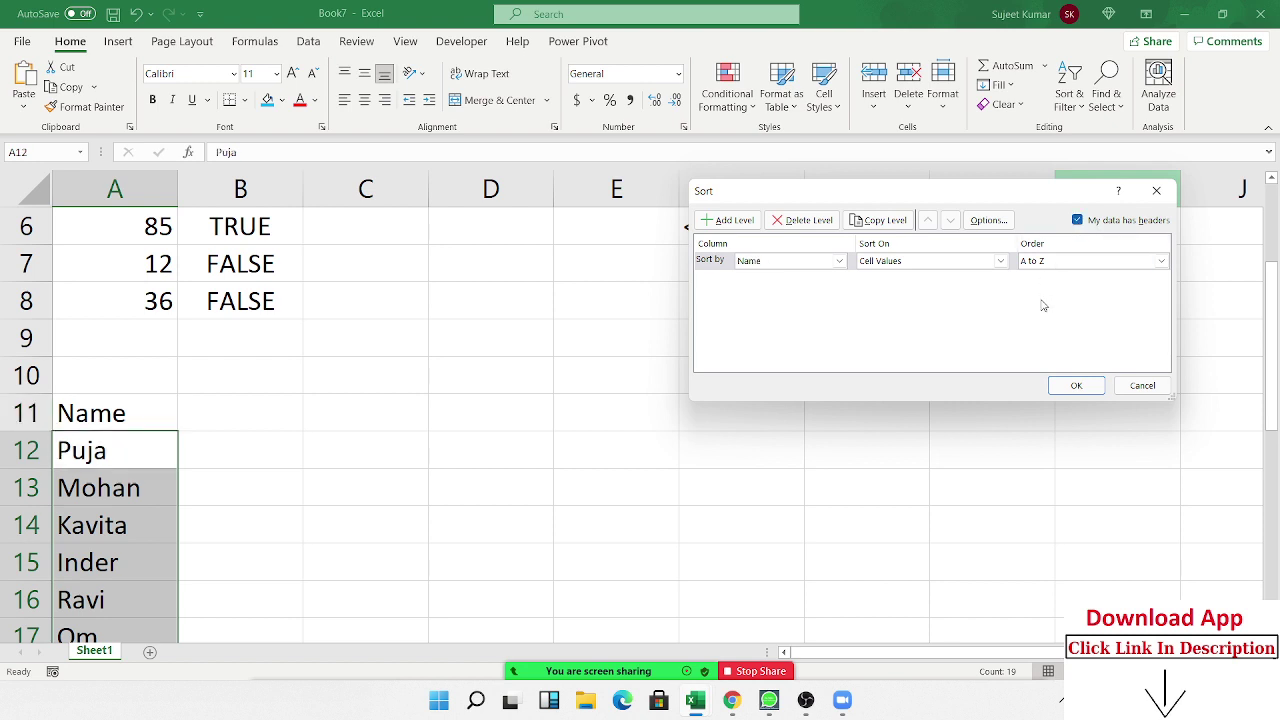
click(1076, 385)
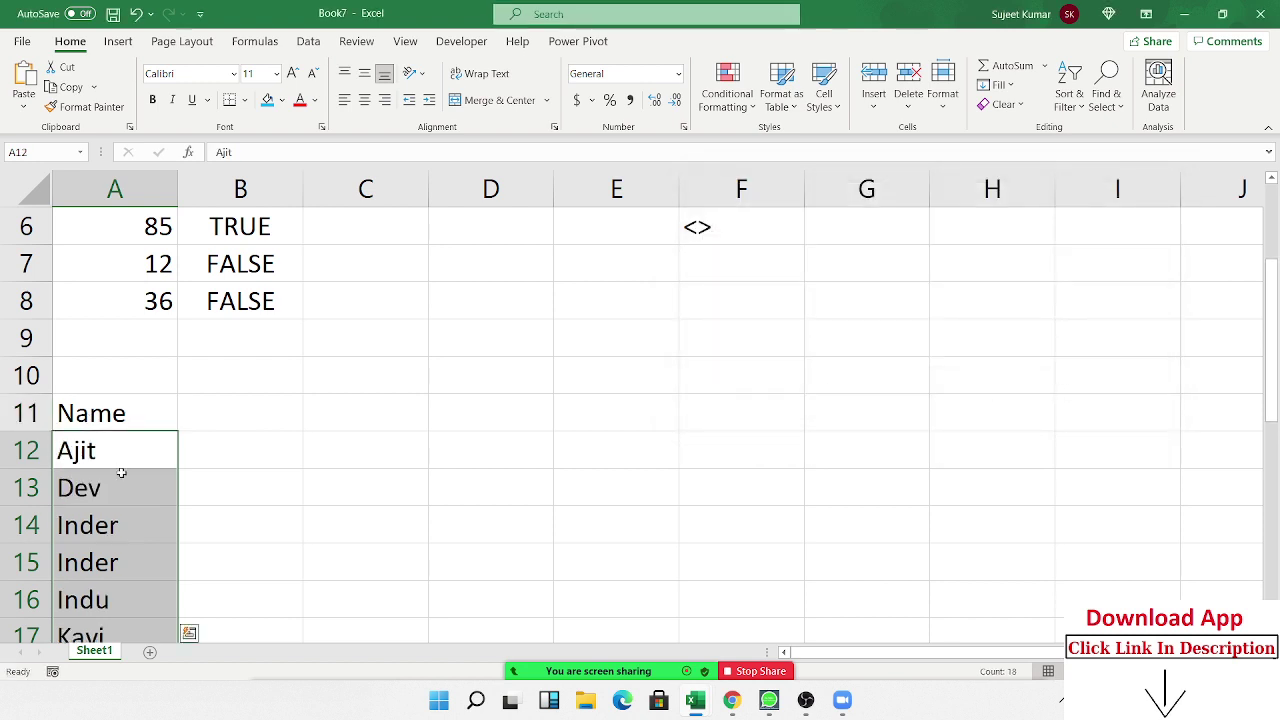
scroll(121, 472, down, 2)
- Deselect the list and undo the alphabetical sort
click(96, 240)
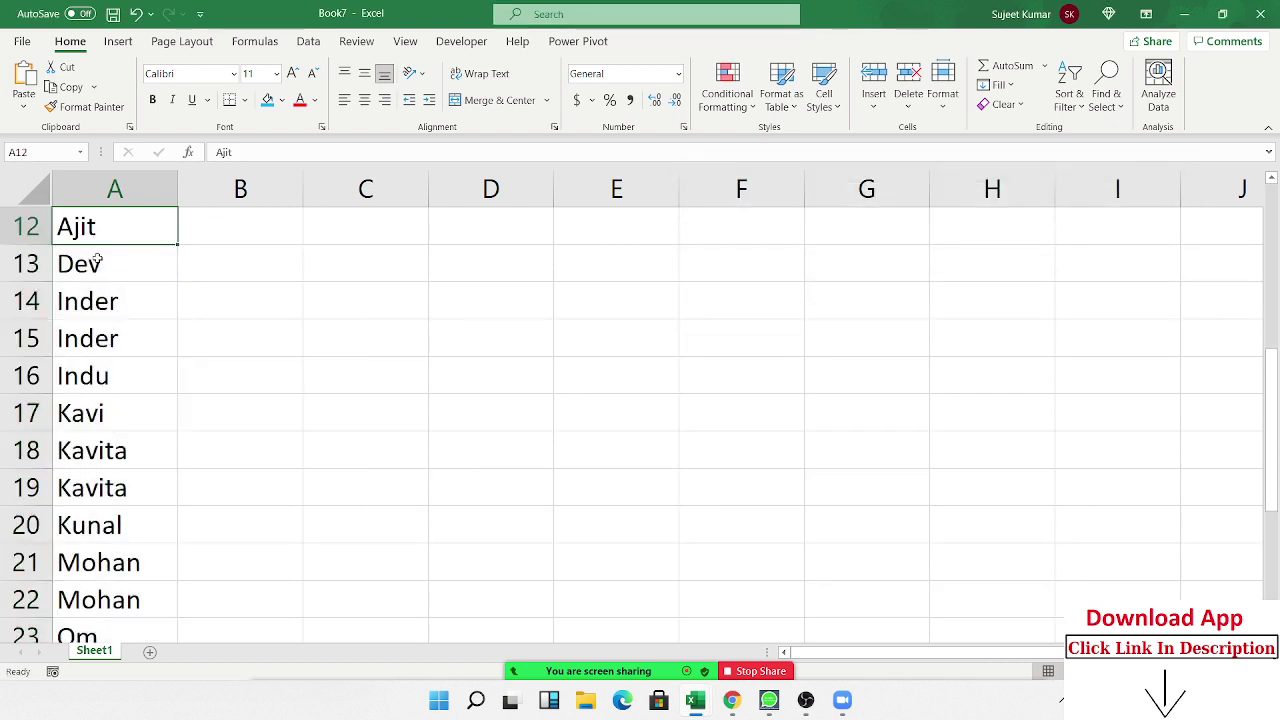
scroll(90, 300, down, 2)
scroll(90, 297, up, 2)
scroll(91, 306, down, 8)
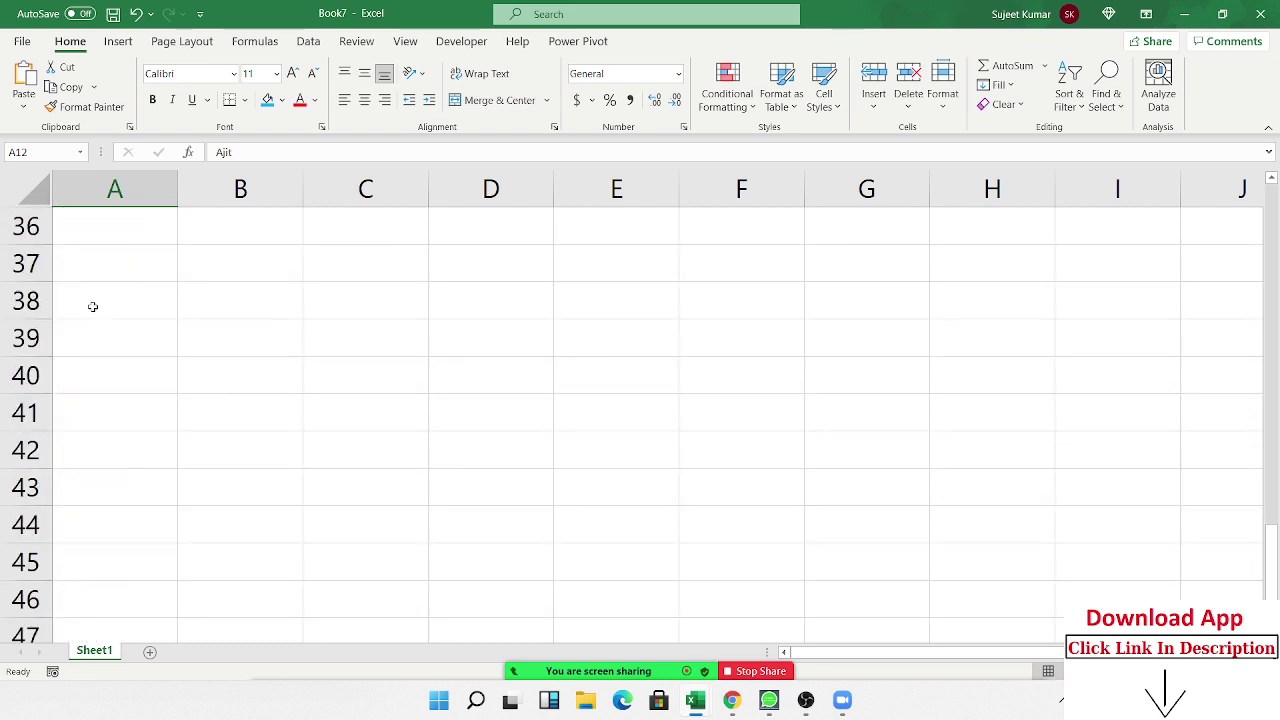
scroll(92, 306, up, 3)
scroll(94, 297, up, 9)
scroll(149, 406, down, 1)
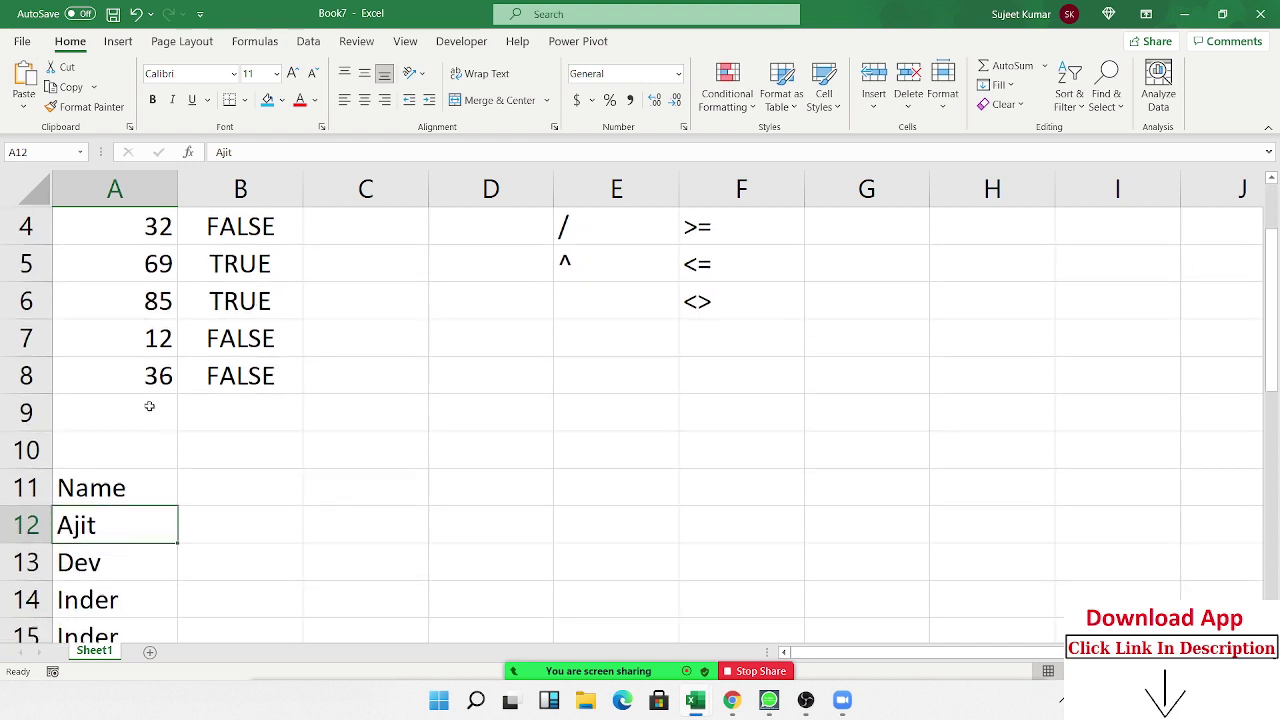
key(ctrl+z)
- Extend the names down to row 125 and select A11:A125
scroll(177, 540, down, 9)
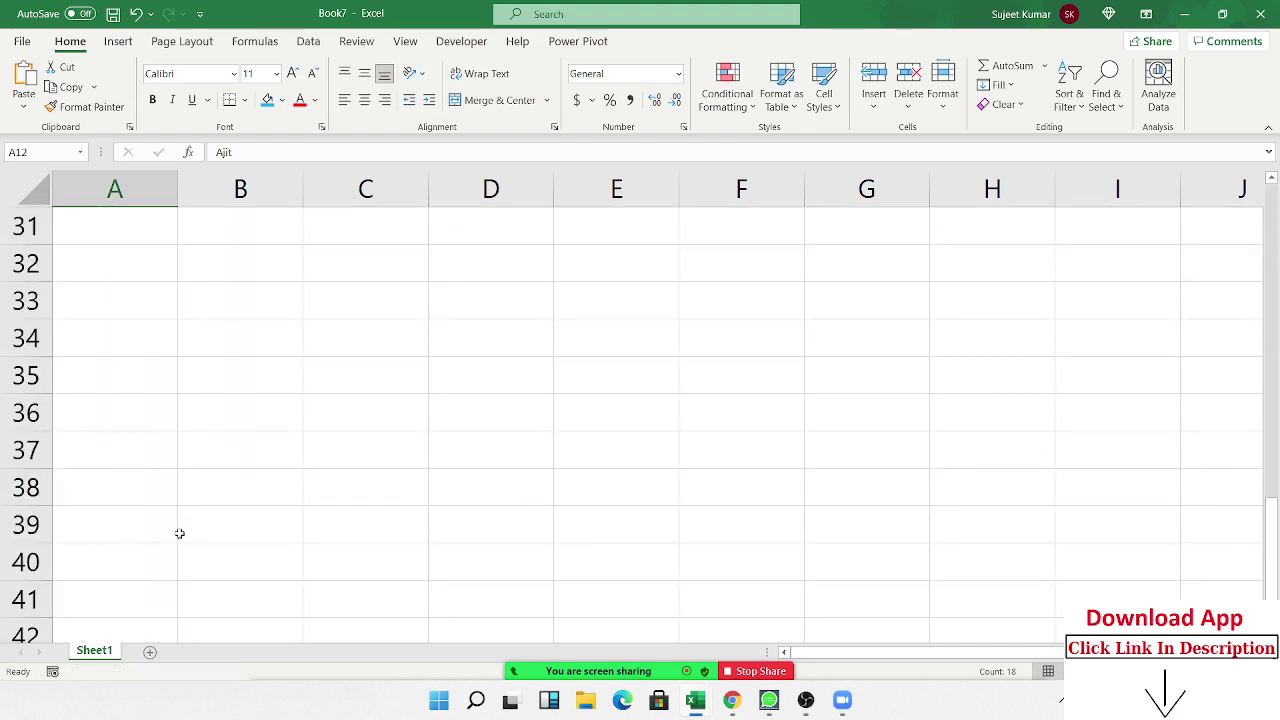
scroll(169, 474, up, 2)
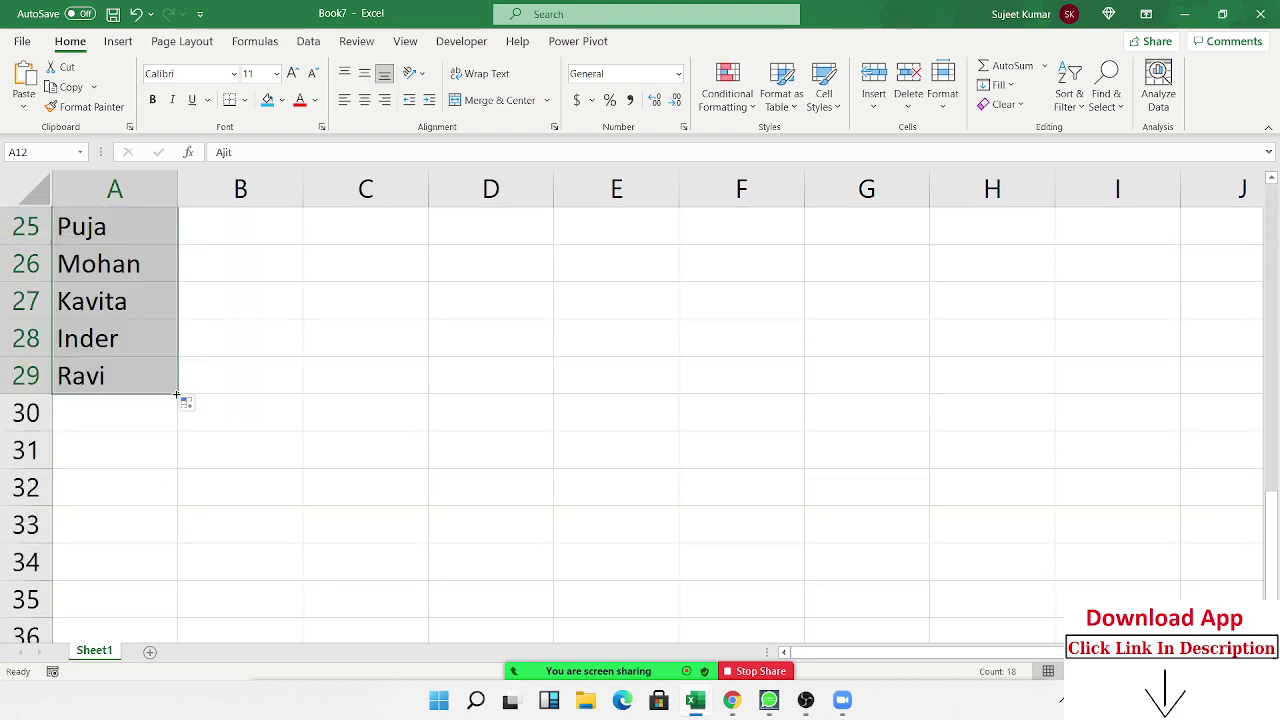
drag(176, 397, 161, 716)
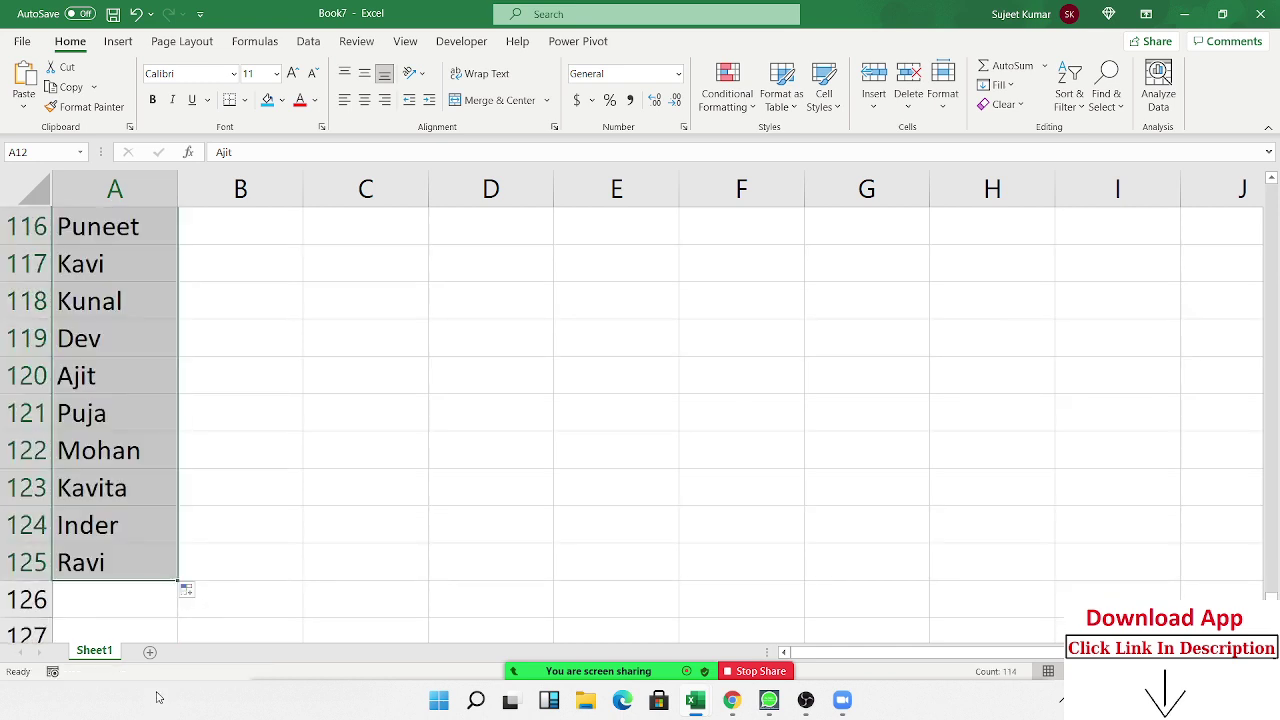
key(ctrl+Up)
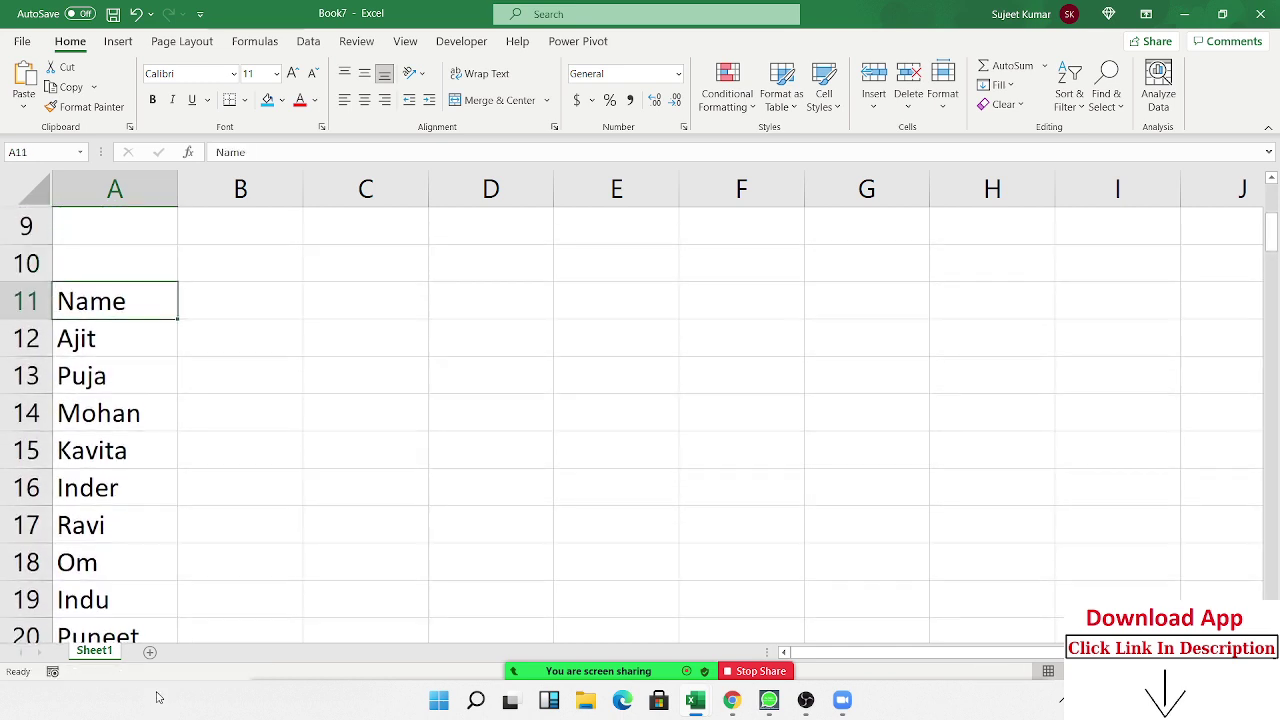
key(ctrl+shift+Down)
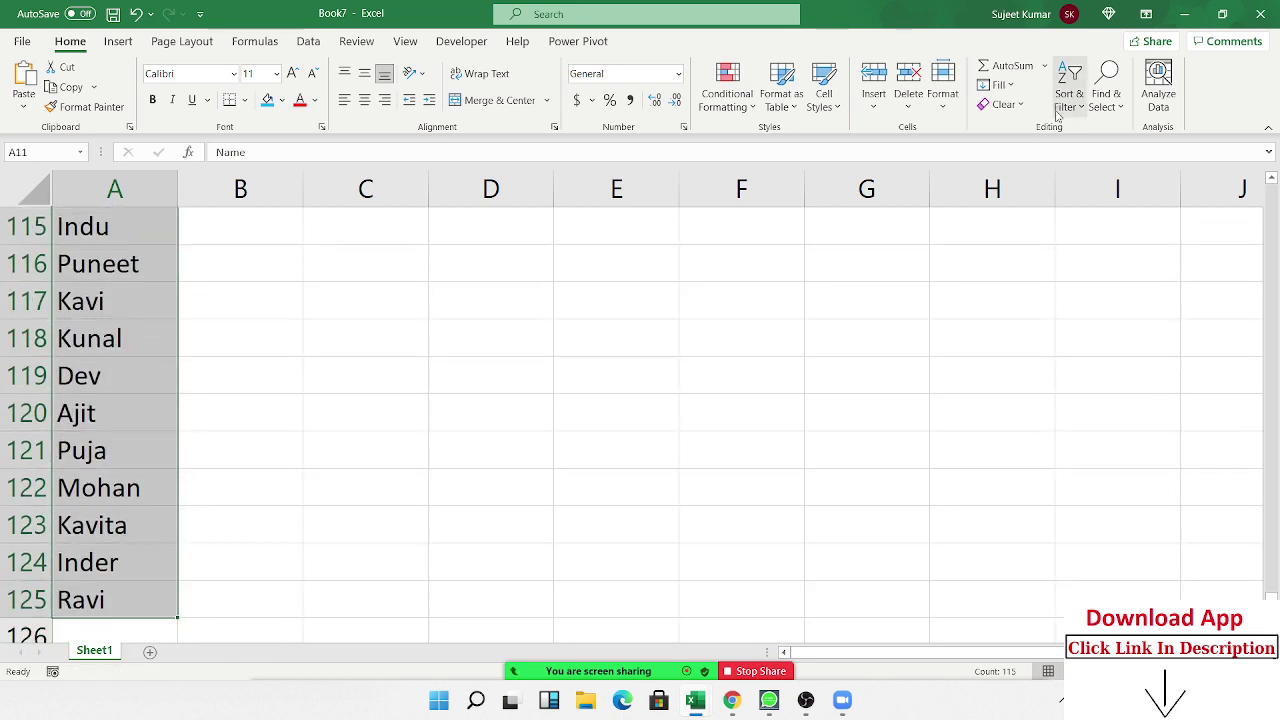
- Sort the Name column from A to Z
click(1060, 110)
click(1090, 137)
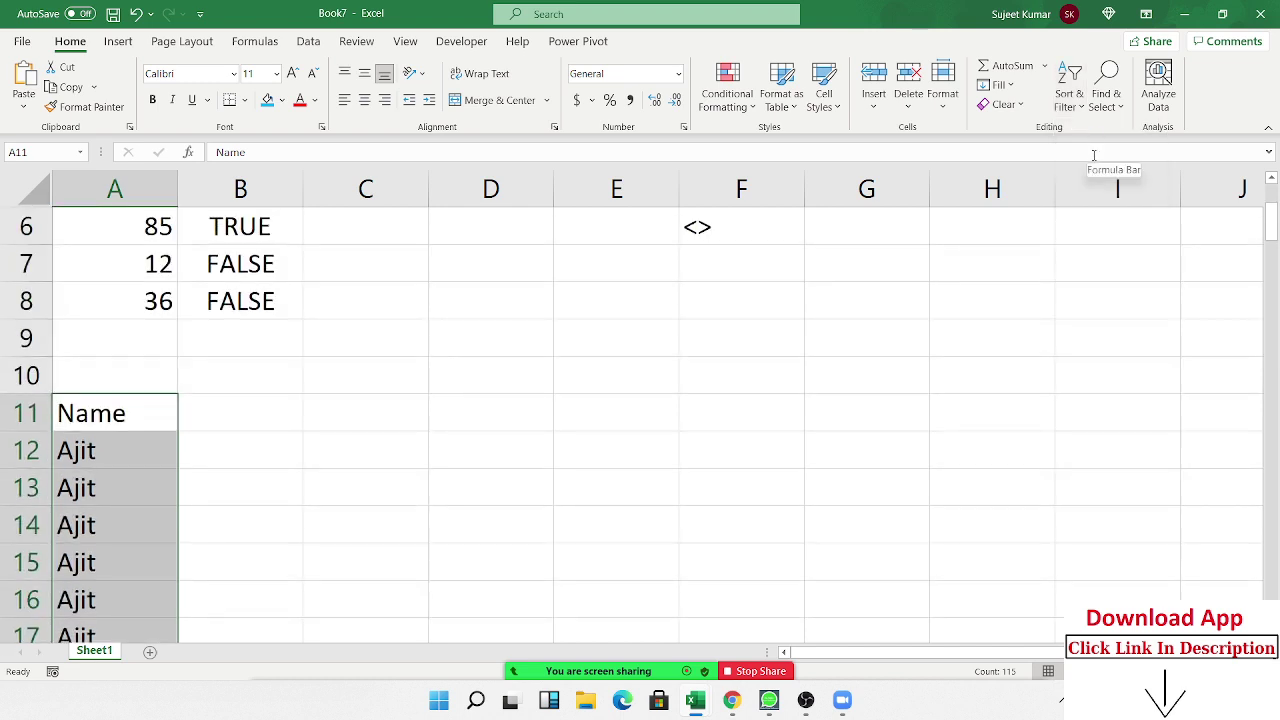
click(64, 456)
- Check the top and bottom of the sorted list, where the repeated Ajit names are grouped
key(ctrl+Down)
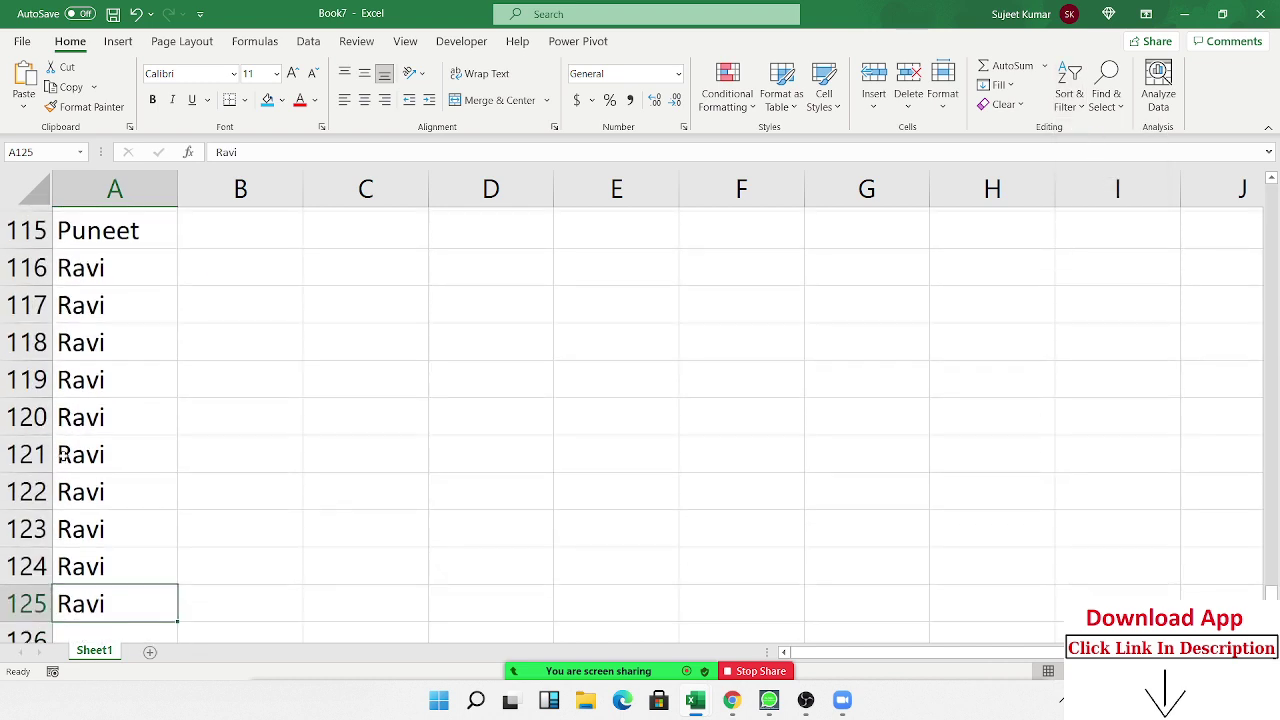
key(Down)
key(ctrl+Up)
key(ctrl+Up)
key(Down)
key(Down)
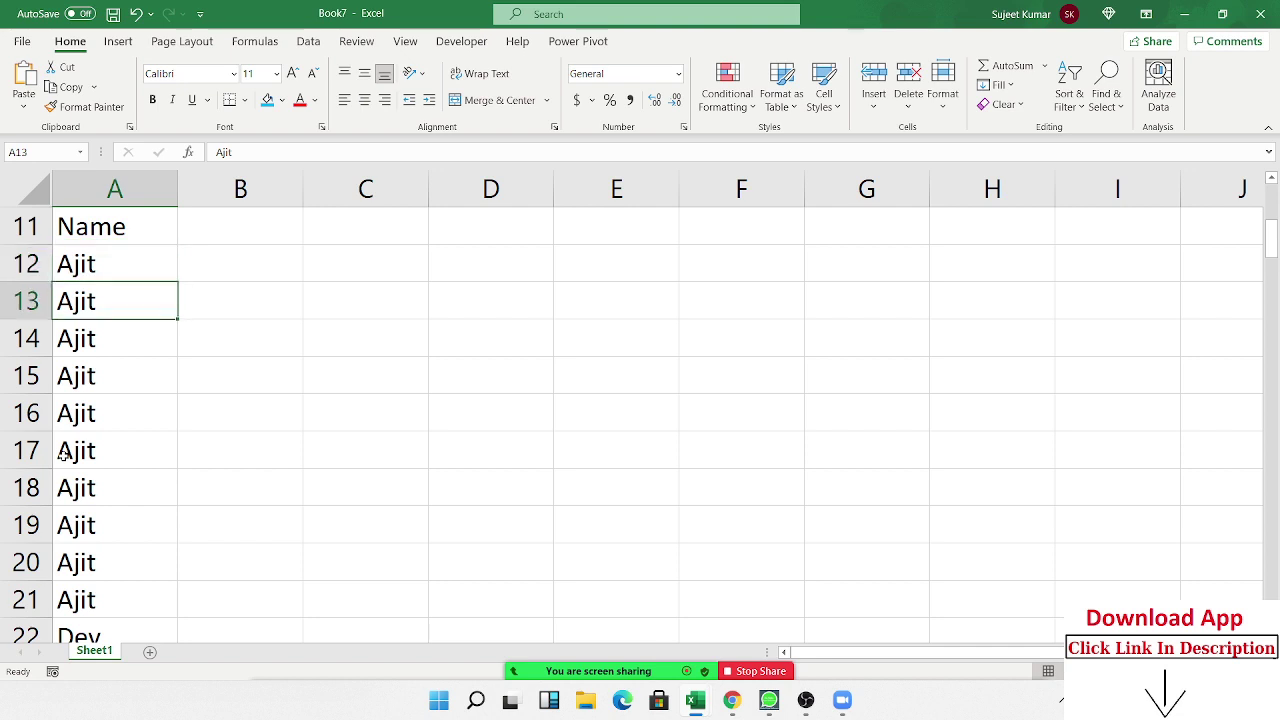
key(Up)
key(shift+Down)
key(shift+Down)
key(shift+Down)
key(shift+Down)
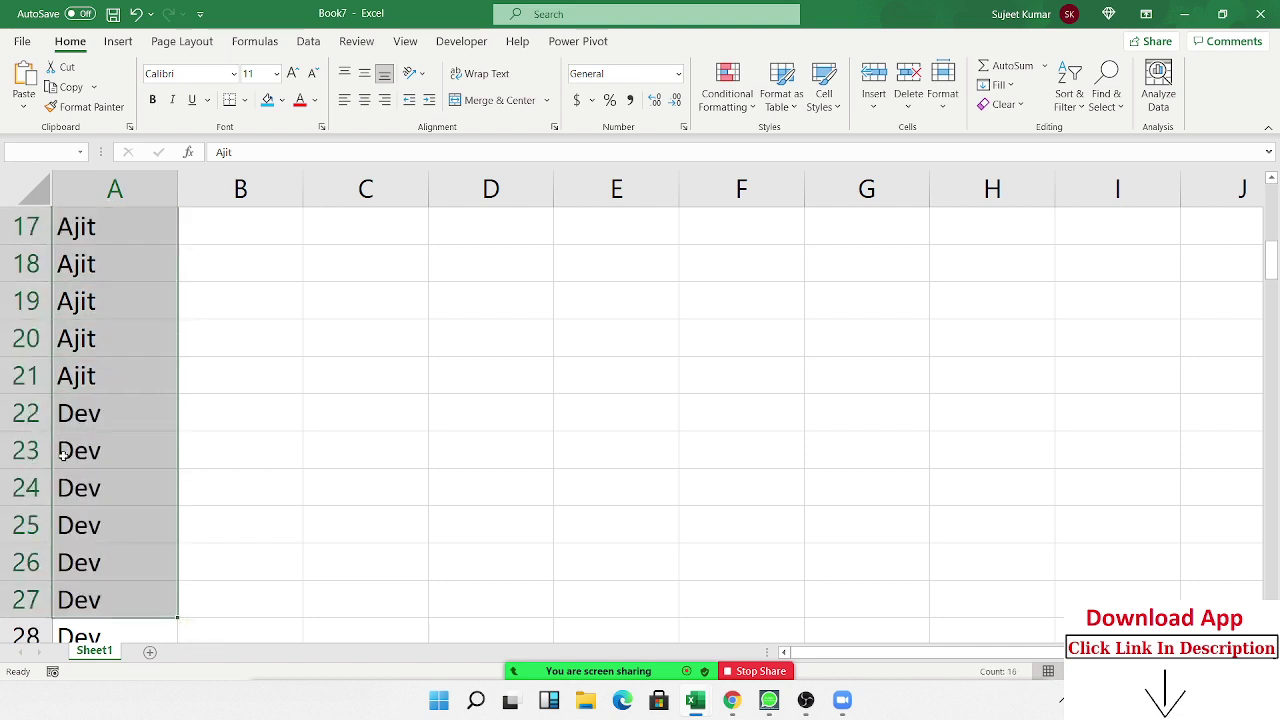
key(shift+Down)
key(shift+Down)
key(shift+Down)
key(shift+Down)
key(shift+Down)
key(ctrl+Up)
key(ctrl+Up)
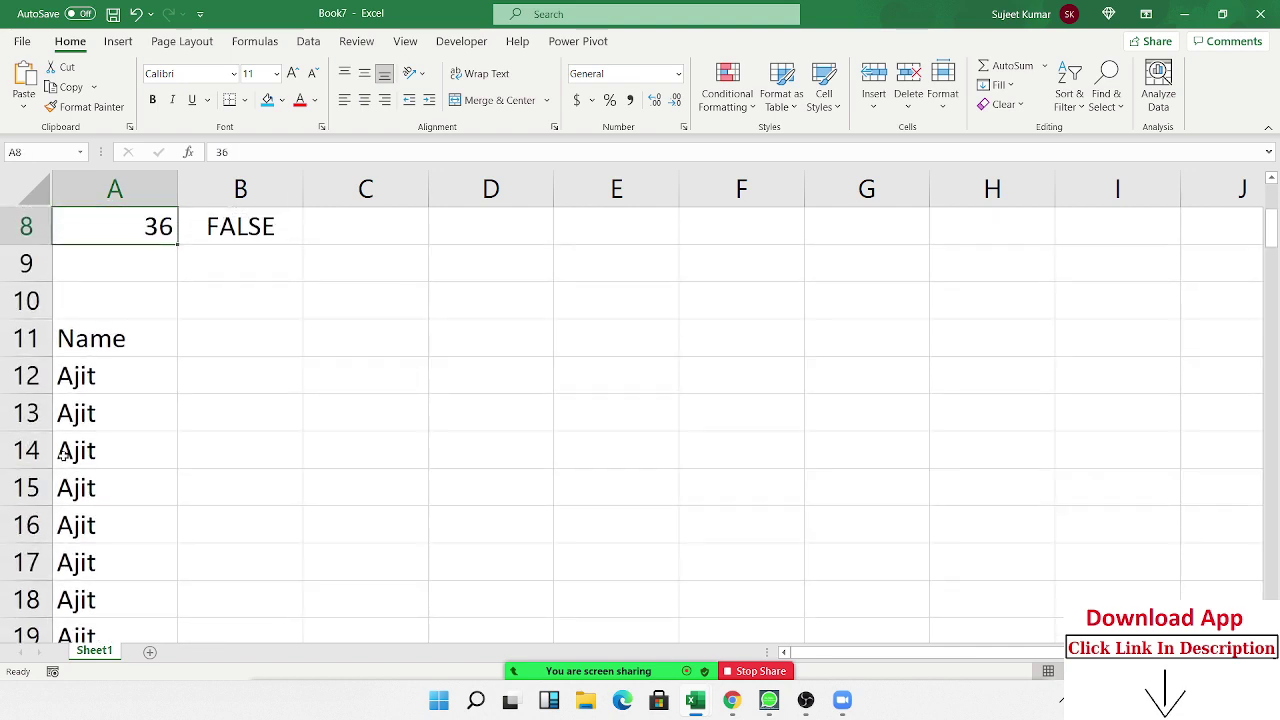
key(Down)
key(ctrl+Down)
key(Right)
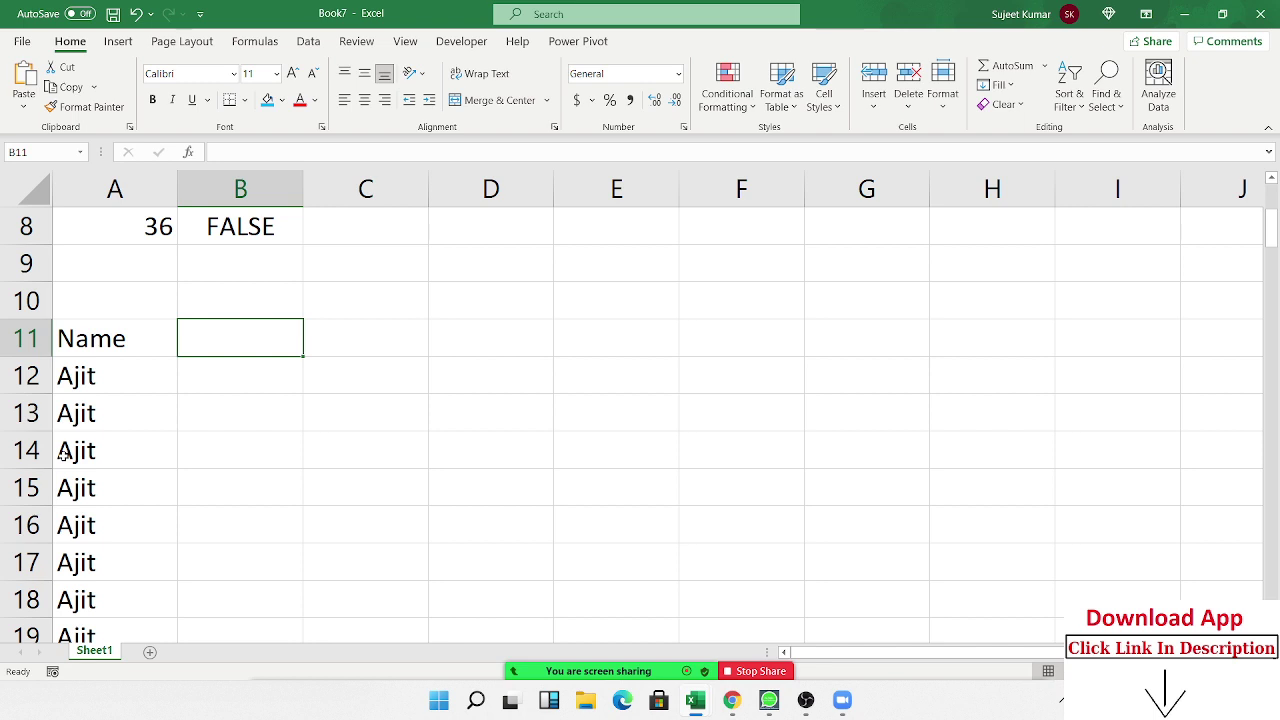
- Type =IF(A12=A11,"D","U") in B12 to flag names that repeat the one above
click(226, 389)
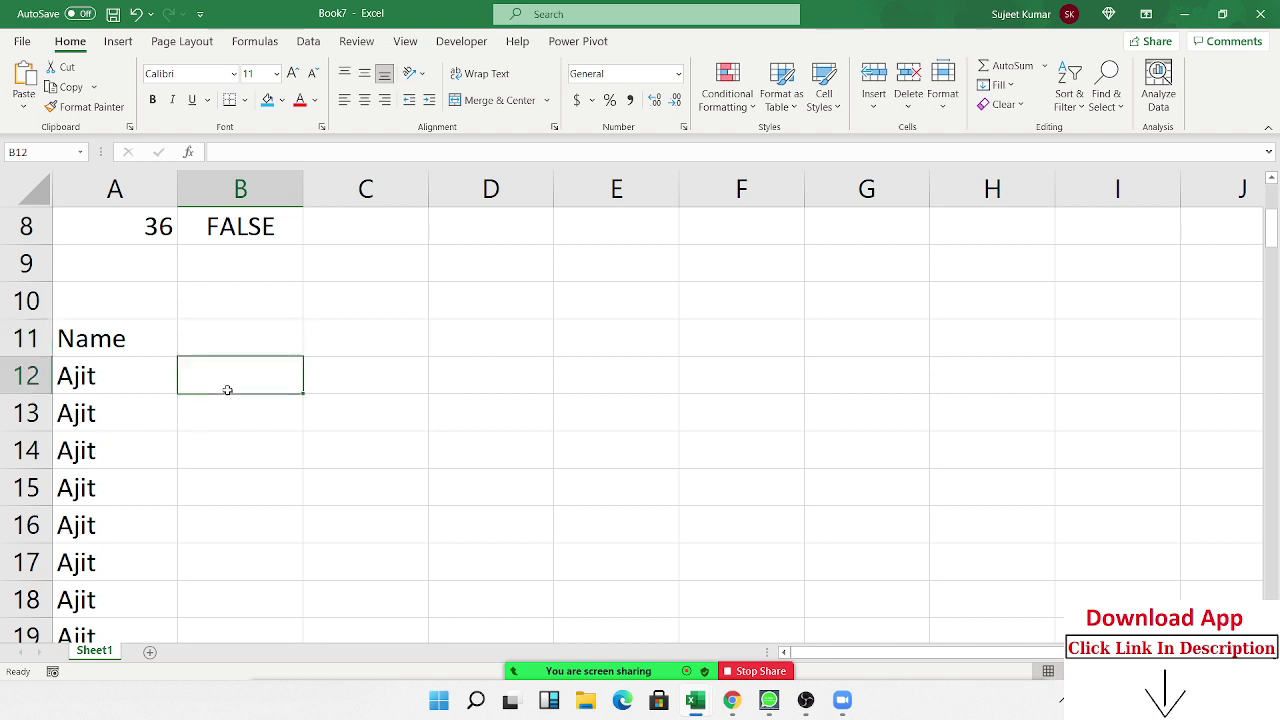
text(=)
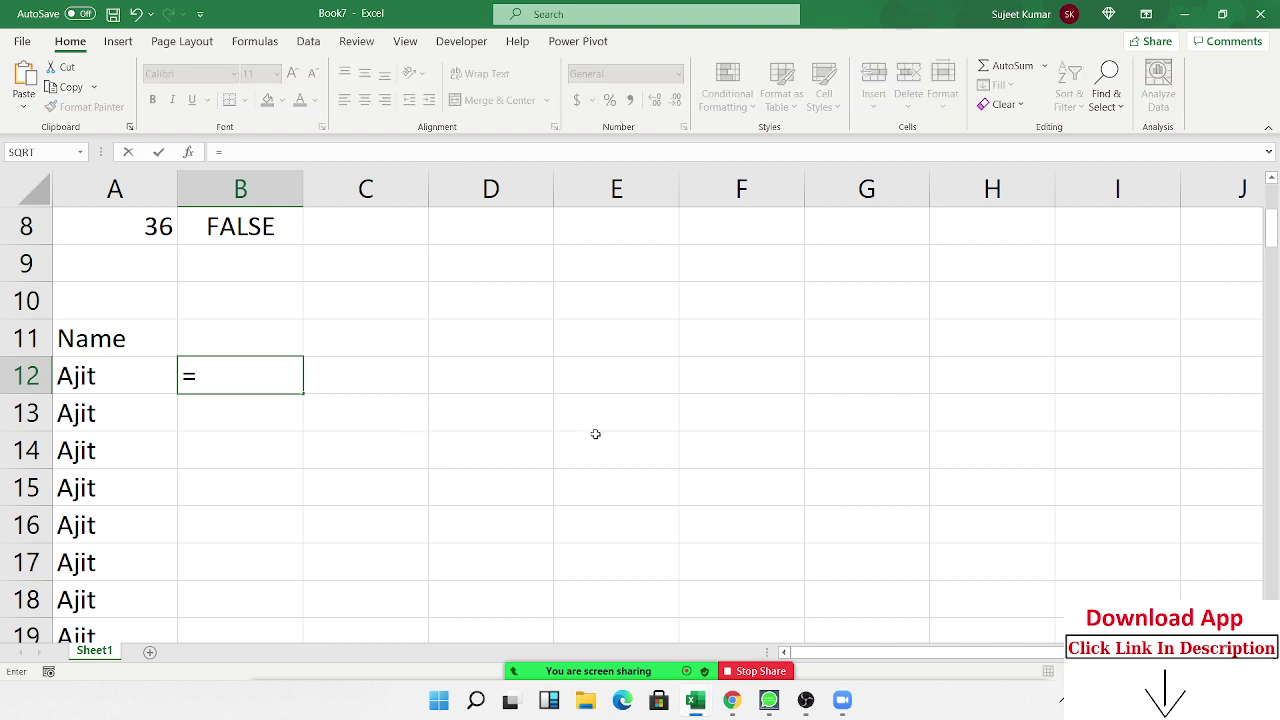
text(IF()
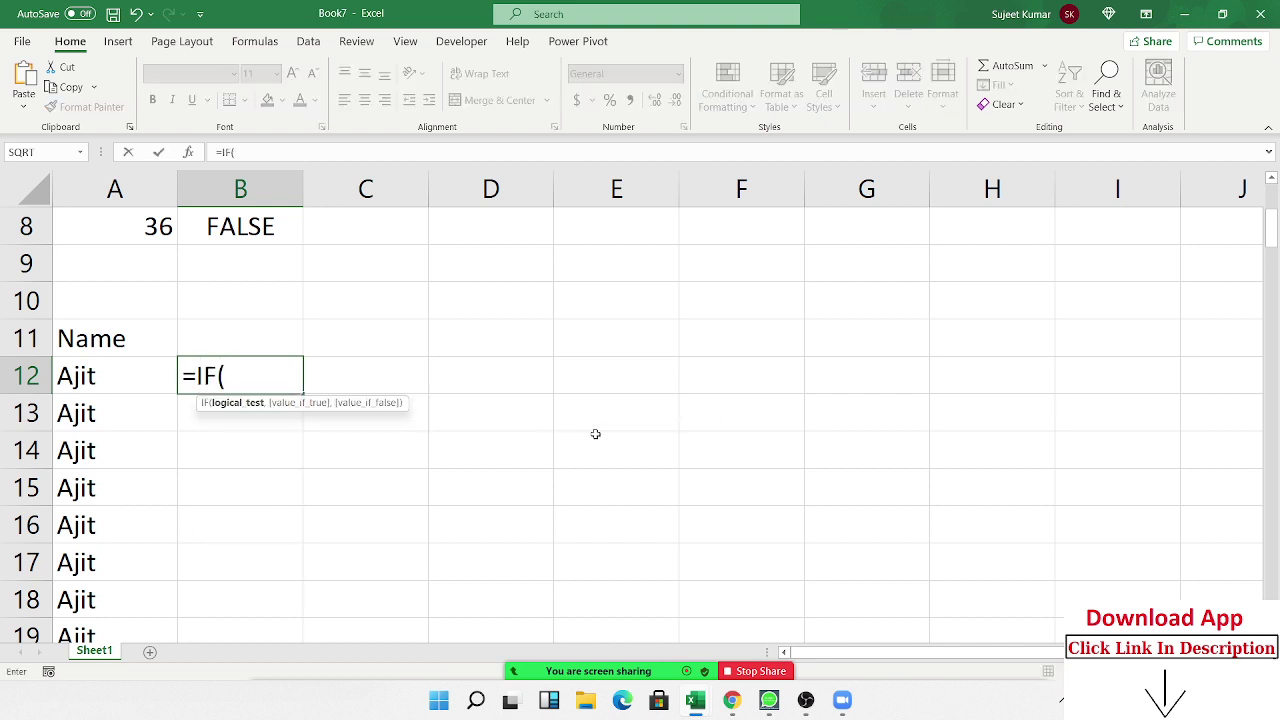
key(Left)
text(=)
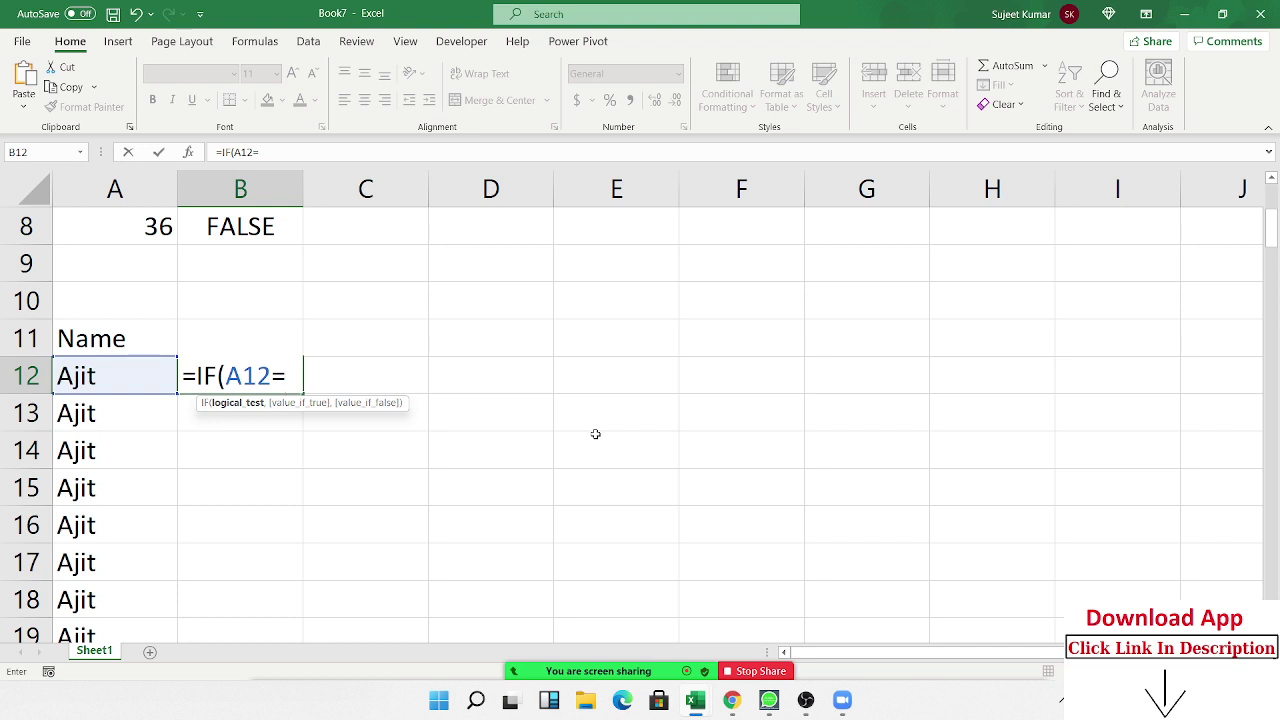
key(Up)
key(Left)
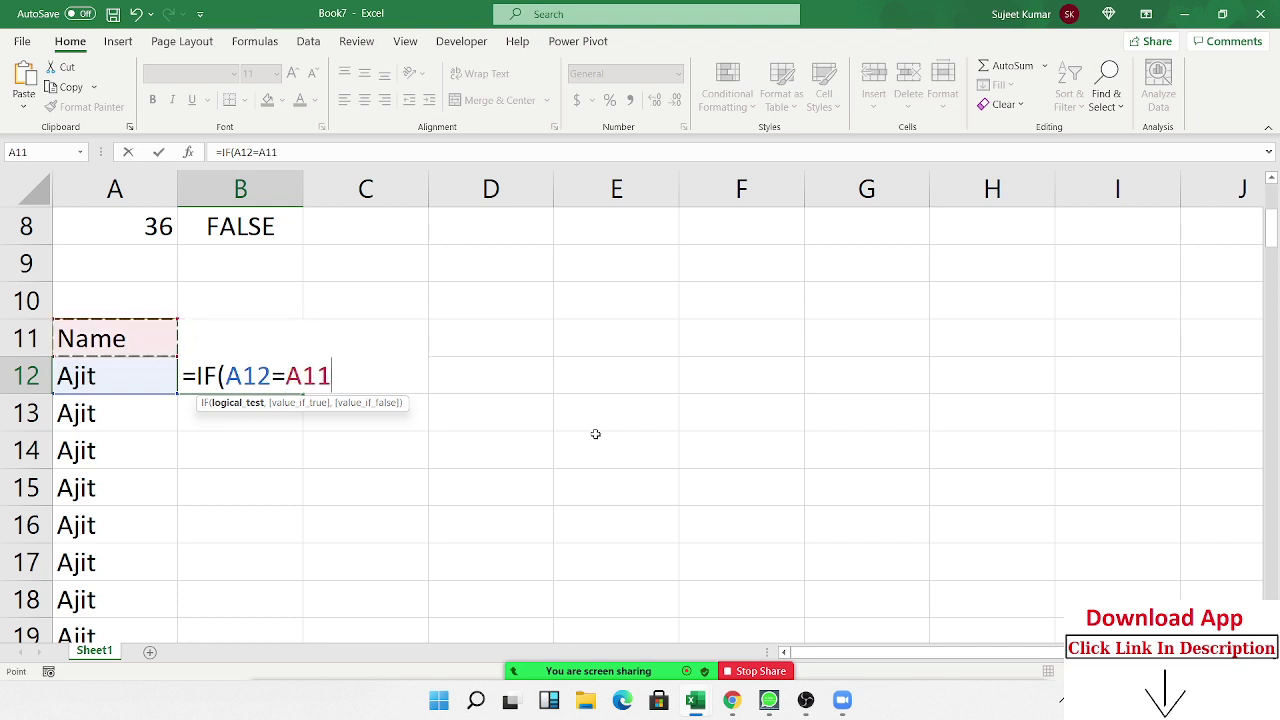
text(,")
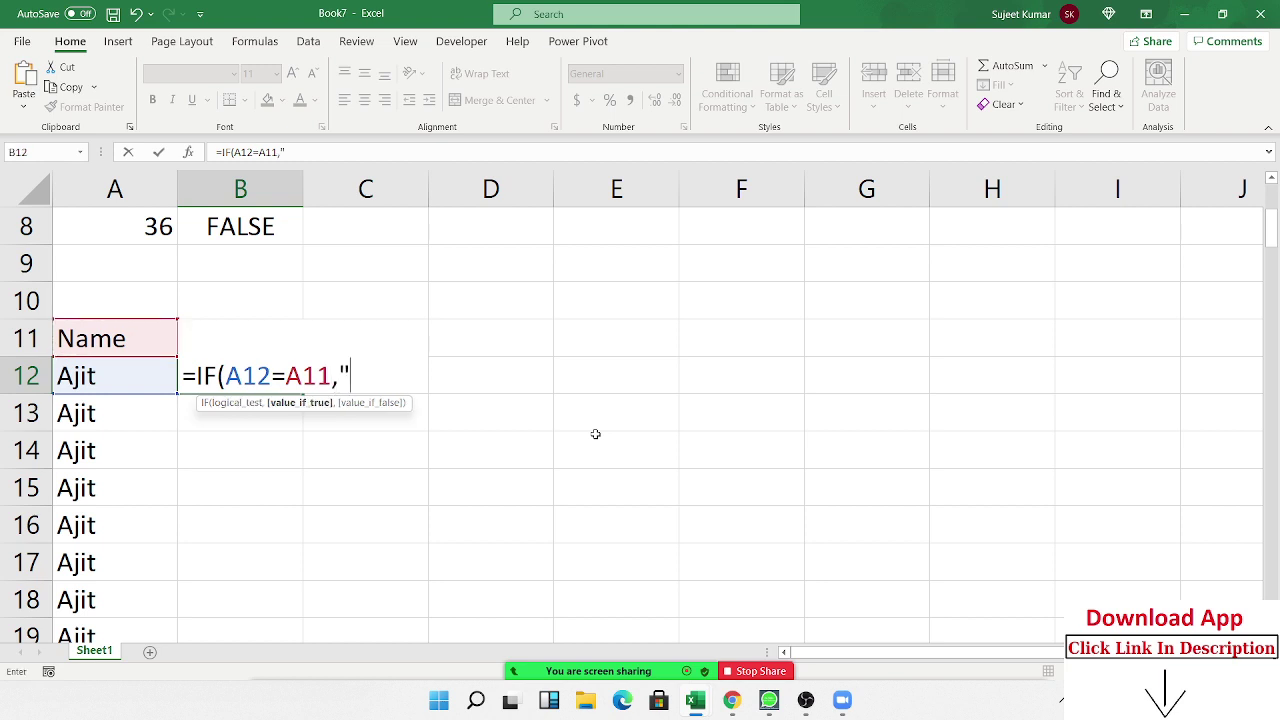
text(D",")
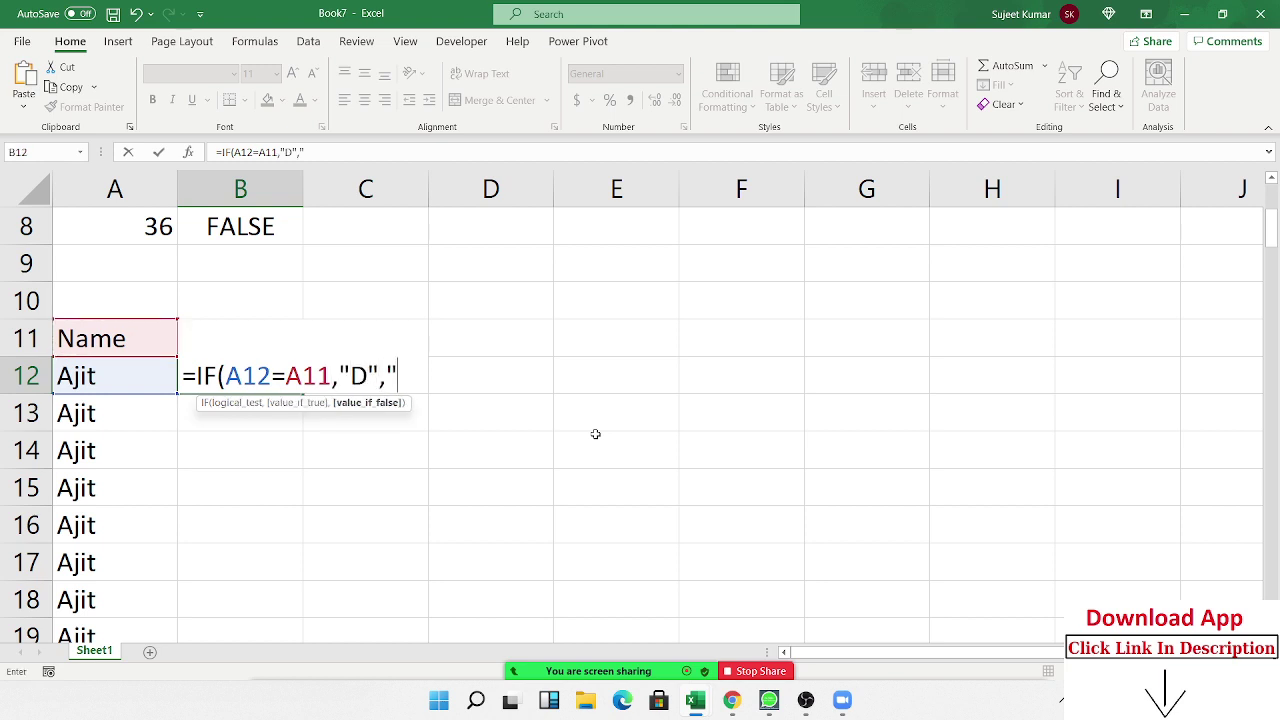
text(U")
text())
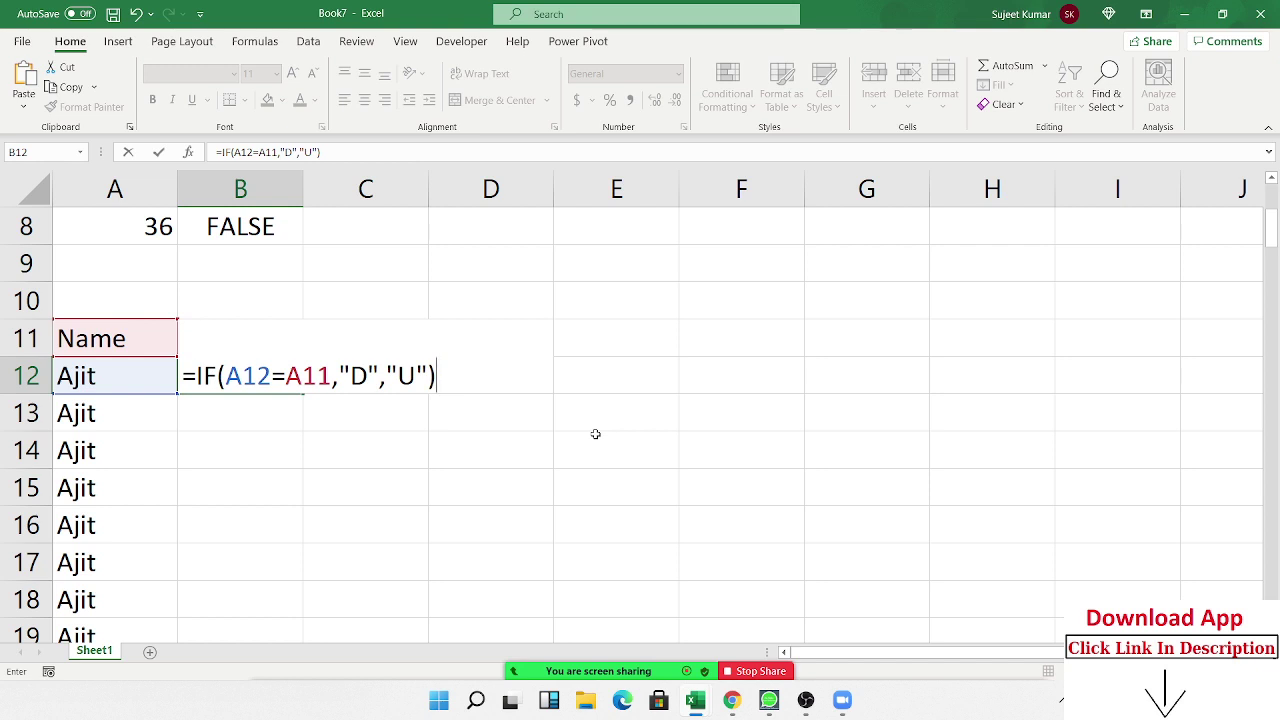
- Commit the B12 formula and fill the U/D flags down to row 125
key(Return)
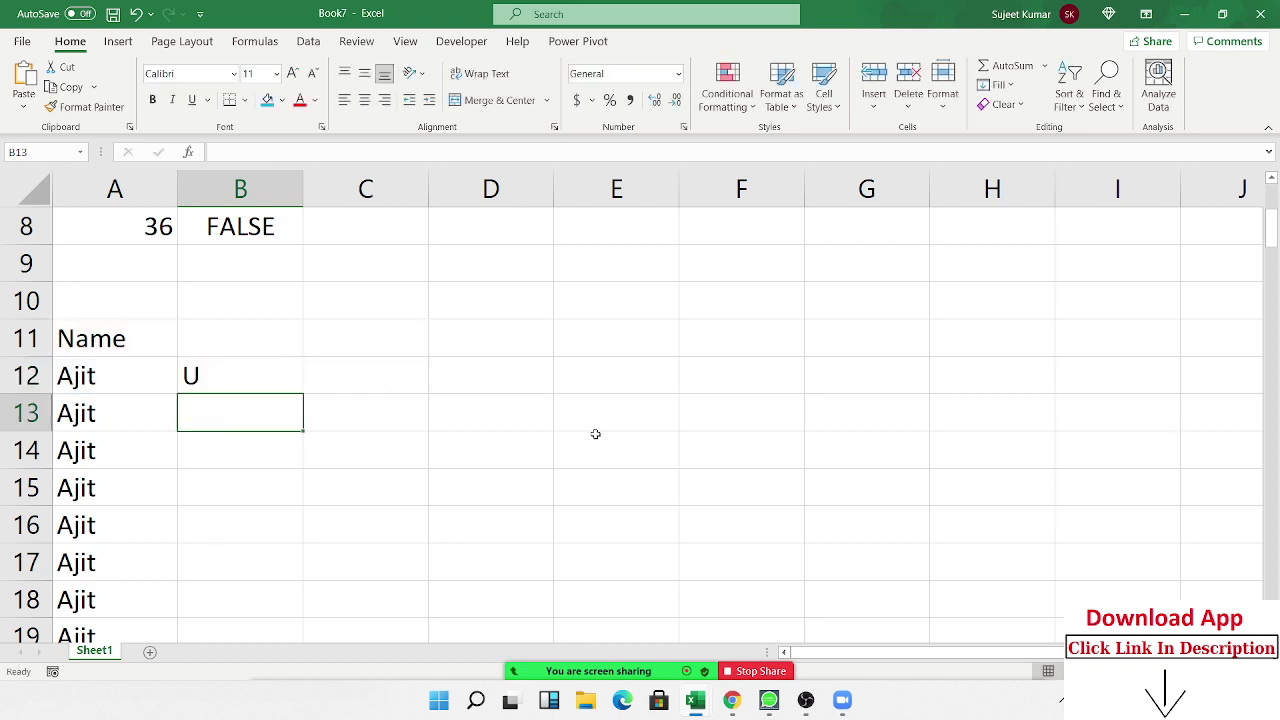
key(Up)
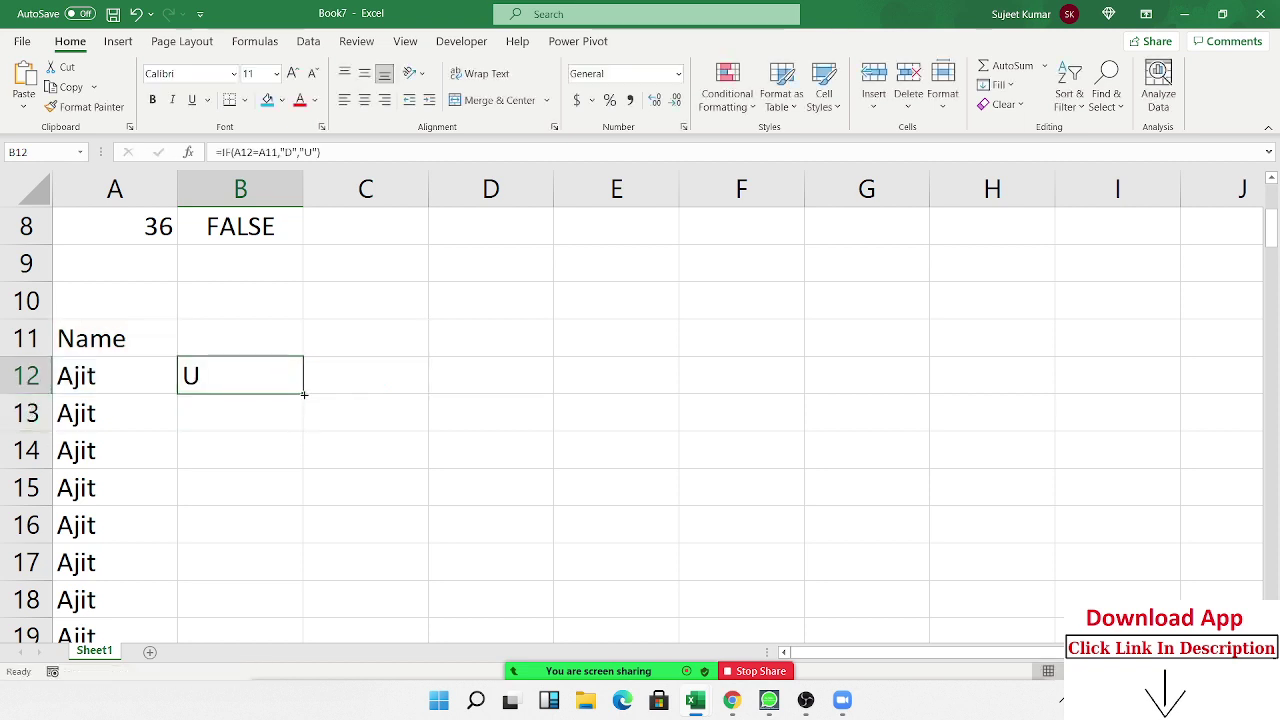
double_click(298, 396)
scroll(305, 395, down, 1)
scroll(305, 395, down, 3)
scroll(305, 395, down, 1)
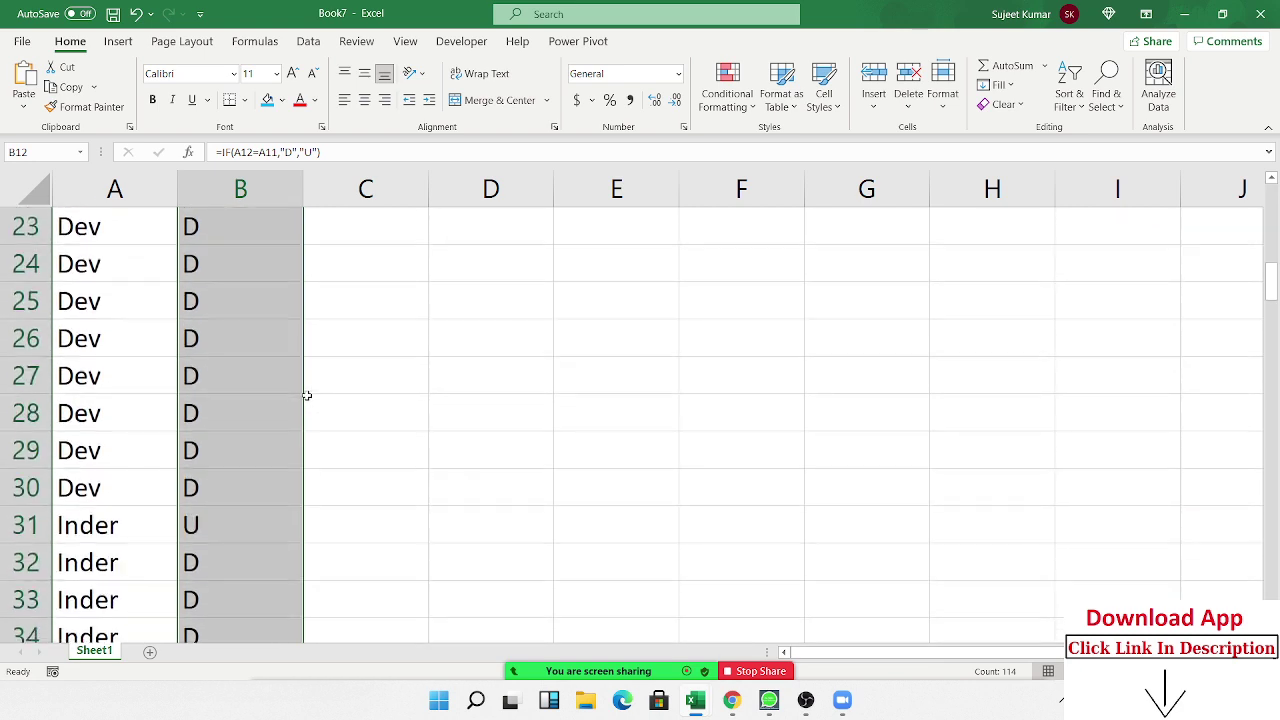
scroll(254, 391, up, 4)
drag(115, 256, 191, 262)
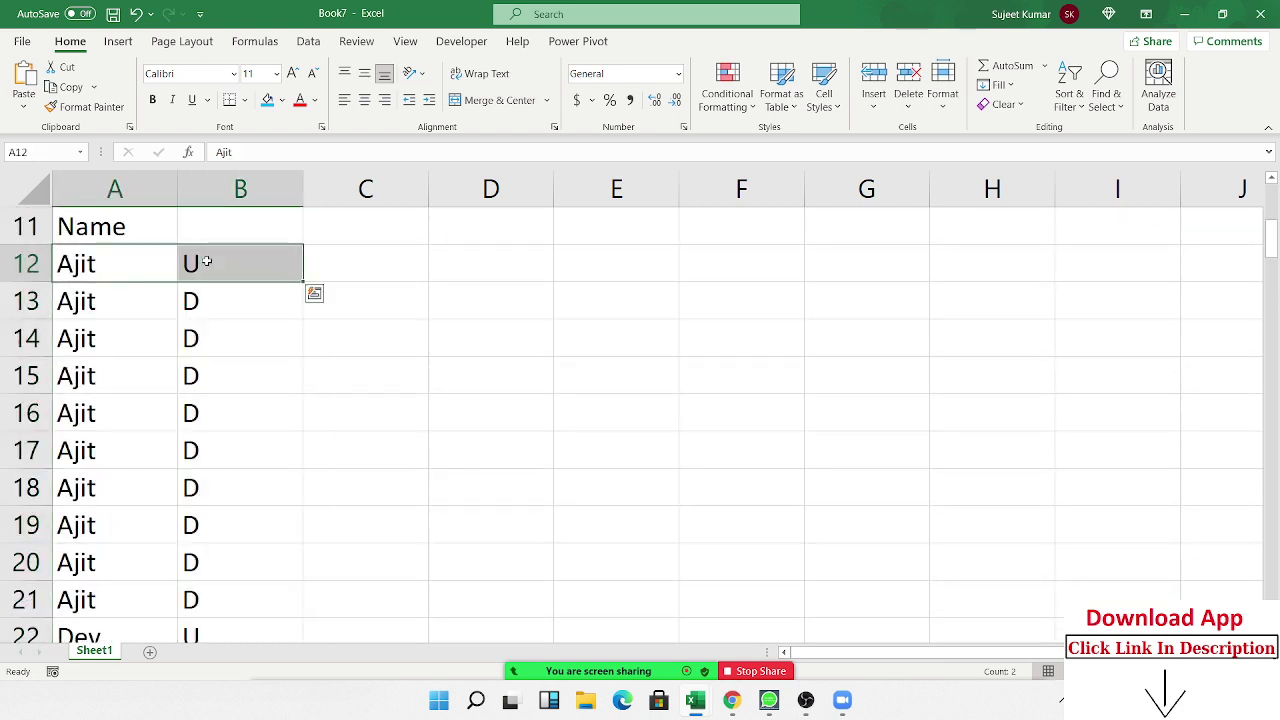
scroll(166, 398, down, 2)
mouse_move(126, 430)
mouse_down()
mouse_move(205, 410)
mouse_move(189, 410)
mouse_up()
scroll(211, 406, down, 2)
scroll(148, 436, down, 1)
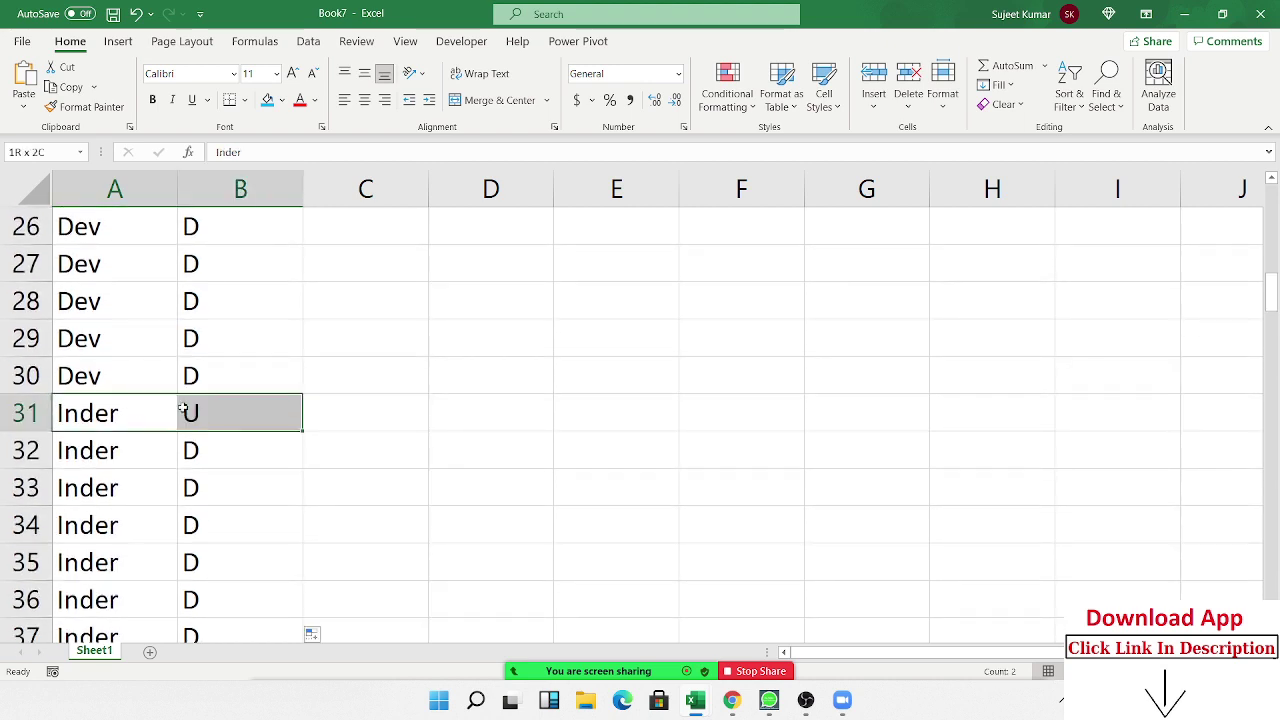
scroll(184, 408, down, 2)
scroll(184, 408, down, 2)
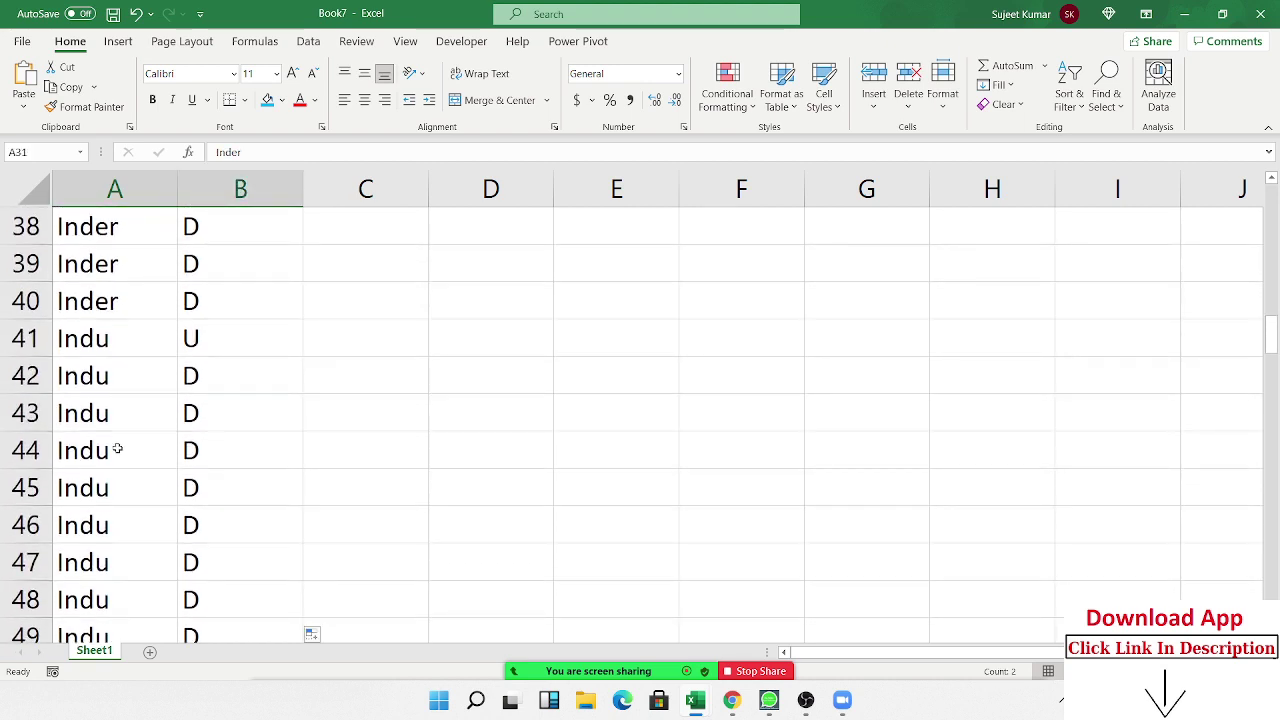
- Check the U/D flags at name-group boundaries, such as where the Indu group begins
click(102, 340)
drag(199, 337, 237, 337)
scroll(214, 335, down, 3)
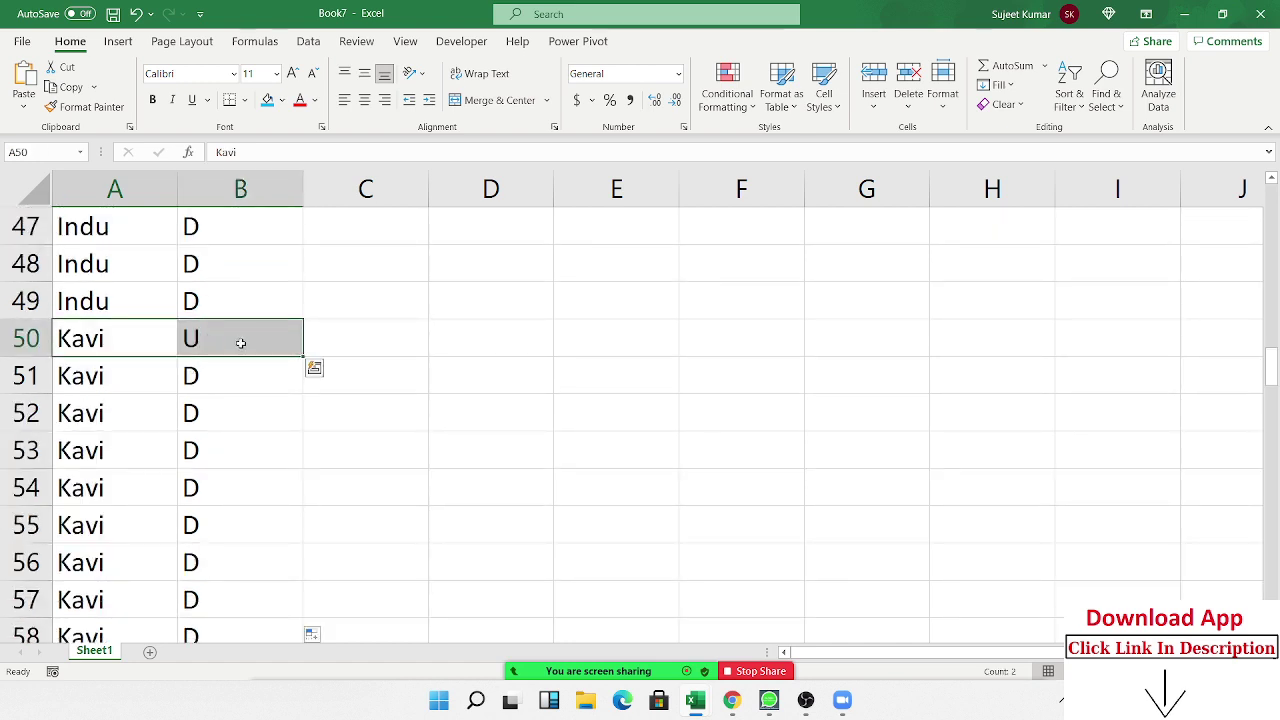
scroll(240, 343, down, 4)
scroll(245, 360, up, 4)
scroll(246, 363, up, 7)
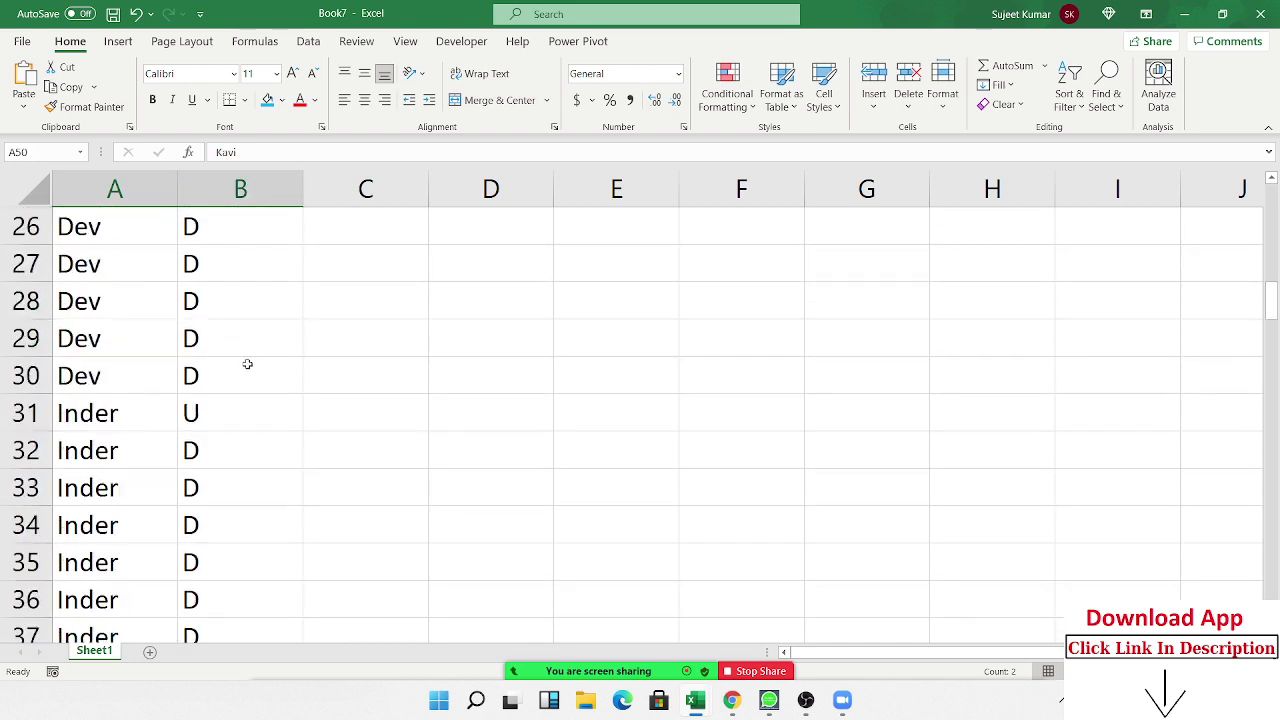
scroll(246, 363, up, 5)
scroll(240, 350, up, 4)
scroll(114, 466, down, 1)
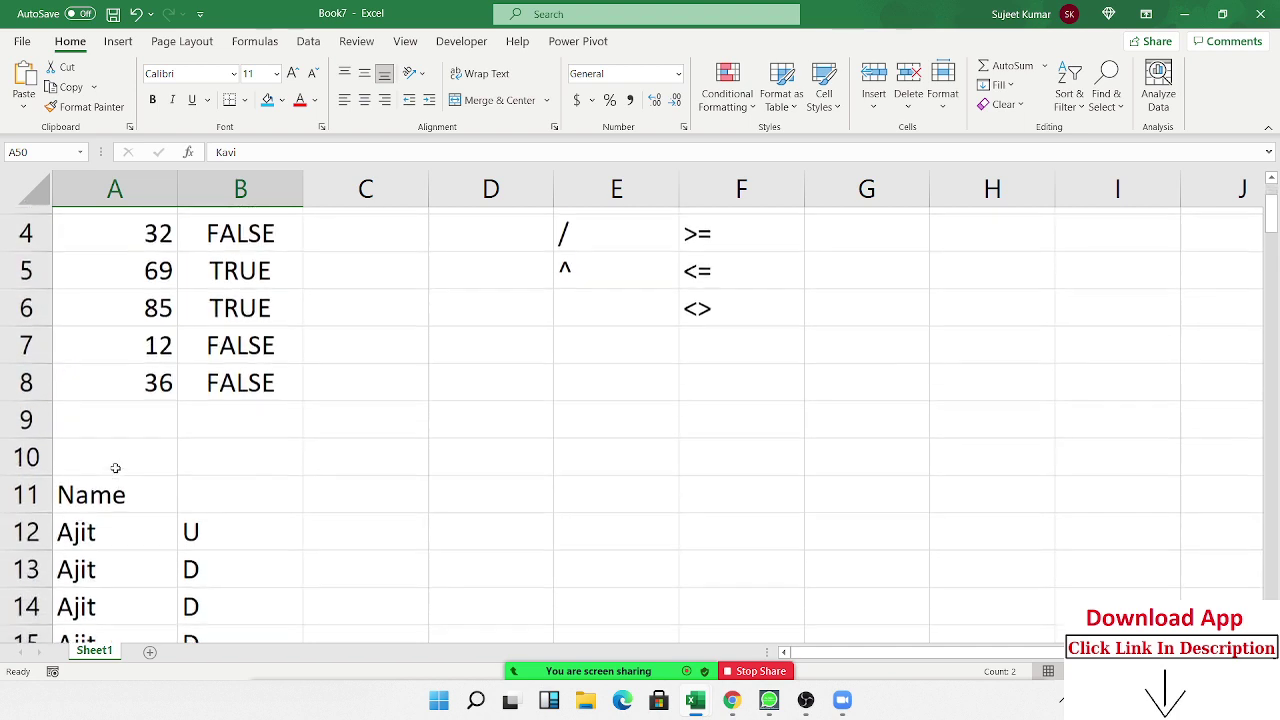
scroll(110, 414, down, 1)
click(110, 400)
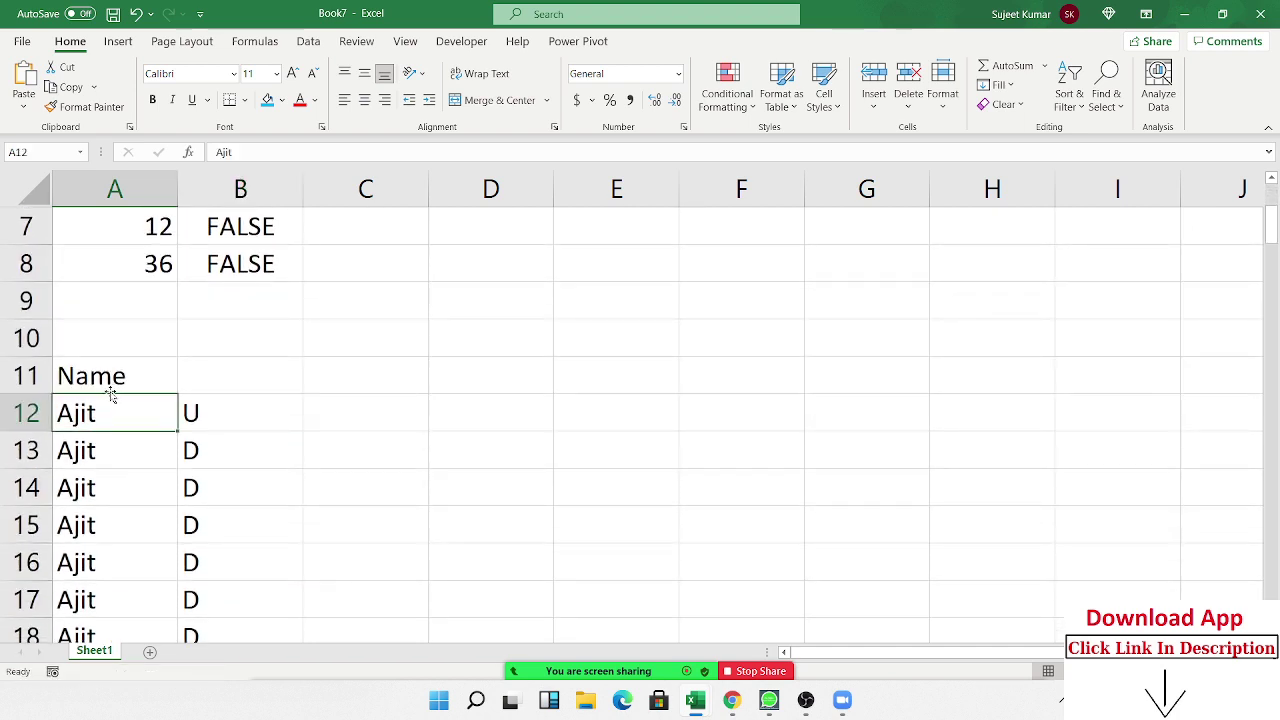
click(111, 391)
- Move the U/D flags from B12:B125 into column C starting at C12
click(217, 412)
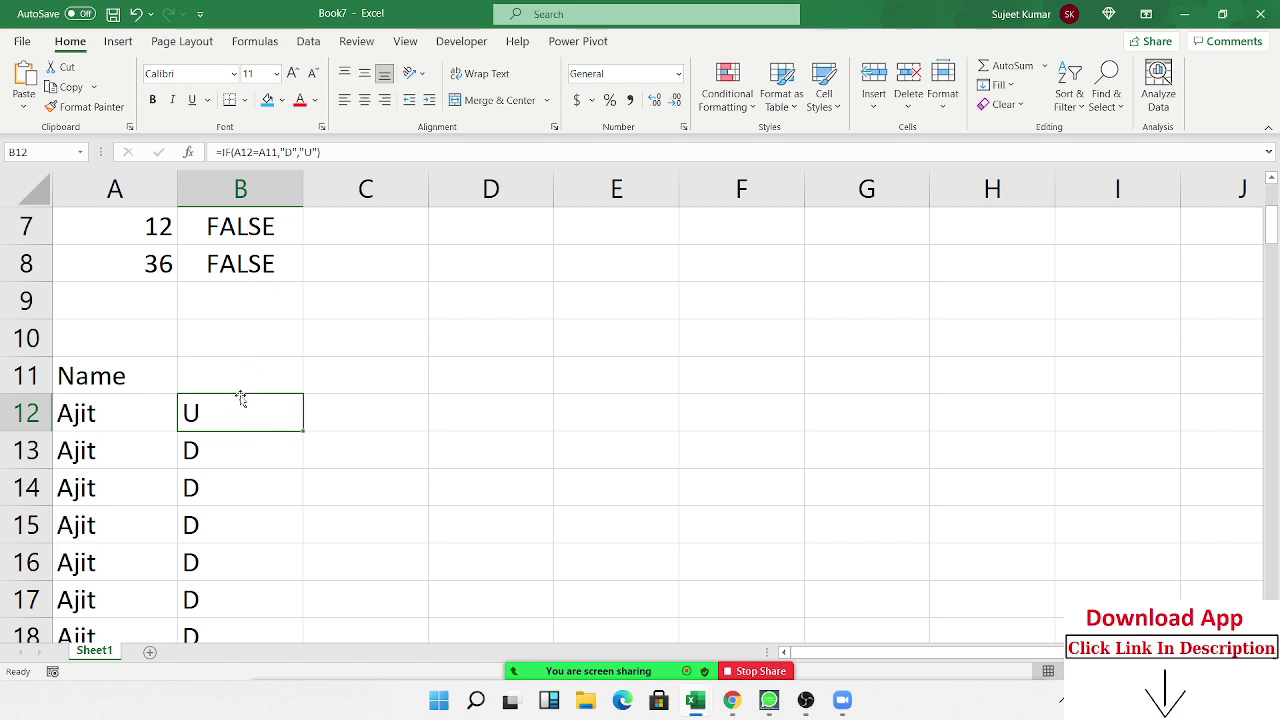
key(ctrl+shift+Down)
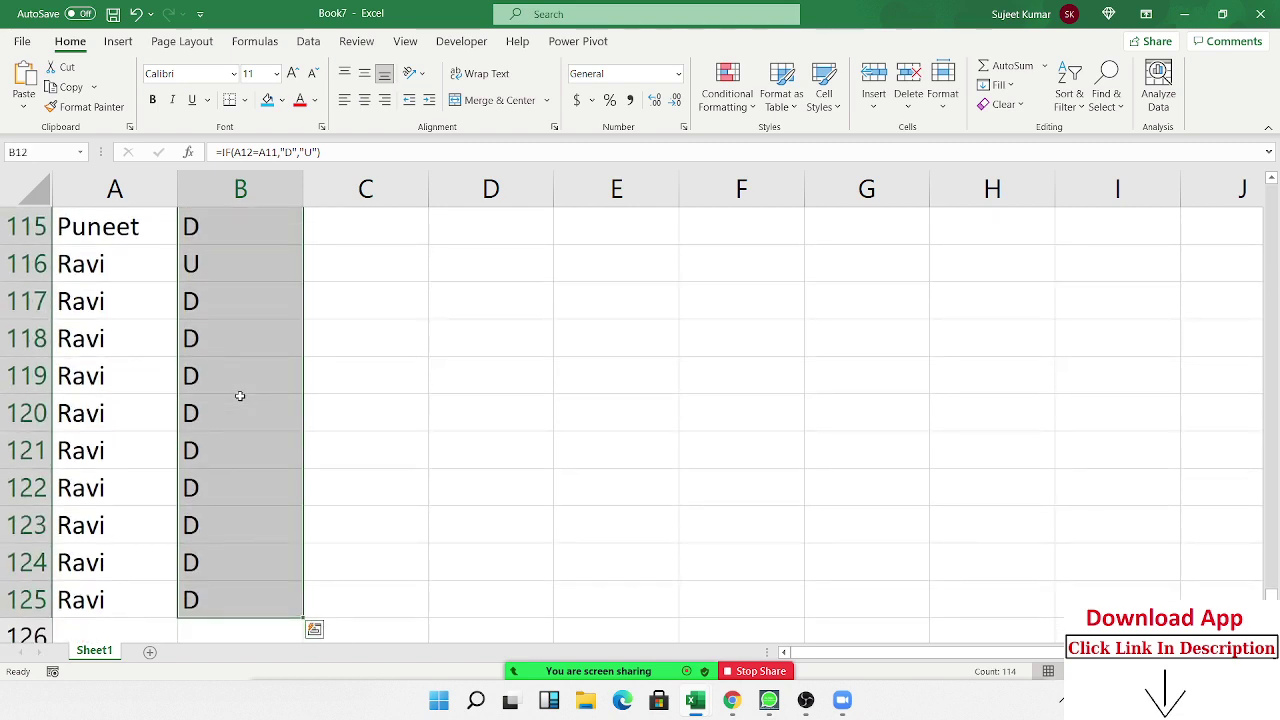
key(ctrl+x)
key(Up)
key(Right)
key(Down)
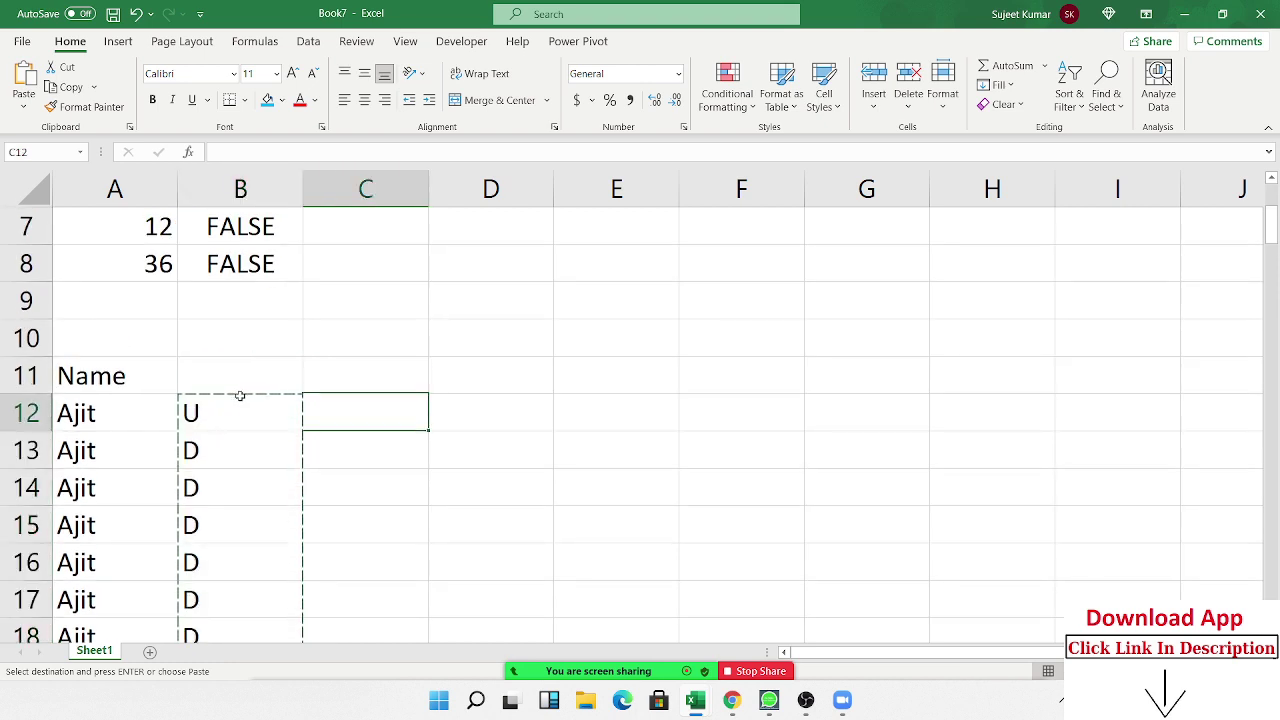
key(ctrl+v)
click(240, 410)
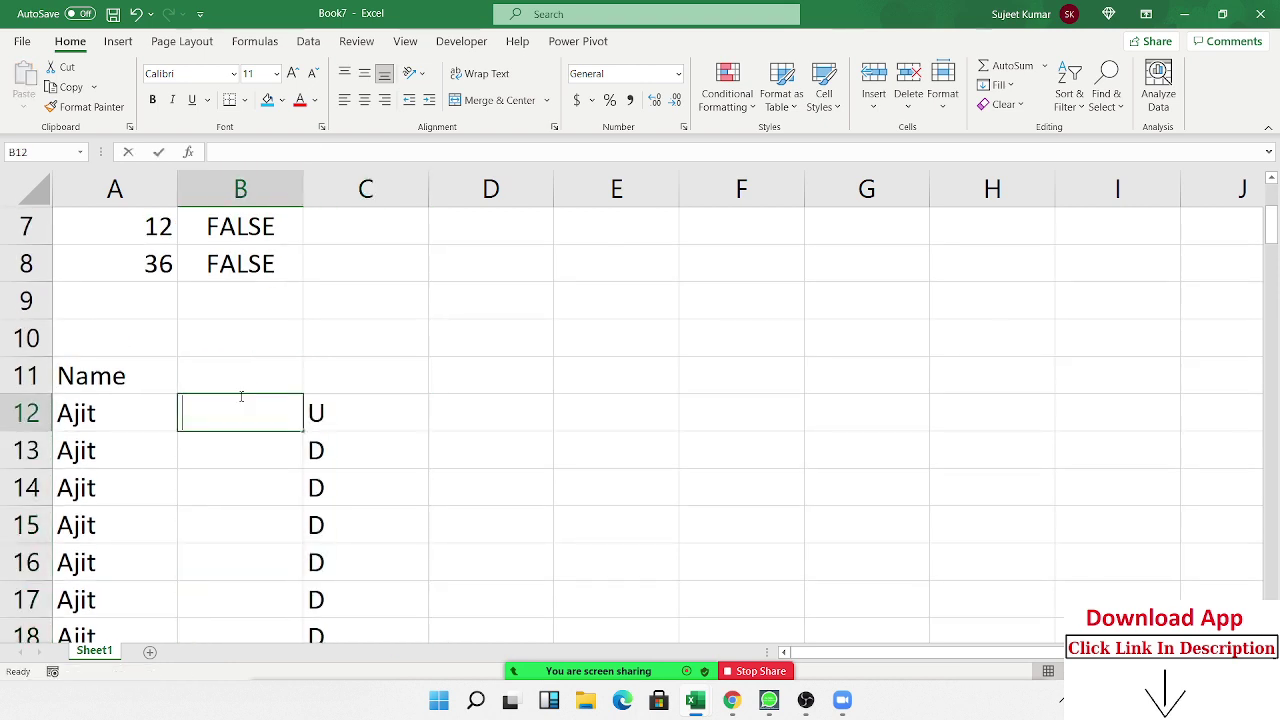
- Try manual counts 1, 2, 3 in B12:B14, then clear them
text(1)
key(Return)
text(23)
key(BackSpace)
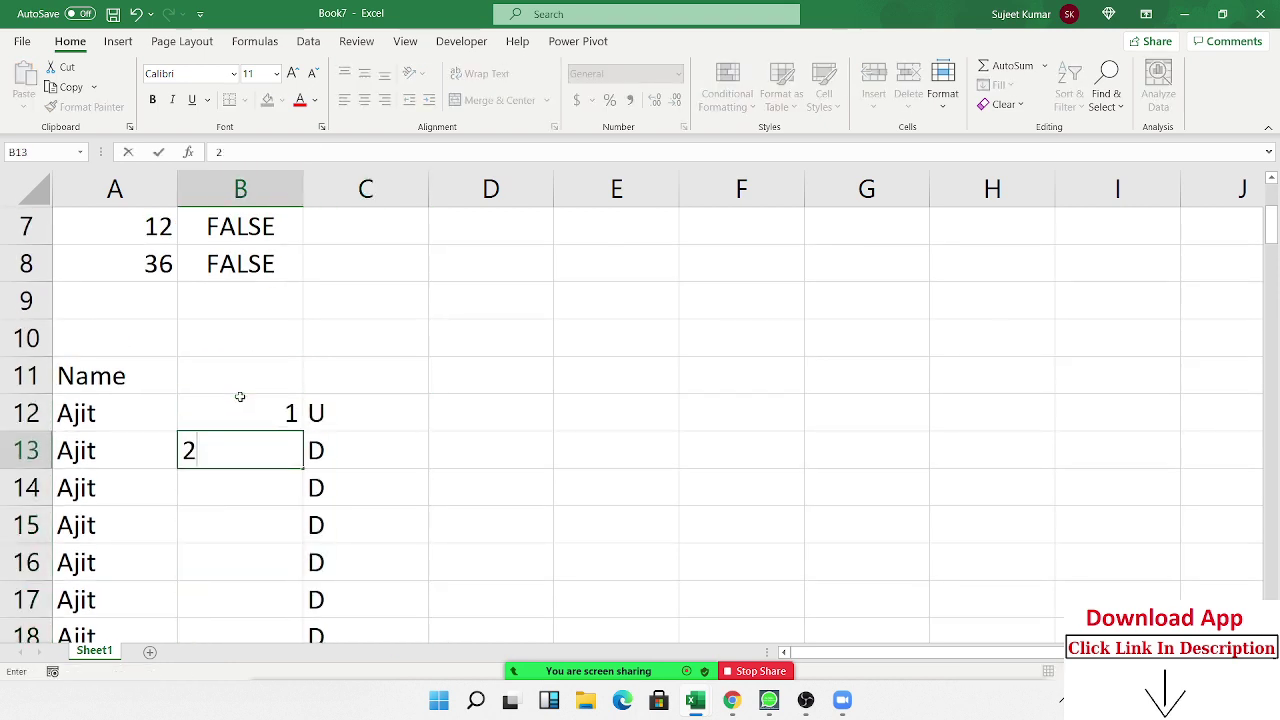
key(Return)
text(3)
key(Return)
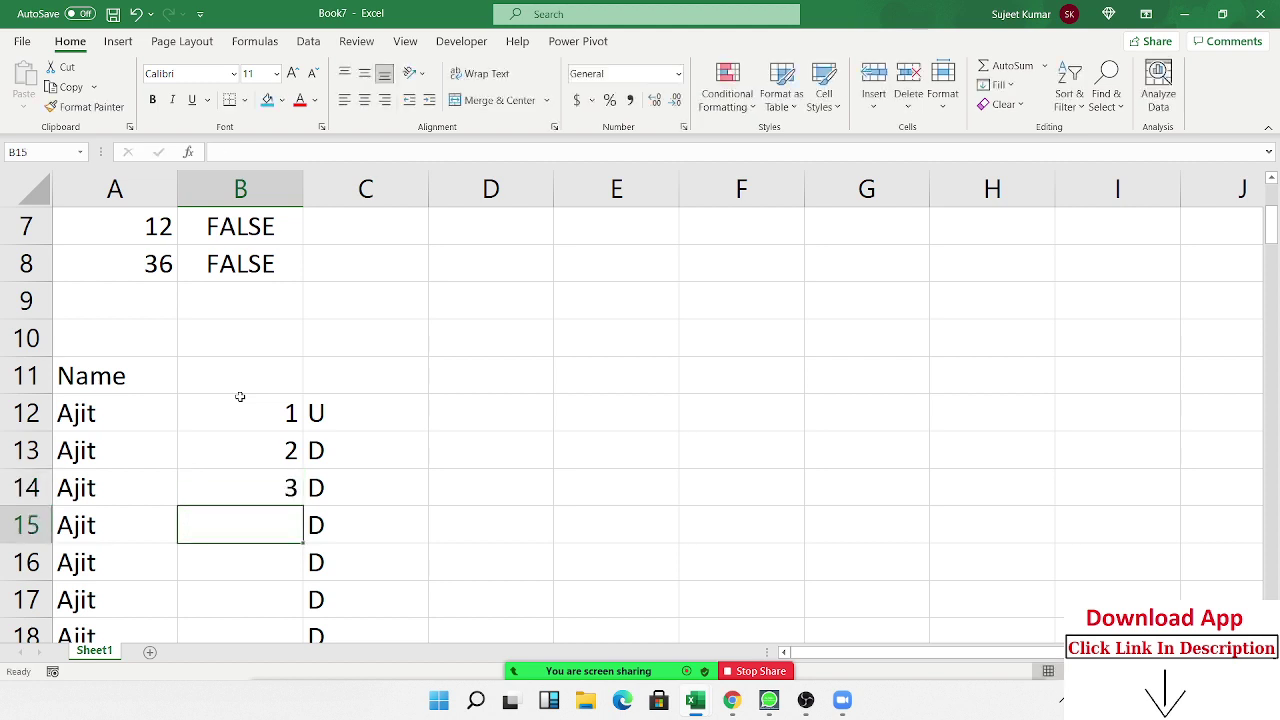
click(240, 397)
key(shift+Down)
key(shift+Down)
key(Delete)
- Enter =IF(A12=A11,B11+1,1) in B12 as the per-name running count
click(240, 397)
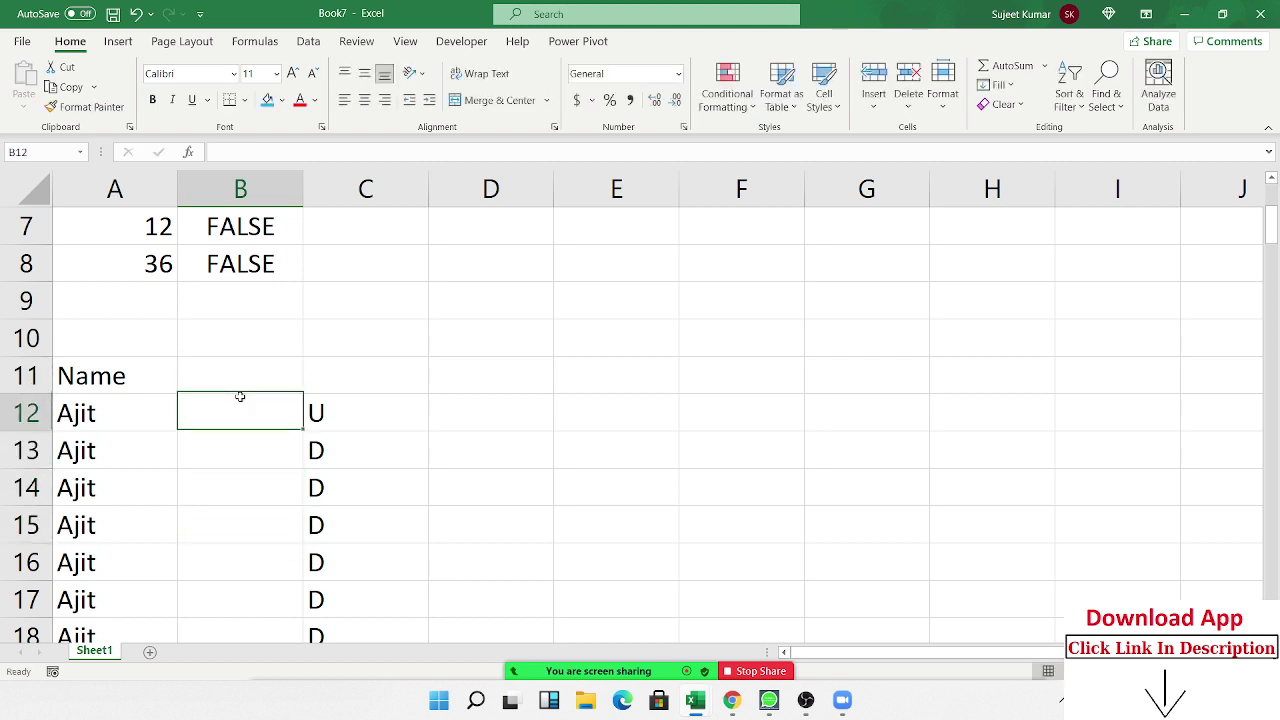
text(=if)
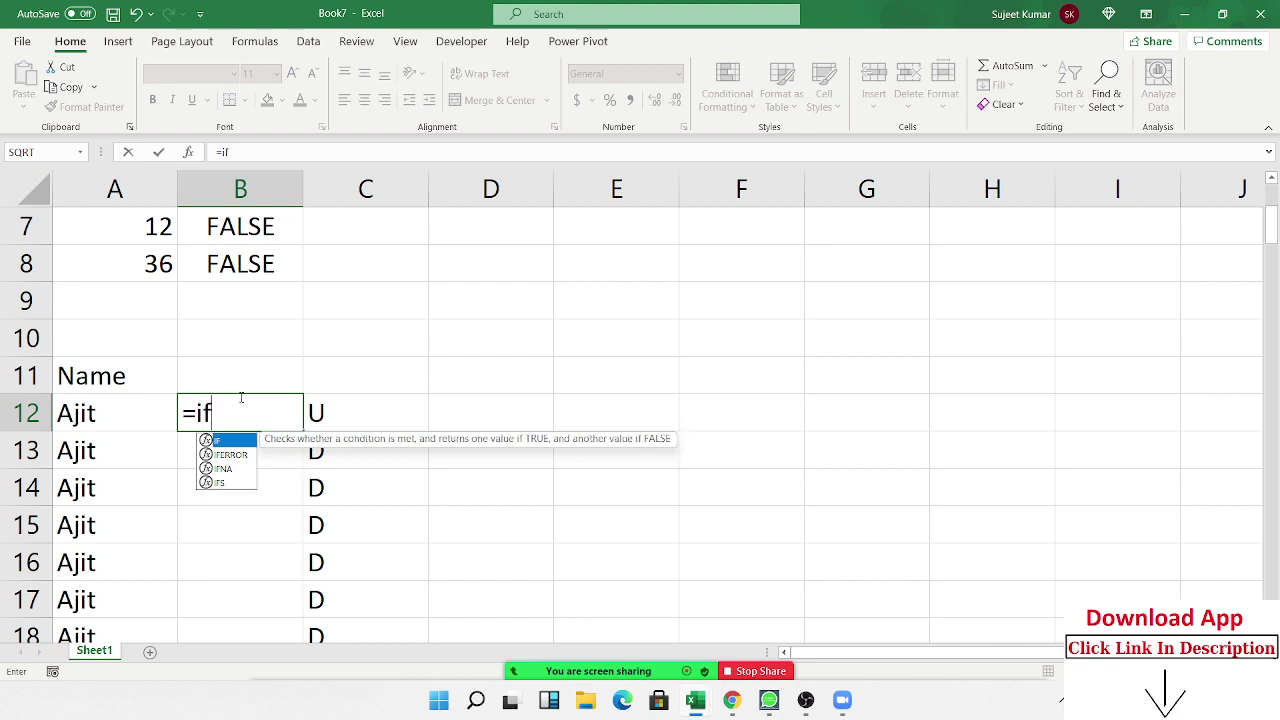
key(Tab)
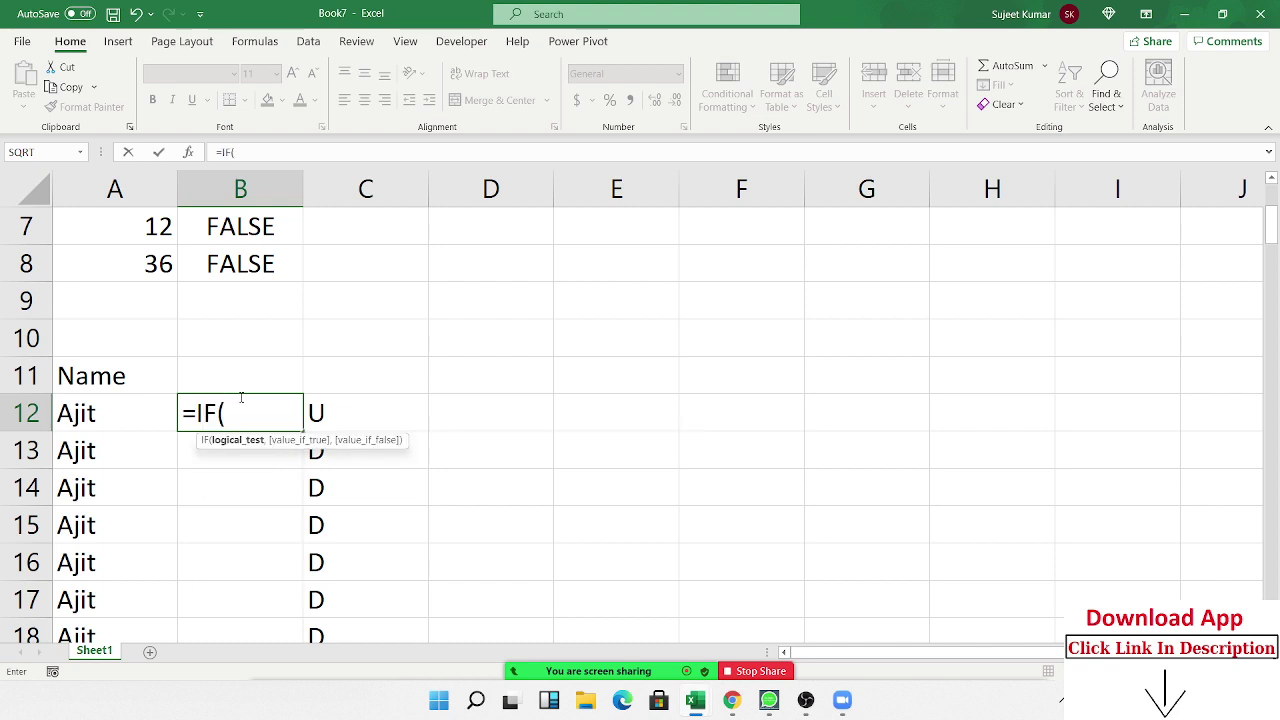
key(Left)
text(=)
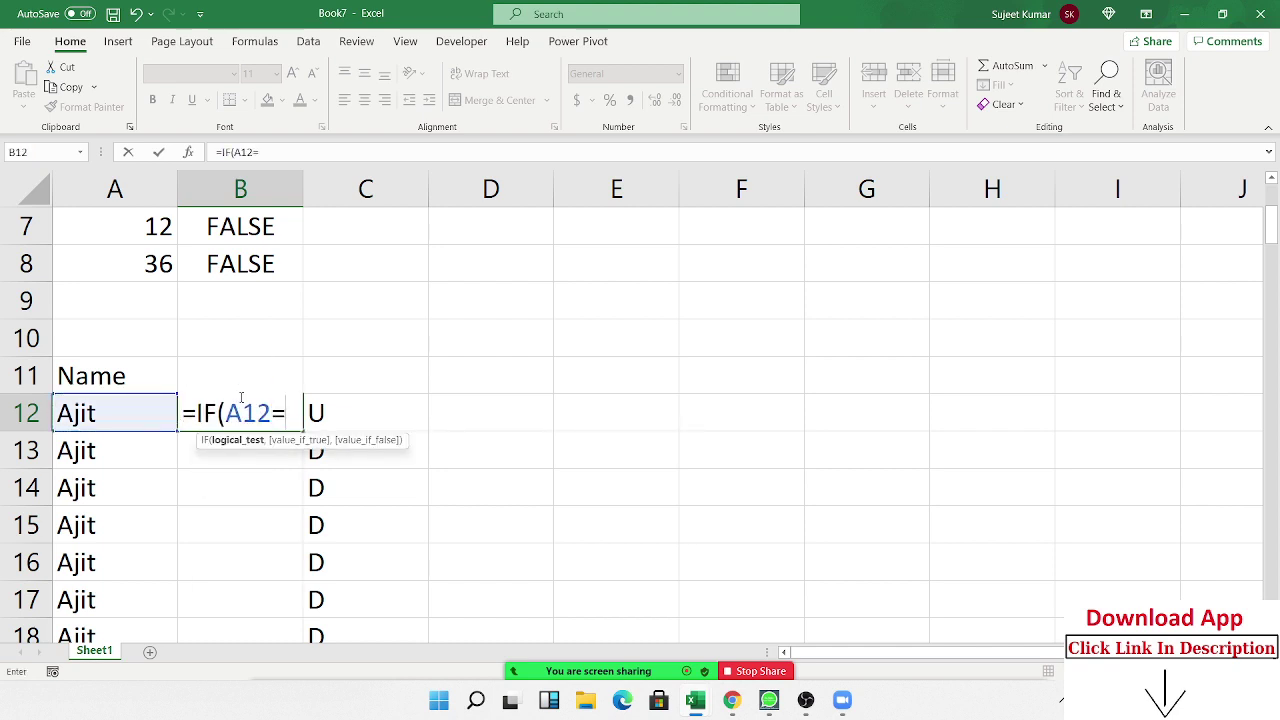
key(Up)
key(Left)
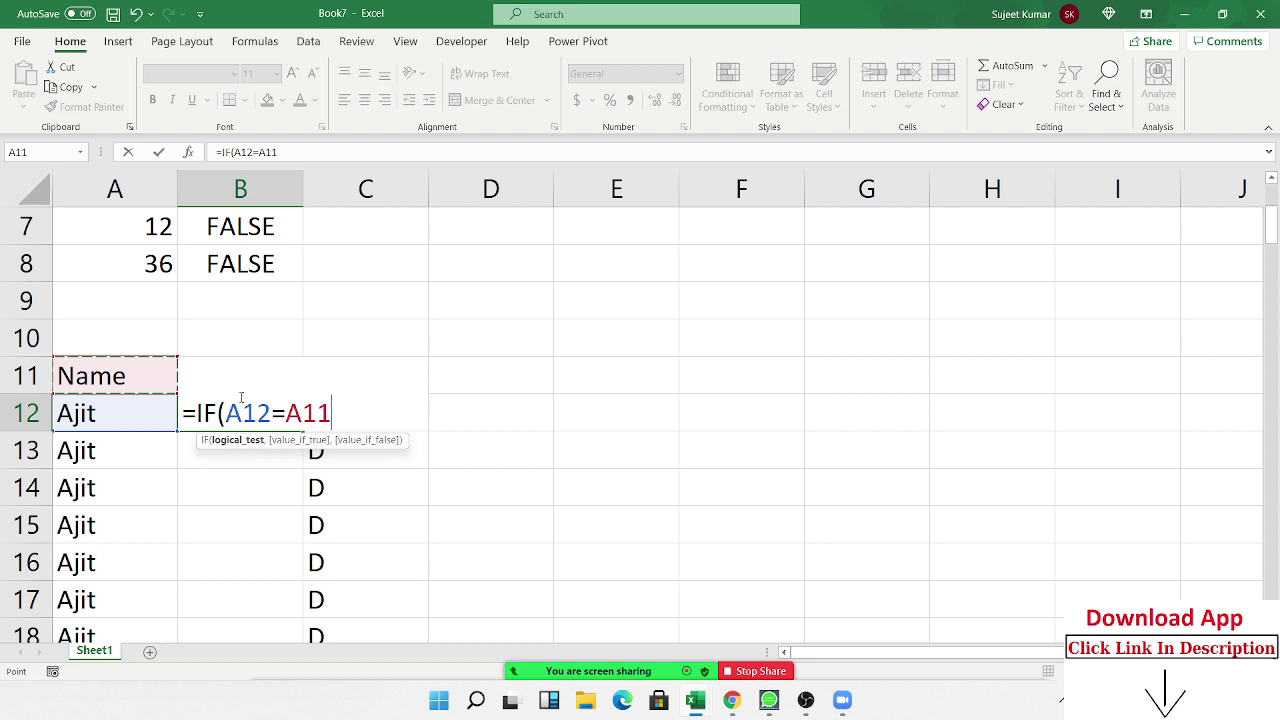
text(,)
key(Up)
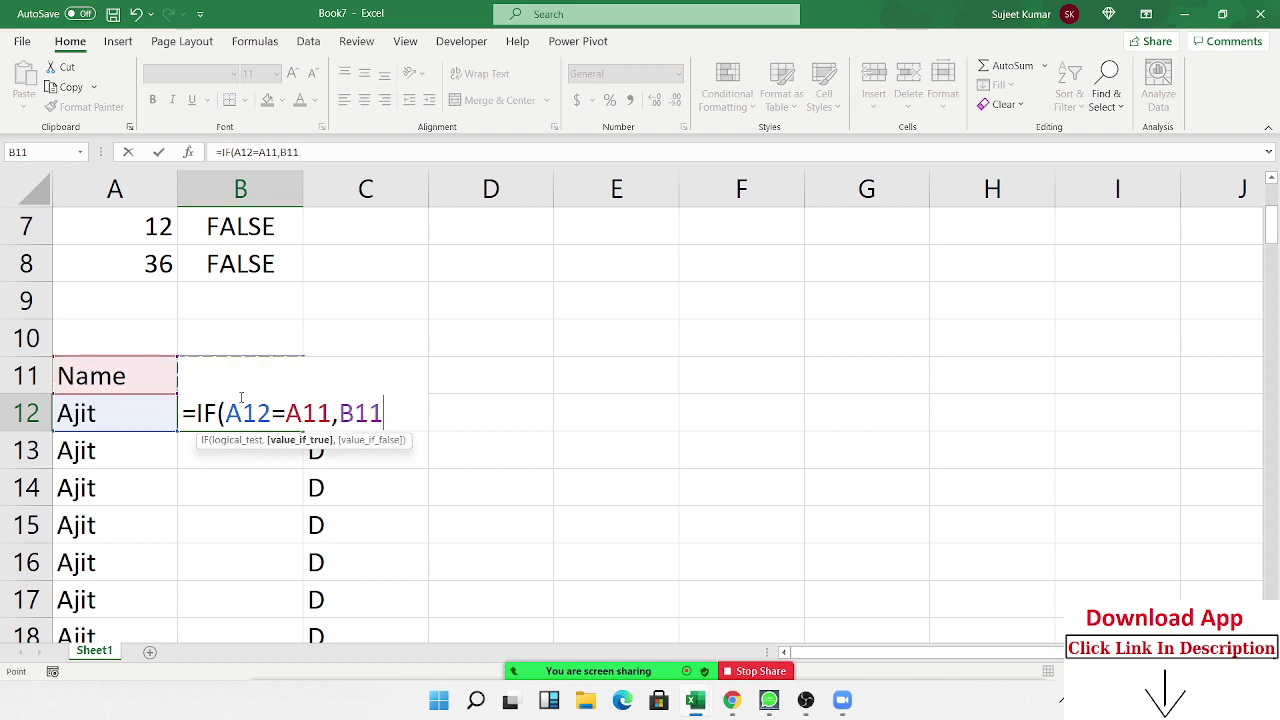
text(+1)
text(,1)
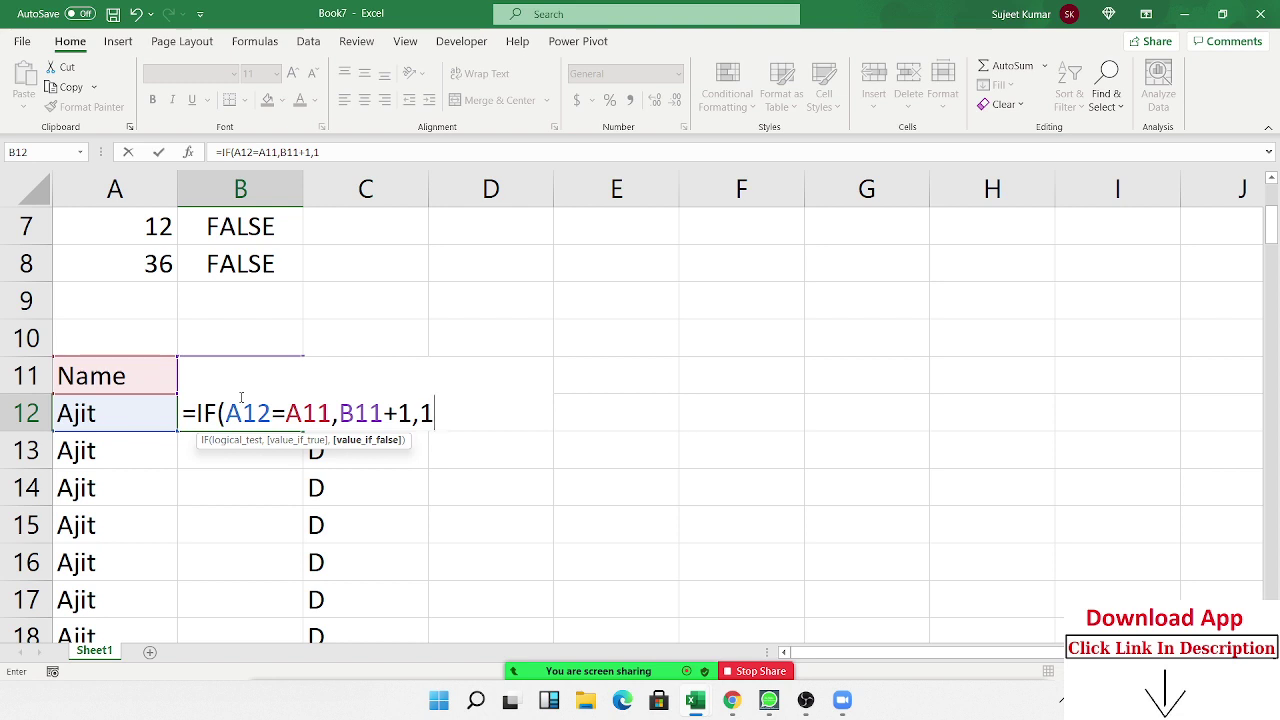
key(Return)
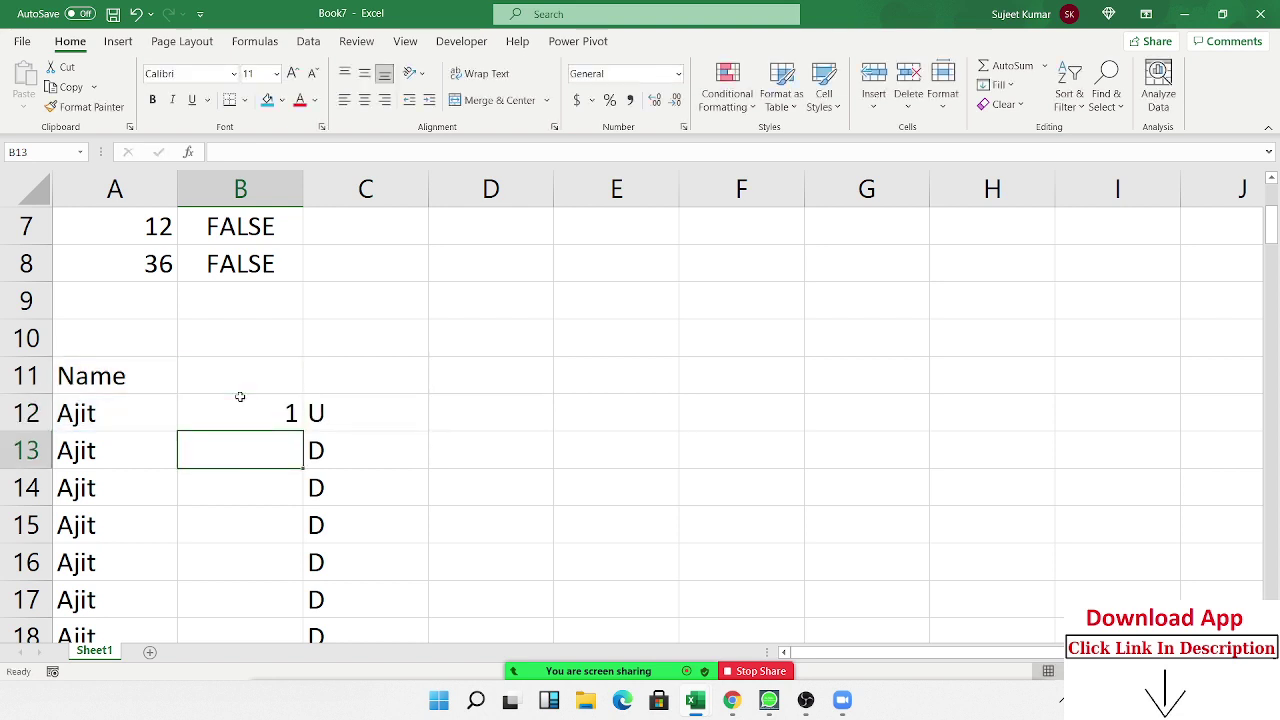
key(ctrl+d)
key(F2)
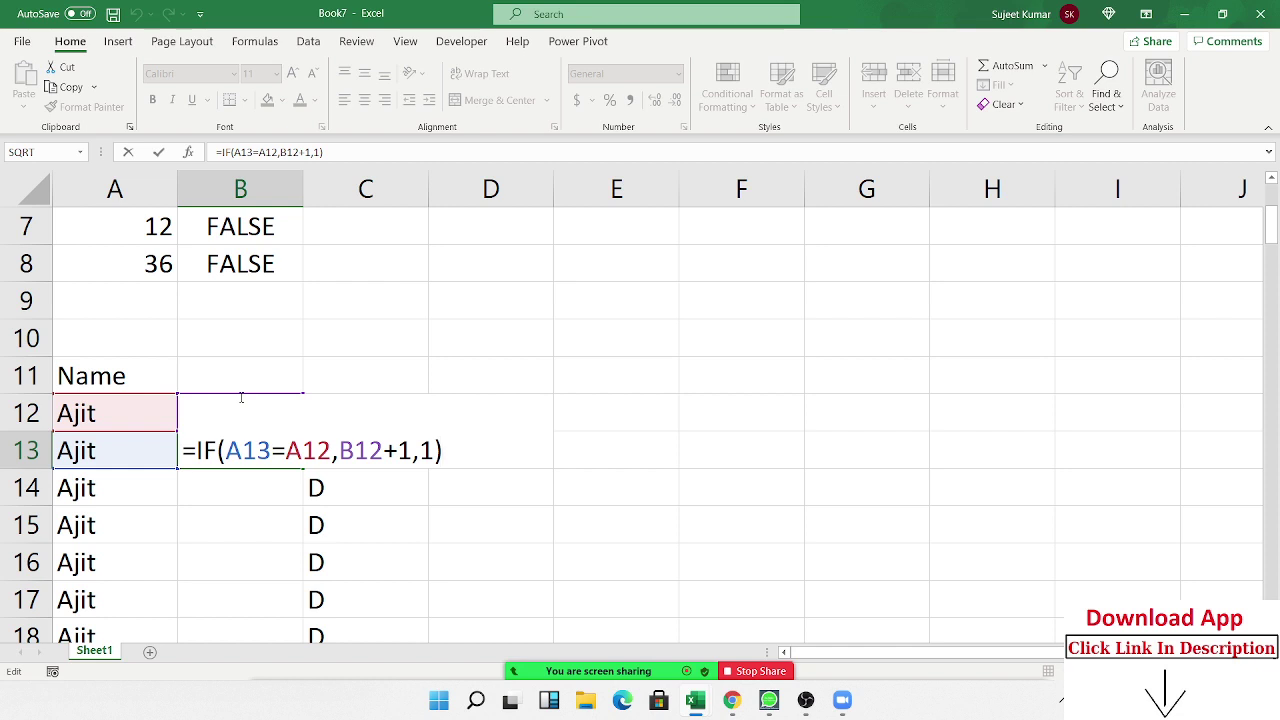
key(Return)
key(Up)
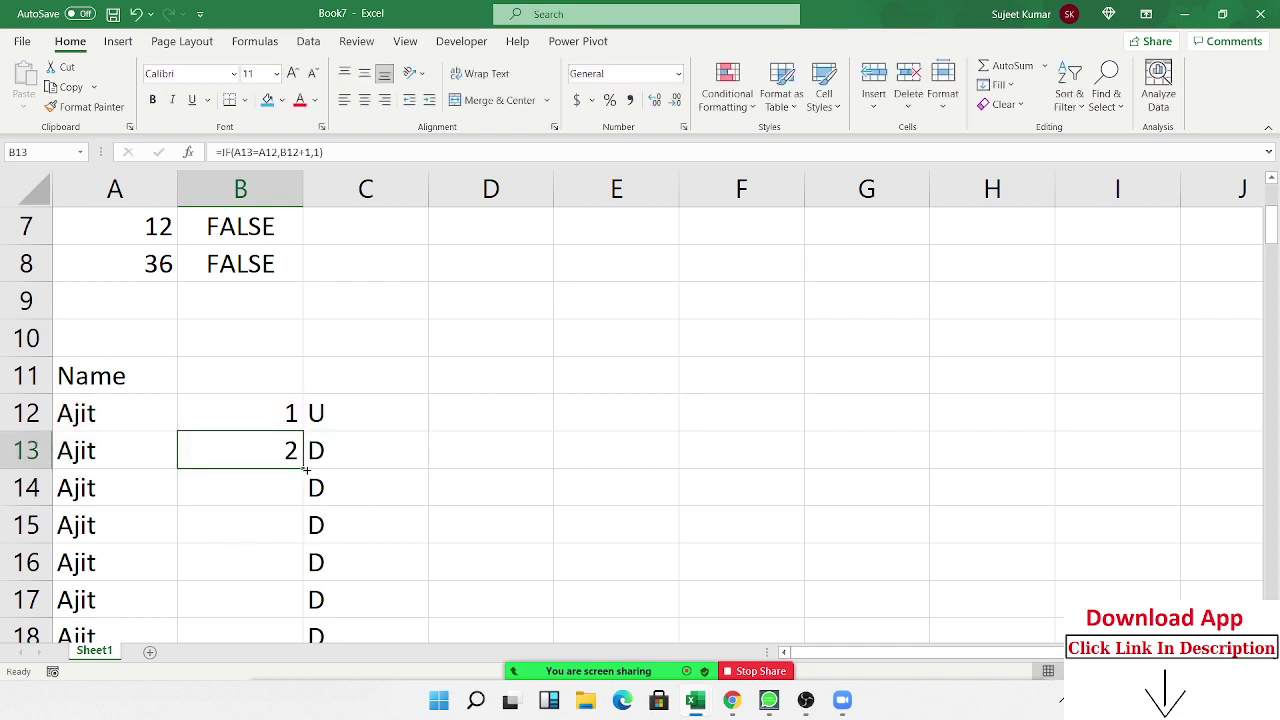
double_click(301, 468)
scroll(298, 468, down, 3)
scroll(298, 468, down, 1)
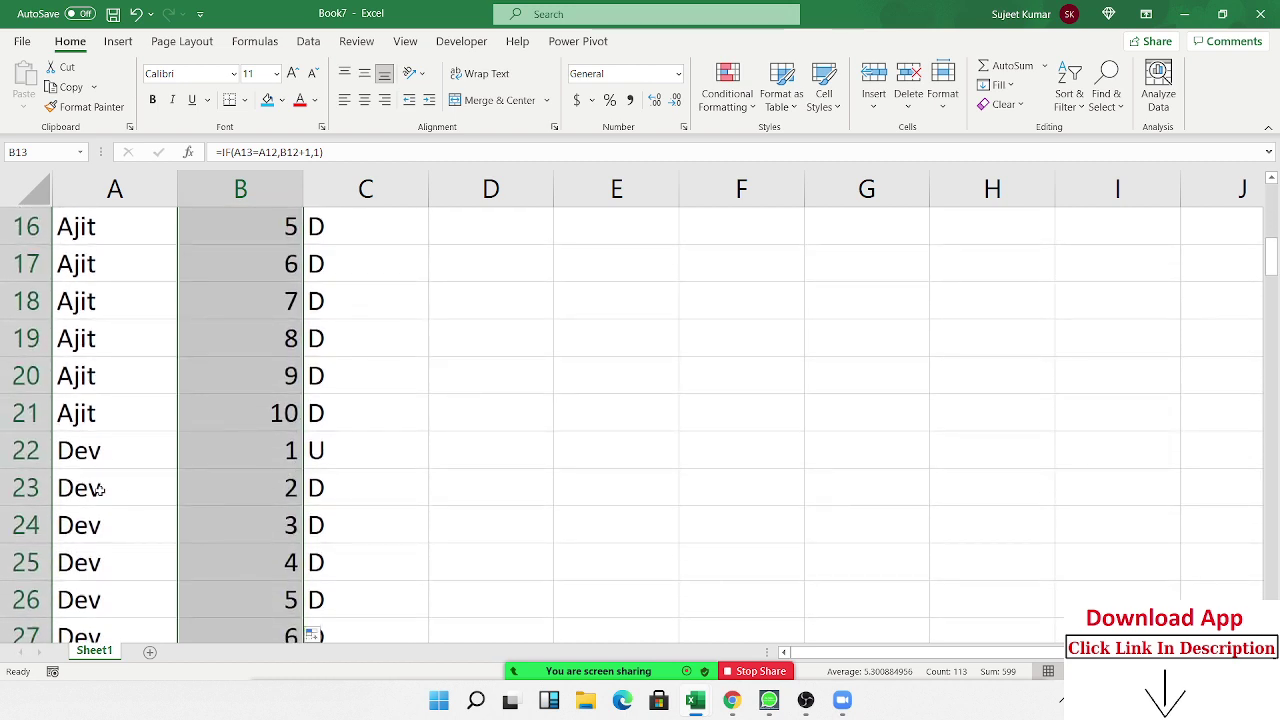
click(80, 414)
click(90, 453)
click(290, 450)
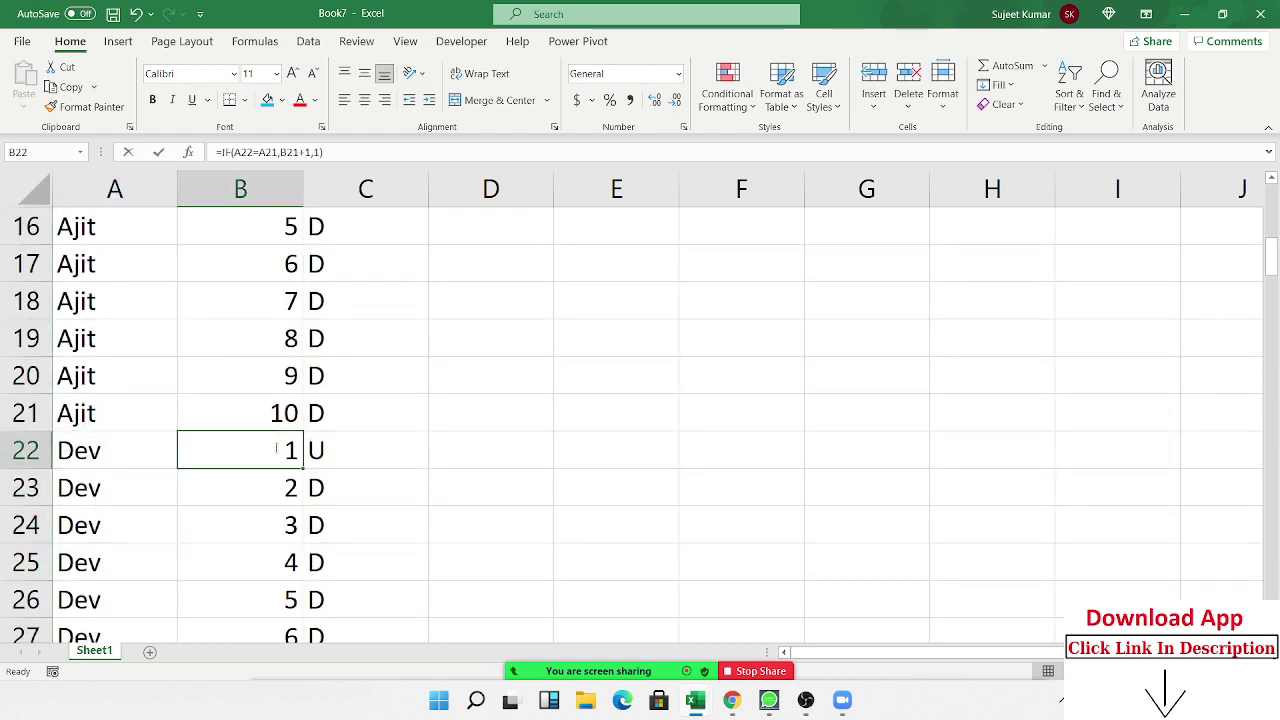
double_click(271, 450)
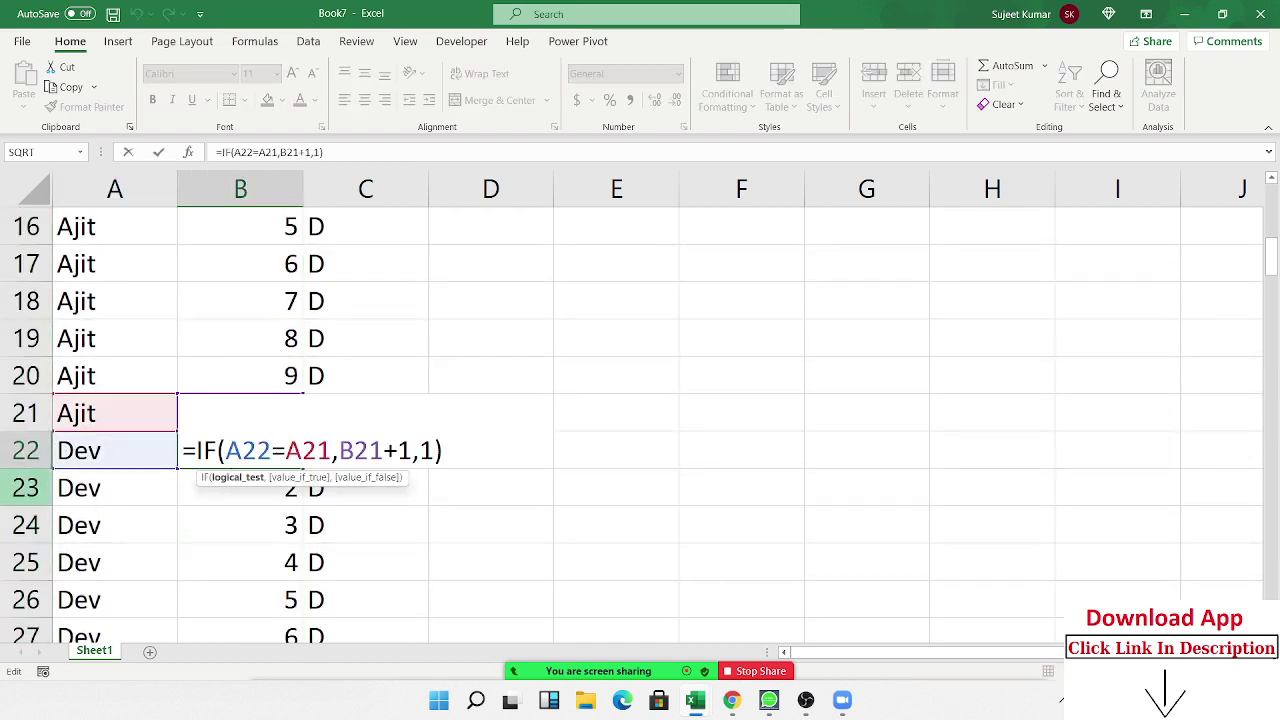
key(Return)
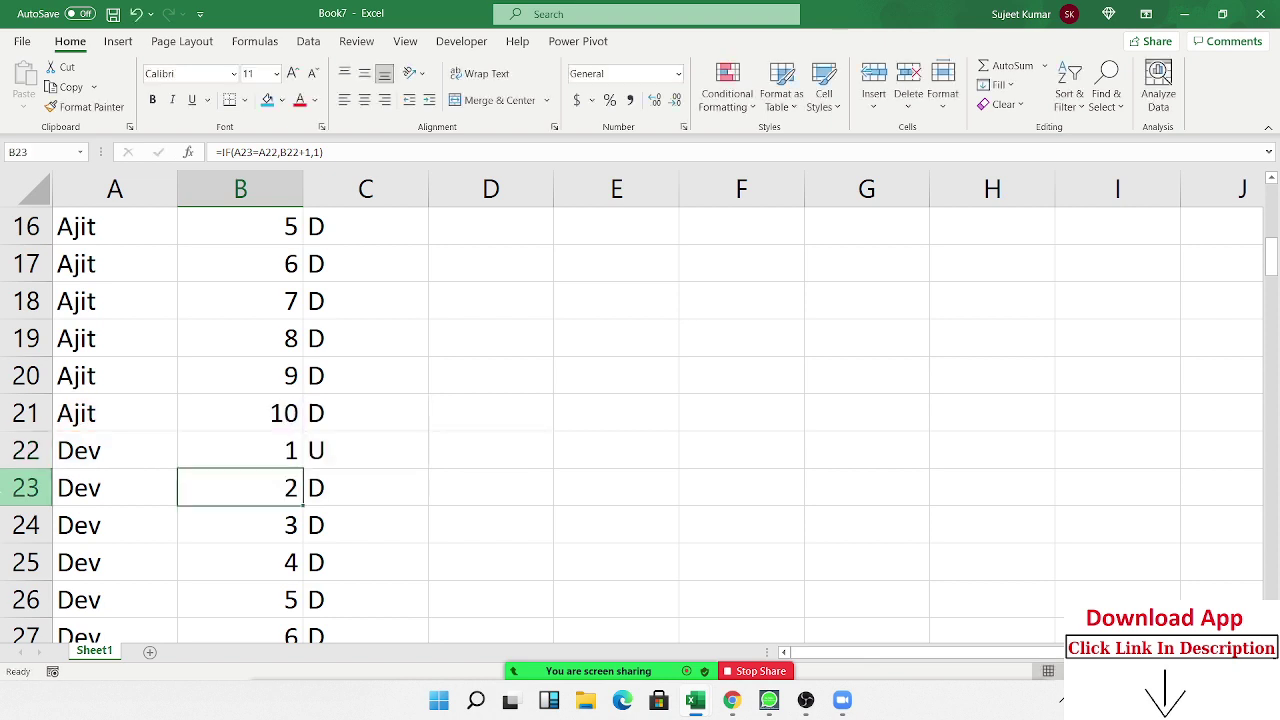
scroll(2, 505, down, 1)
scroll(2, 505, down, 4)
scroll(2, 505, down, 3)
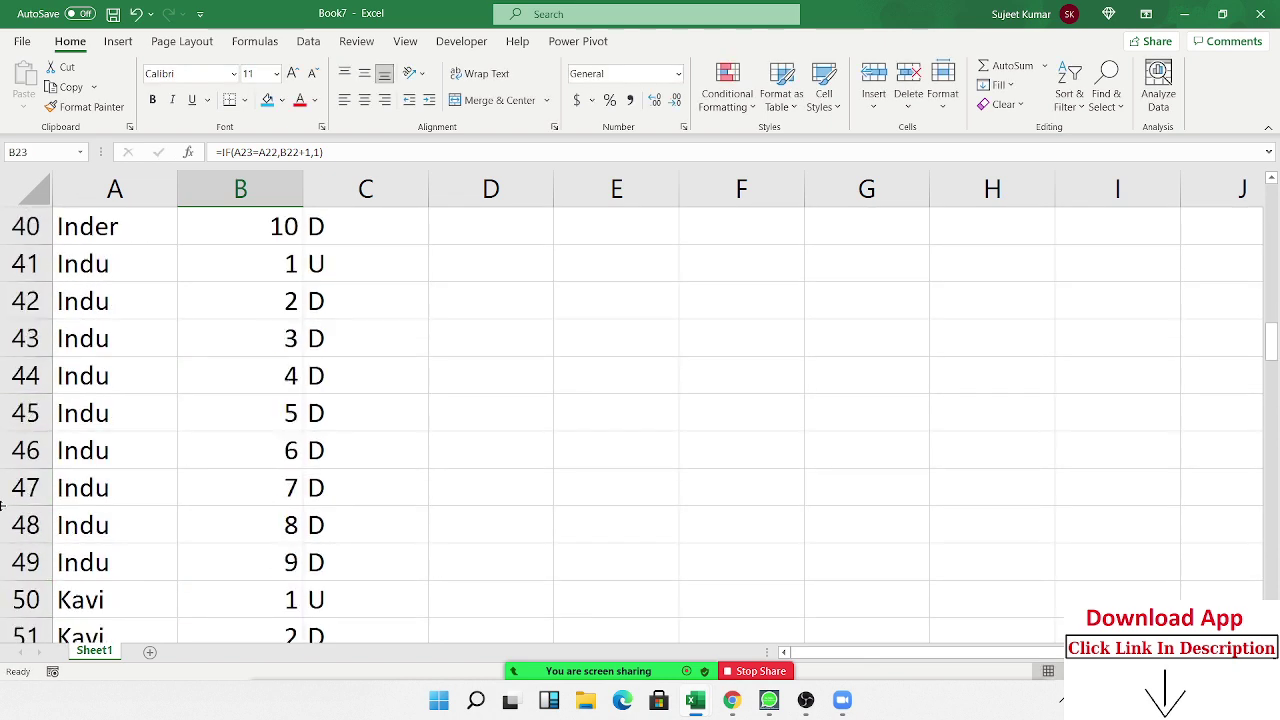
scroll(2, 505, down, 4)
scroll(2, 505, down, 1)
scroll(2, 505, up, 3)
scroll(2, 505, up, 6)
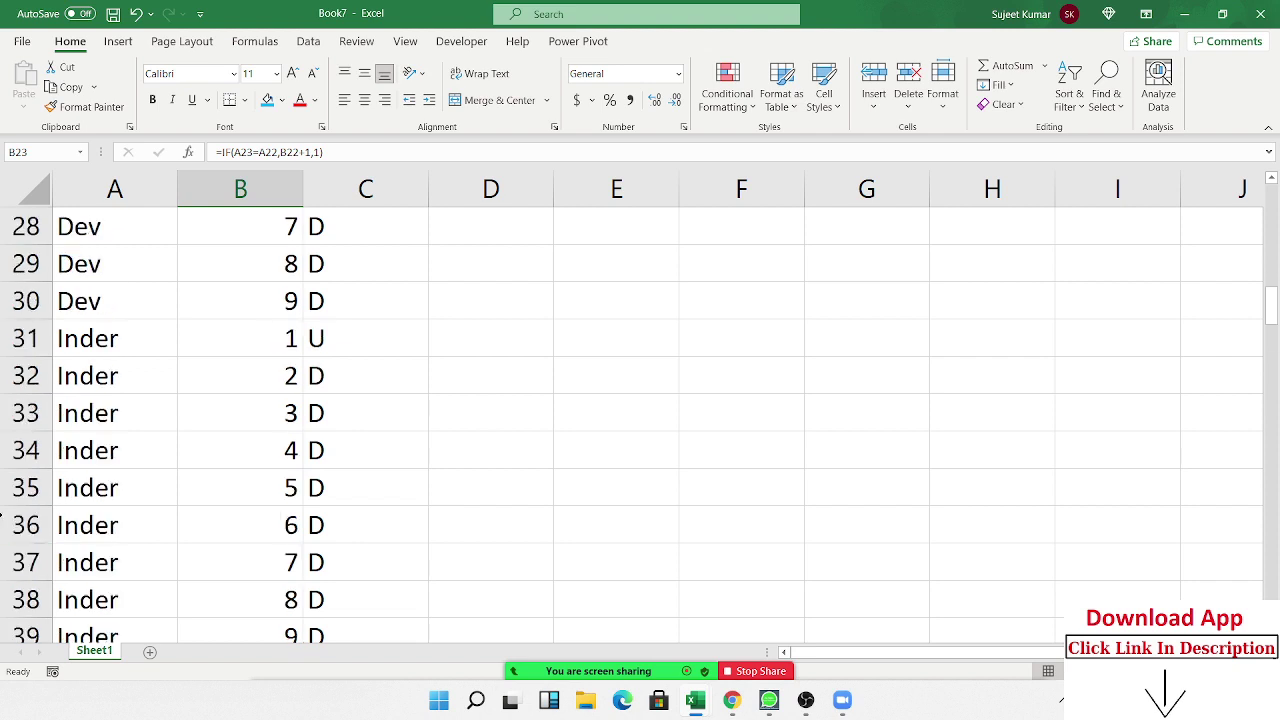
scroll(30, 467, up, 4)
scroll(30, 467, up, 3)
scroll(30, 467, up, 2)
scroll(30, 467, down, 5)
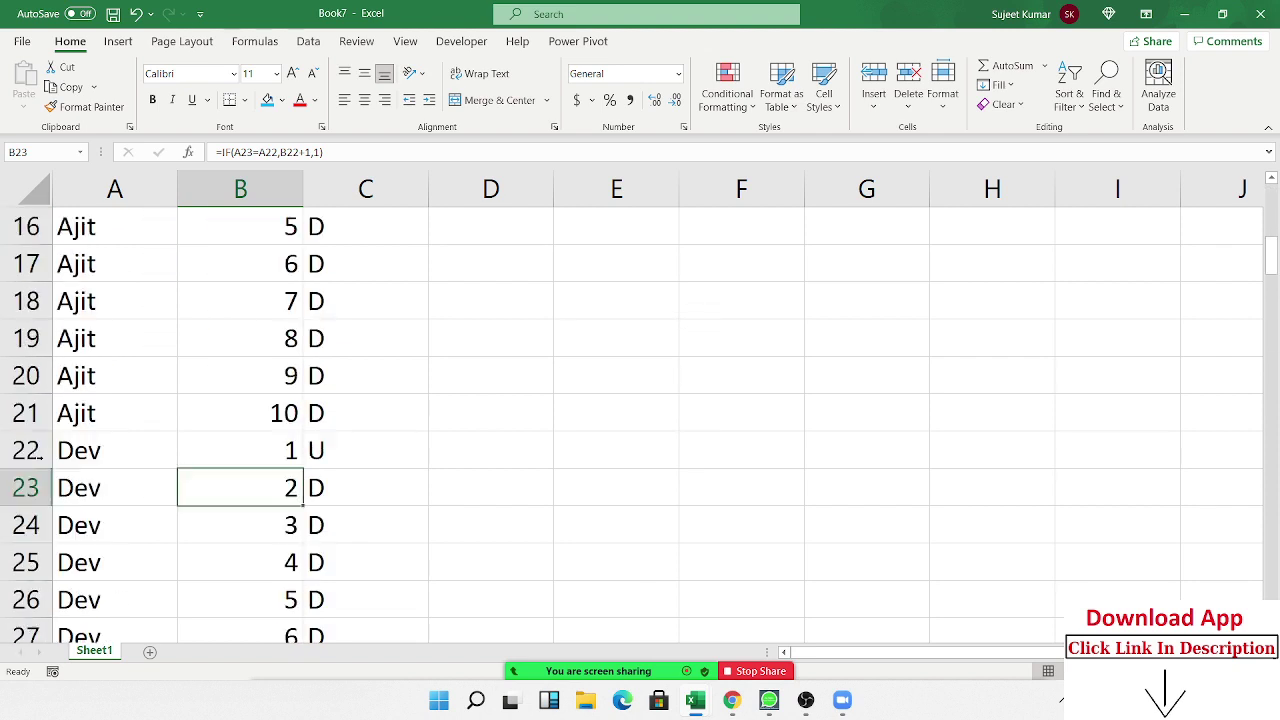
drag(97, 301, 65, 425)
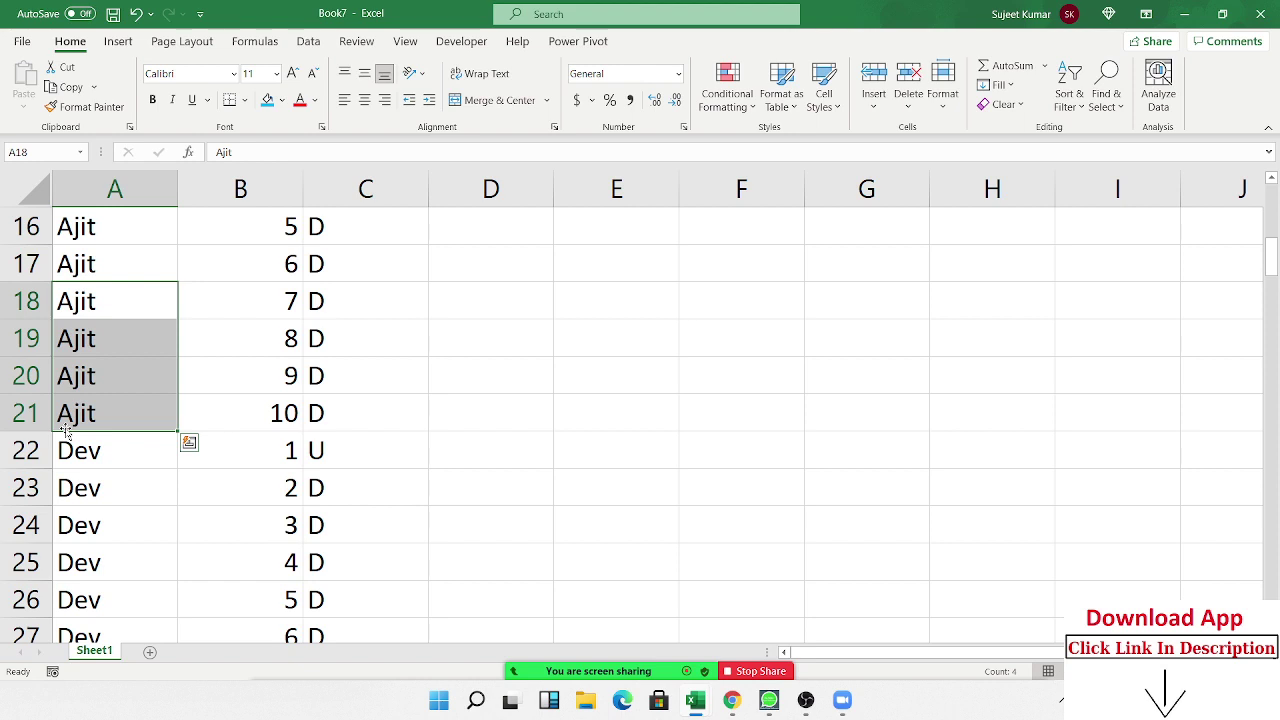
- Enter the headers ID, Name, City, Addres across E11:H11
scroll(429, 246, up, 5)
scroll(454, 272, down, 3)
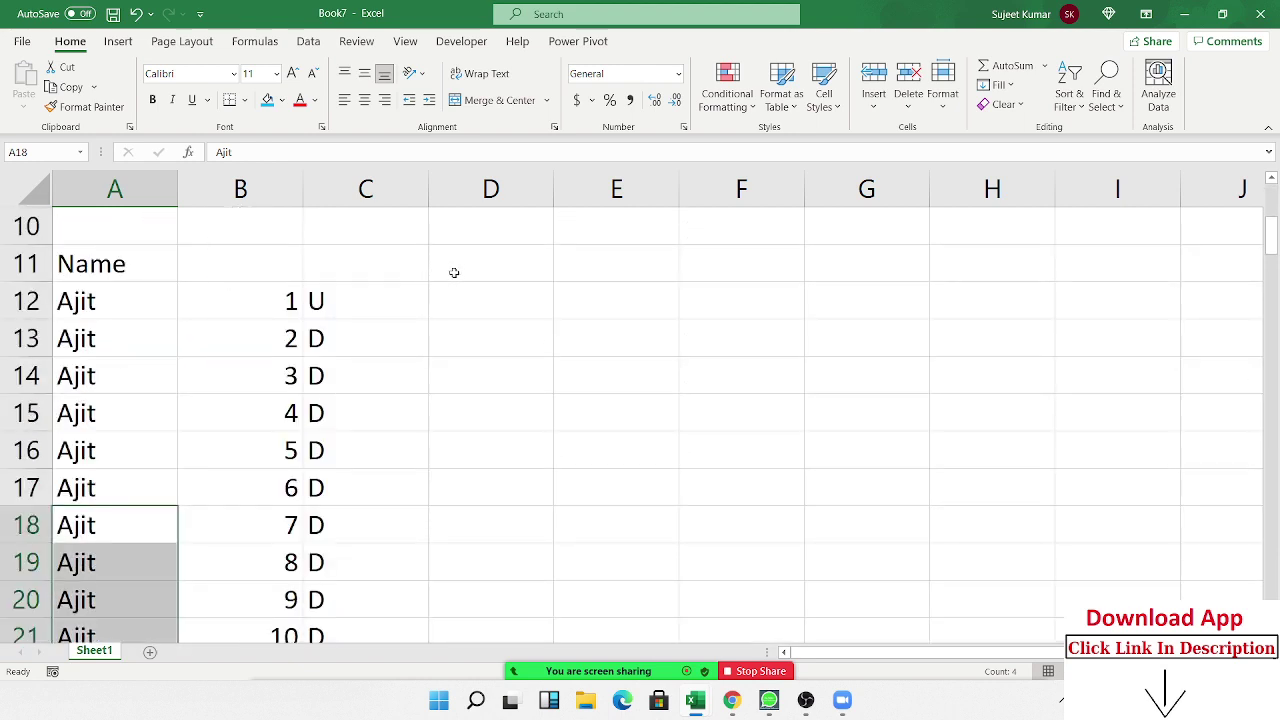
click(649, 267)
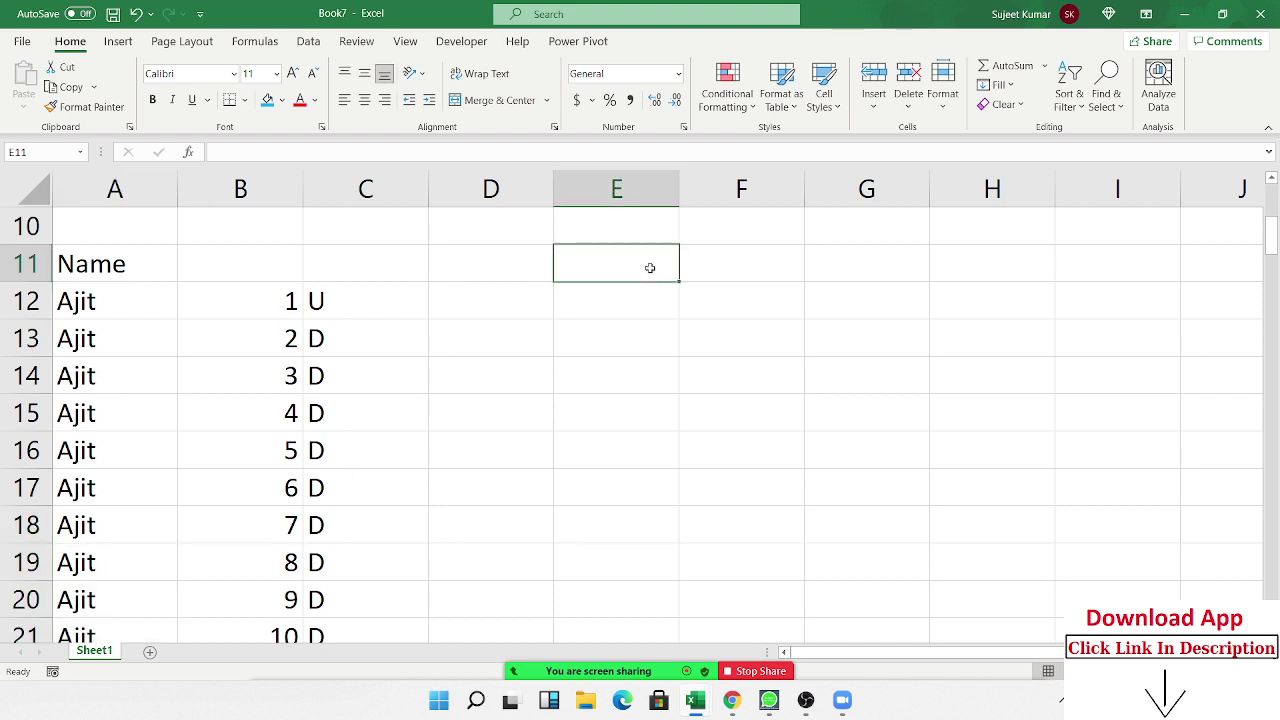
text(NAme)
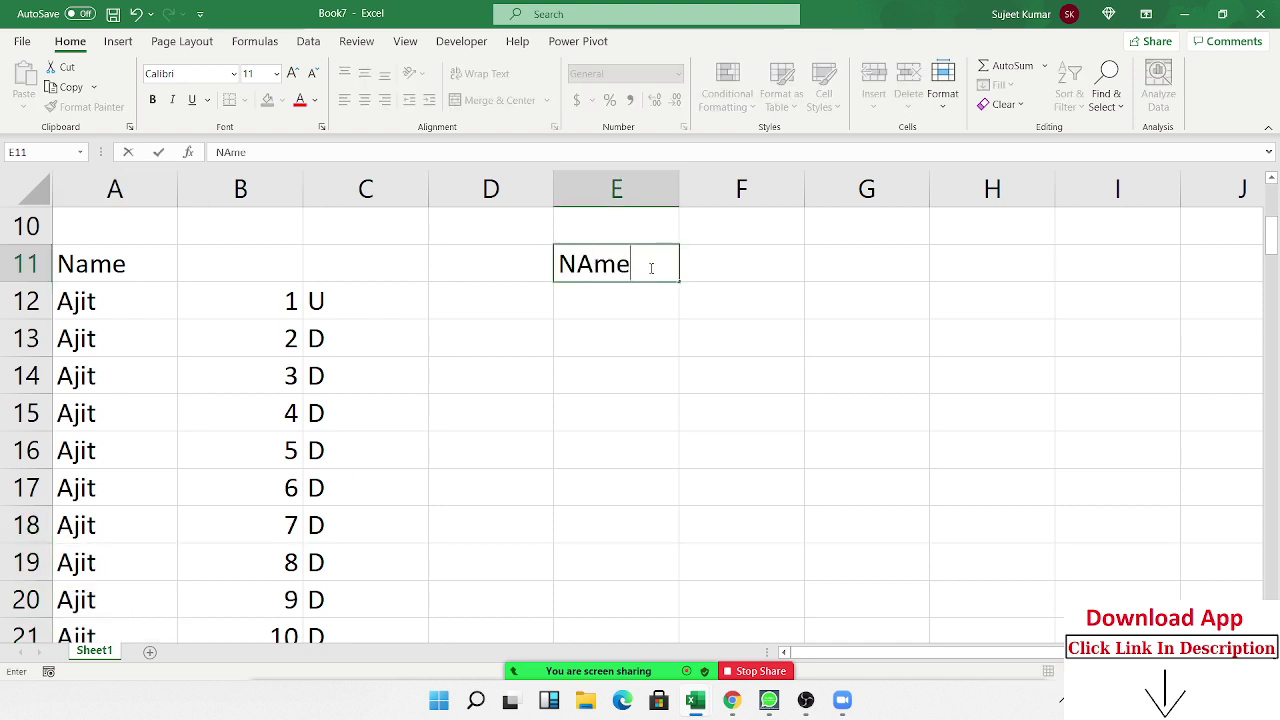
key(Tab)
click(649, 267)
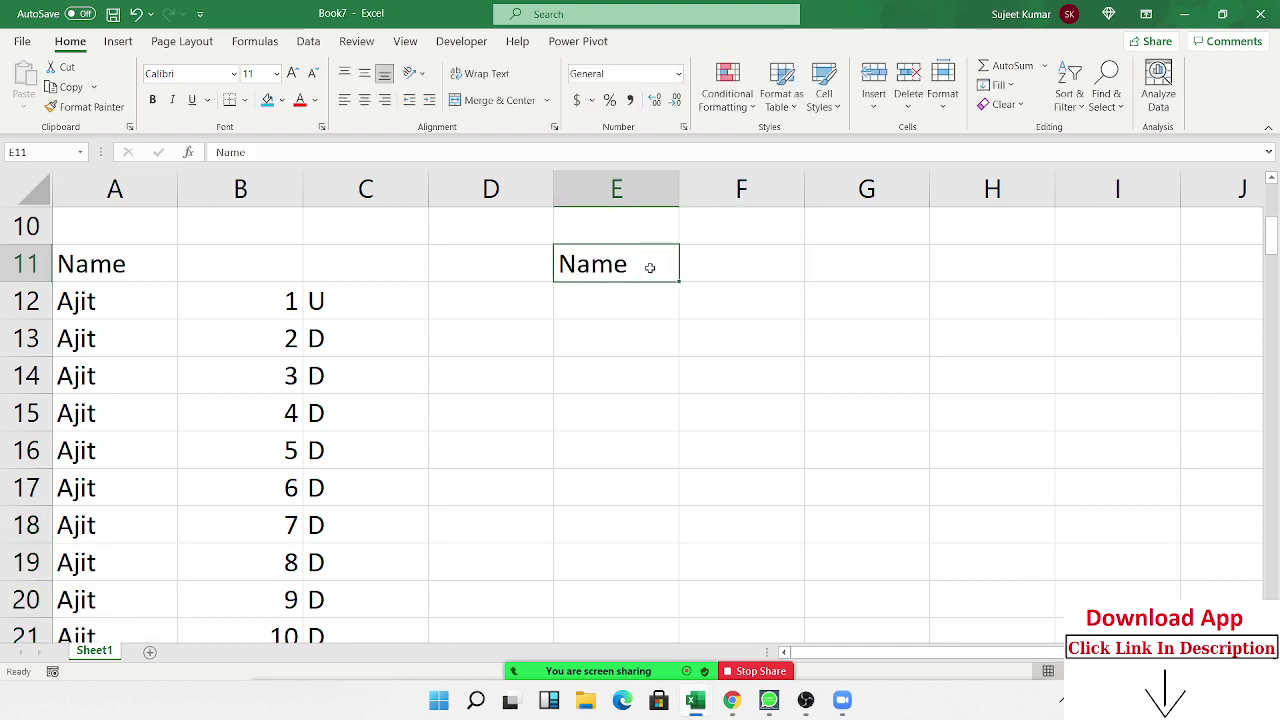
text(ID)
key(Tab)
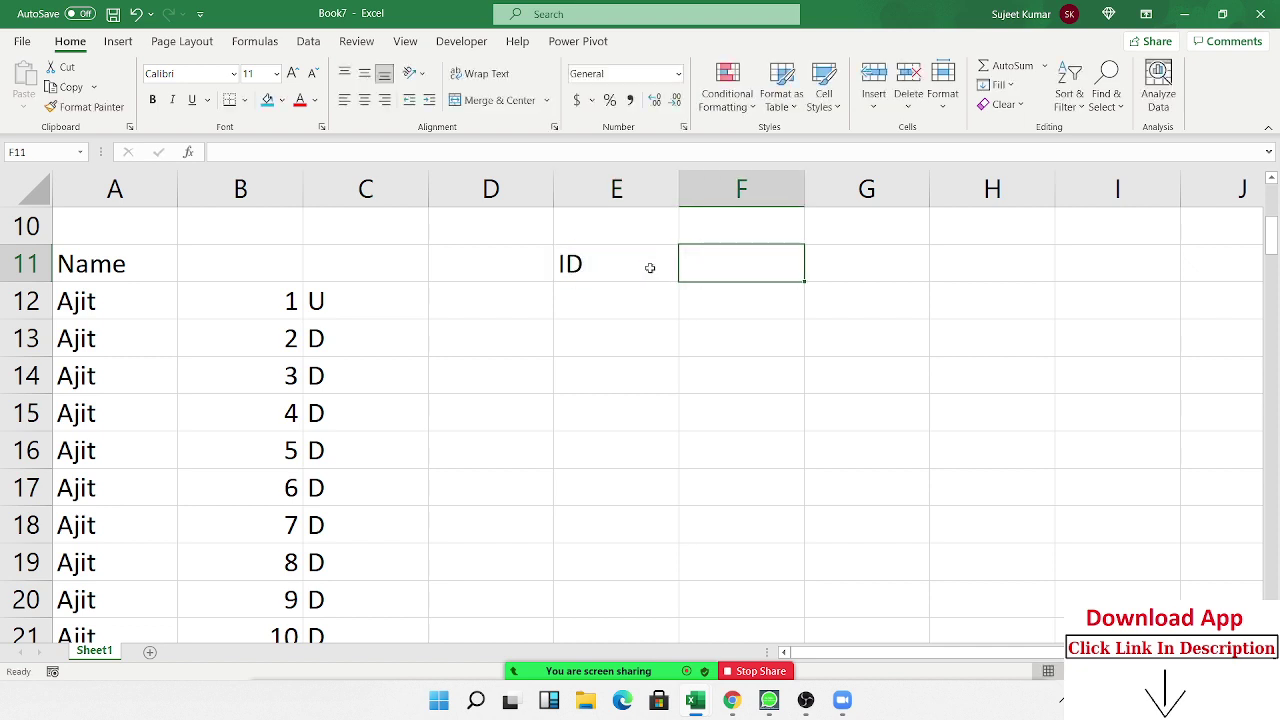
text(NAme)
key(Tab)
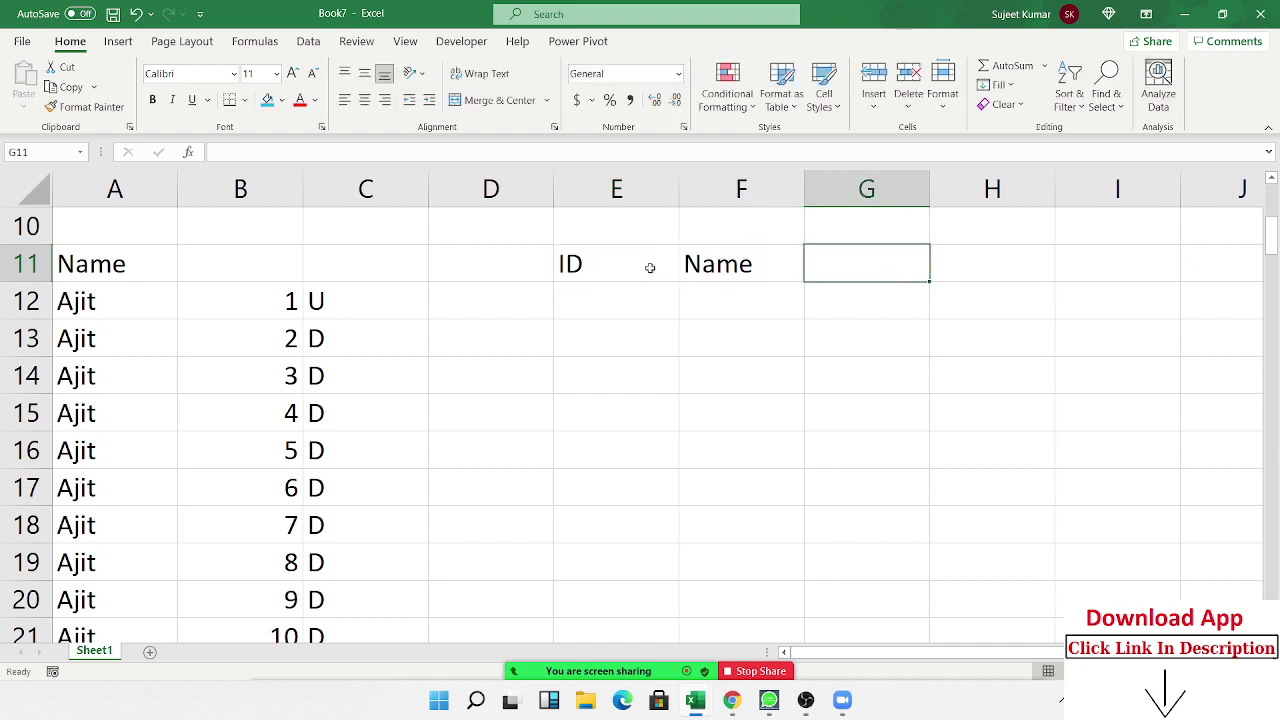
text(City)
key(Tab)
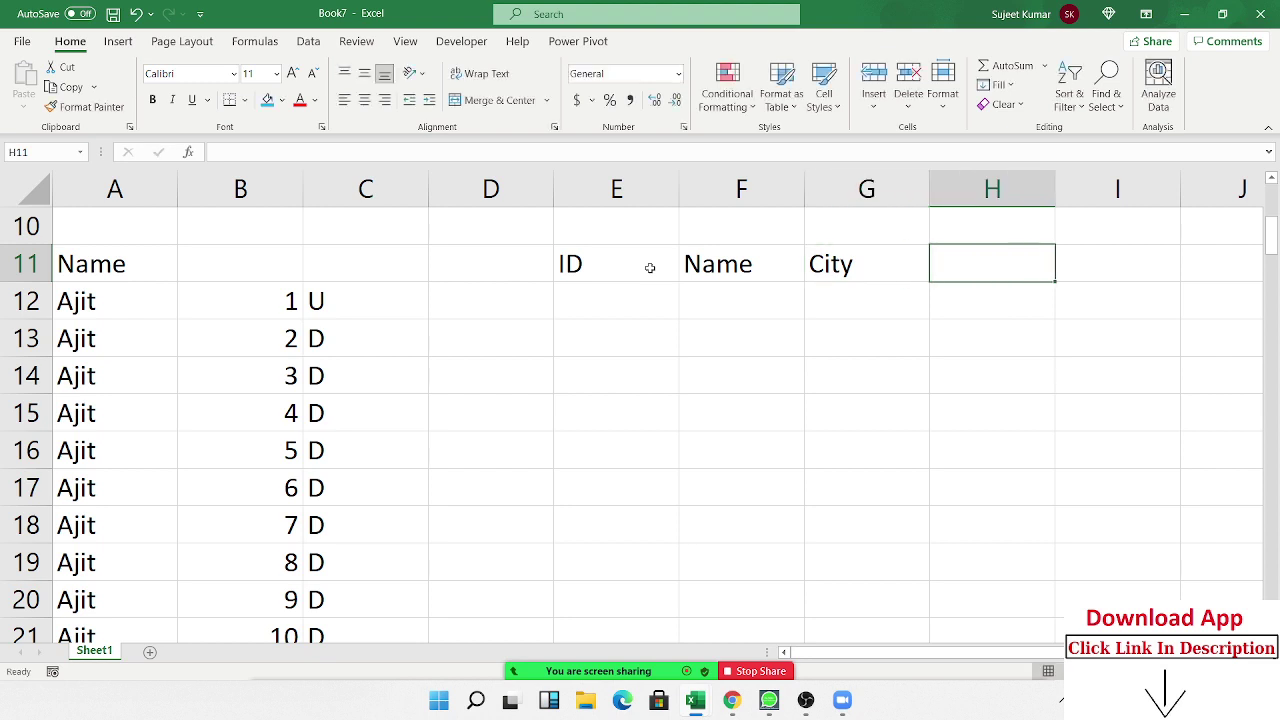
text(Addre)
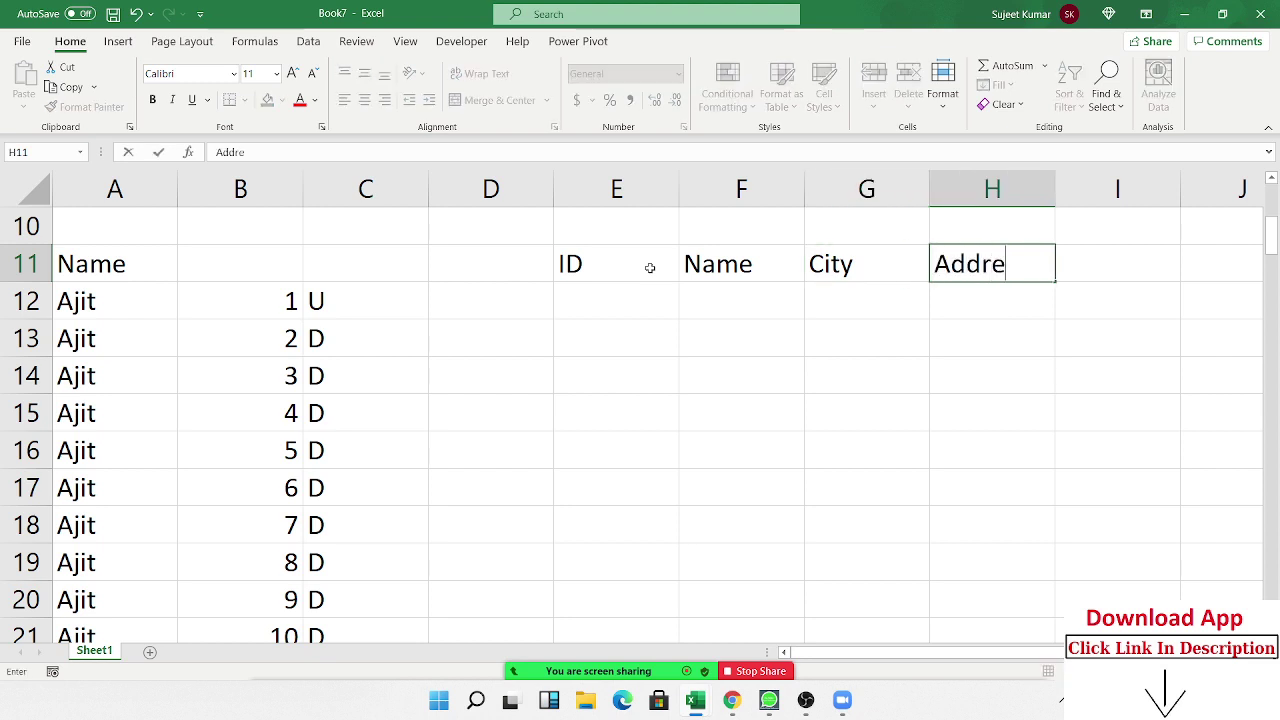
text(s)
key(Return)
- Fill the first record in row 12 with ID 1, a name, Delhi and F101
text(1)
key(ctrl+Return)
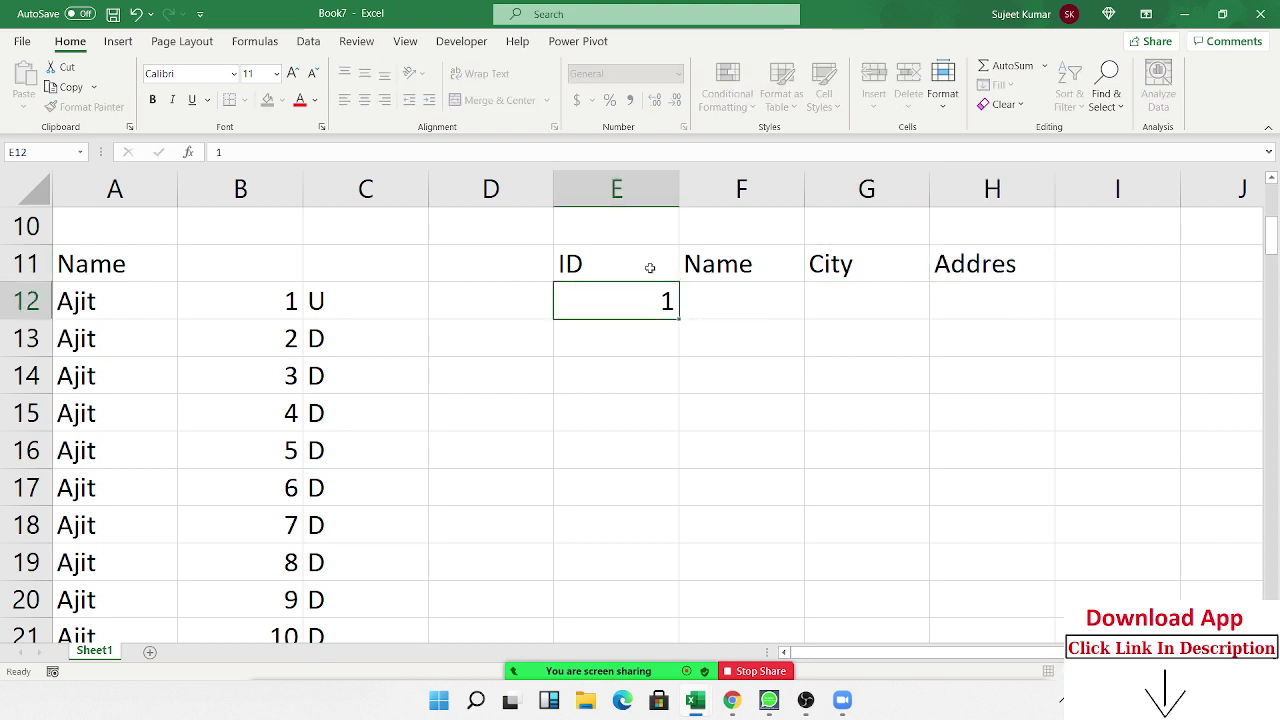
key(Tab)
text(Puja)
key(Tab)
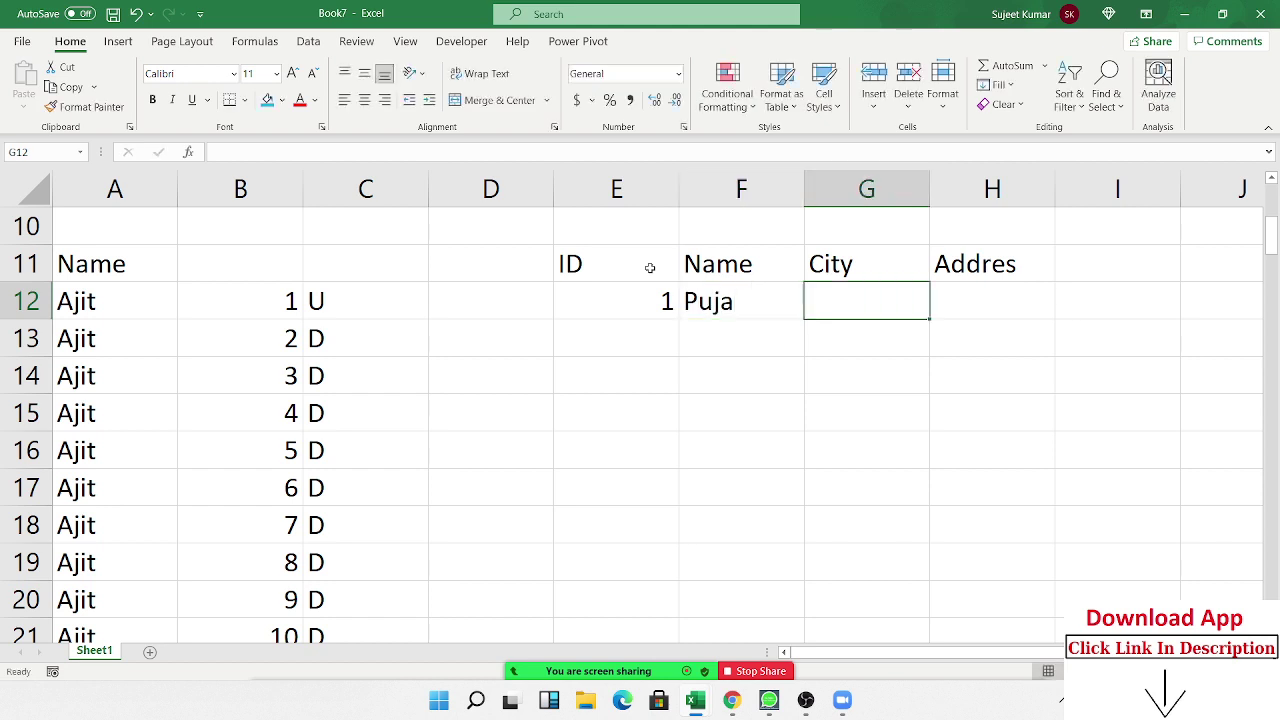
text(Delhi)
key(Tab)
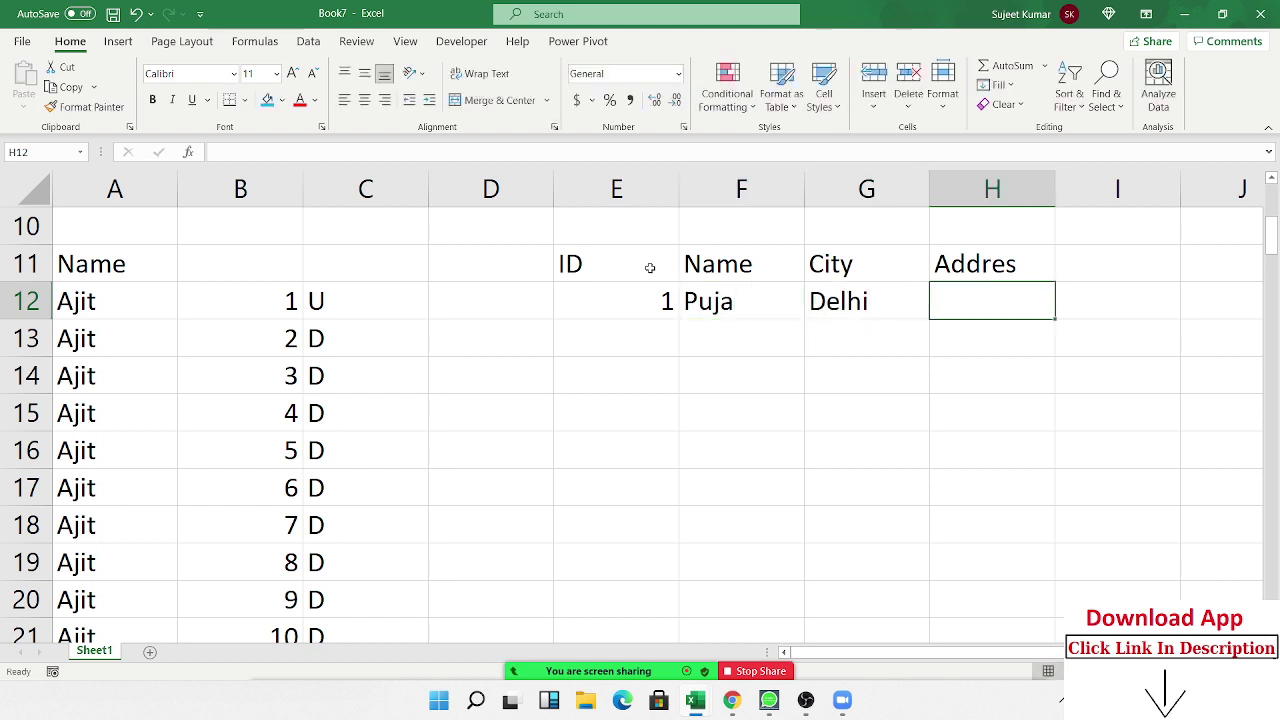
text(F101)
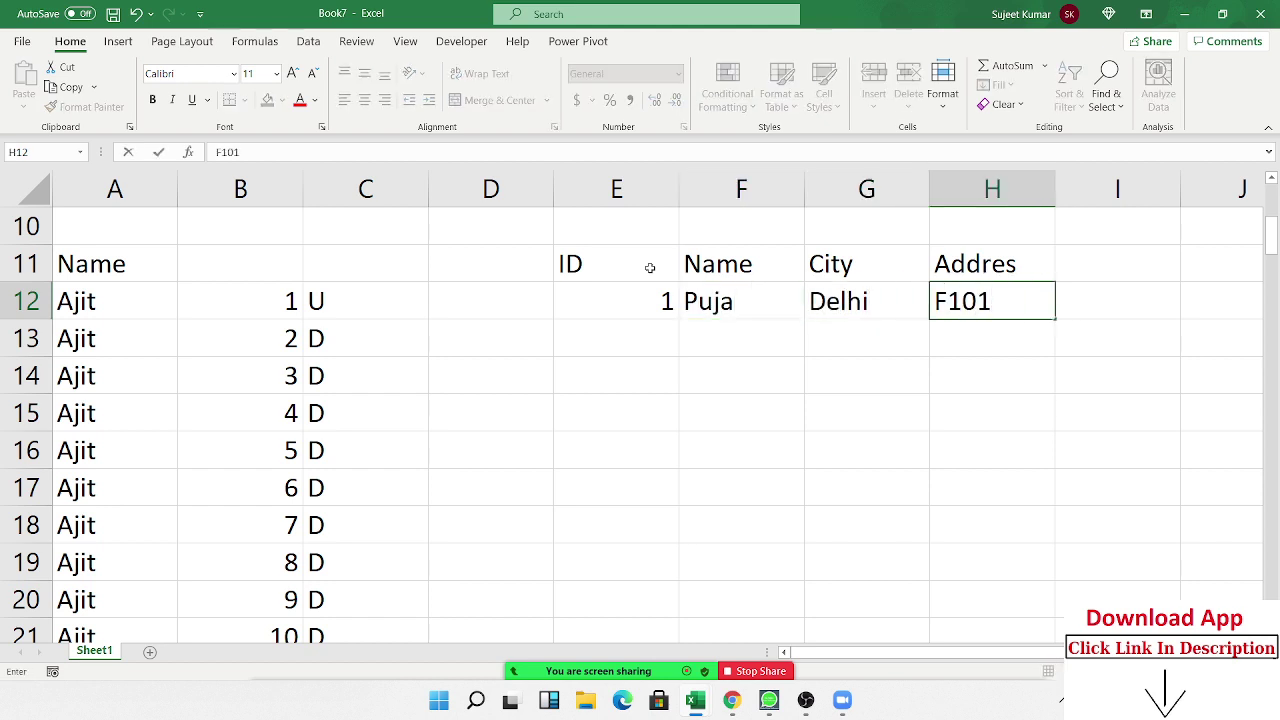
key(Return)
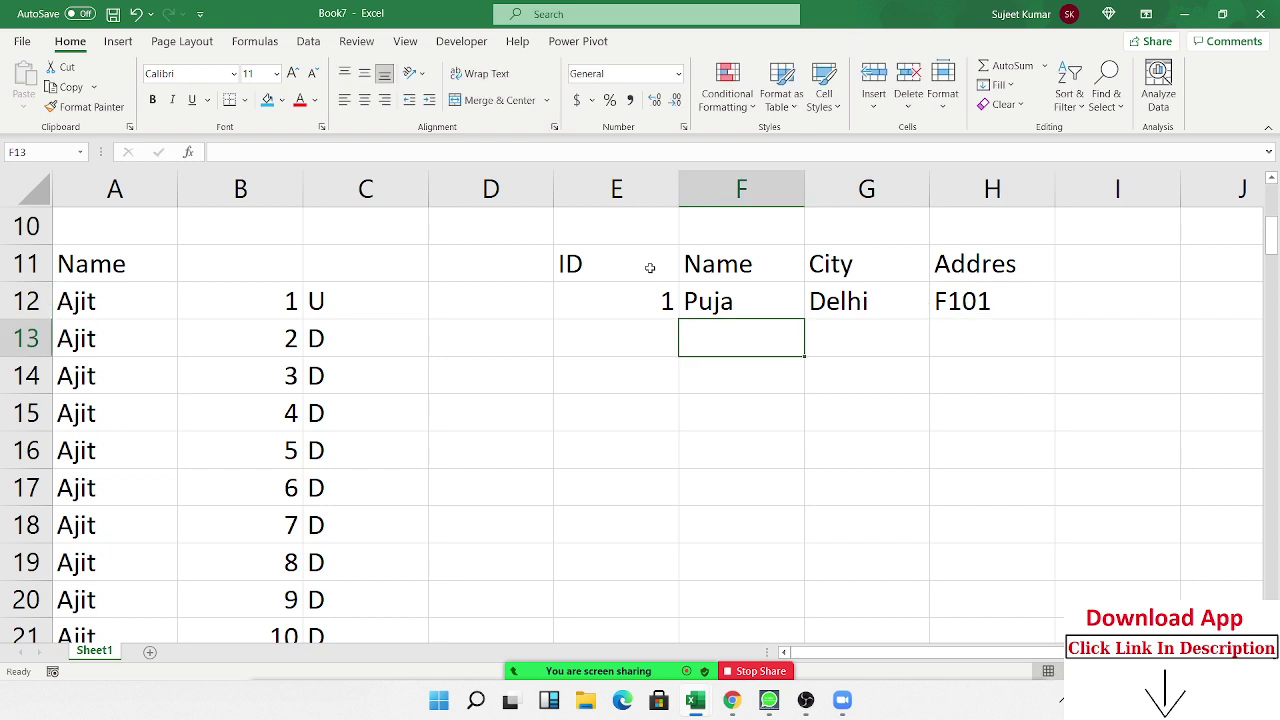
key(Left)
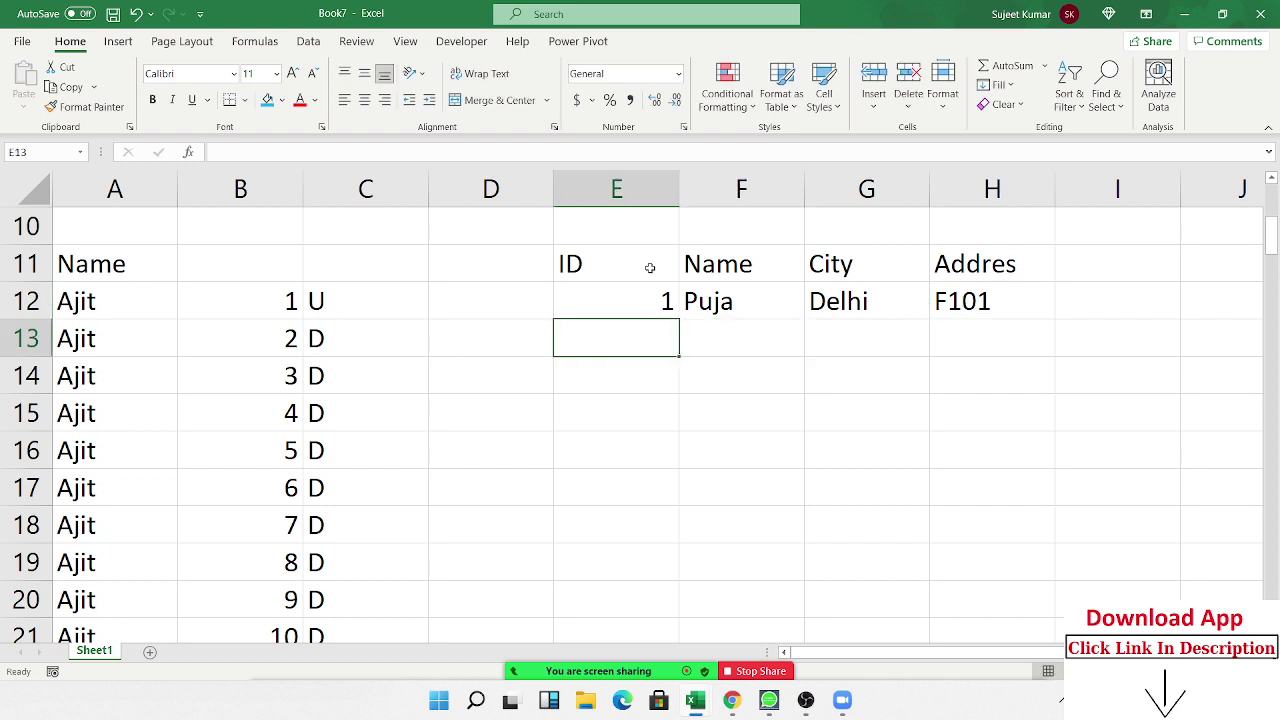
- Enter =IF(F13>0,E12+1,"") in E13 so the ID appears only when a name exists
text(2)
key(Escape)
text(=i)
key(Tab)
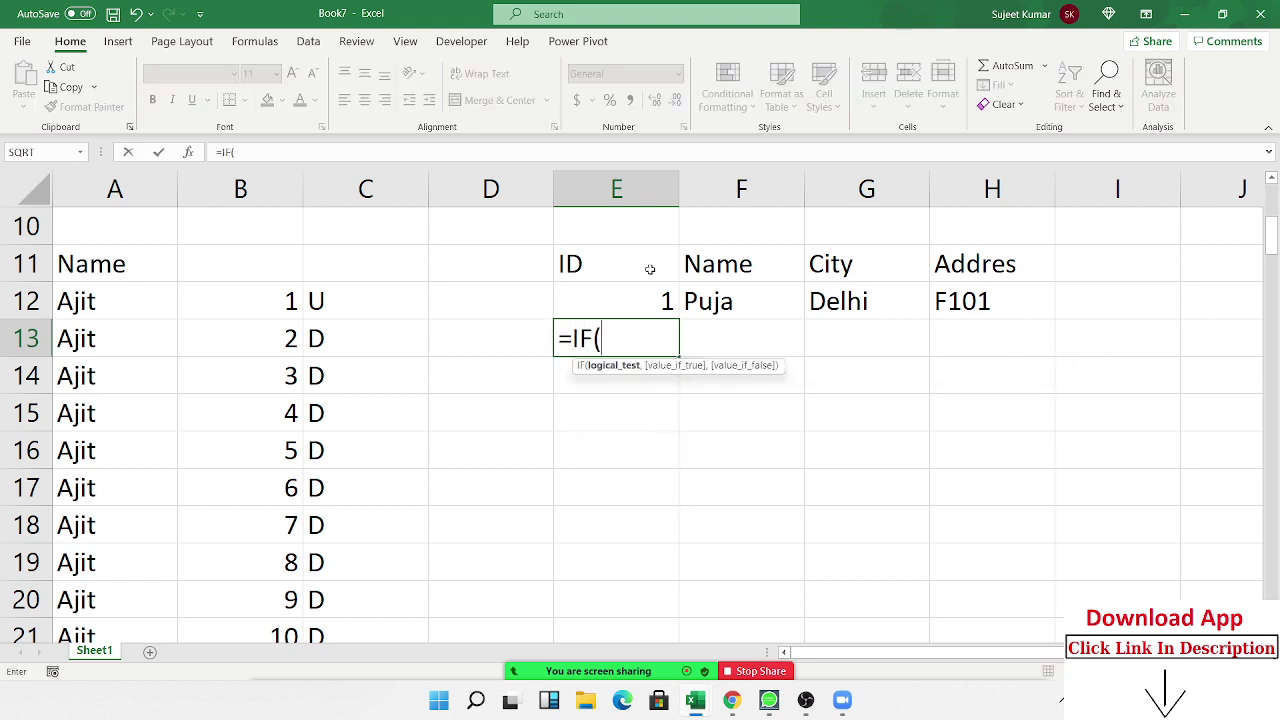
key(Right)
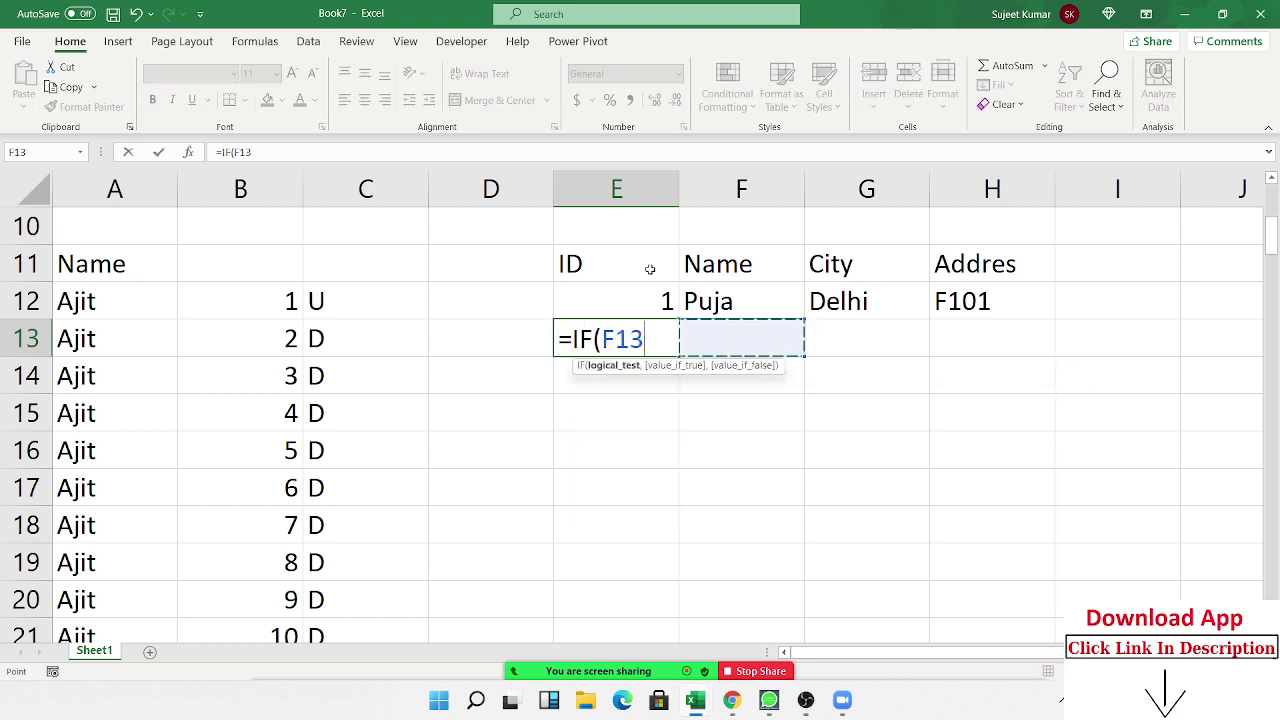
text(>0)
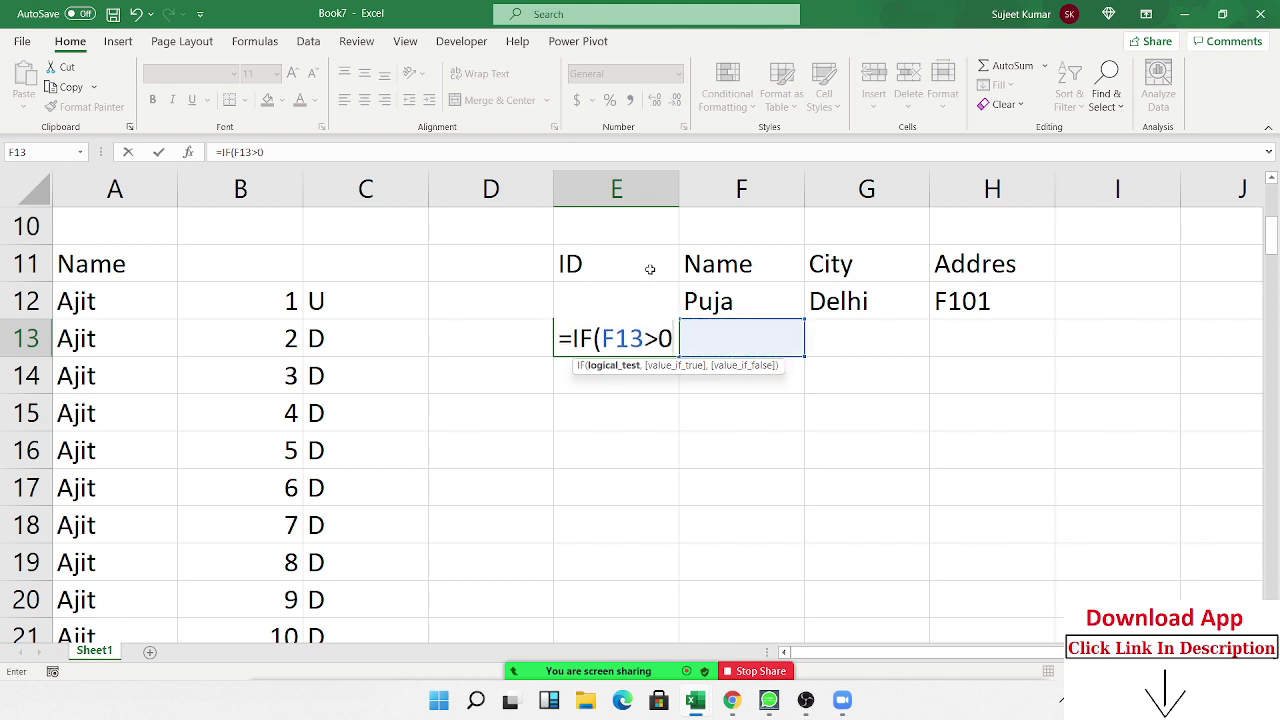
text(,)
key(Up)
text(+)
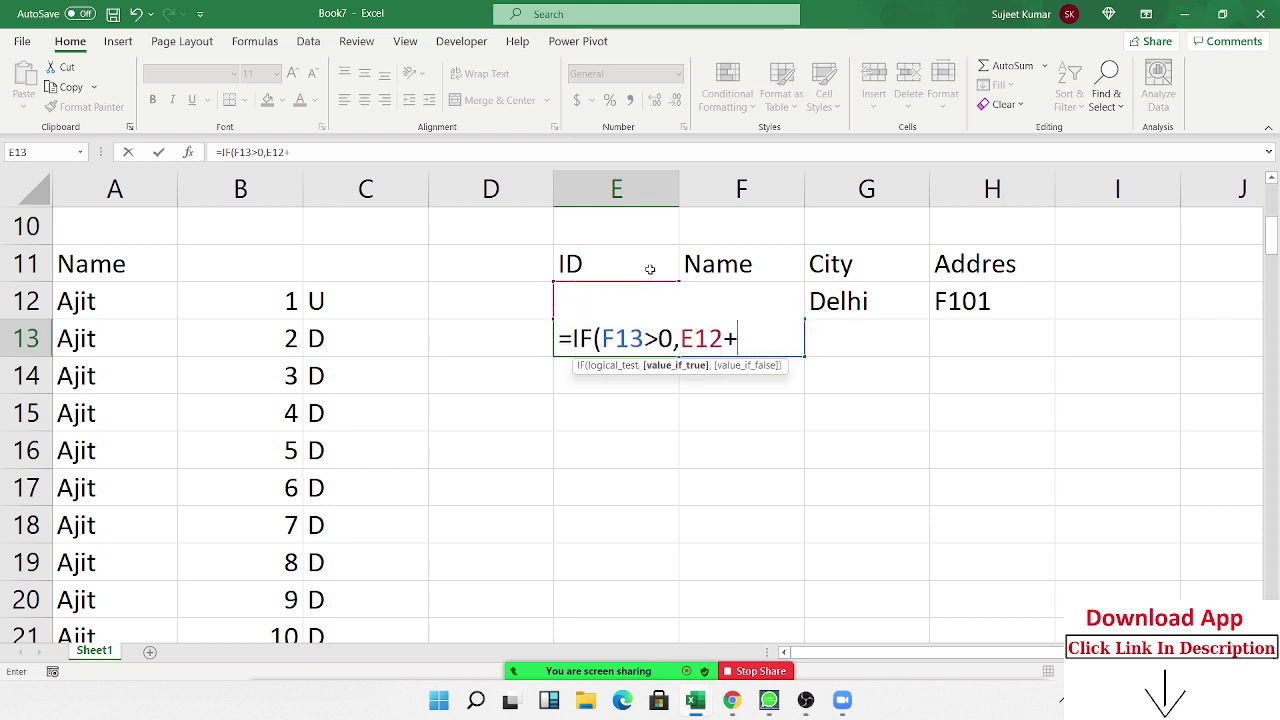
text(1,)
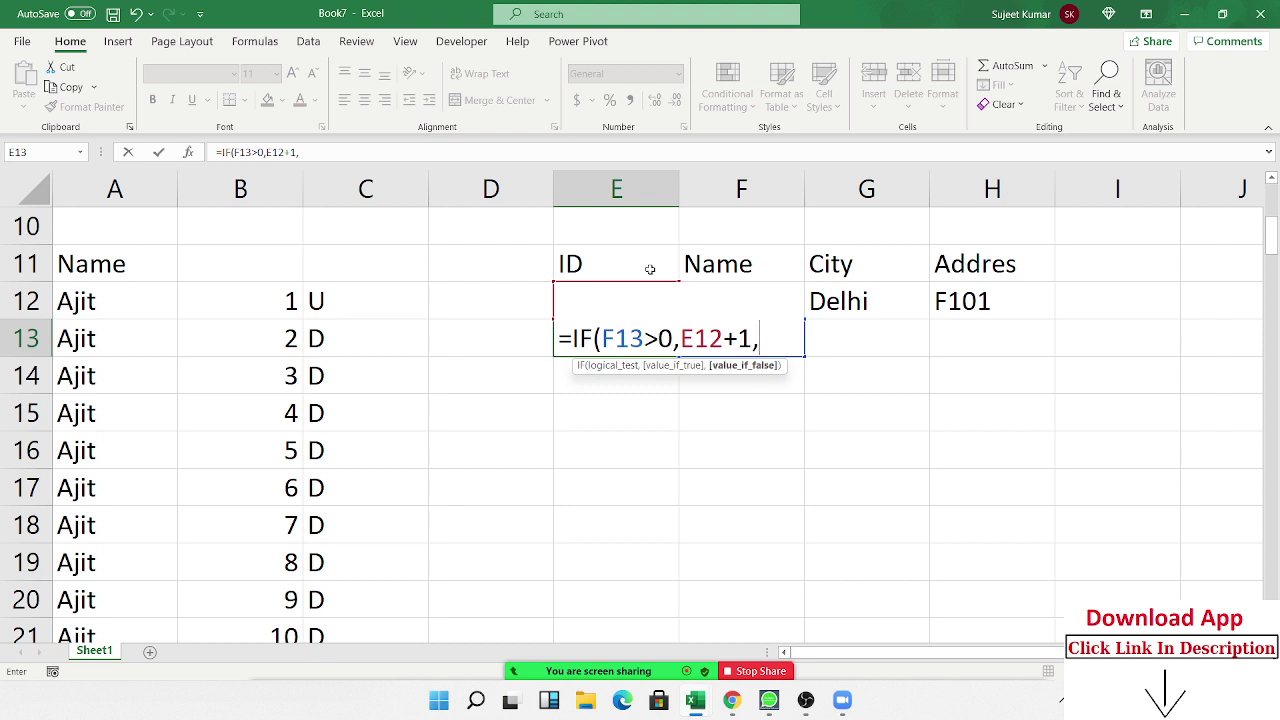
text("")
key(ctrl+Return)
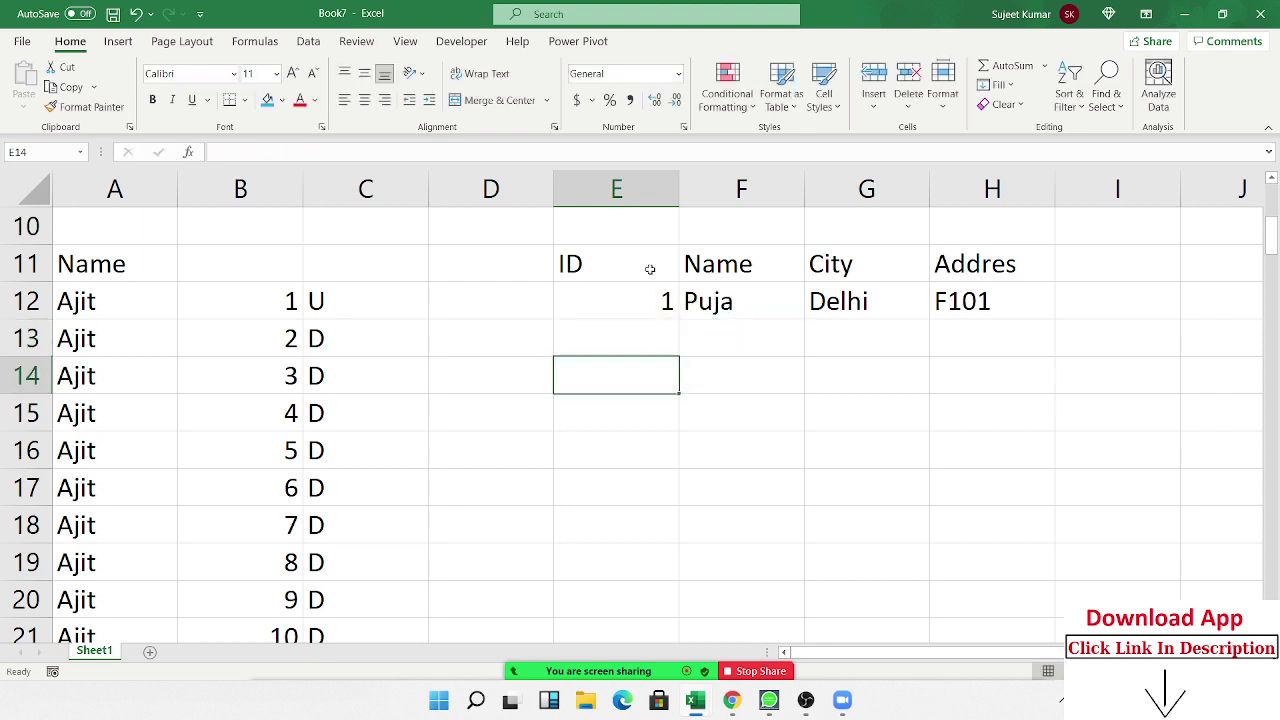
key(F2)
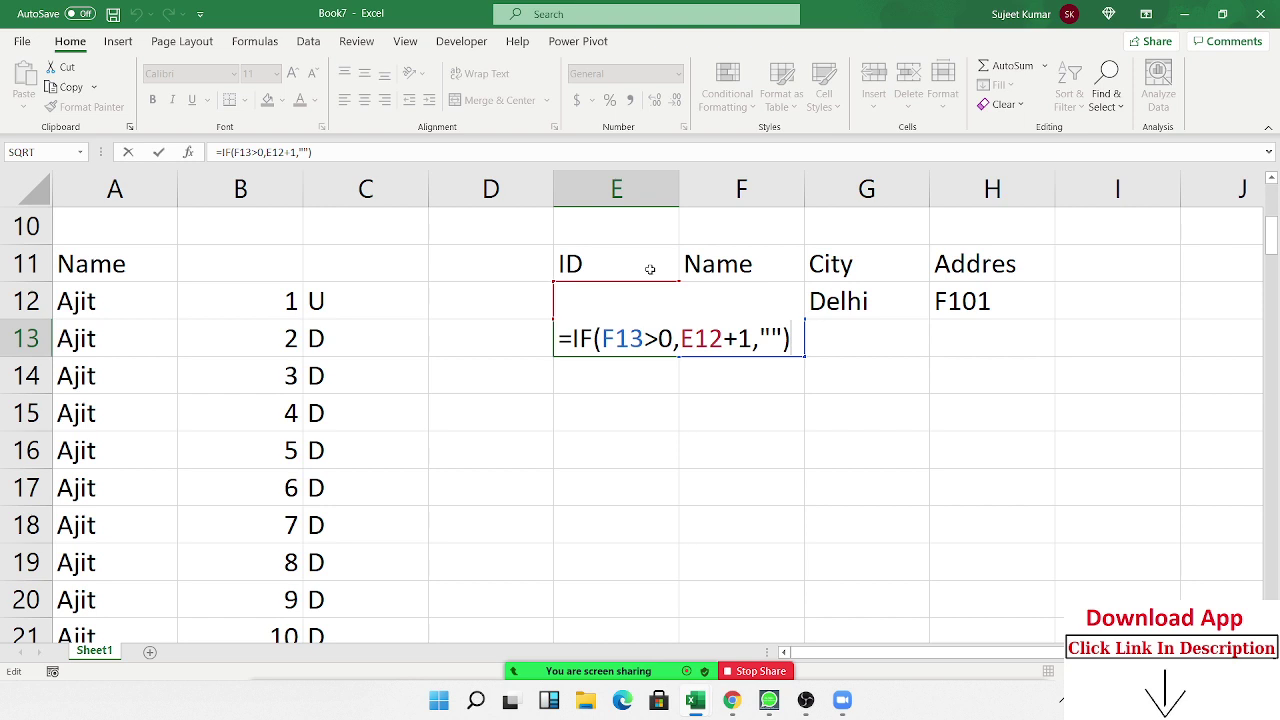
key(ctrl+Return)
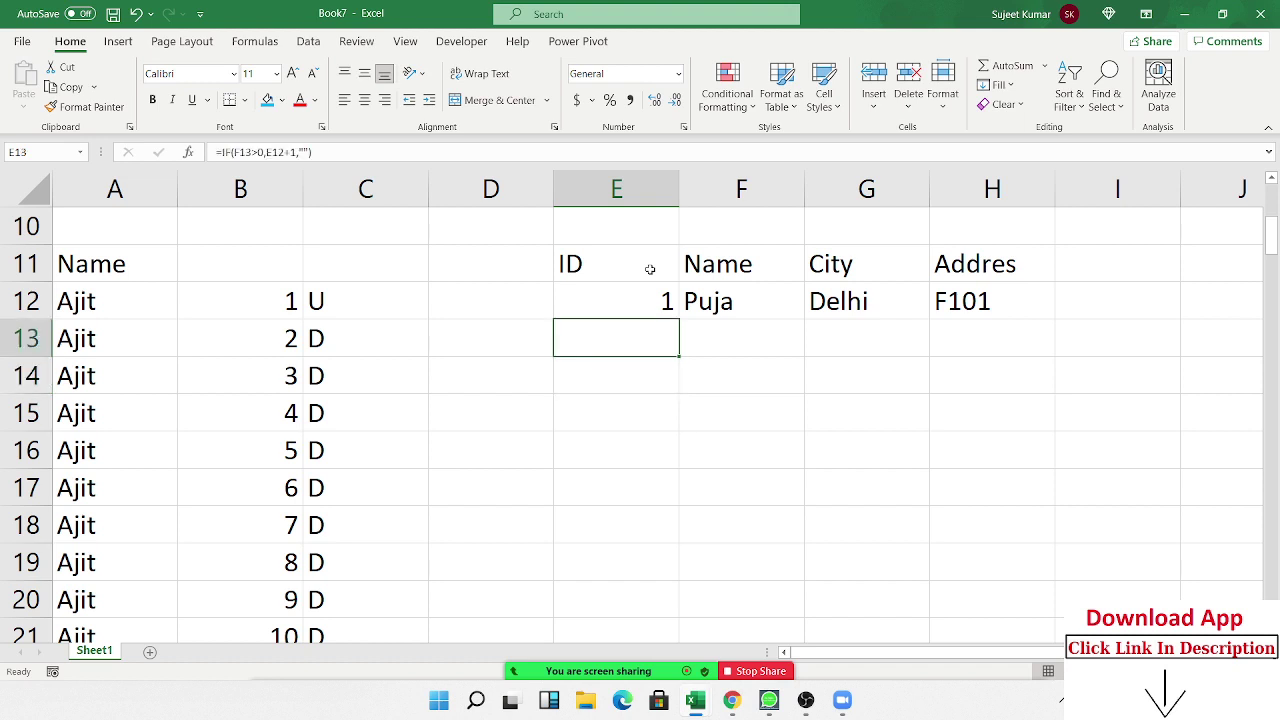
key(shift+Down)
key(shift+Down)
key(shift+Down)
key(shift+Down)
key(shift+Down)
key(shift+Down)
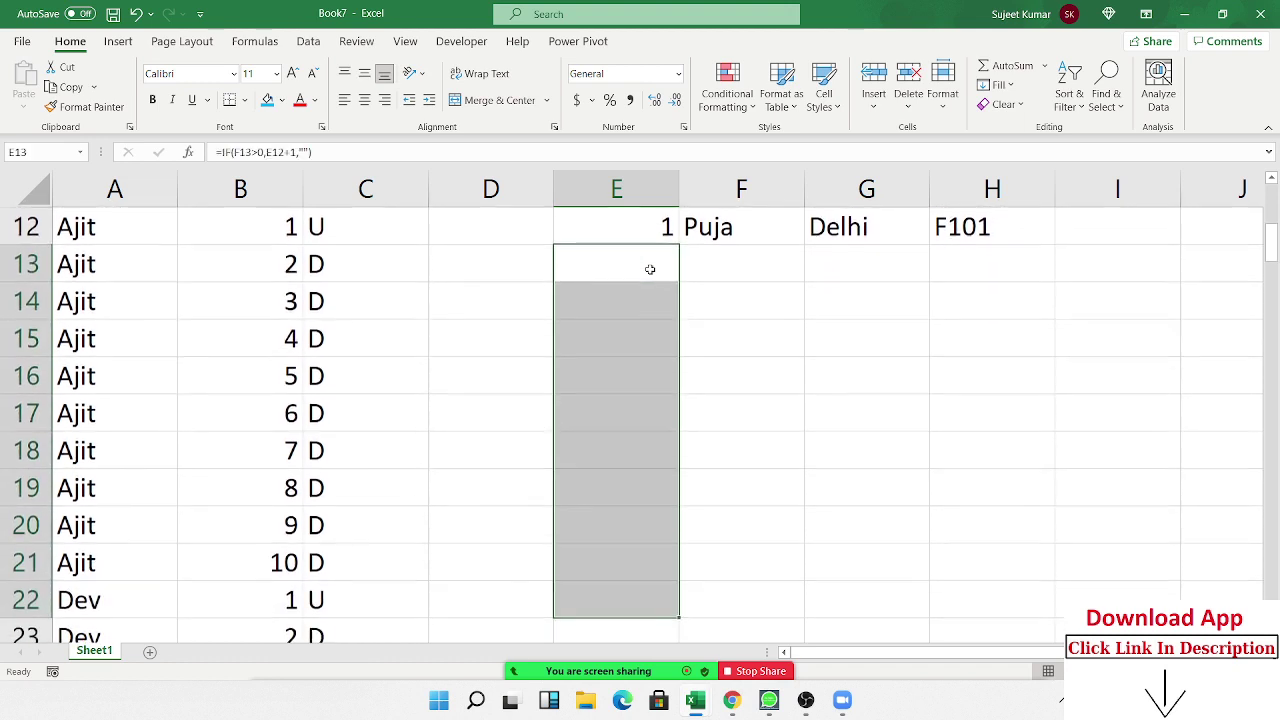
key(Up)
key(Up)
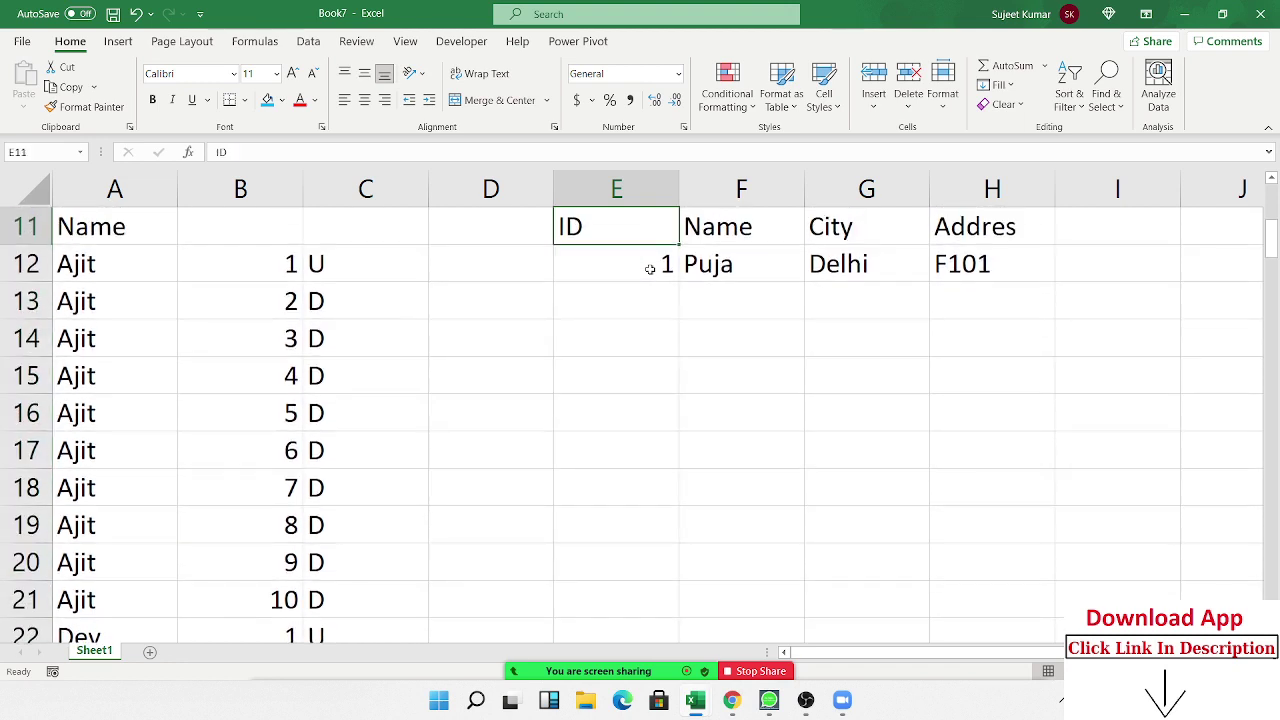
- Enter Delhi in F13 by mistake, then move back up to that cell
key(Down)
key(Down)
key(Right)
text(D)
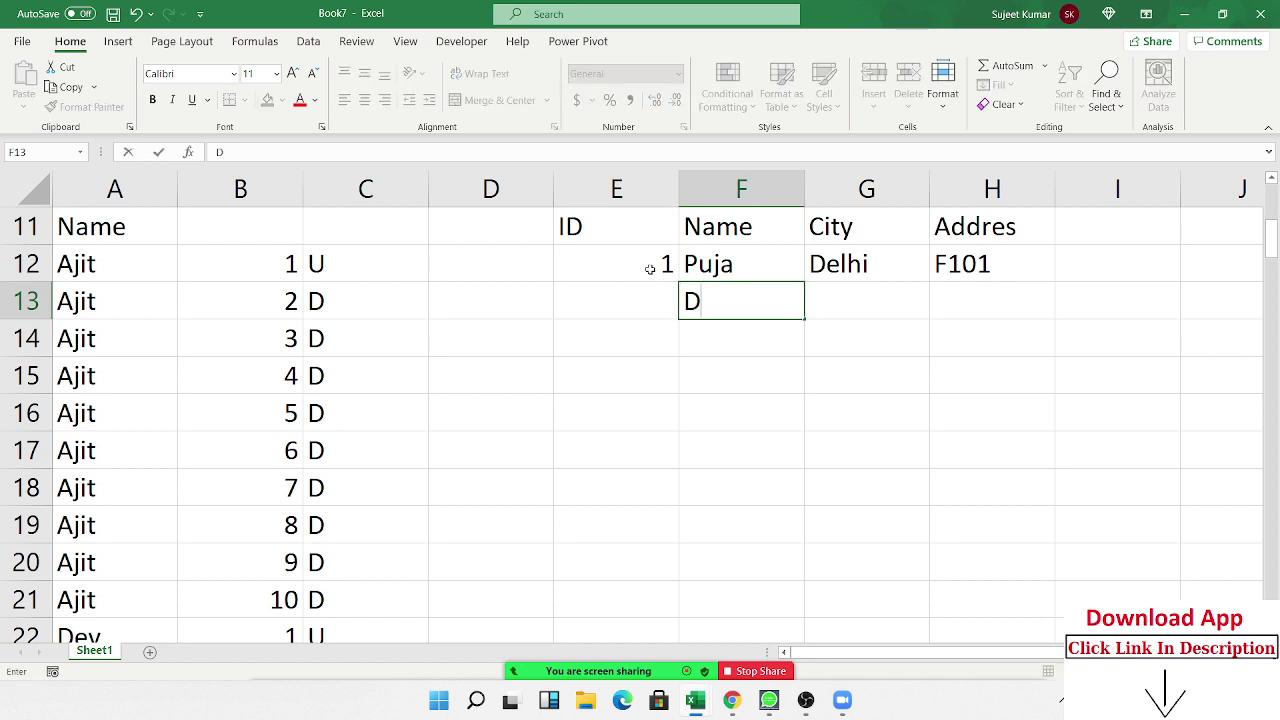
text(elji)
key(BackSpace)
key(BackSpace)
text(hi)
key(Return)
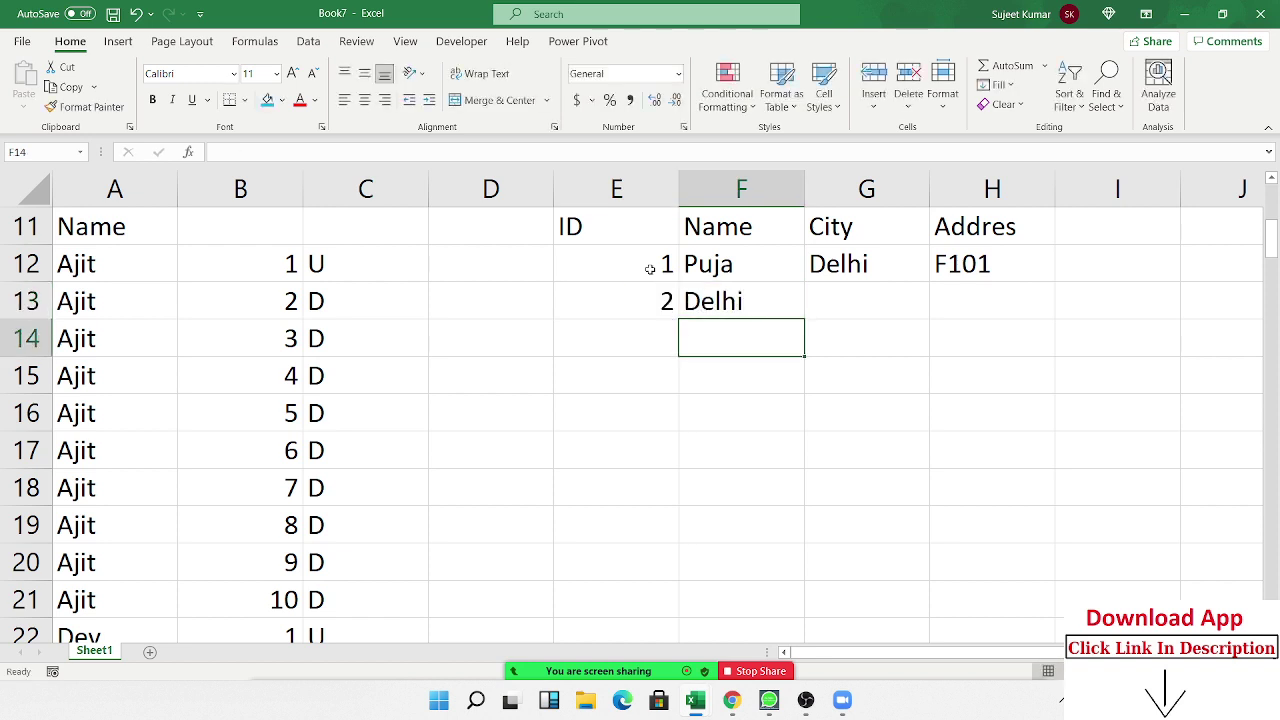
key(Up)
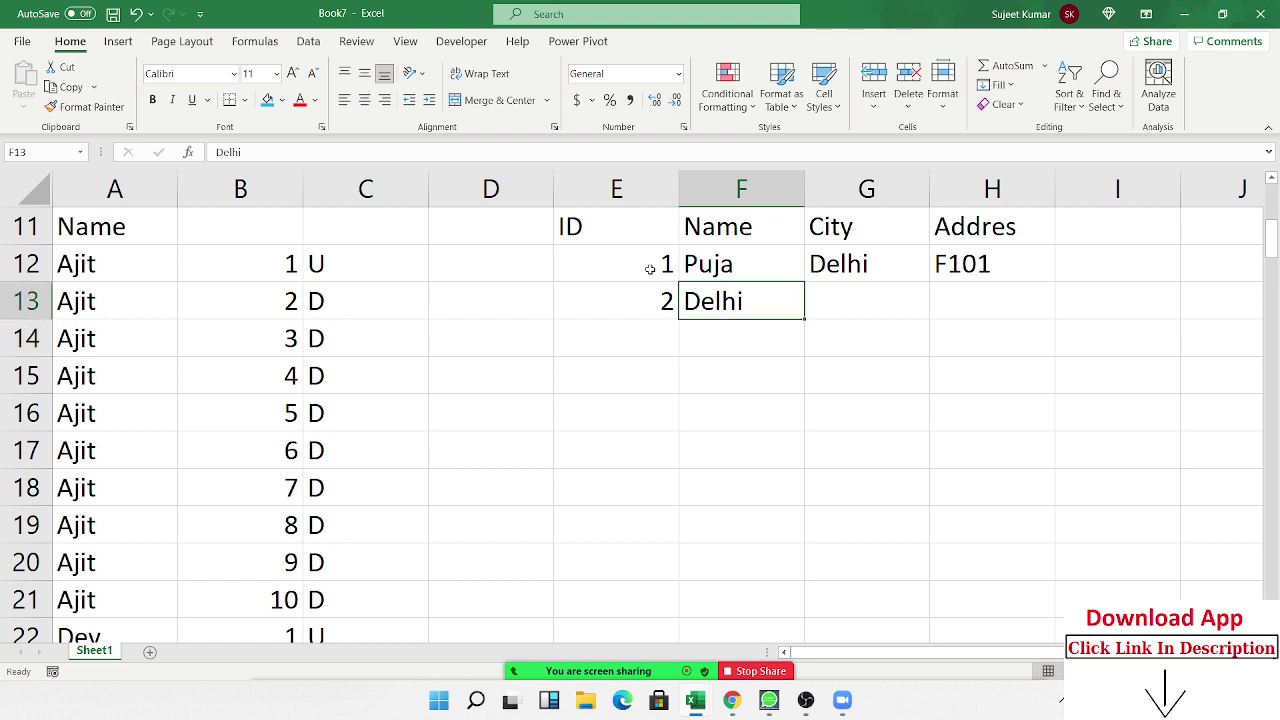
- Enter four names in F13:F16 so IDs 2 to 5 appear automatically
text(Om)
key(Return)
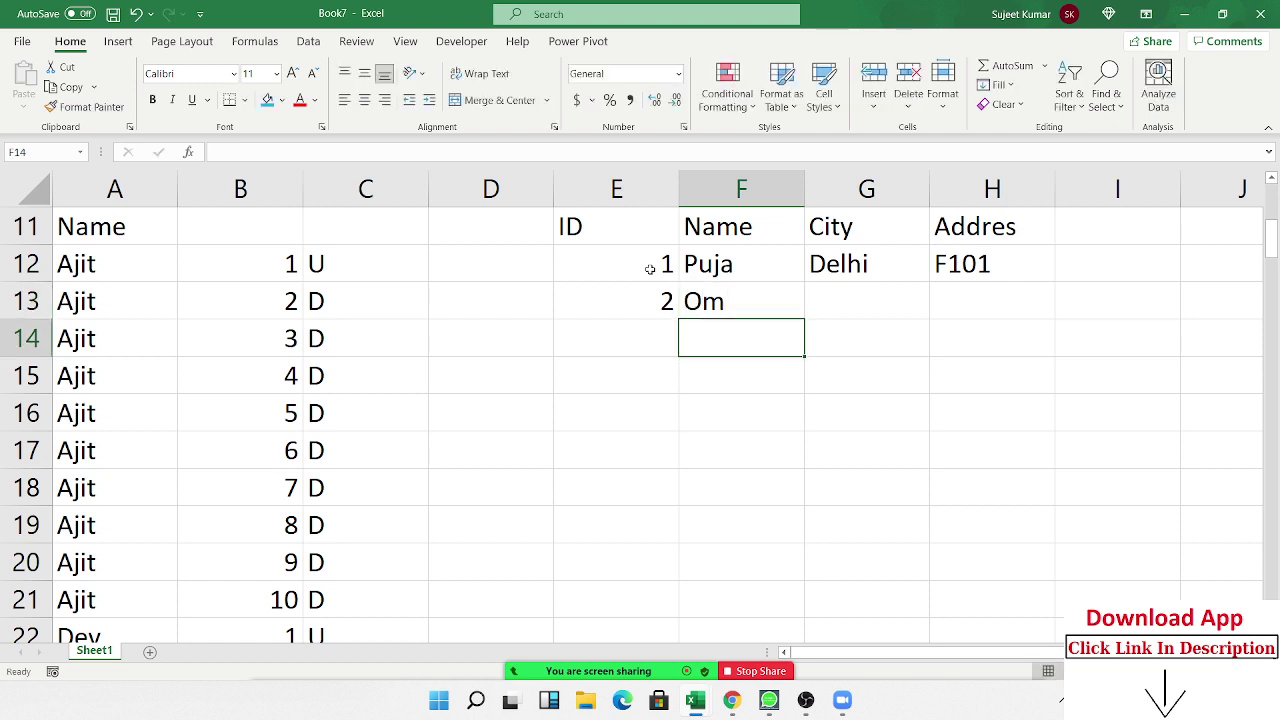
text(Kavita)
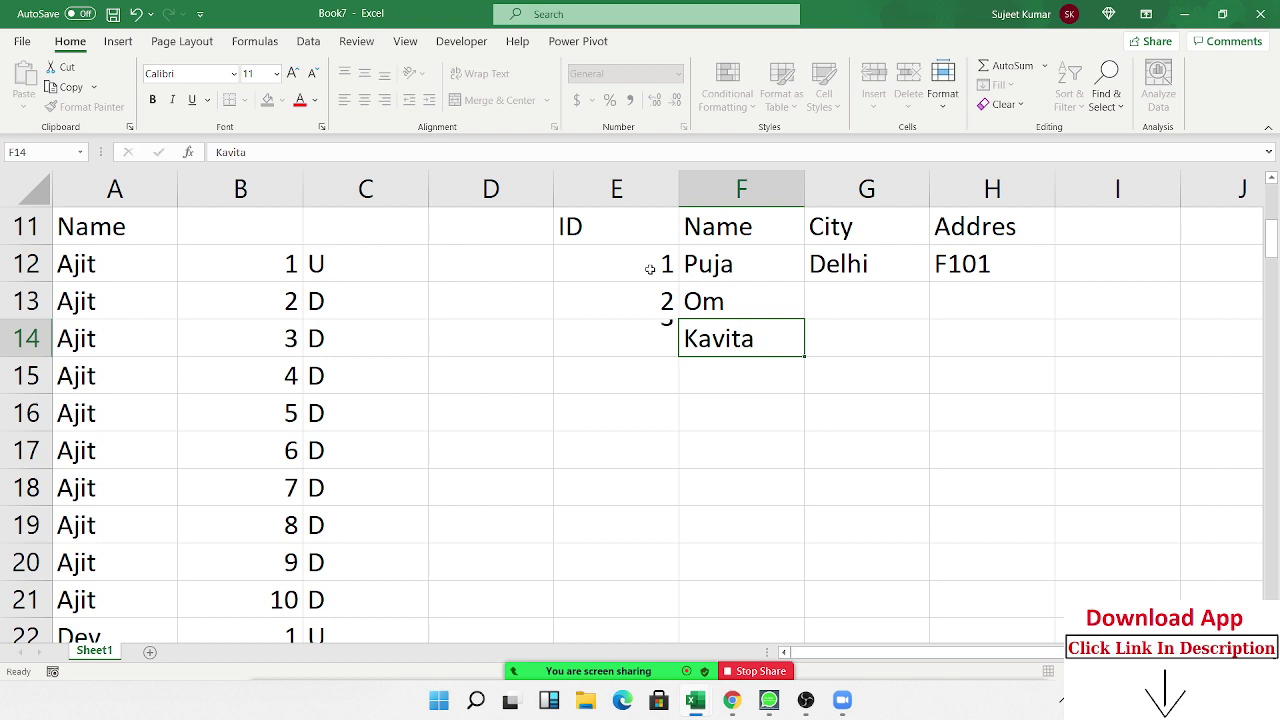
key(Return)
text(M)
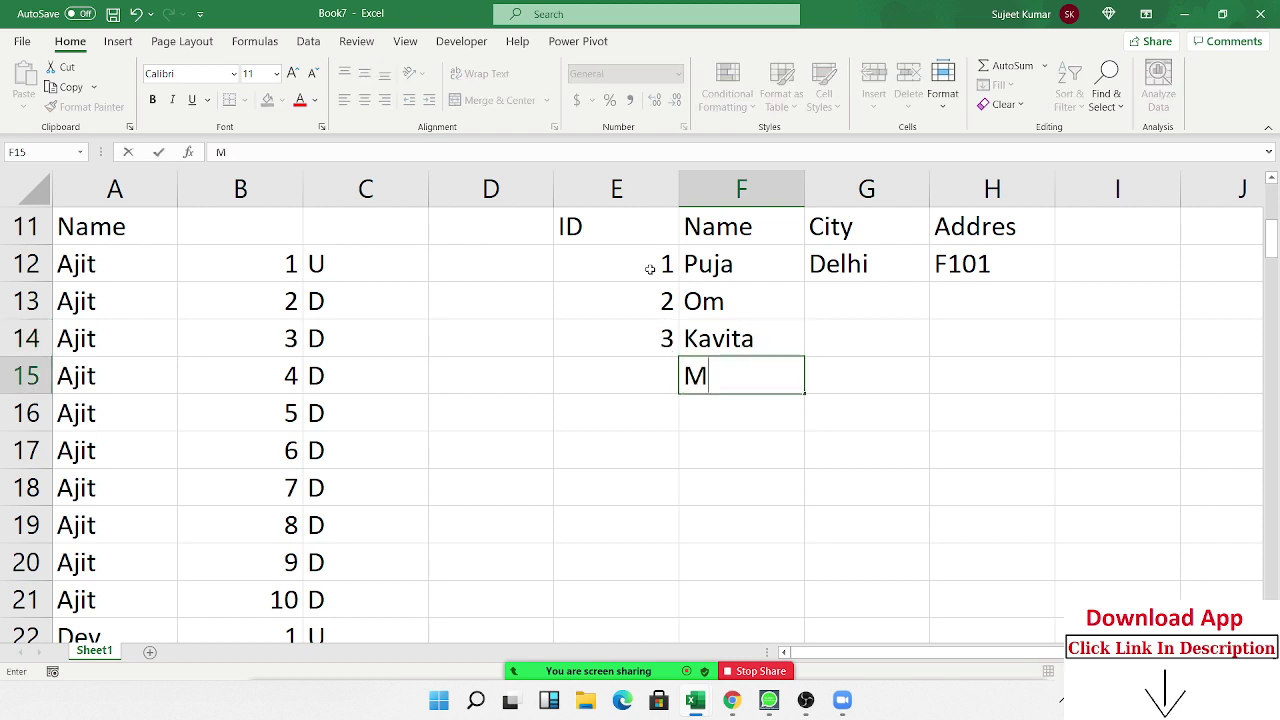
text(ohit)
key(Return)
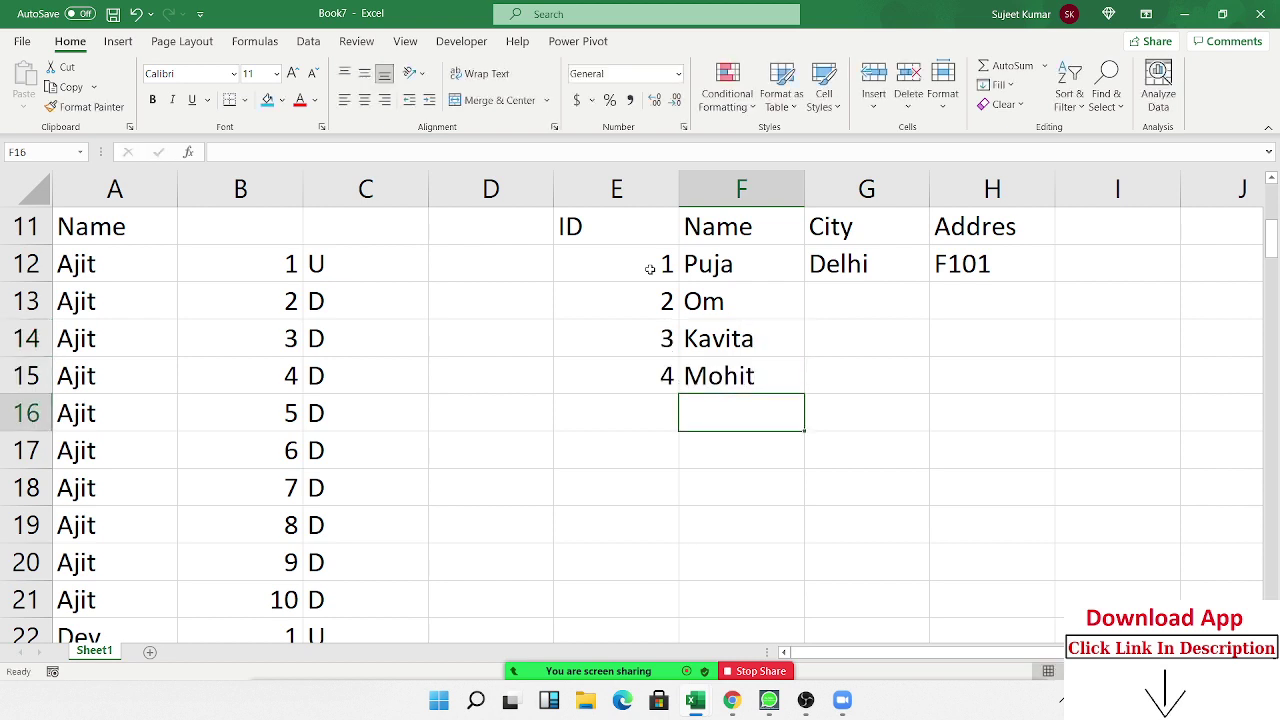
text(Inder)
key(Return)
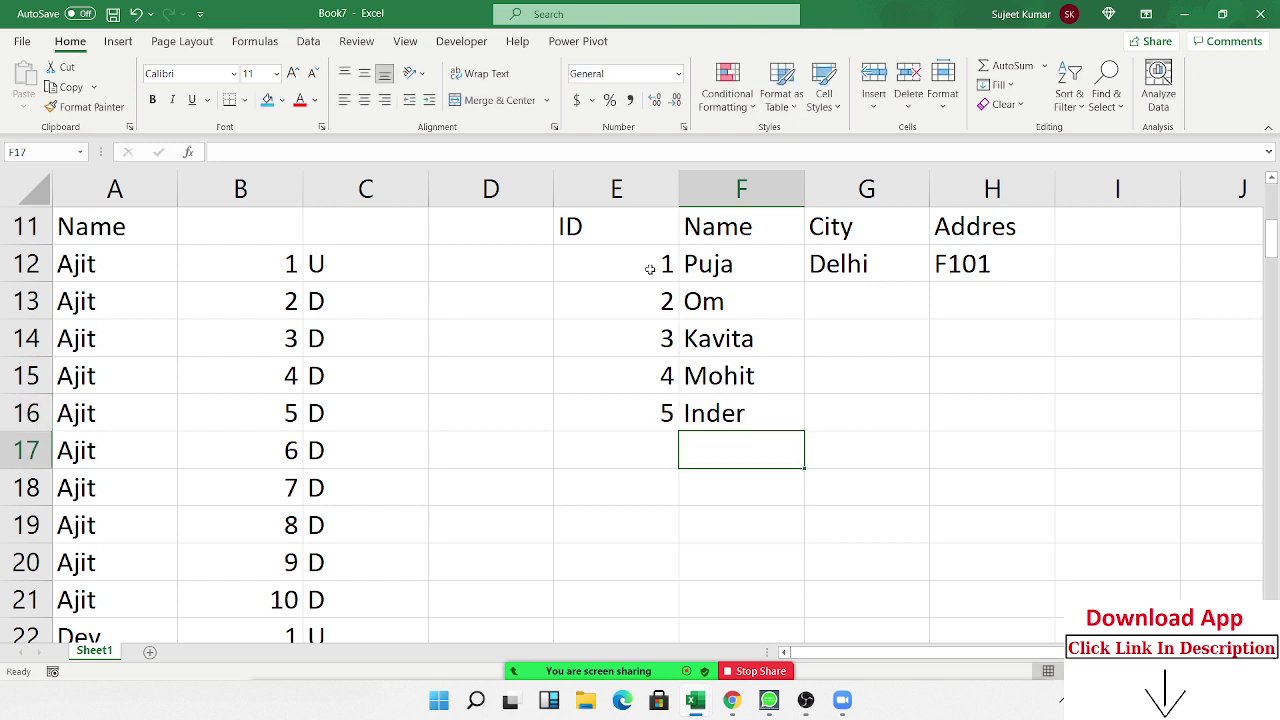
- Leave F17 blank, enter a name in F18, and open E18's #VALUE! ID formula
key(Return)
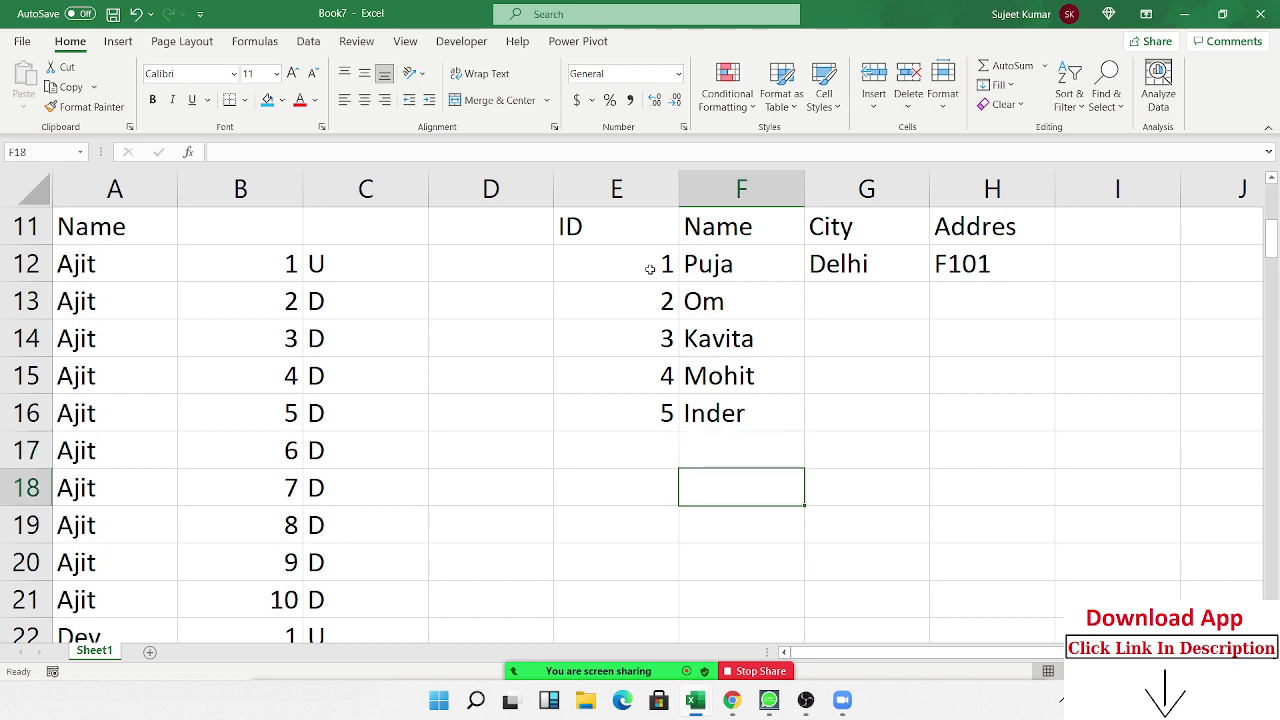
text(om)
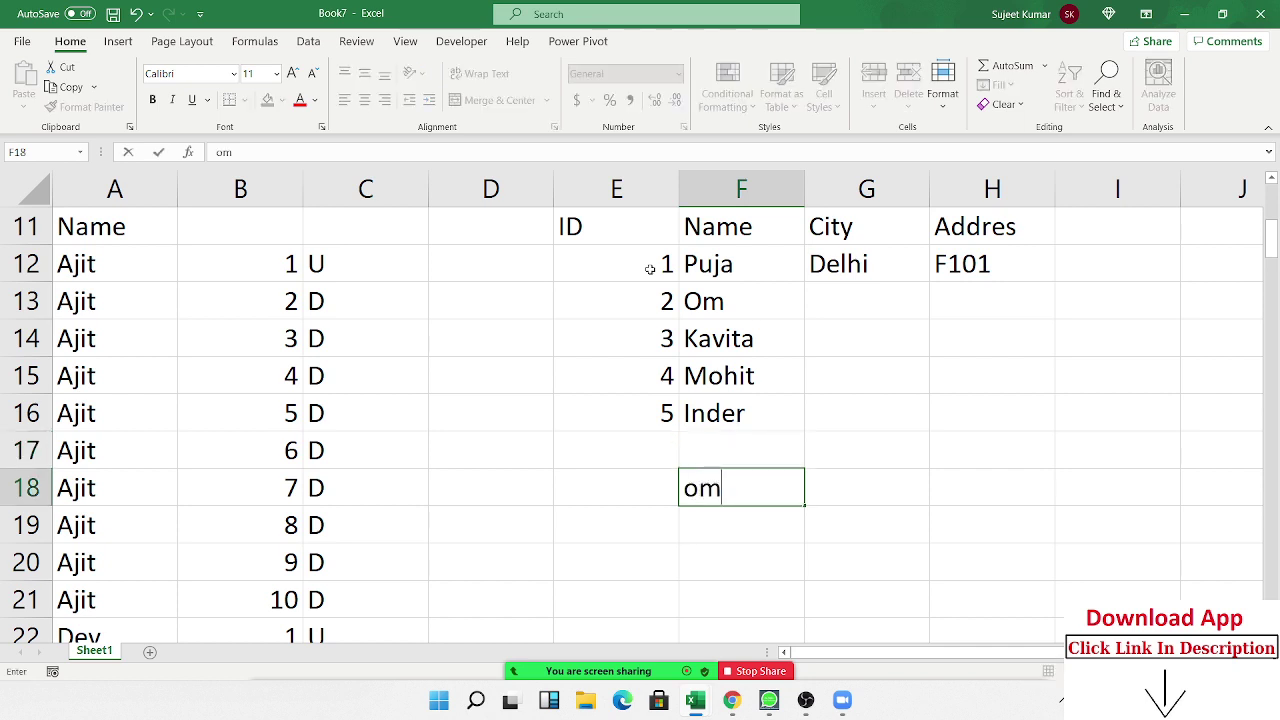
key(Return)
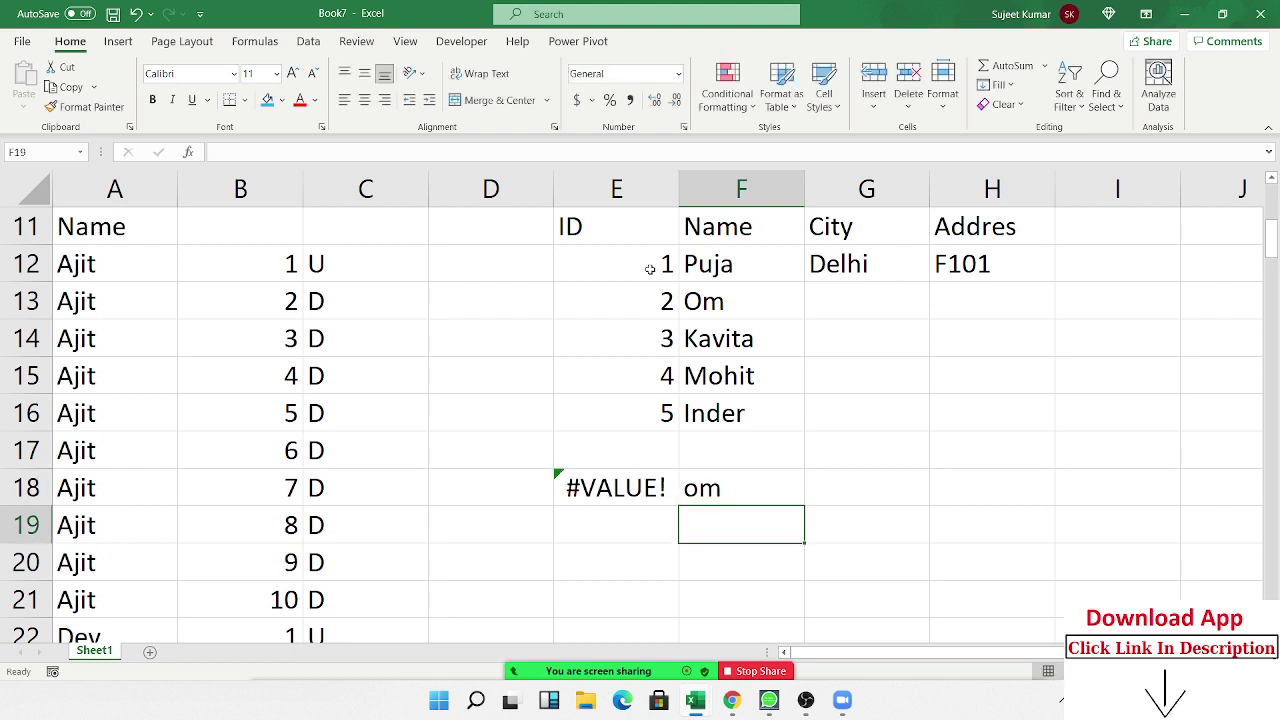
key(Left)
key(Up)
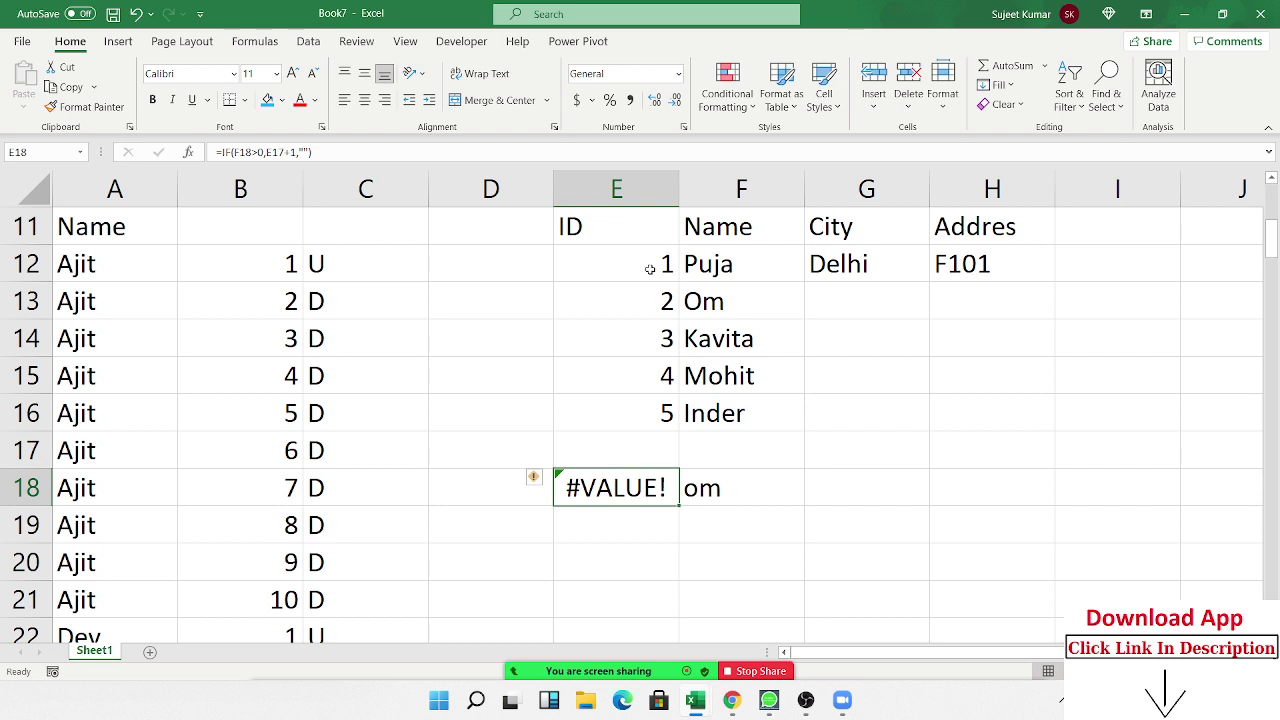
key(F2)
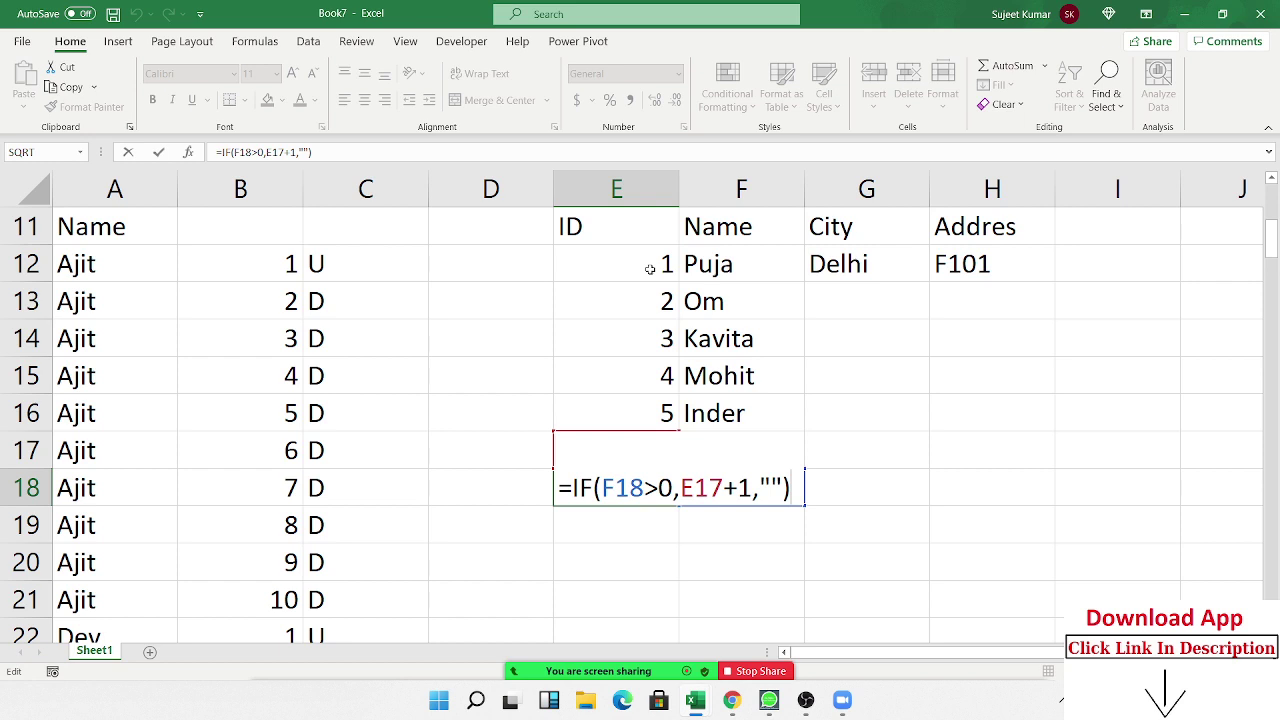
- Leave E18 unchanged and enter the test formula =H15+1 in H16, which shows 1
double_click(771, 486)
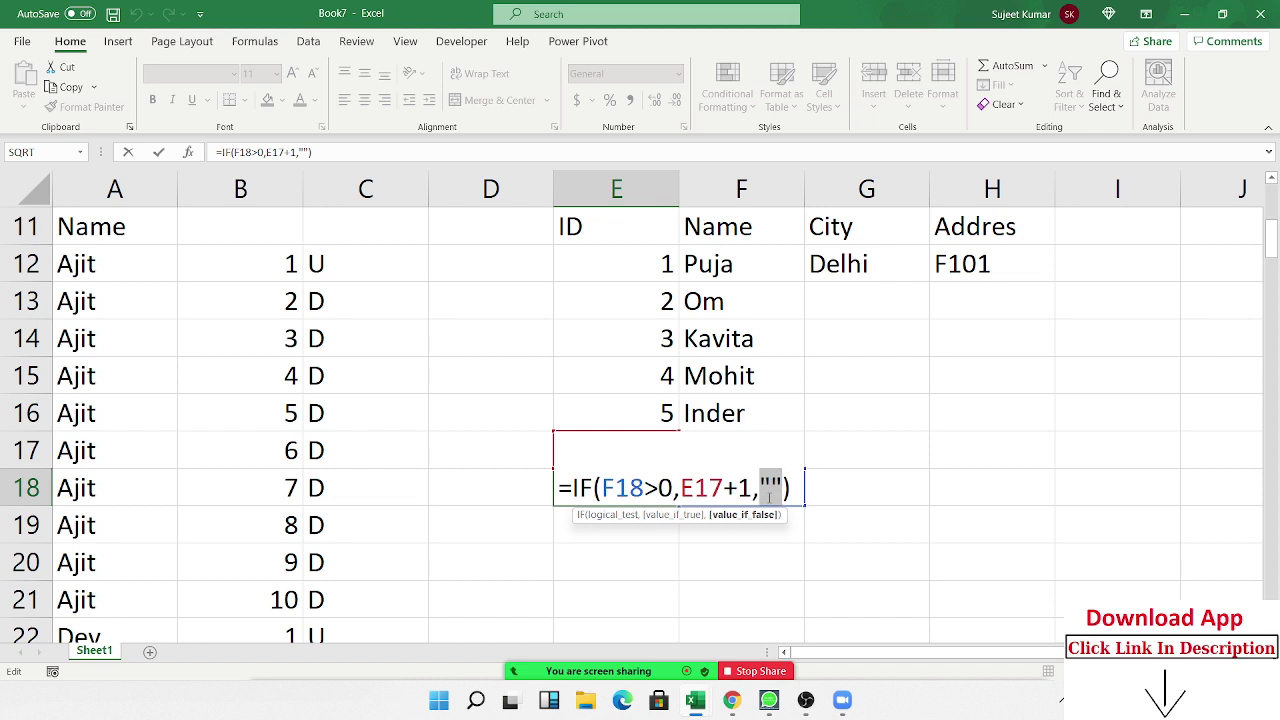
key(Return)
click(1005, 400)
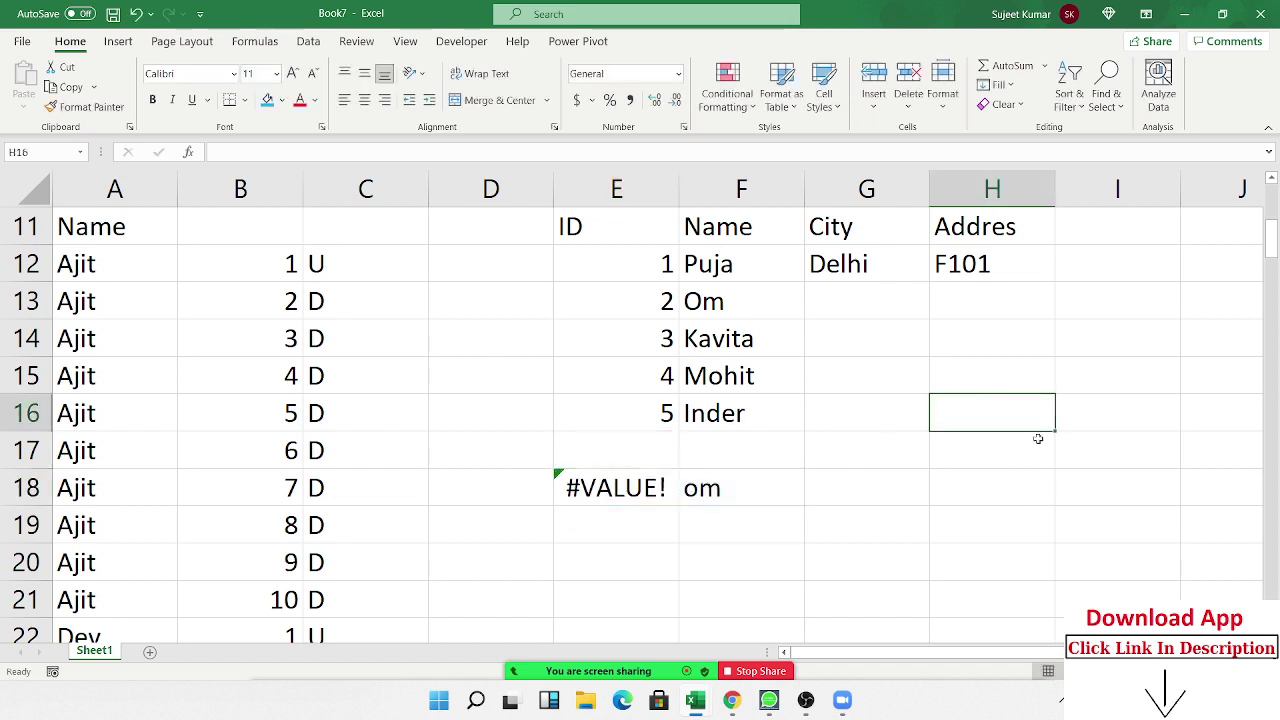
text(\)
key(Escape)
text(=)
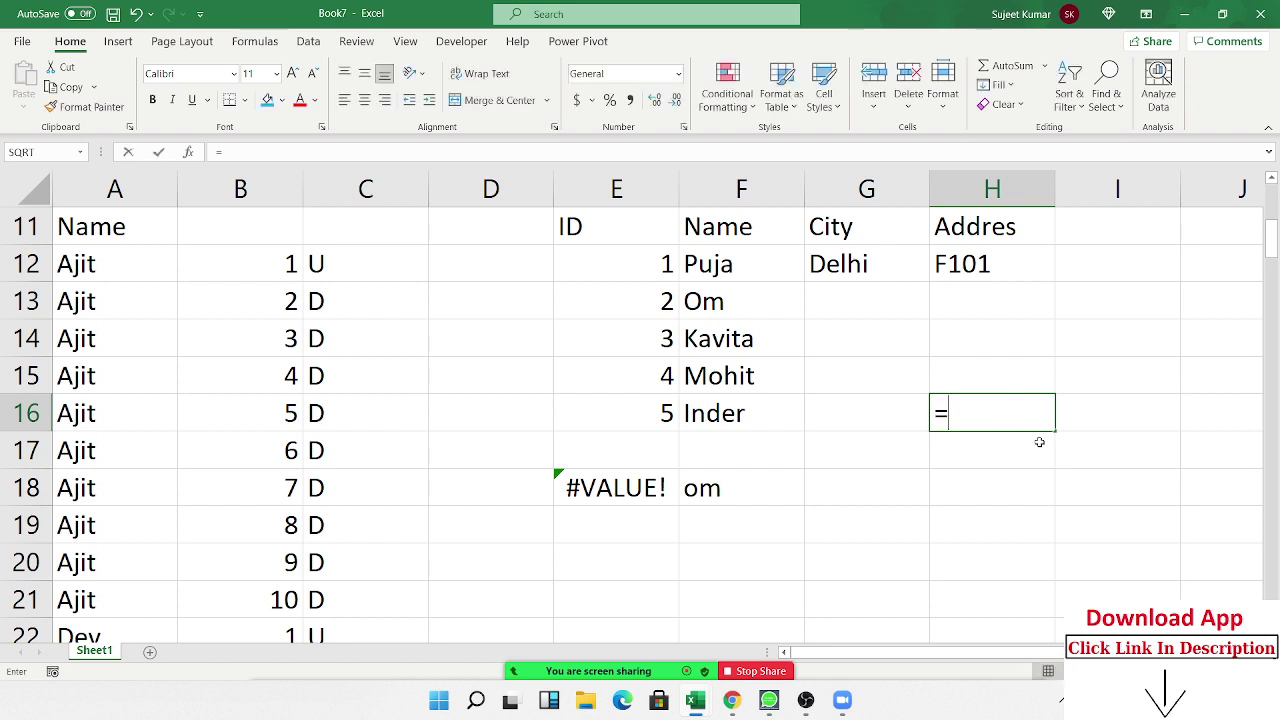
key(Up)
text(+)
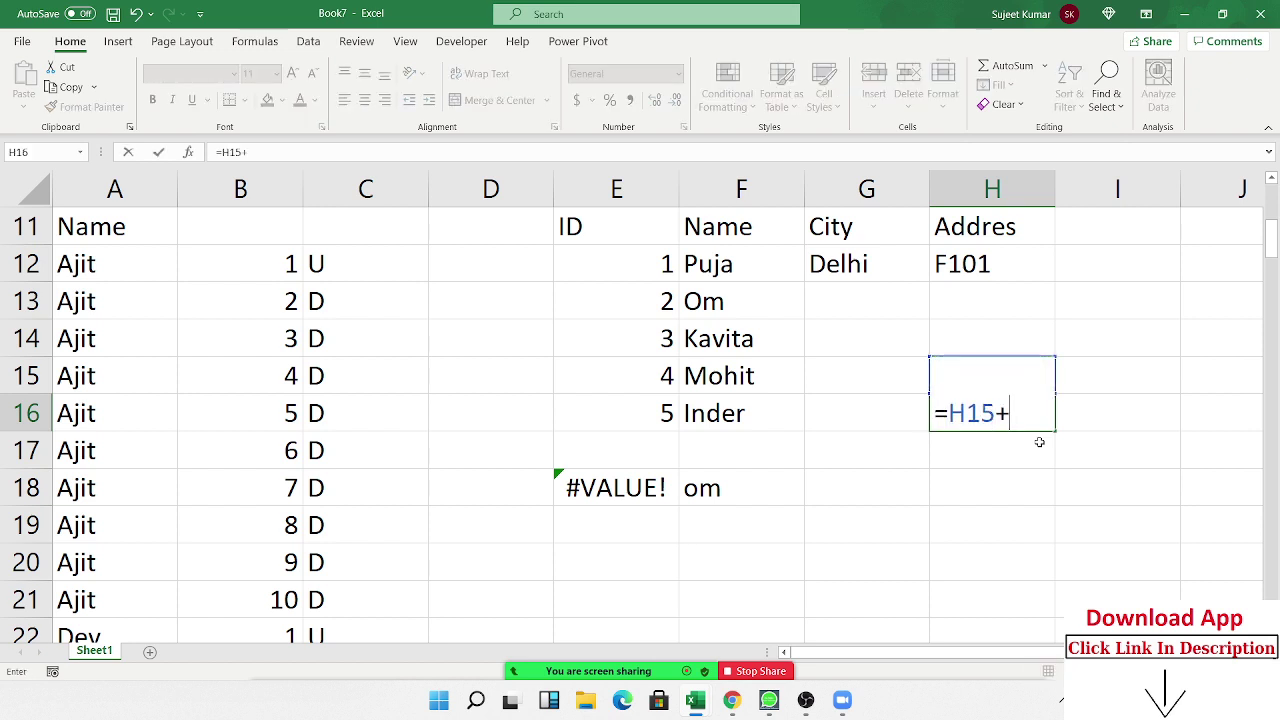
text(1)
key(Return)
- Go back to E18 and reopen its ID formula for editing
key(Up)
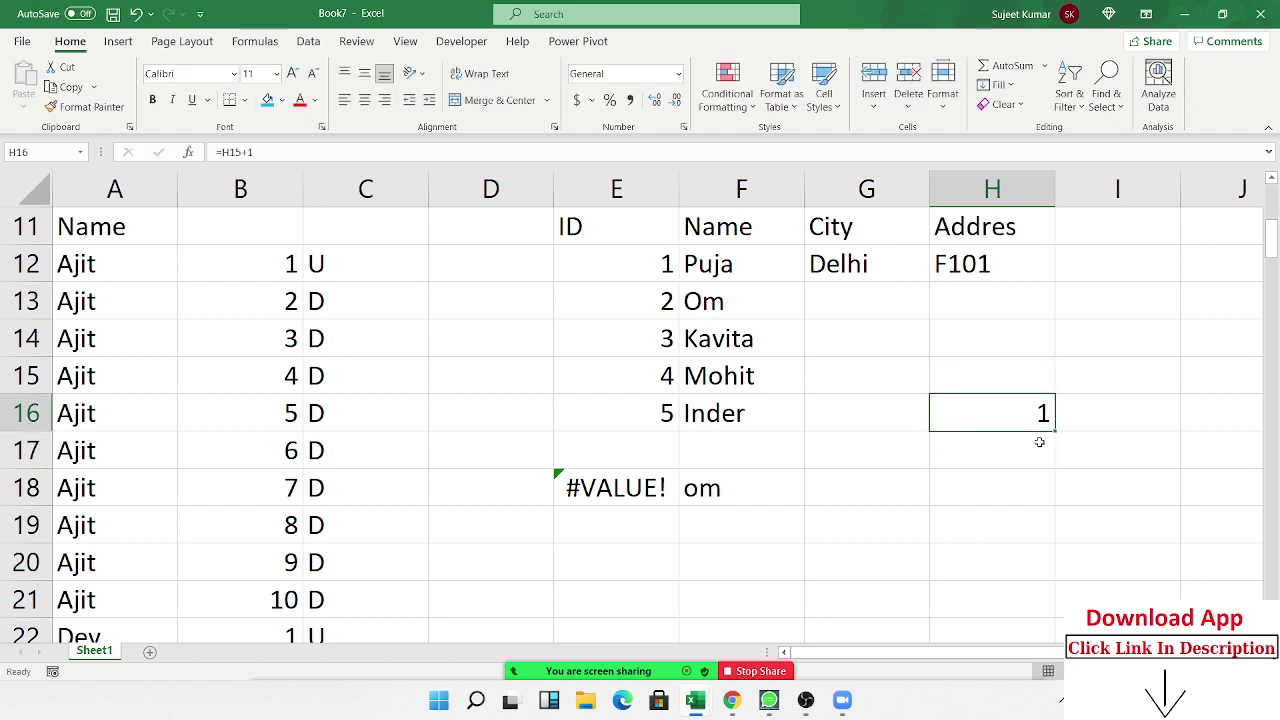
key(Down)
key(Left)
key(Left)
key(Left)
key(Down)
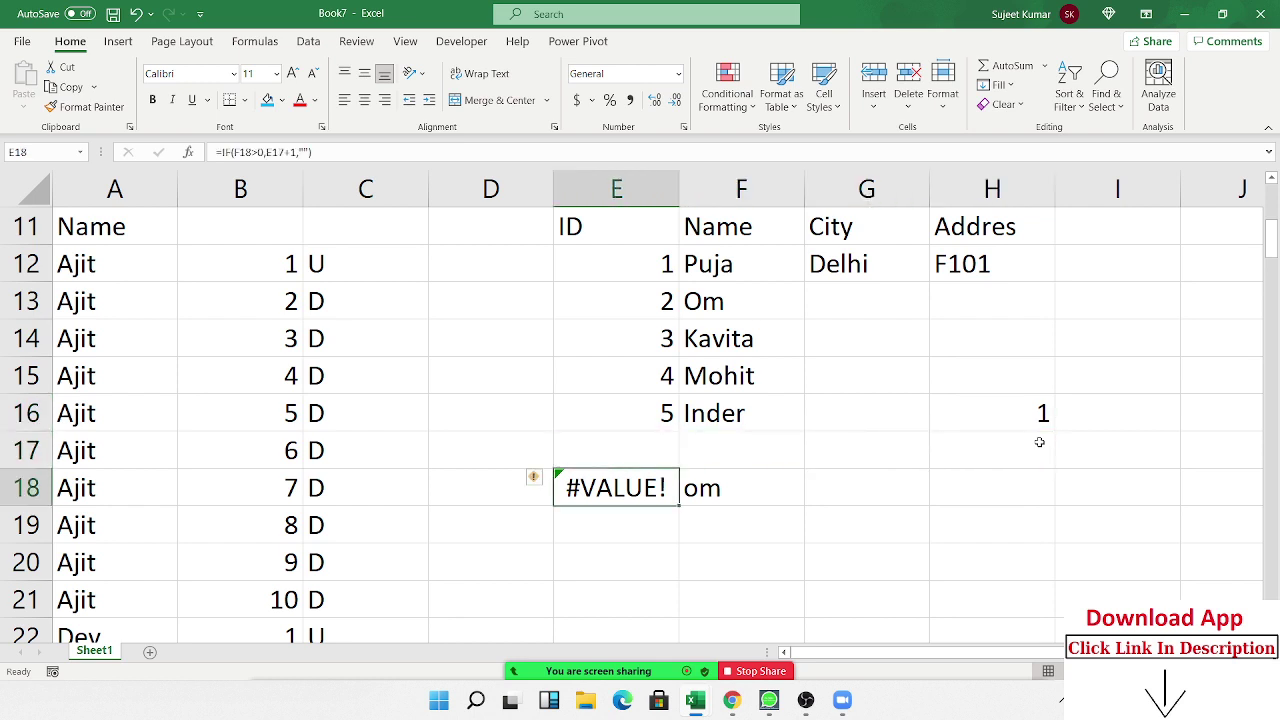
key(F2)
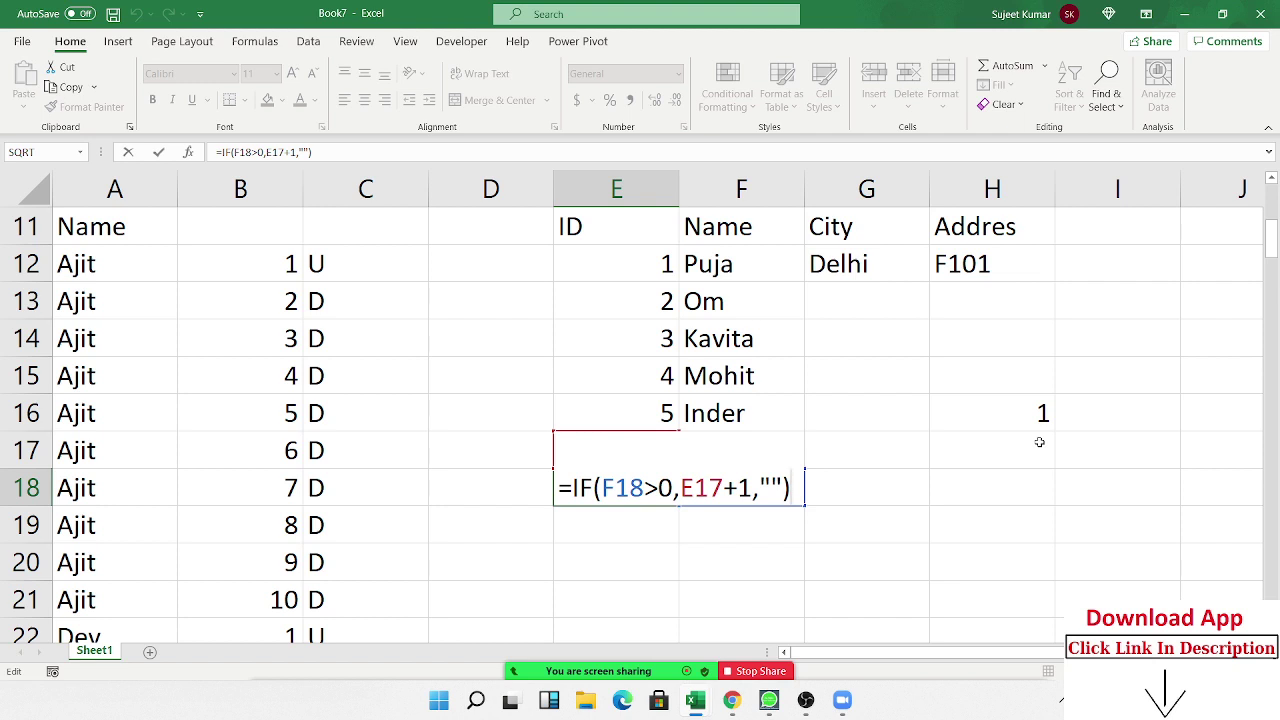
key(Left)
key(shift+Left)
key(shift+Left)
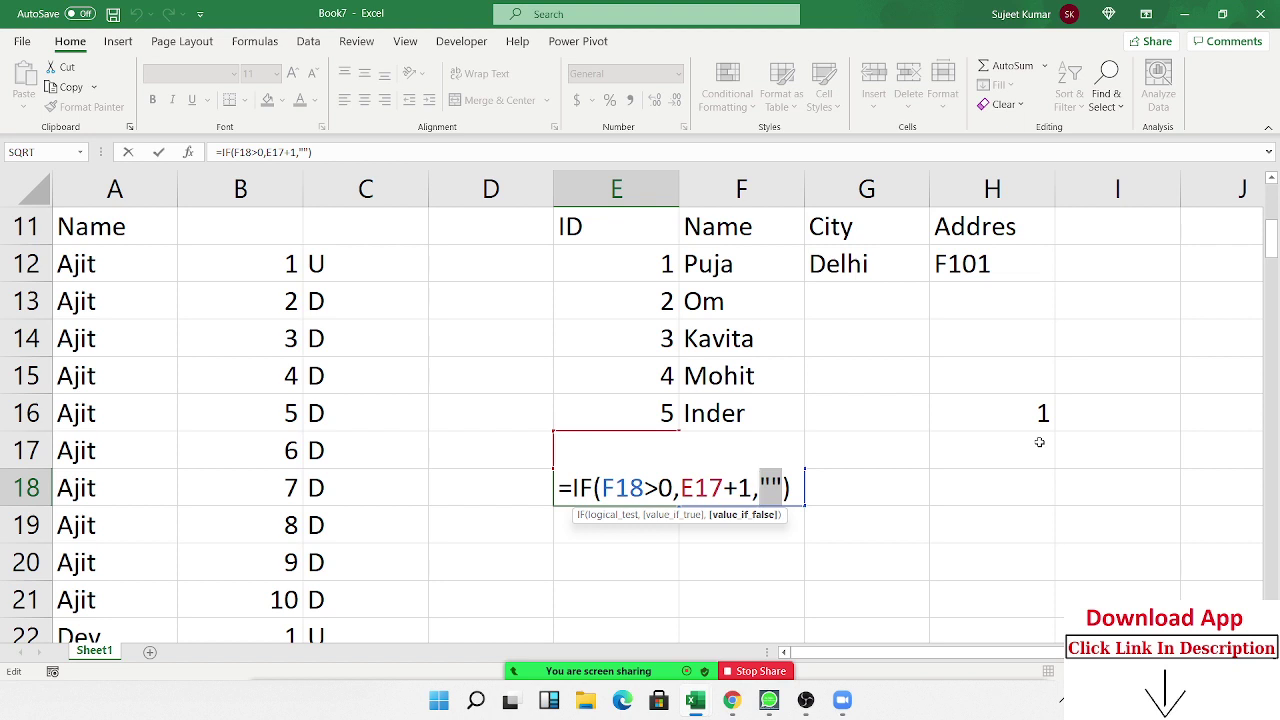
key(Return)
key(Up)
key(Up)
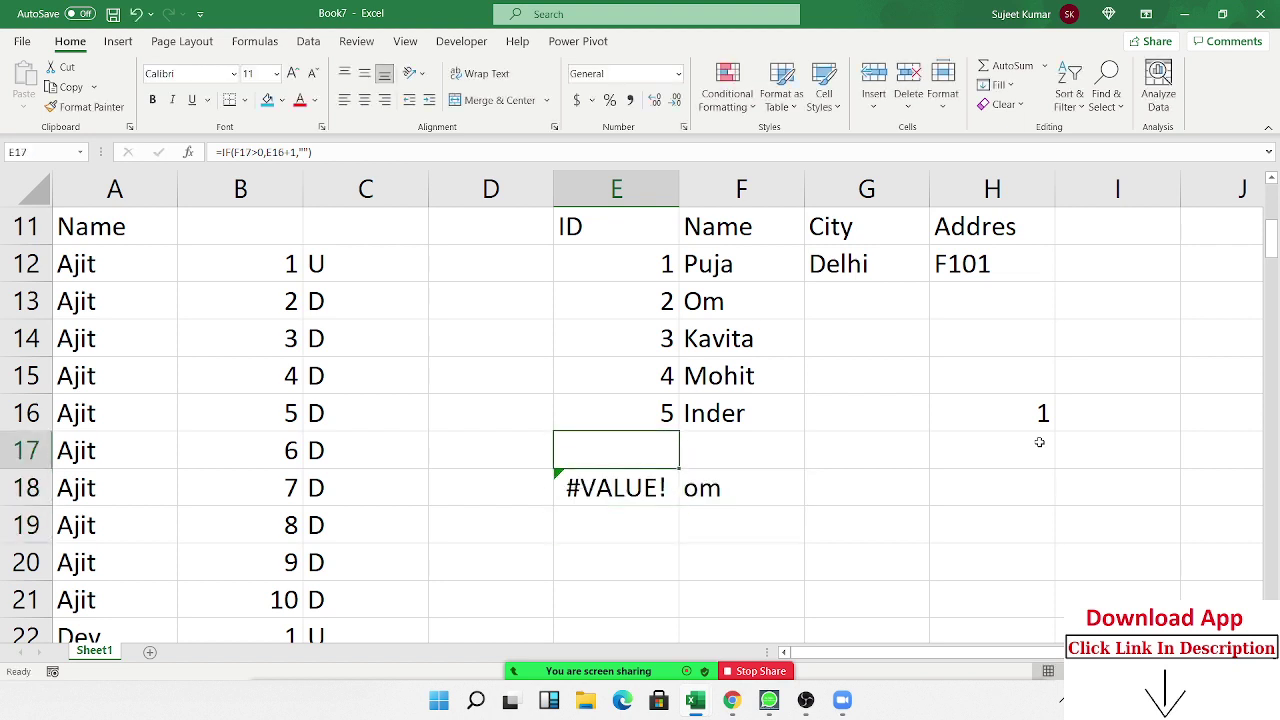
key(Down)
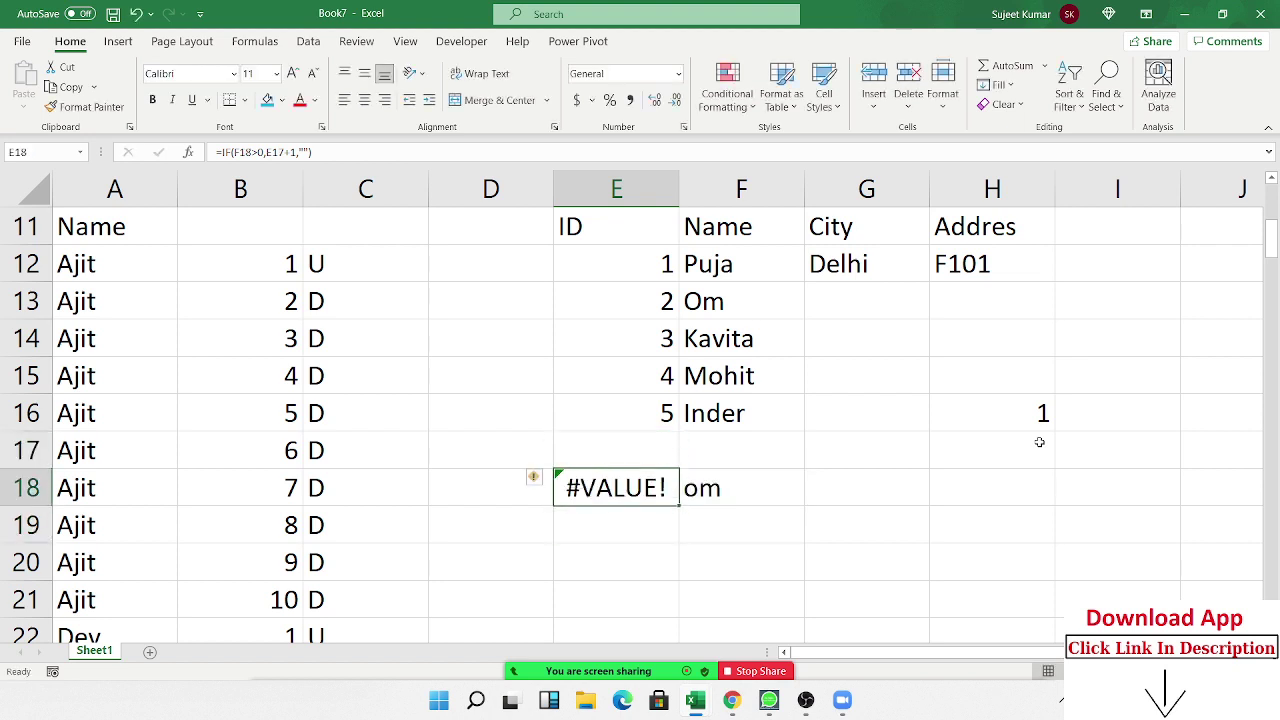
key(F2)
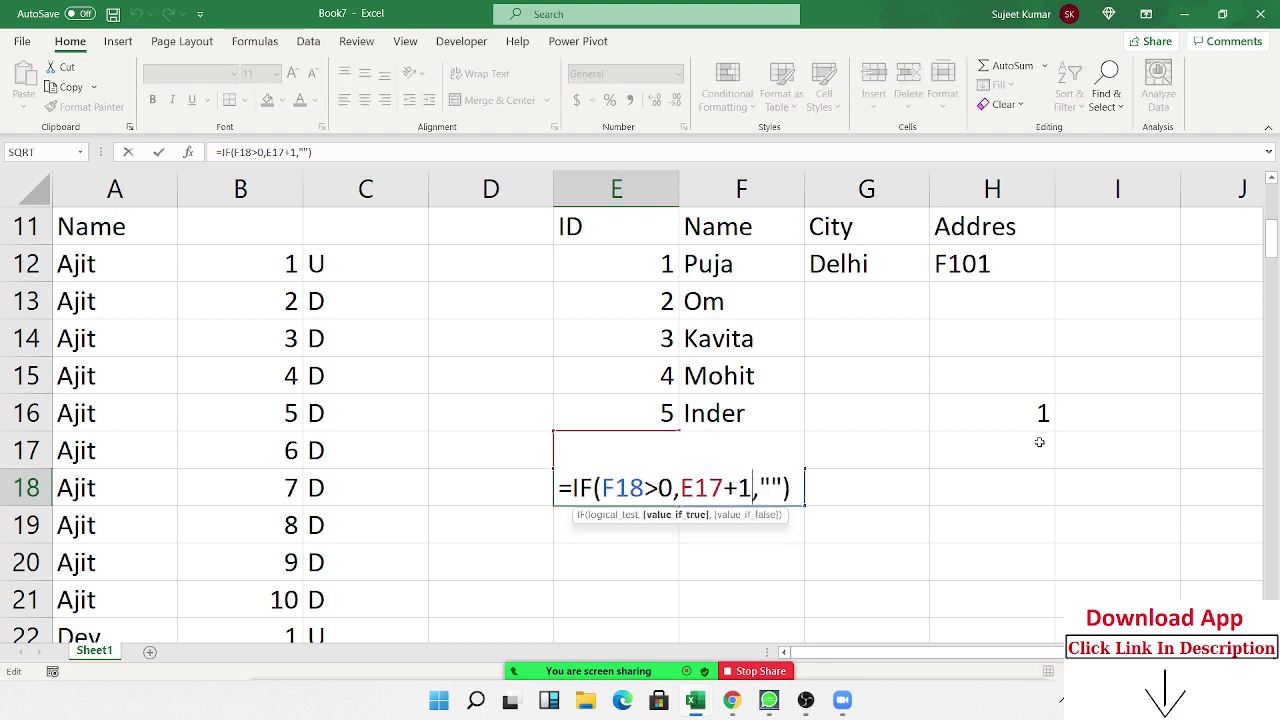
key(Left)
key(Left)
key(Left)
key(shift+Left)
key(shift+Left)
key(shift+Left)
key(shift+Left)
key(shift+Left)
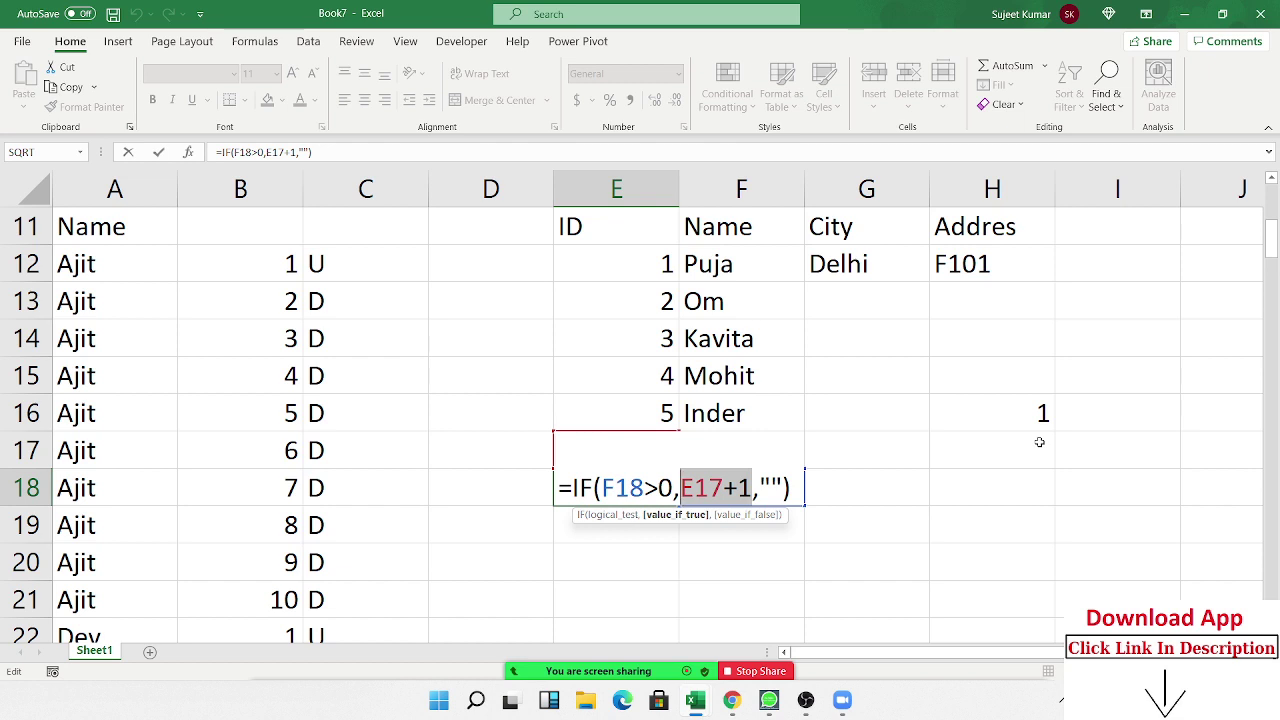
key(ctrl+Return)
key(Up)
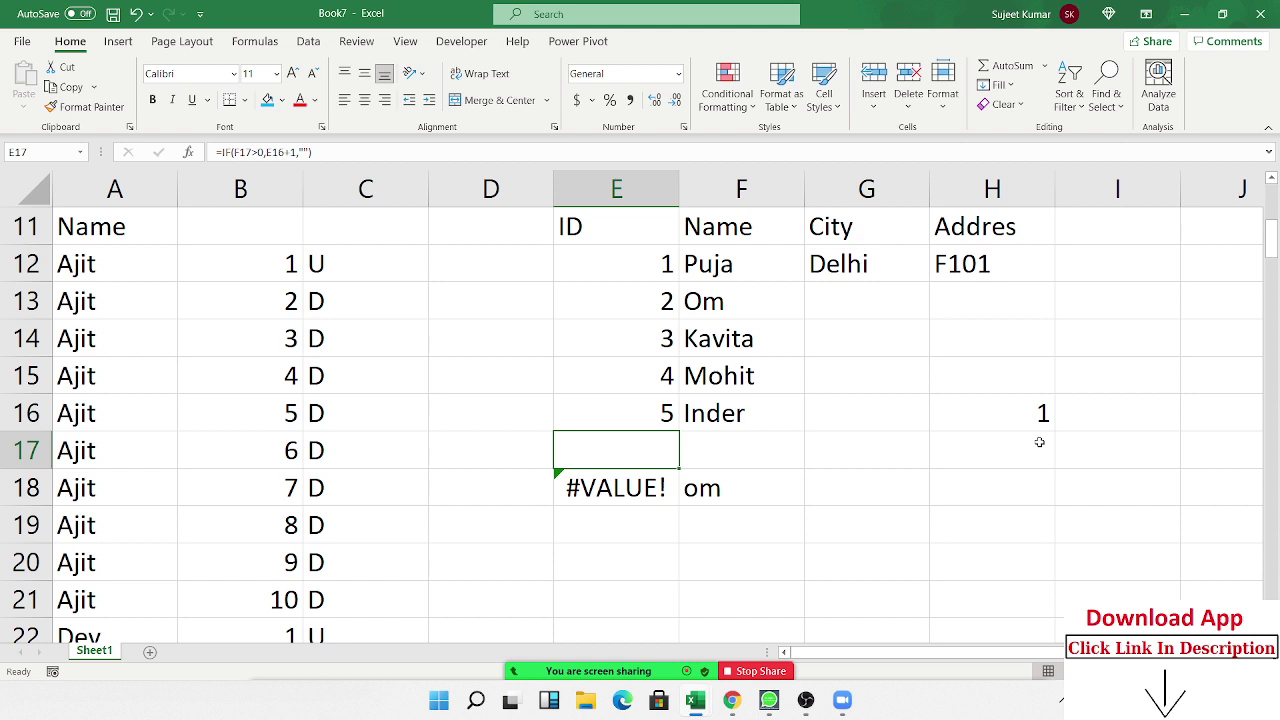
key(Right)
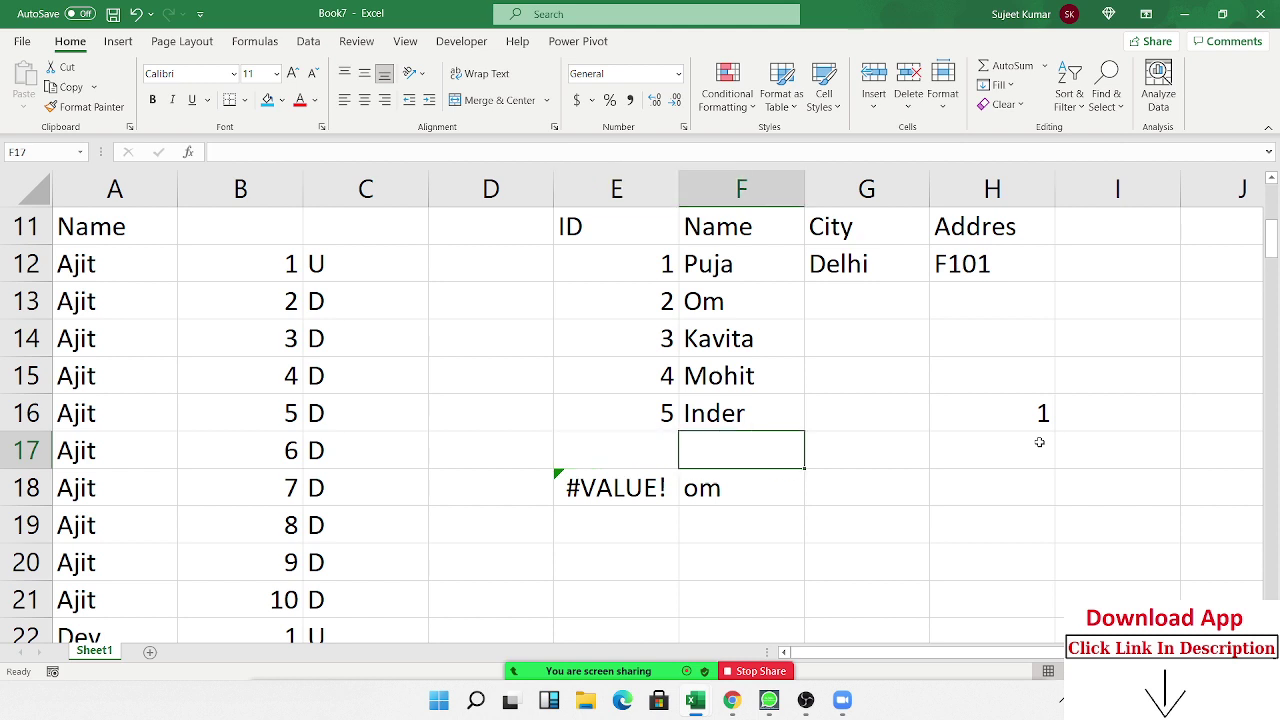
key(Left)
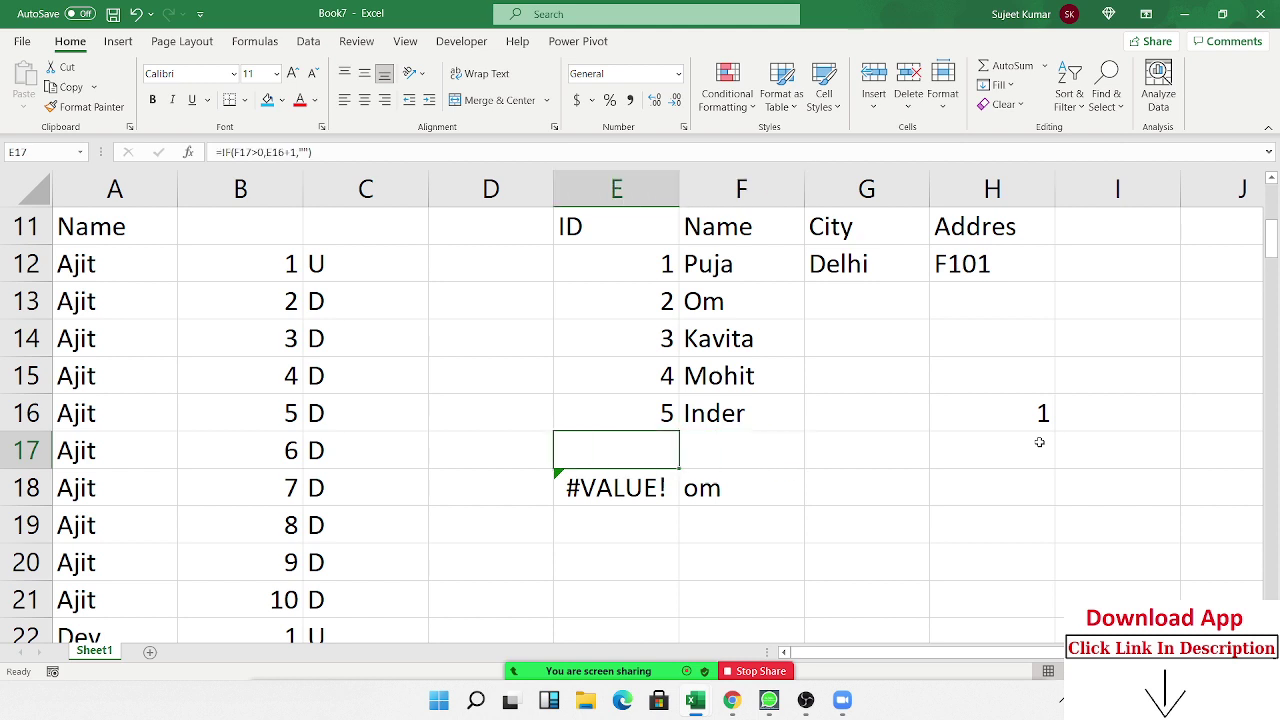
key(F2)
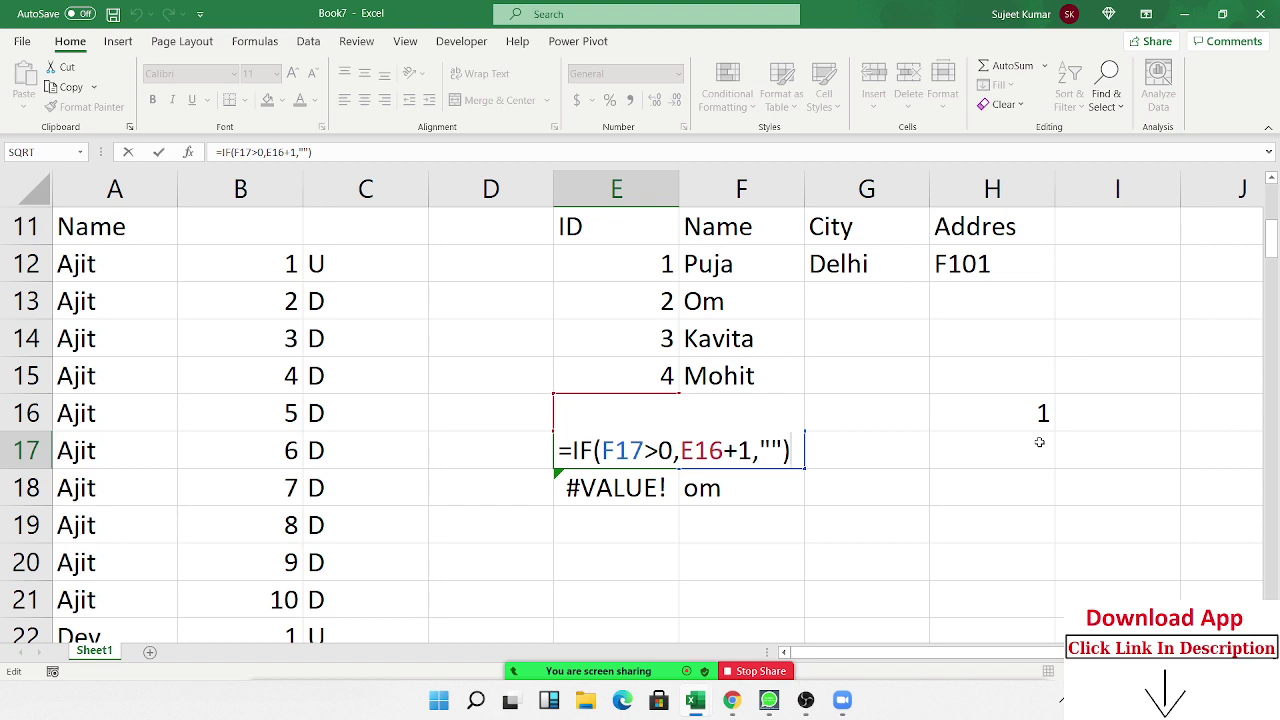
key(ctrl+Return)
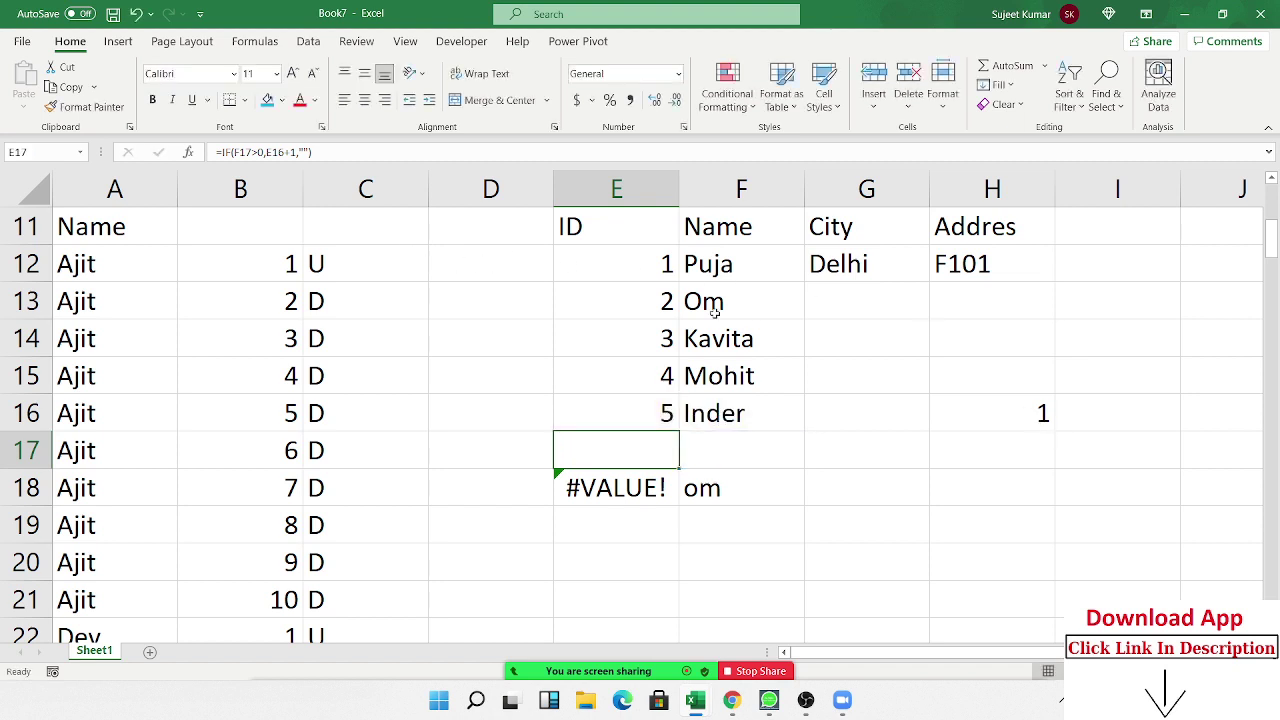
click(507, 252)
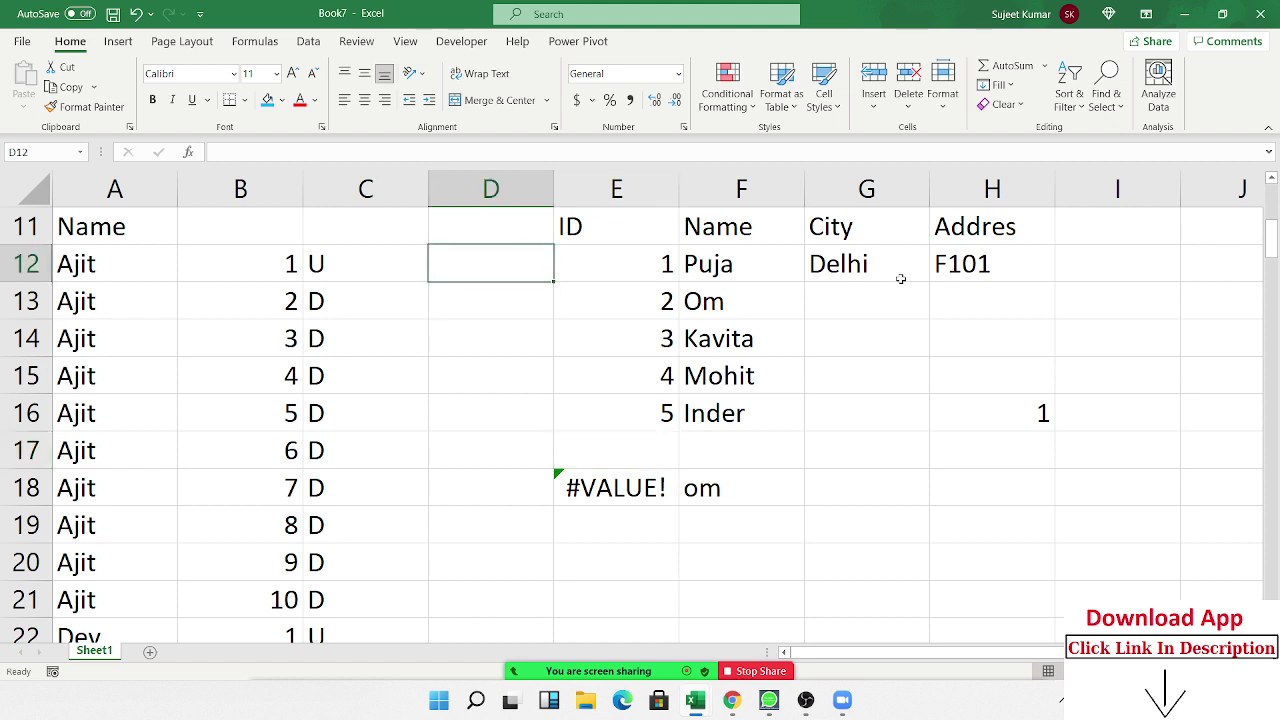
- Enter =IF(F12>0,MAX(D11:D11)+1,"") in D12 to number named rows
text(=if)
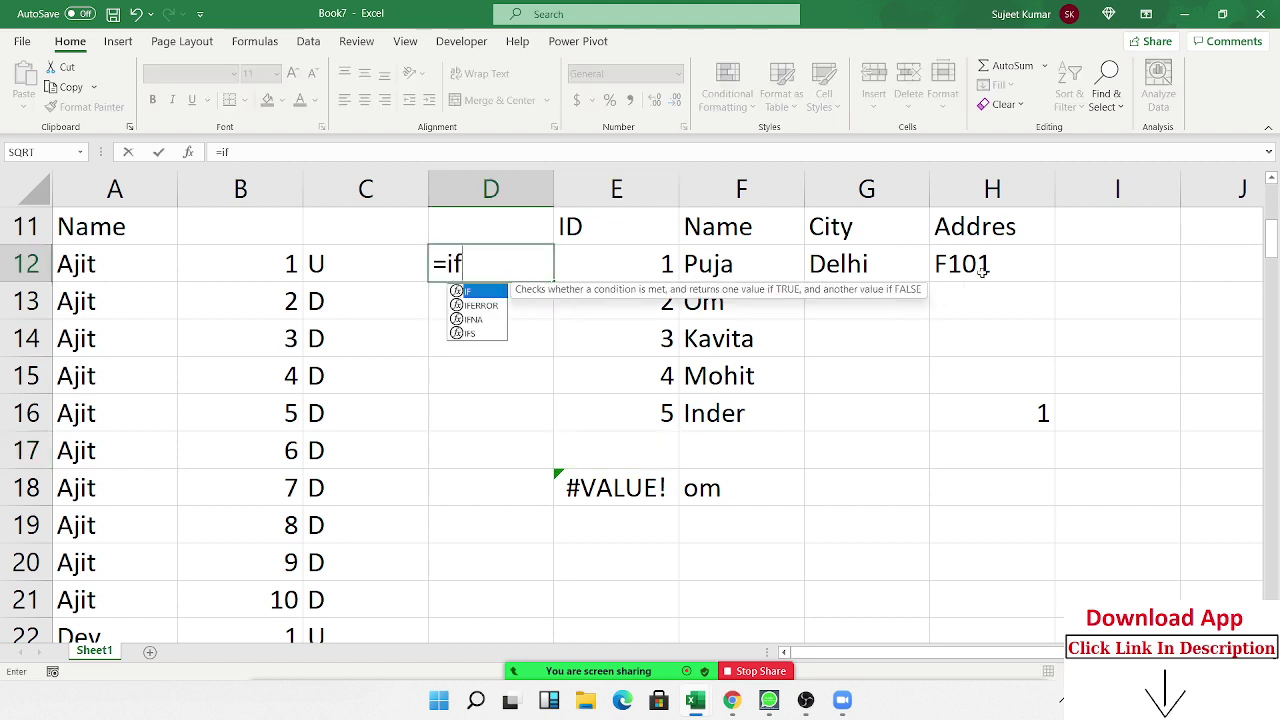
key(Tab)
key(Right)
key(Right)
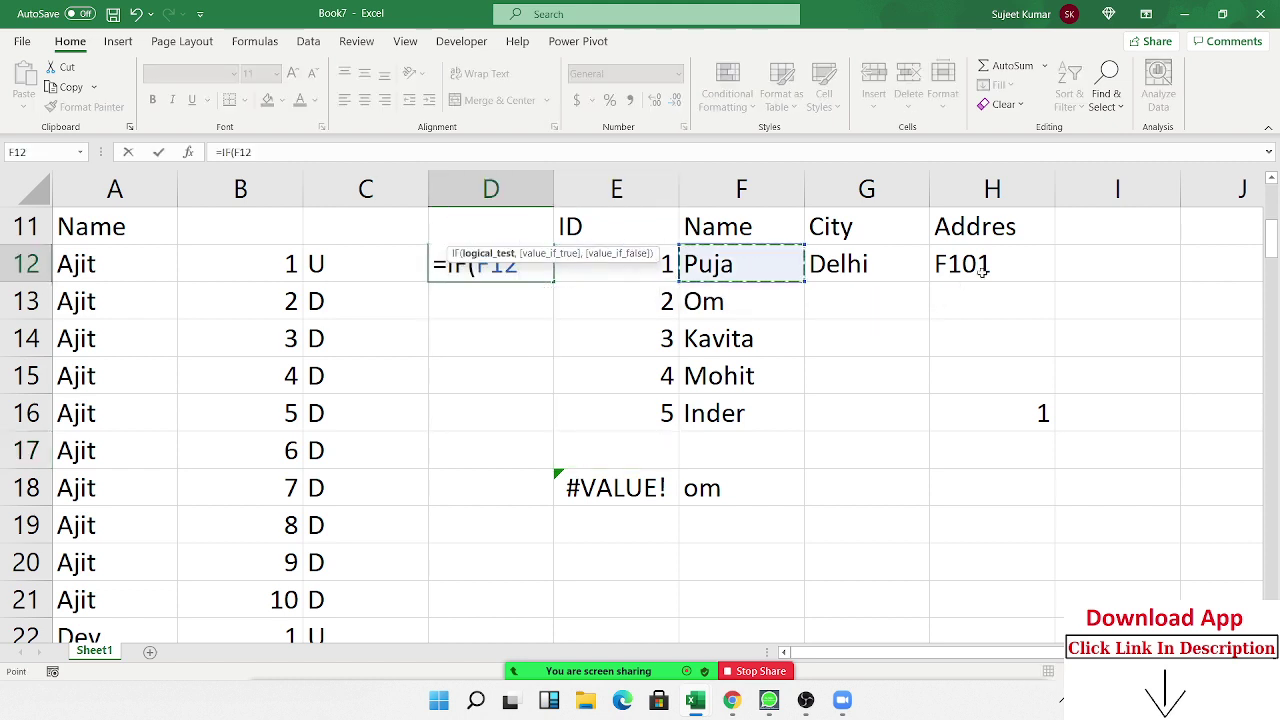
text(>0,)
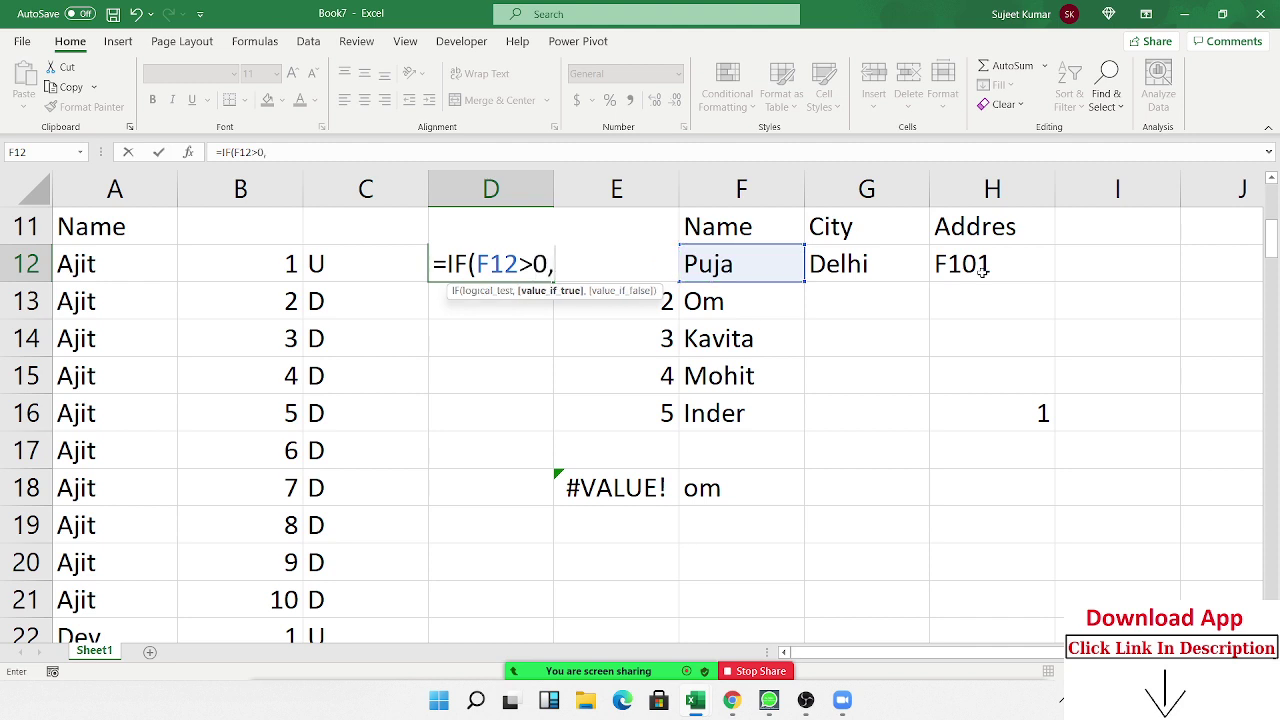
text(max)
key(Tab)
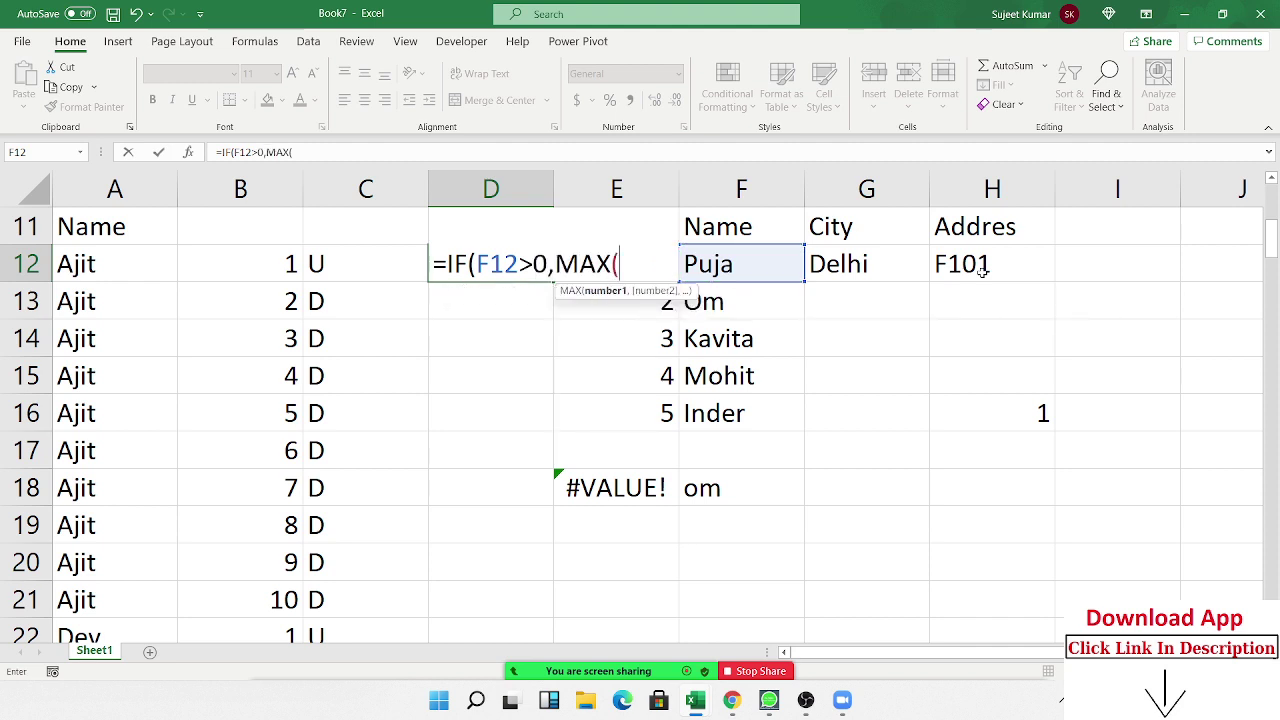
key(Right)
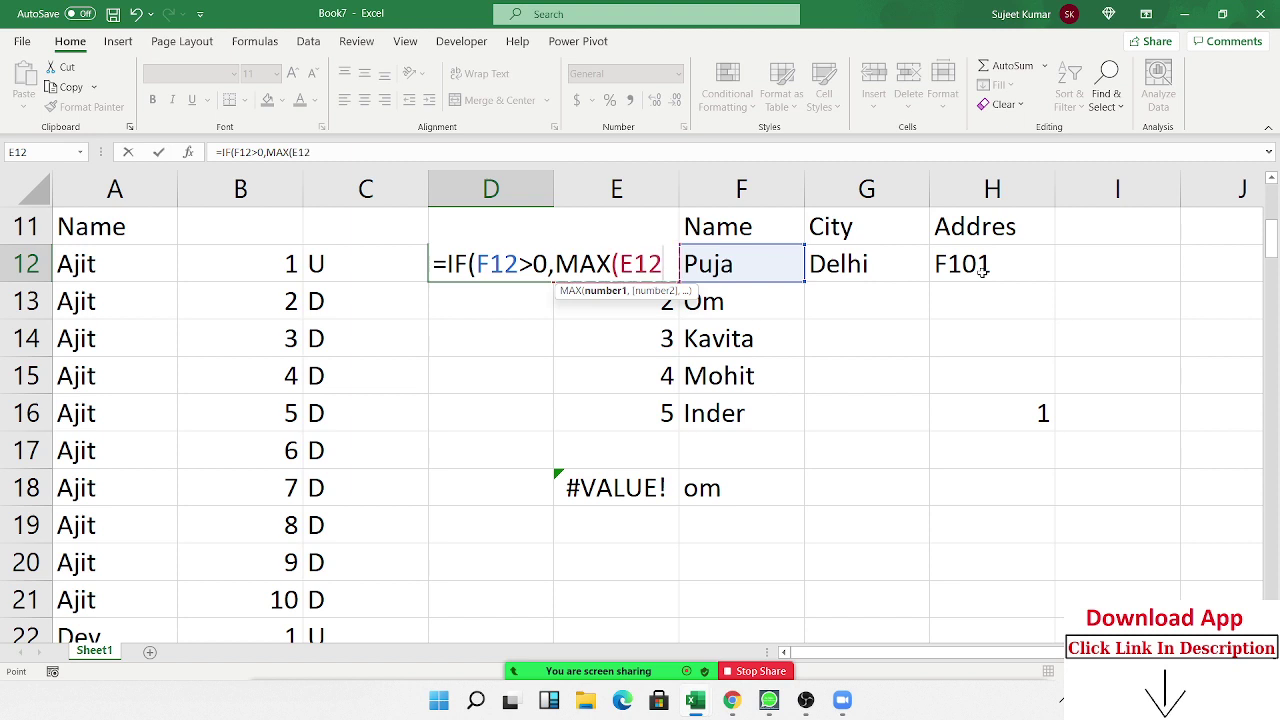
key(Left)
key(Up)
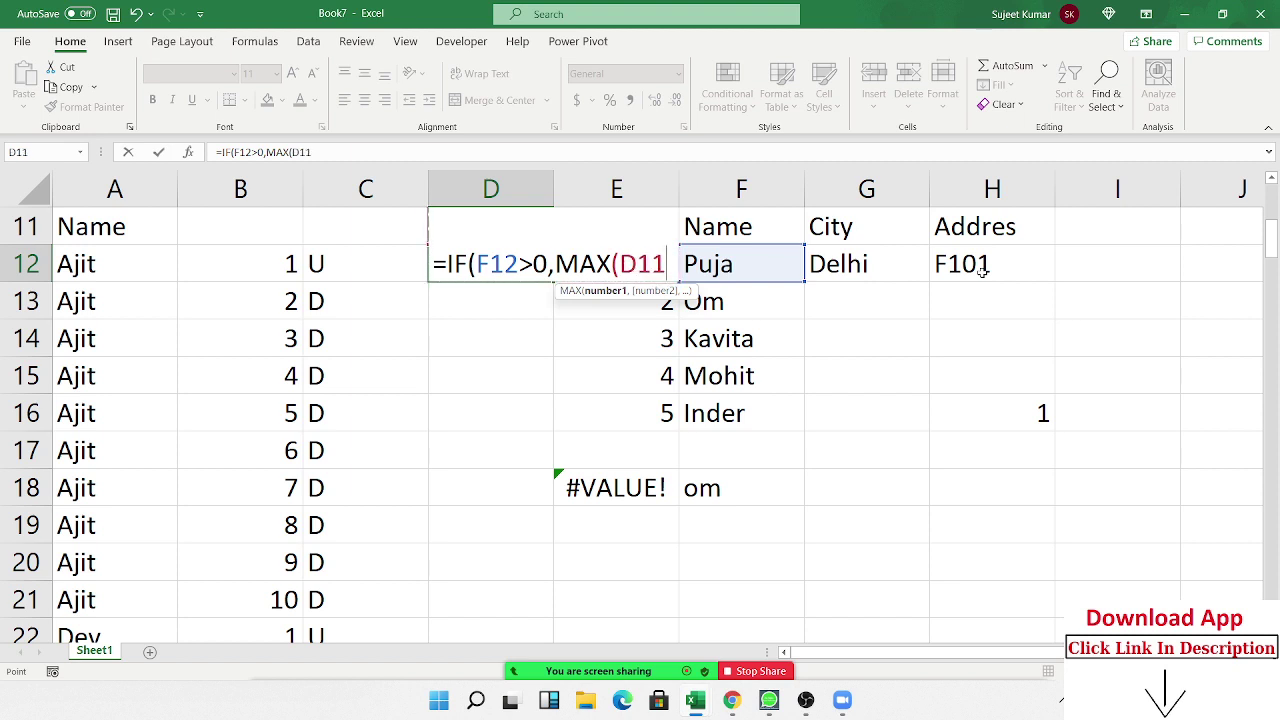
key(F8)
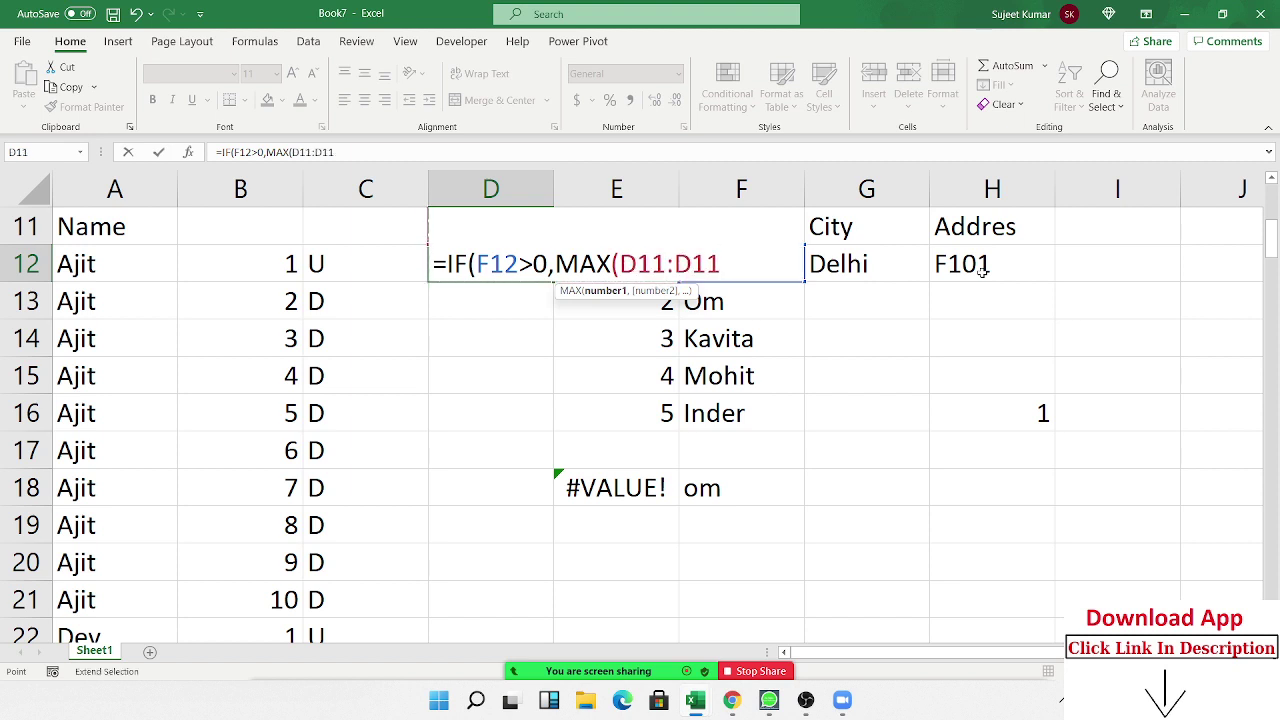
text()+)
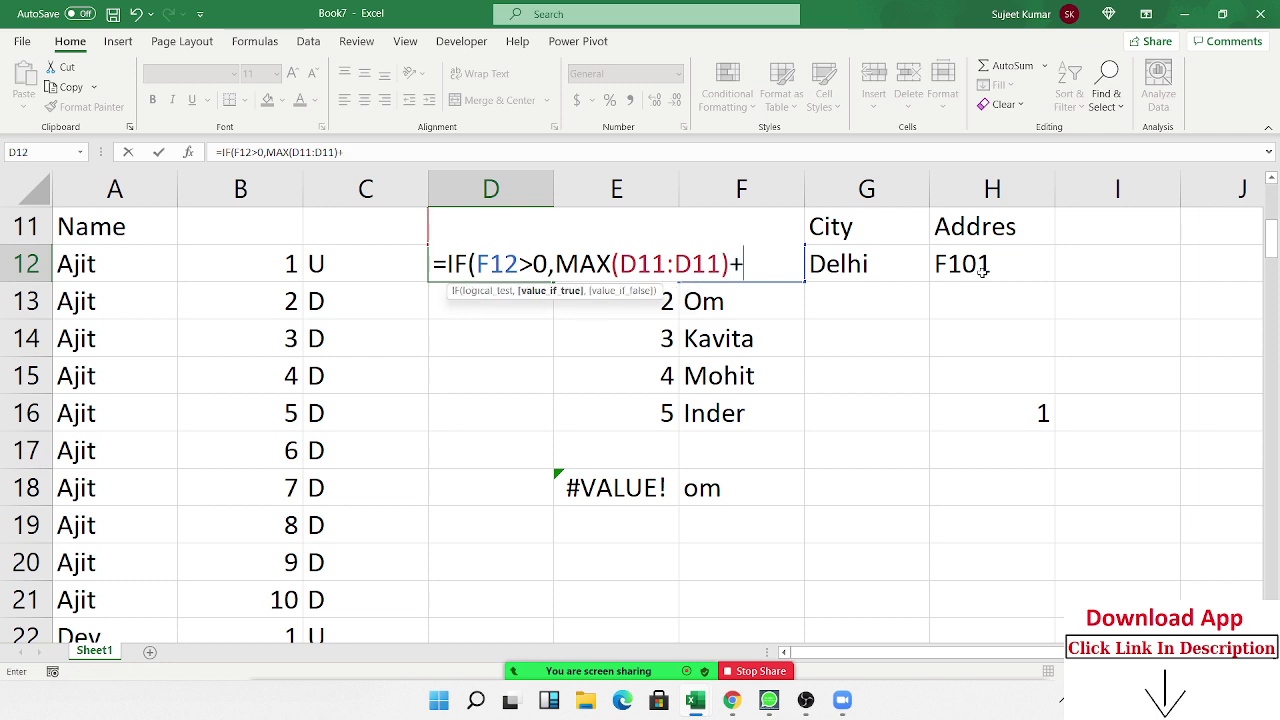
text(1,"")
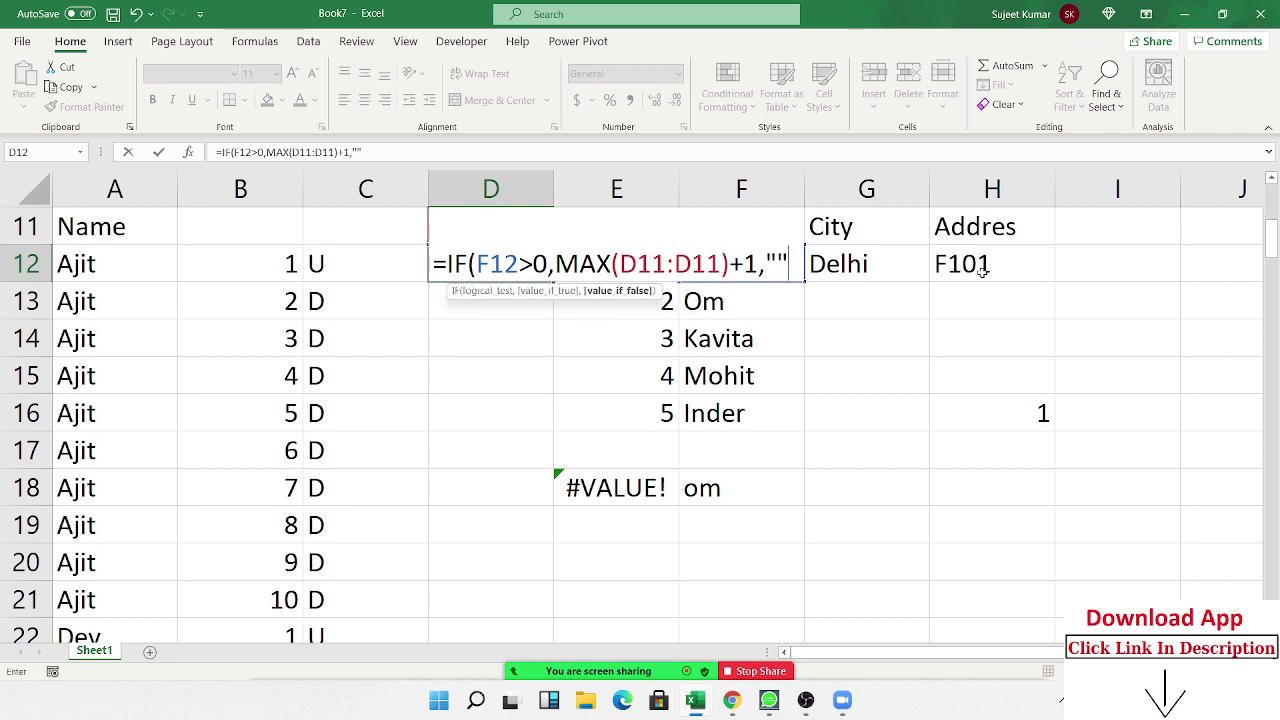
key(Return)
key(Return)
key(Up)
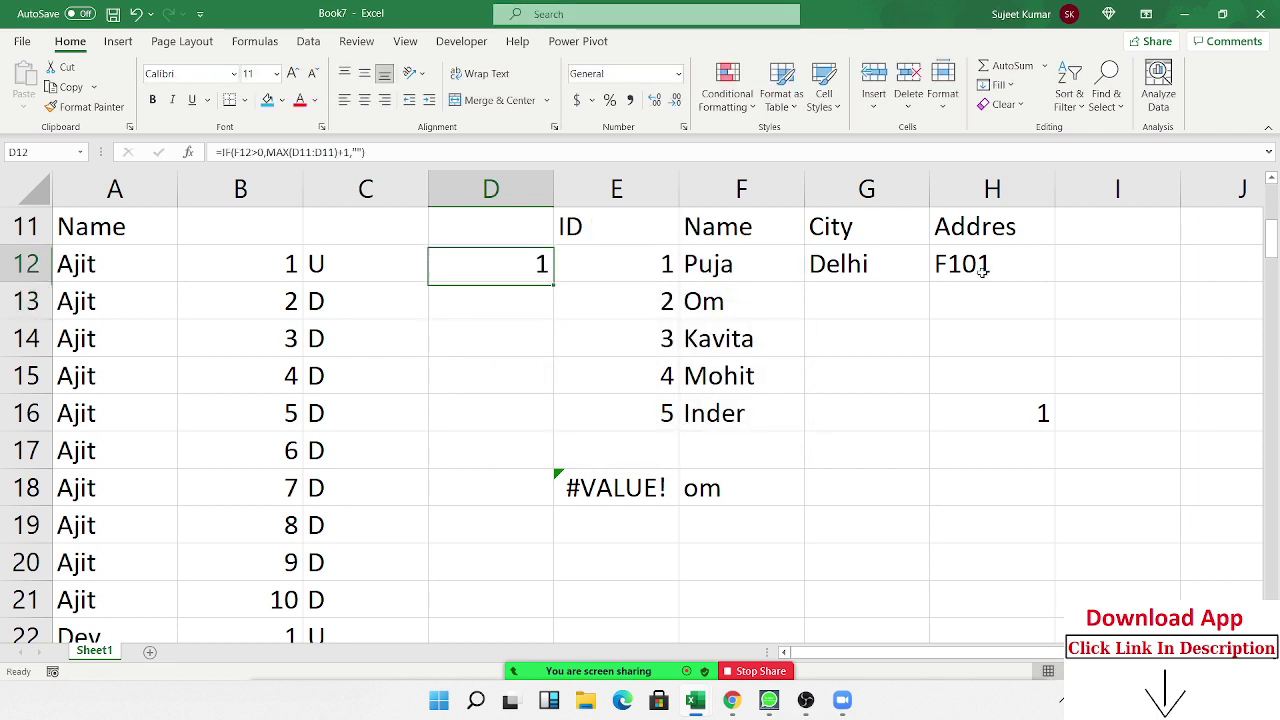
- Lock the MAX range start as $D$11 in the D12 formula
key(F2)
key(Left)
key(Left)
key(Left)
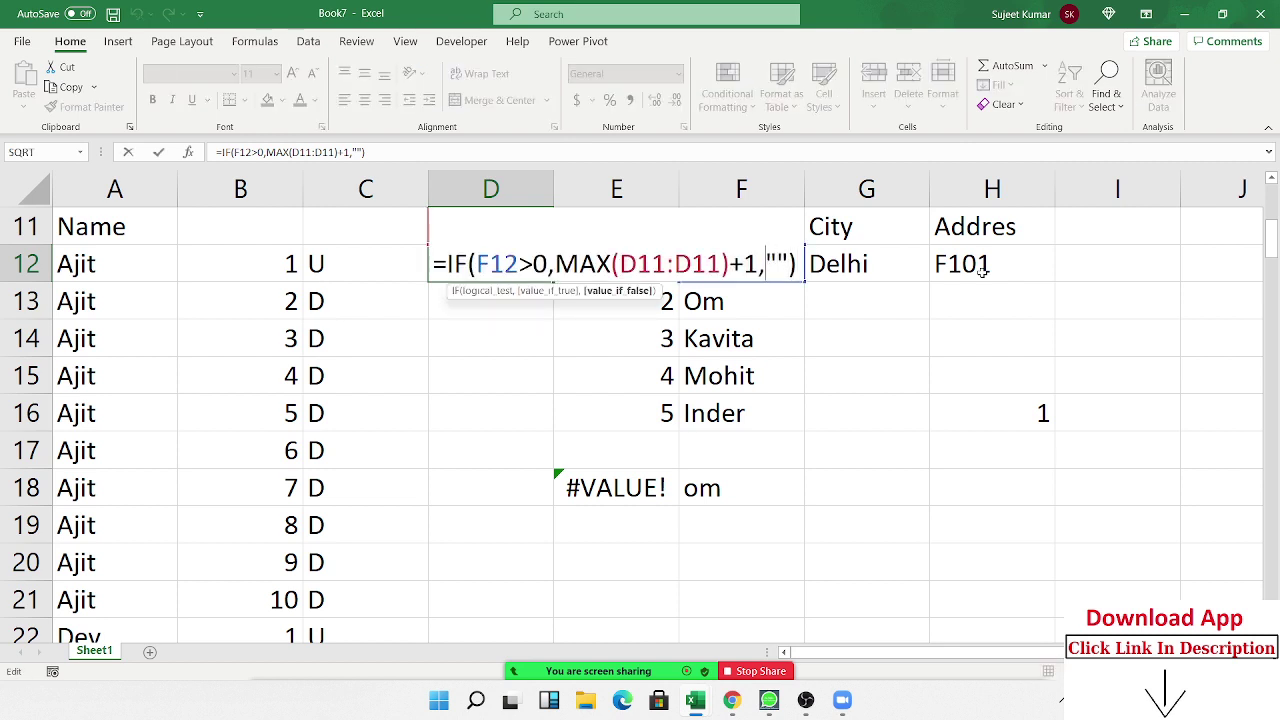
key(Left)
key(Left)
key(Left)
key(Left)
key(Left)
key(Left)
key(Left)
key(Left)
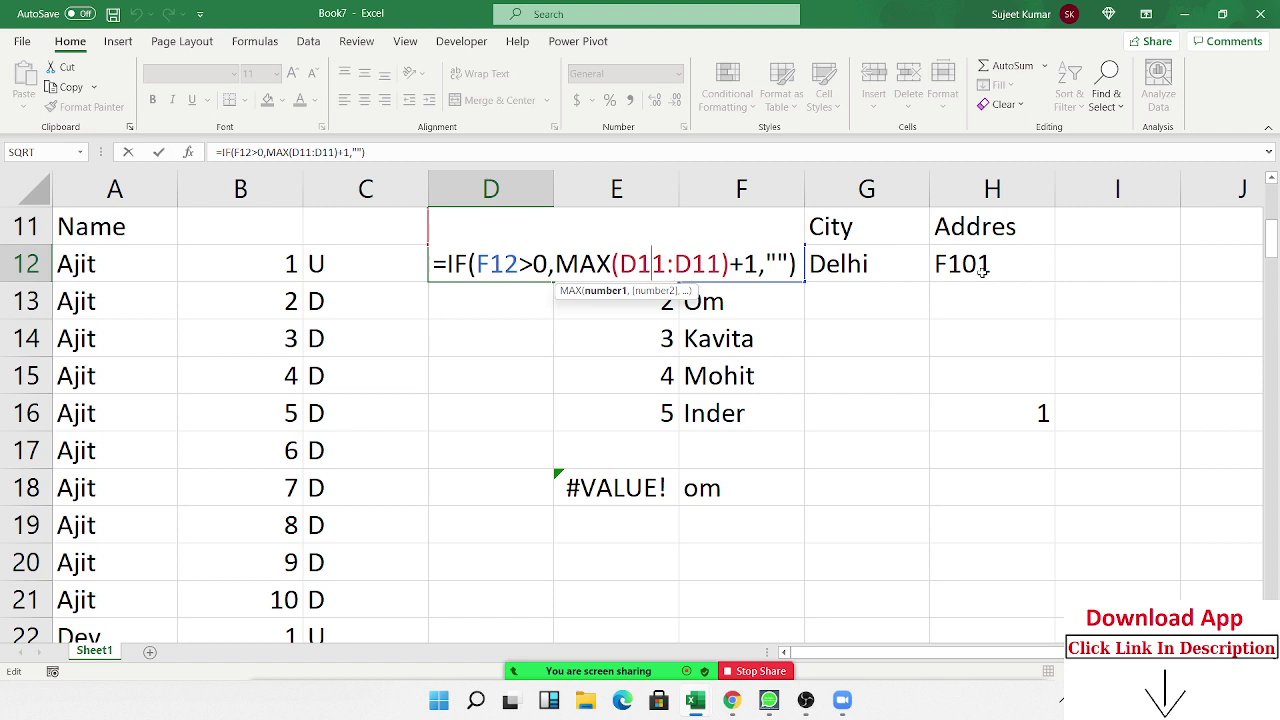
key(Left)
key(F4)
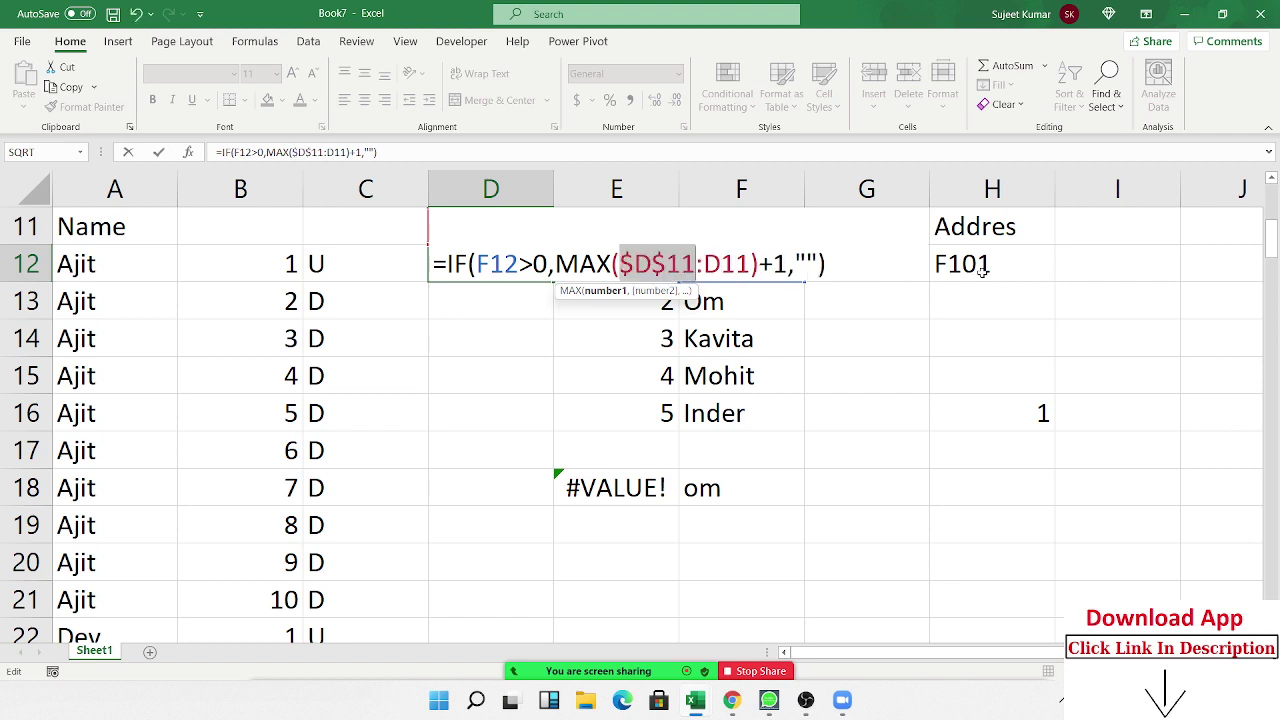
key(Return)
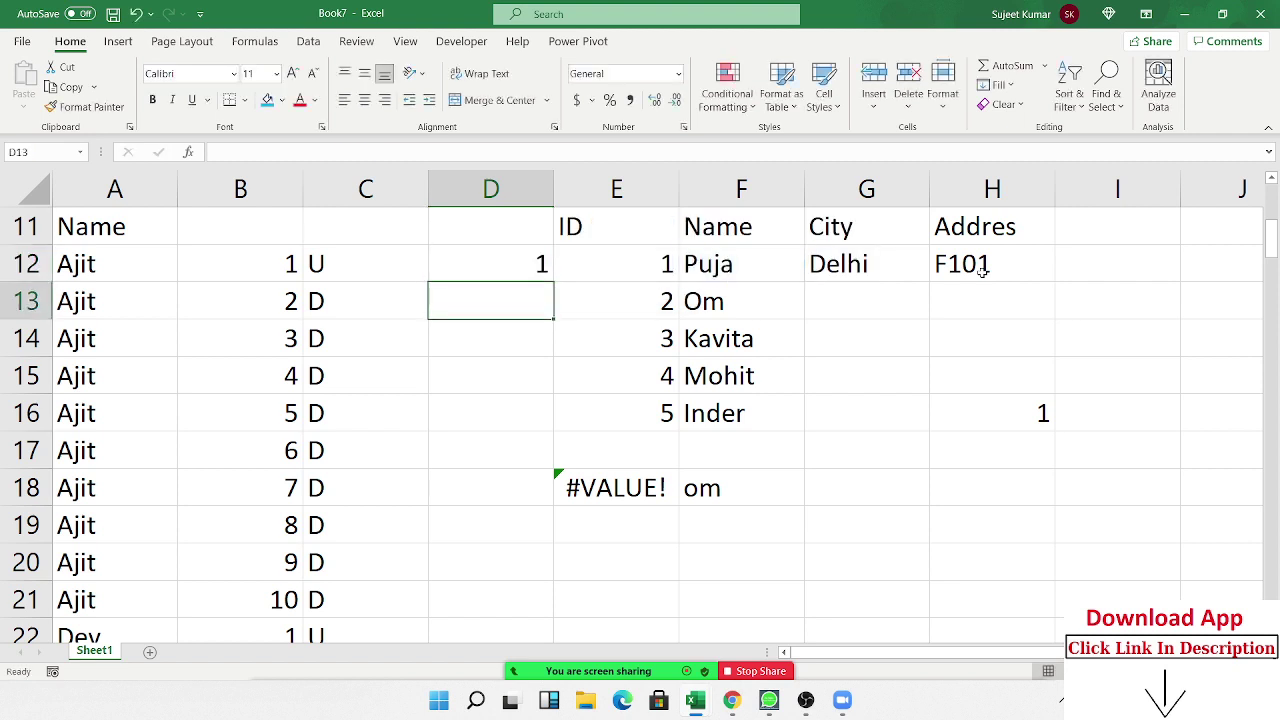
- Fill the D12 ID formula down through D19
key(Up)
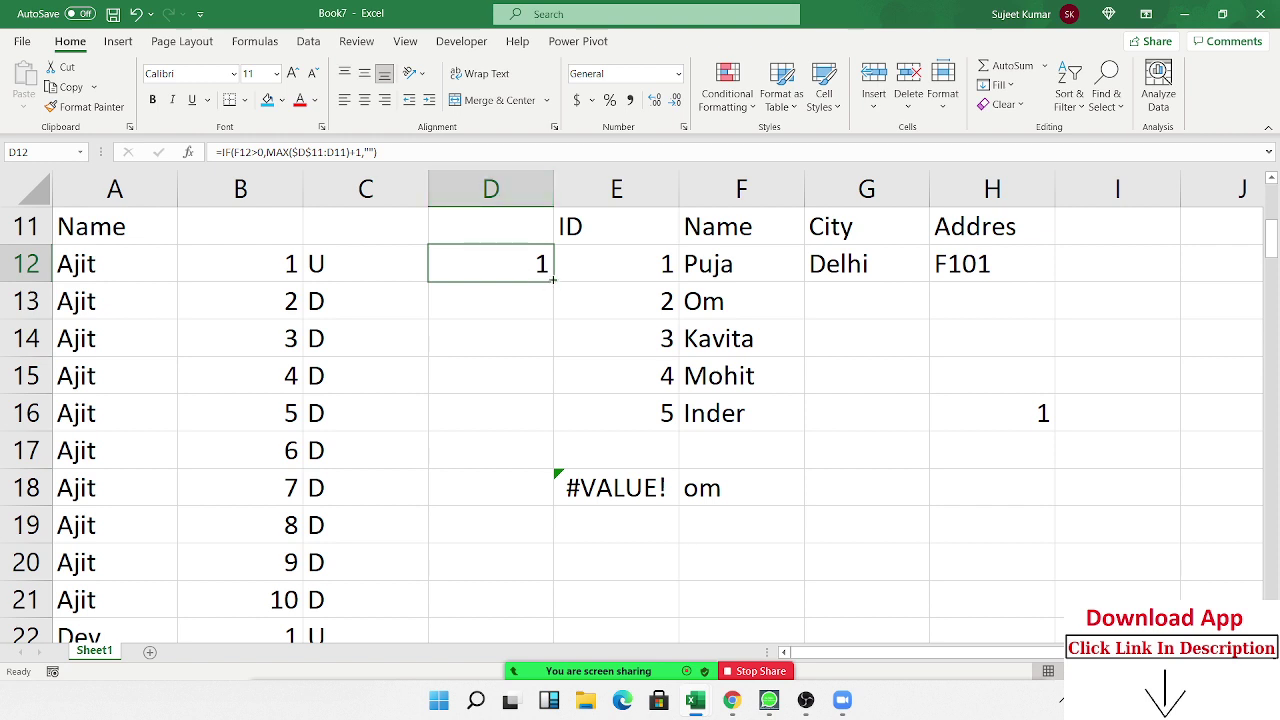
drag(553, 280, 532, 516)
drag(531, 557, 526, 552)
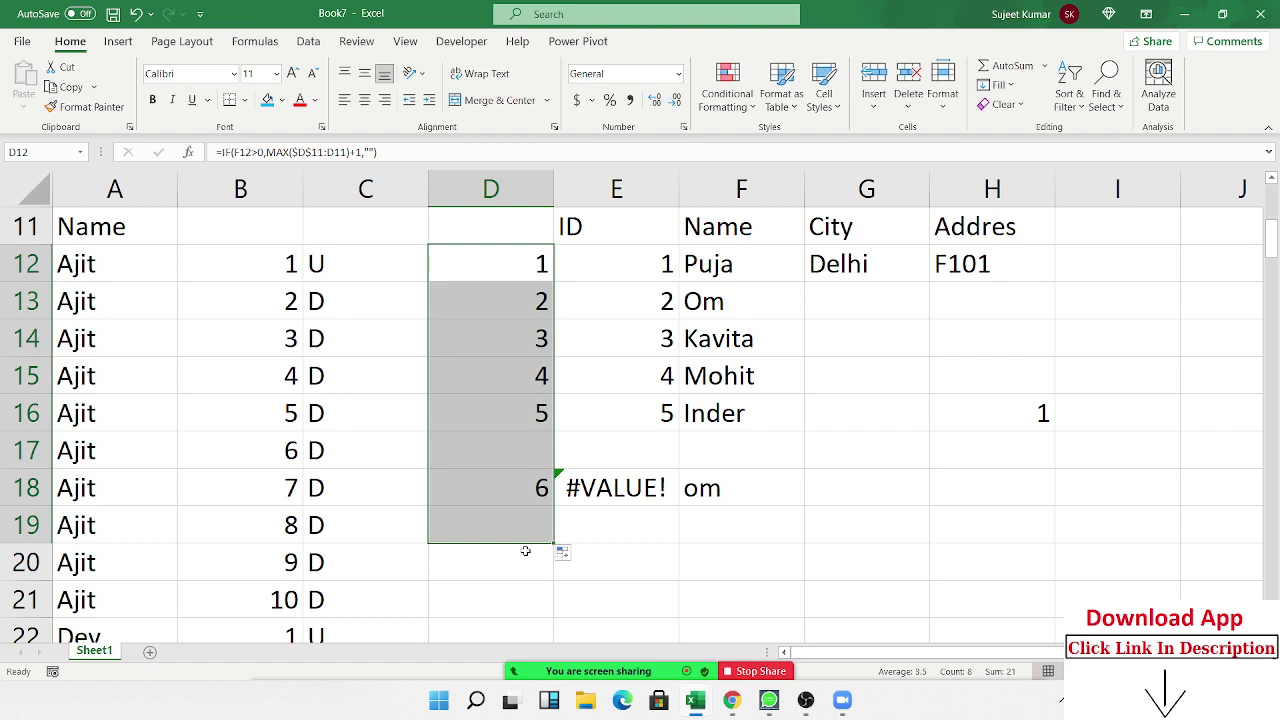
- Put the label Max in J13 and the limit 10 in K13
key(Right)
key(Right)
key(Right)
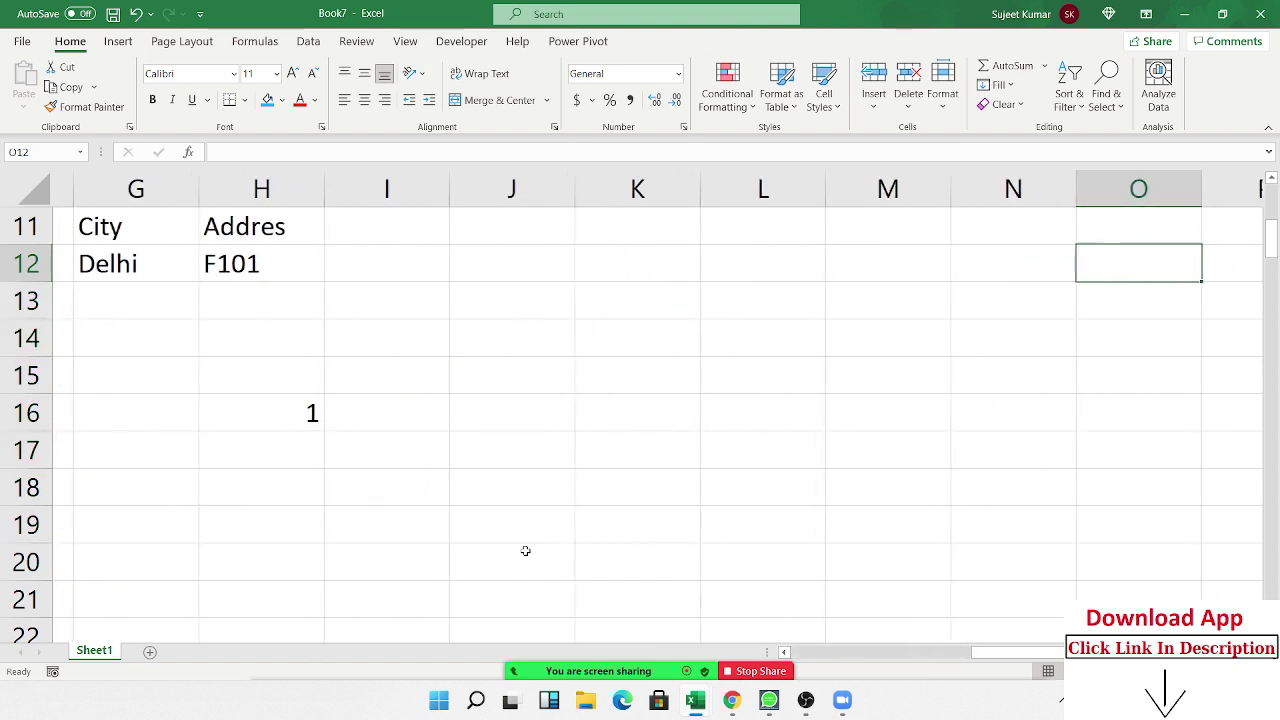
click(446, 263)
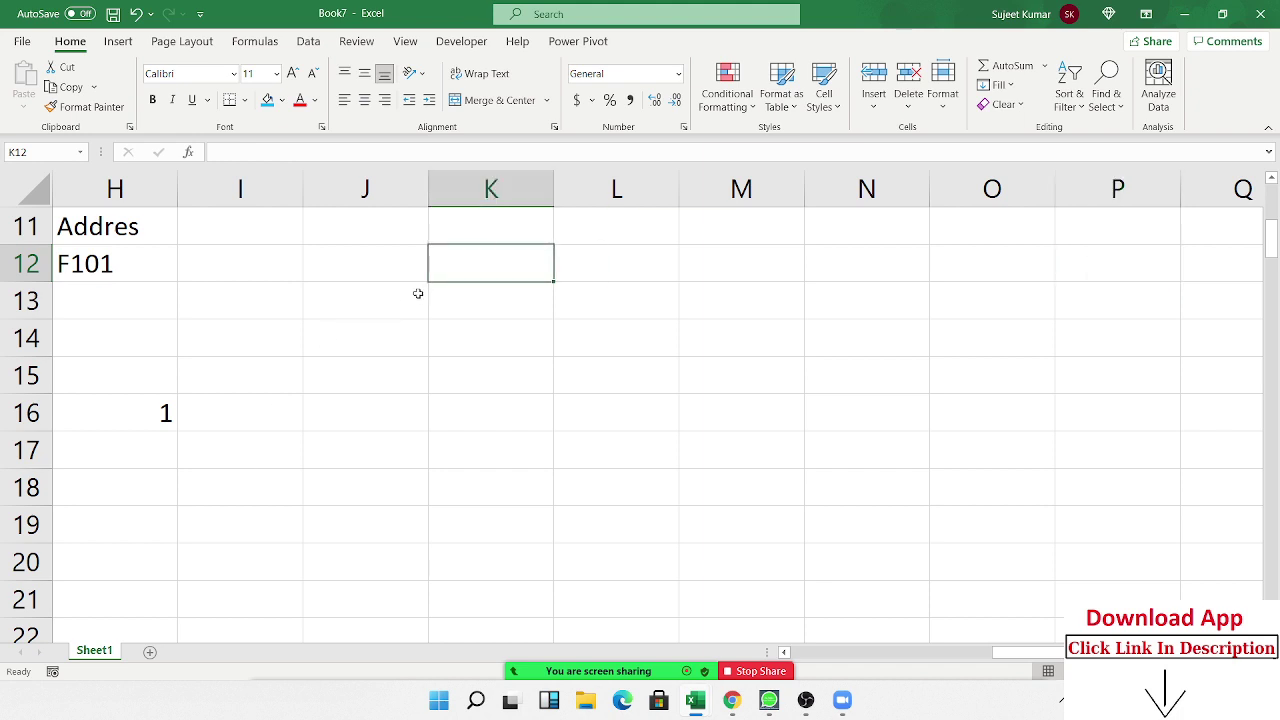
click(418, 293)
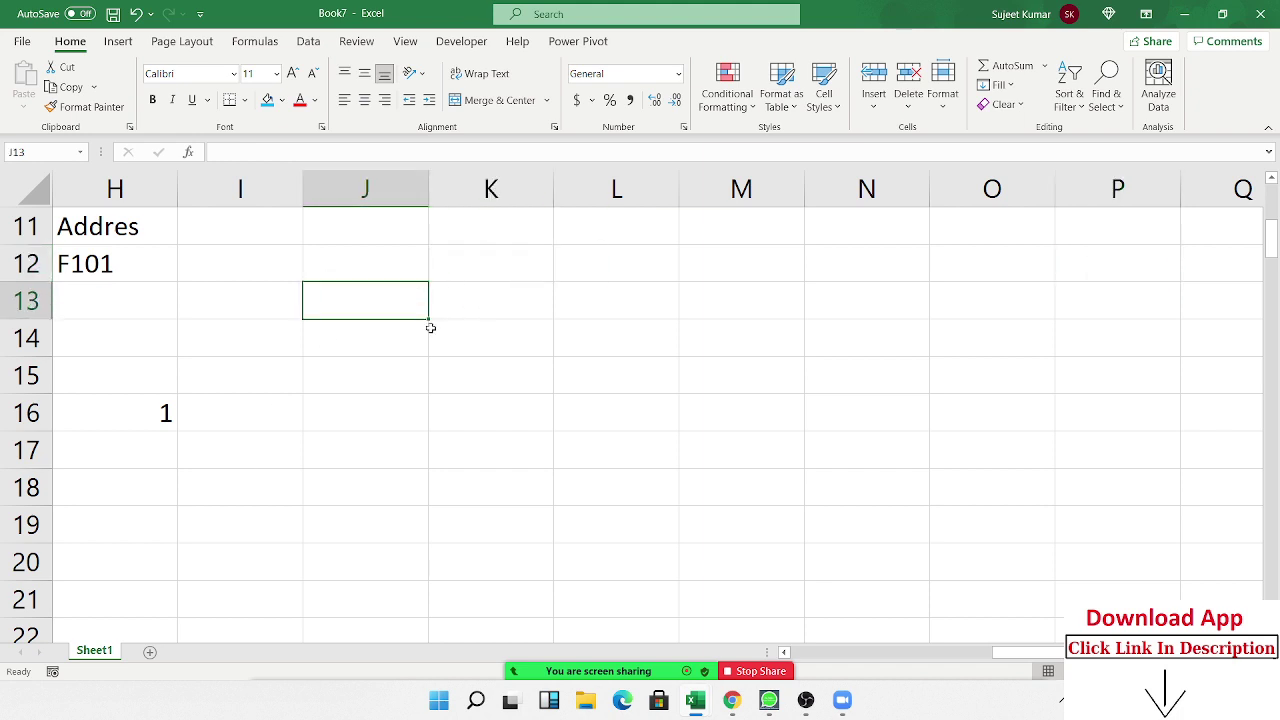
text(Ax)
key(Tab)
key(Left)
text(Max)
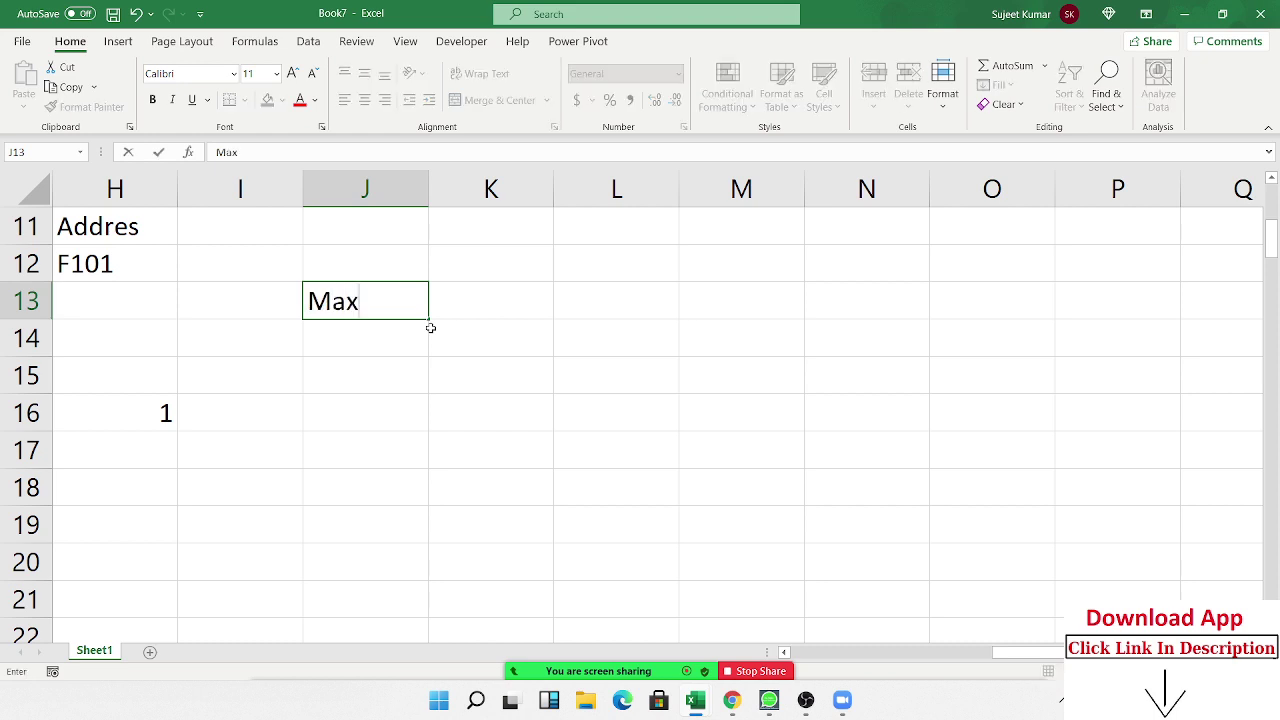
key(Tab)
text(10)
key(Return)
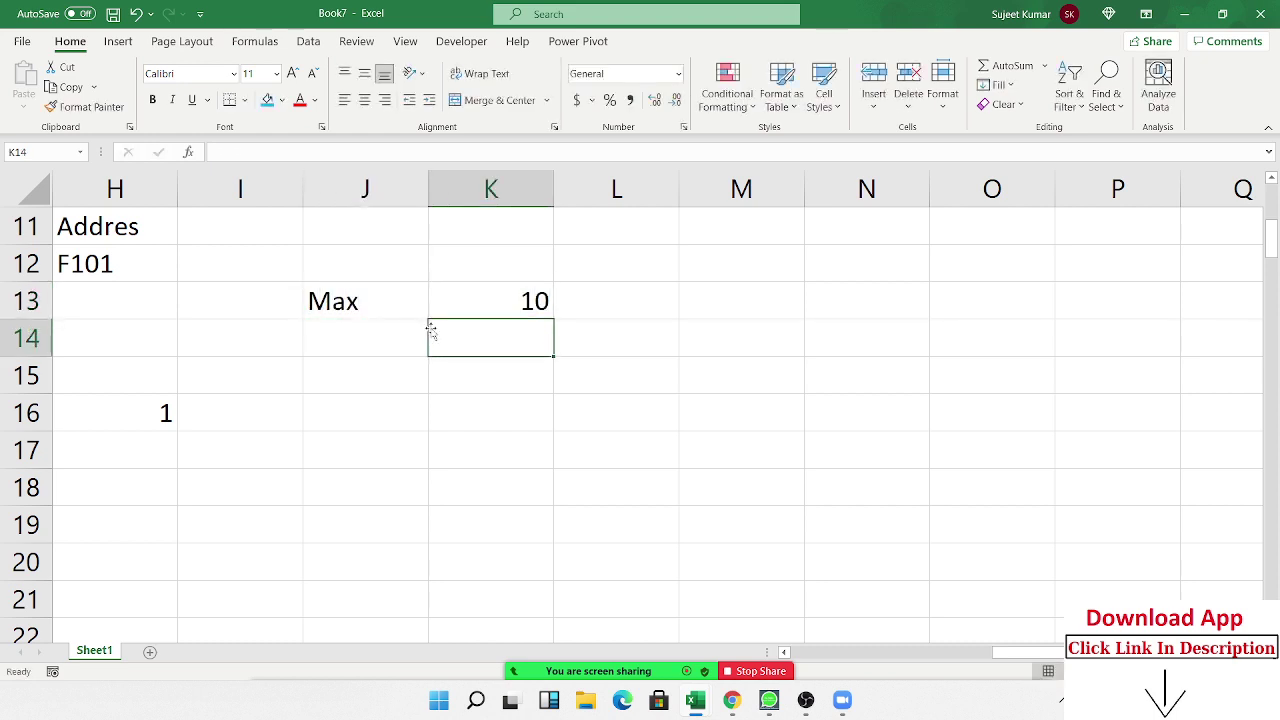
- Add the Sr heading in J15 with starting serial 1 in J16
key(Left)
key(Down)
text(S)
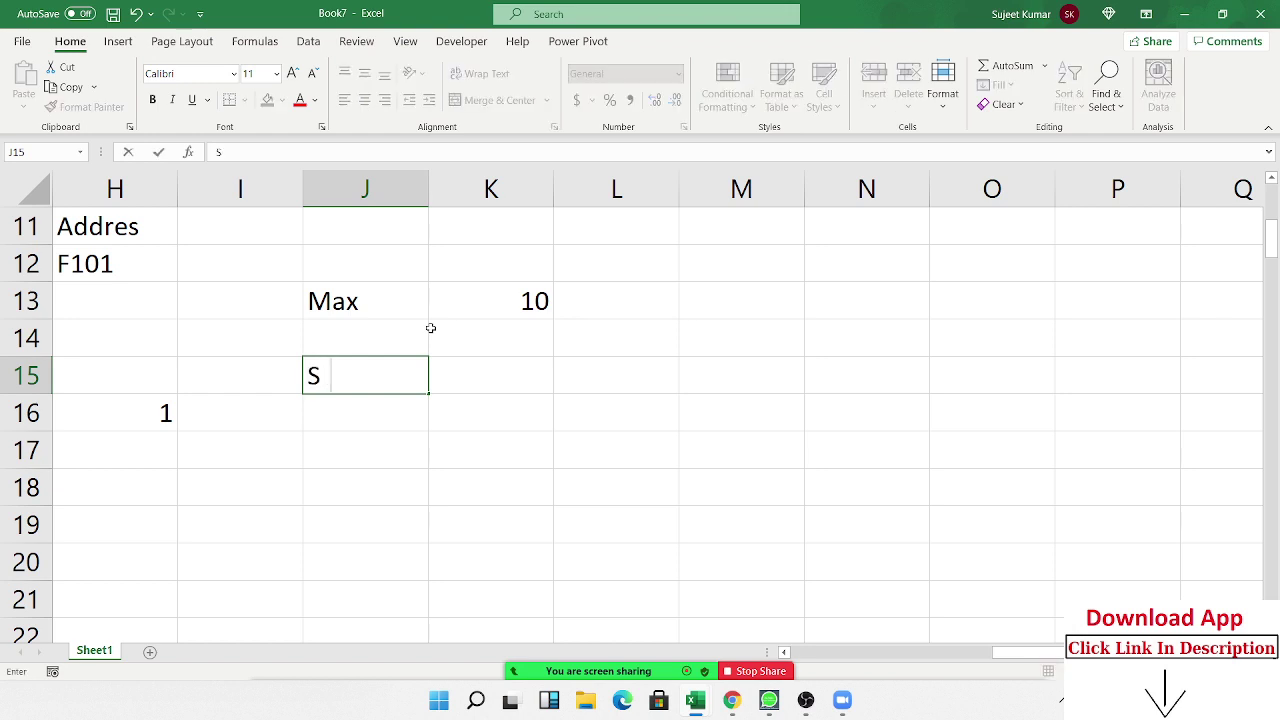
text(r)
key(Return)
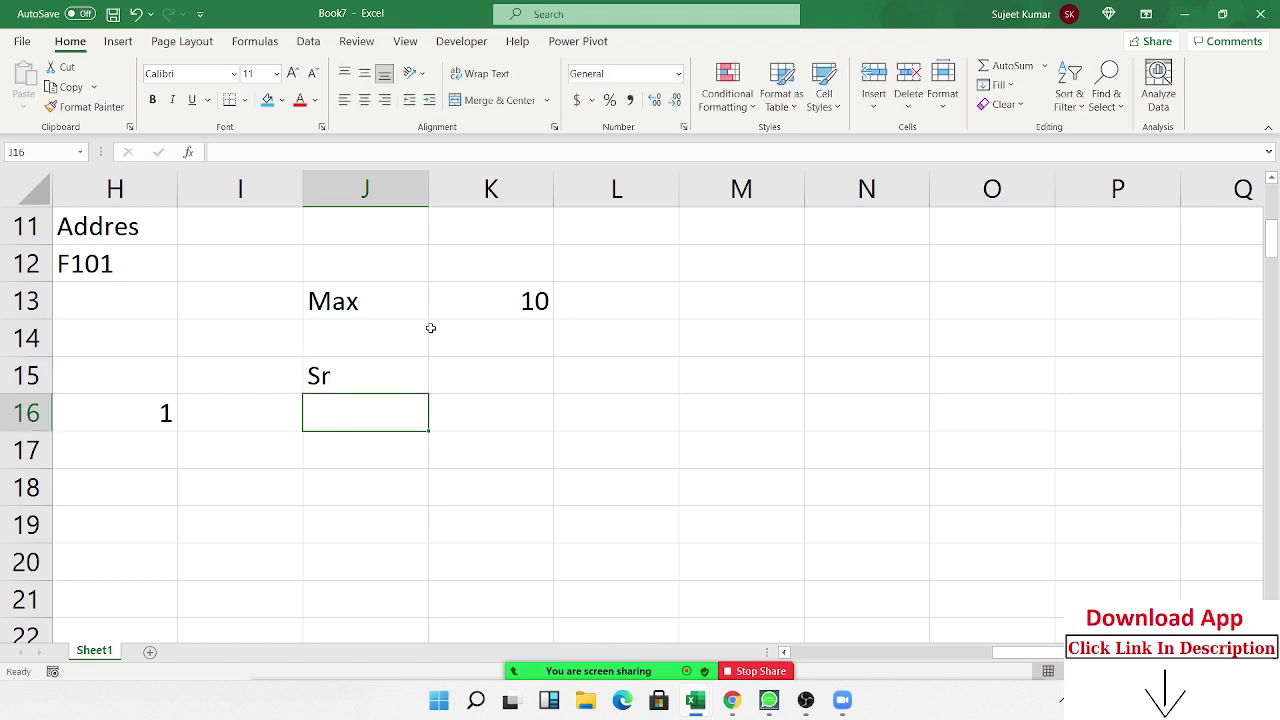
text(1)
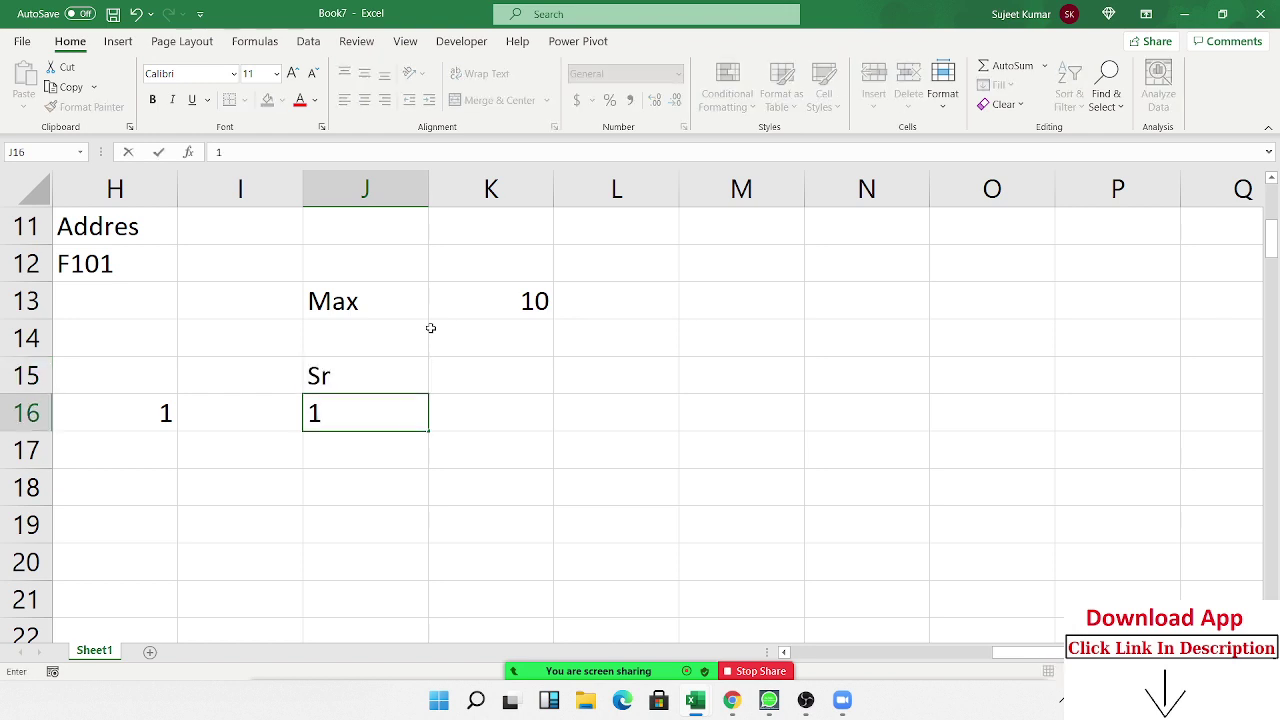
key(Return)
- Enter =IF(J16+1>$K$13,"",J16+1) in J17, showing serial 2
text(=i)
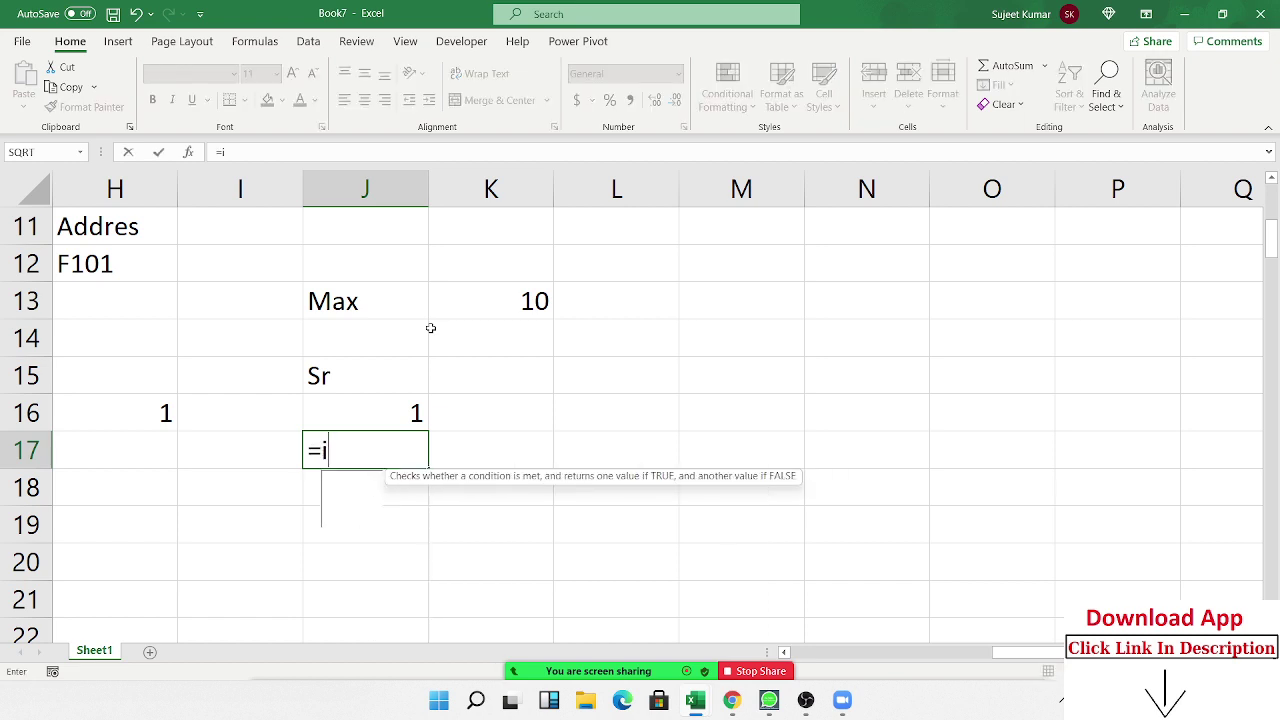
text(f)
key(Tab)
key(Up)
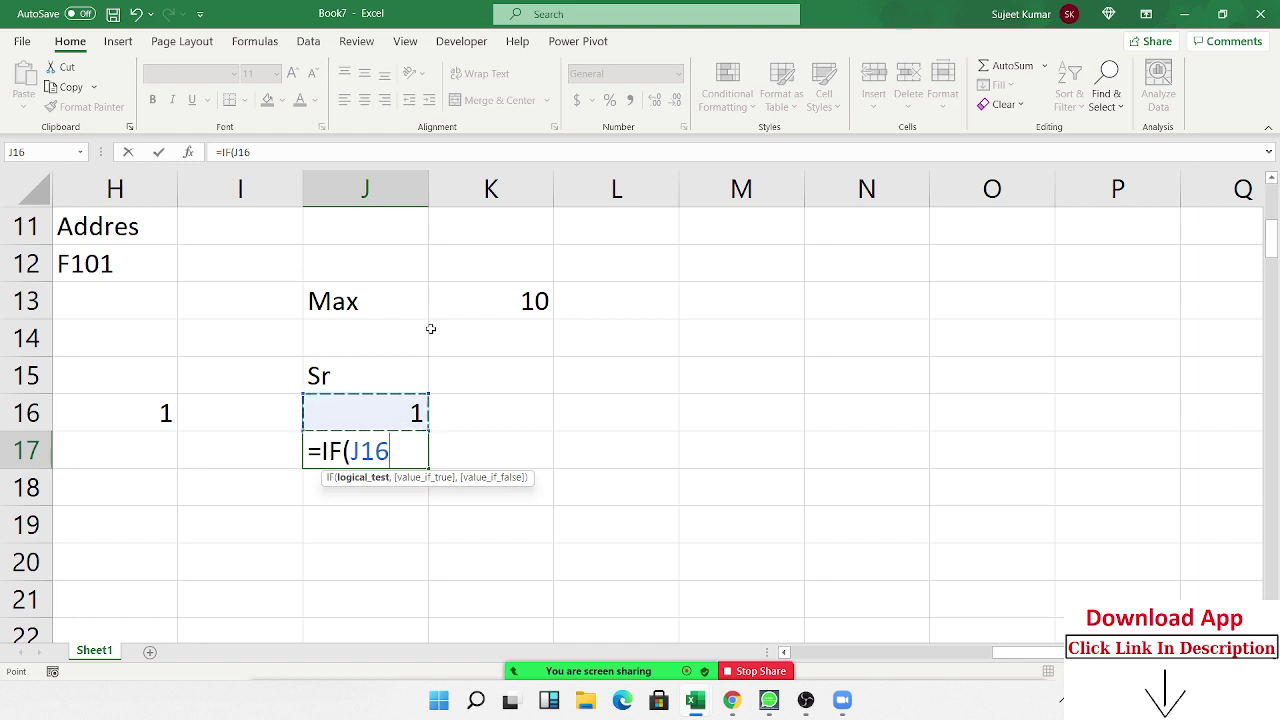
text(+1>)
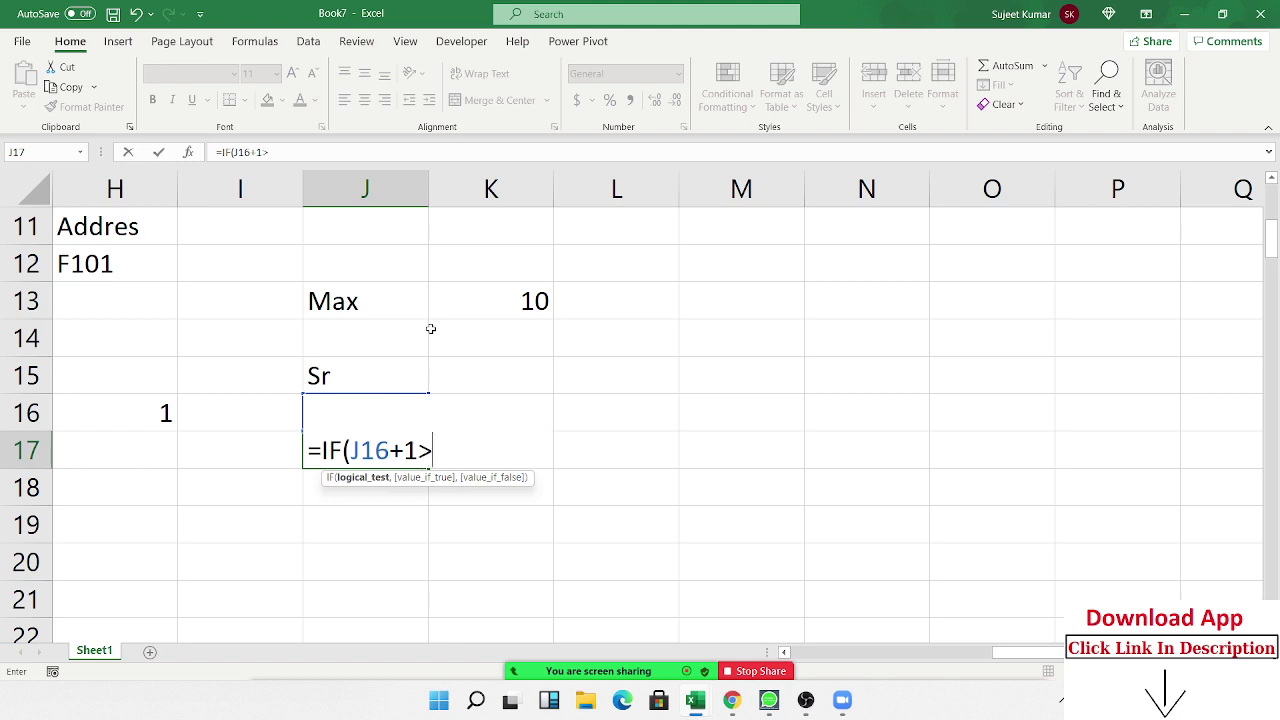
click(514, 300)
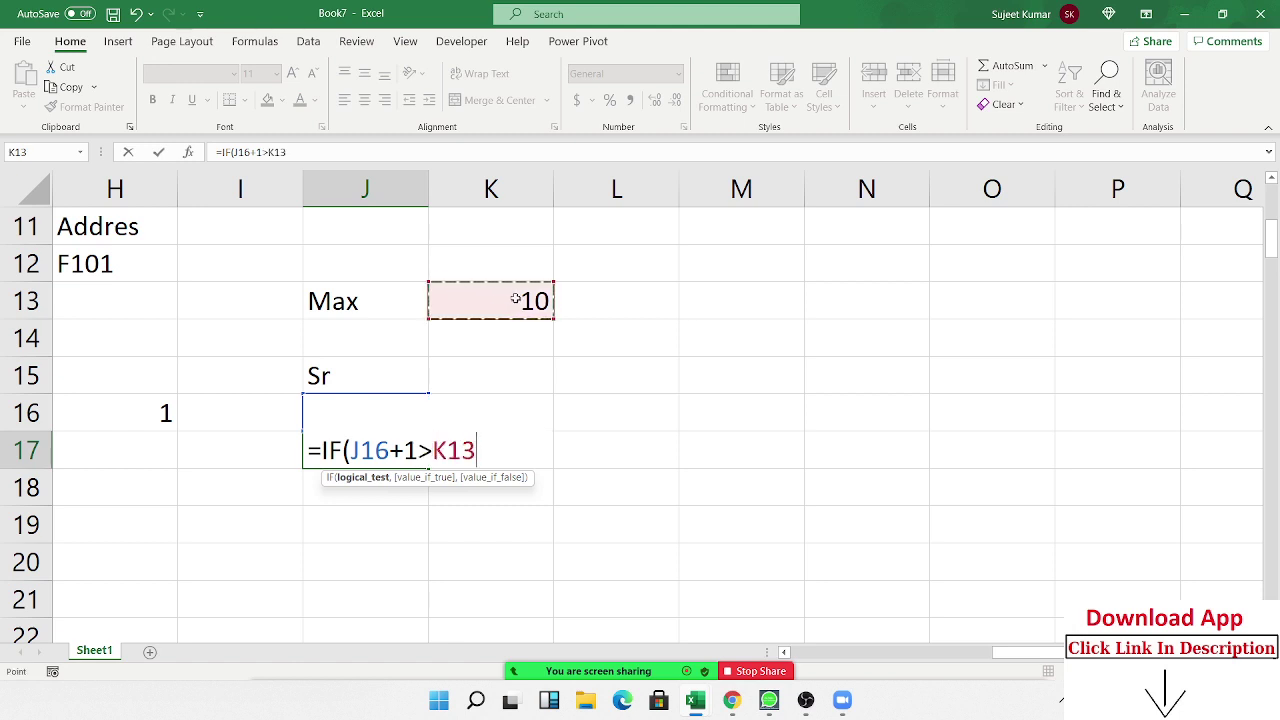
text(,"")
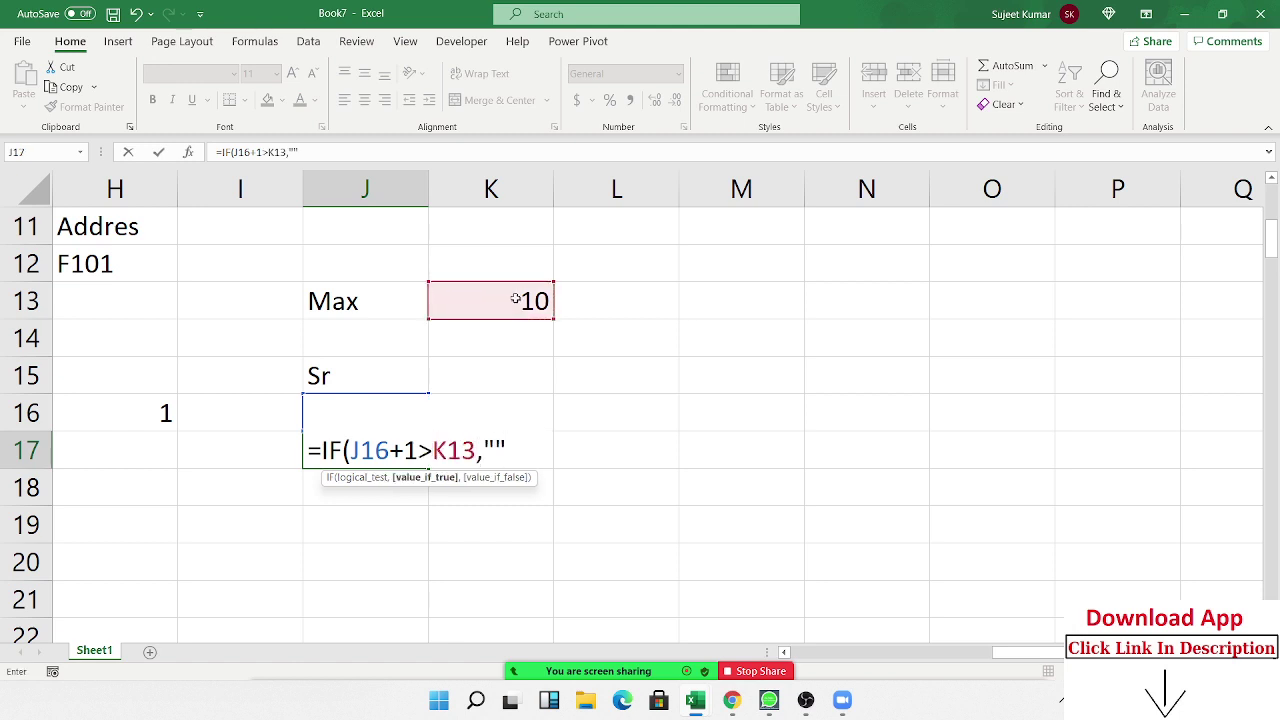
text(,)
key(Up)
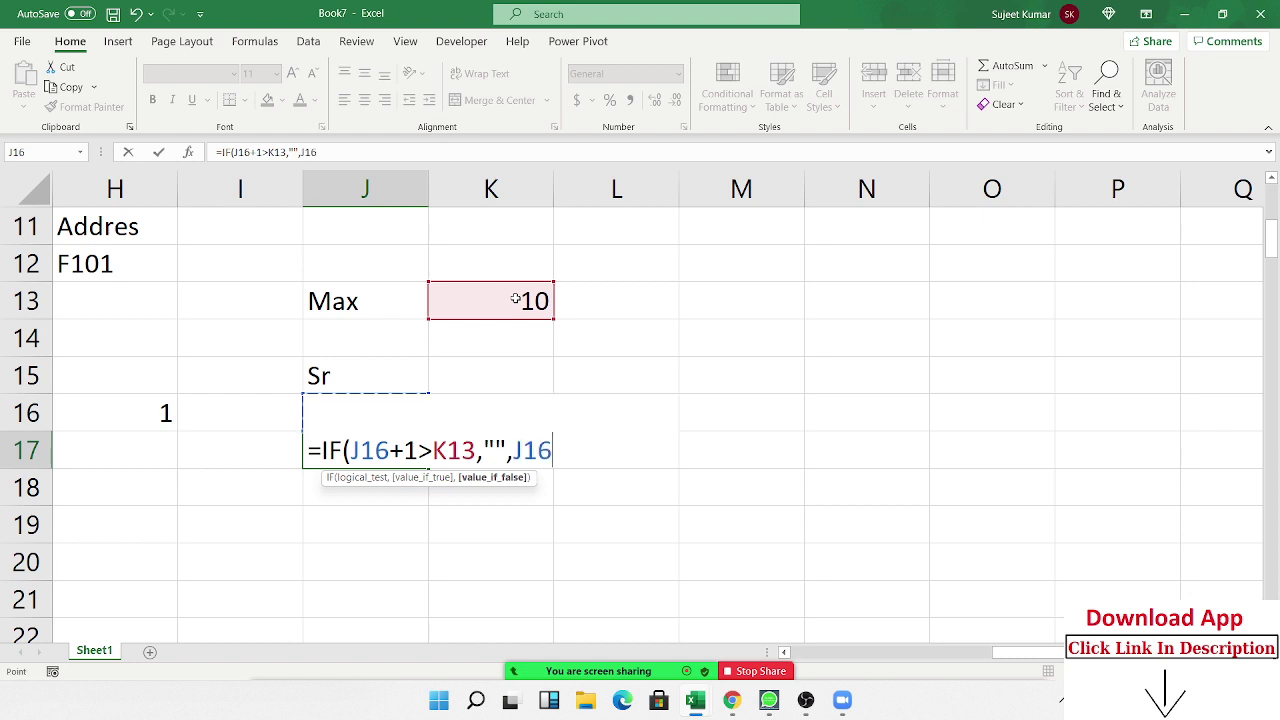
text(+1)
click(440, 457)
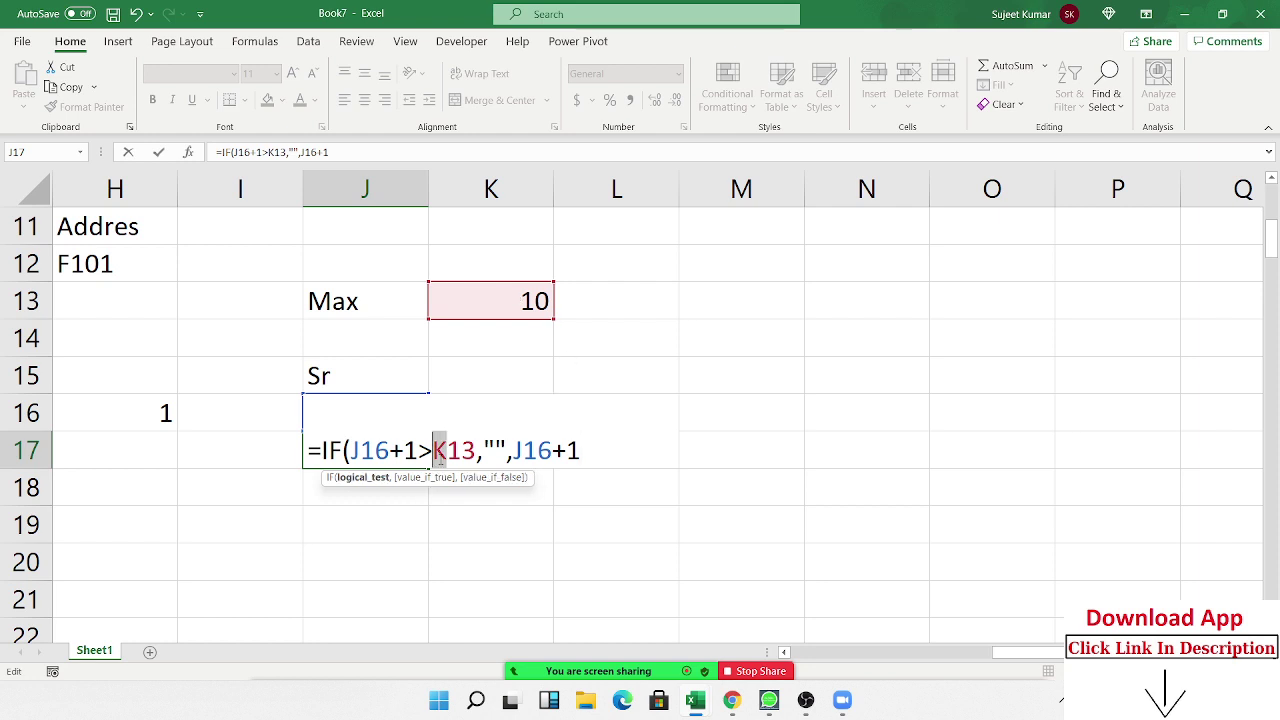
key(F4)
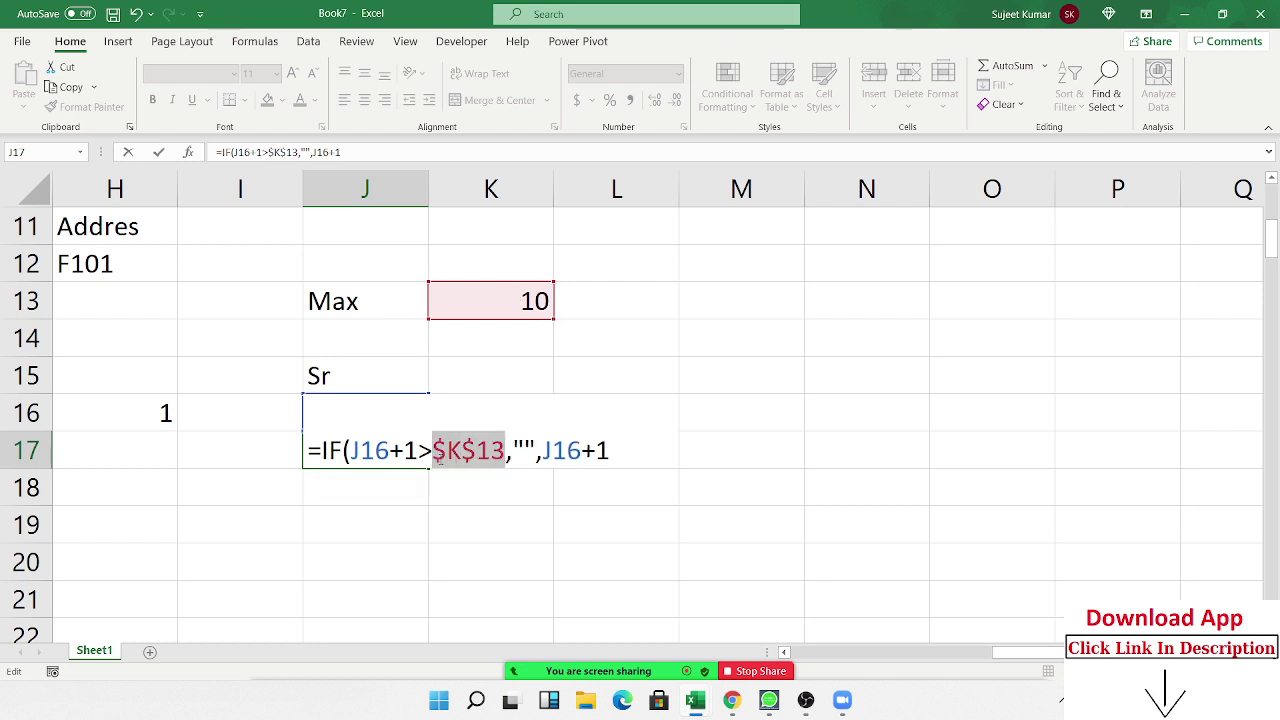
key(Return)
- Change the Max limit in K13 from 10 to 5
click(528, 308)
text(5)
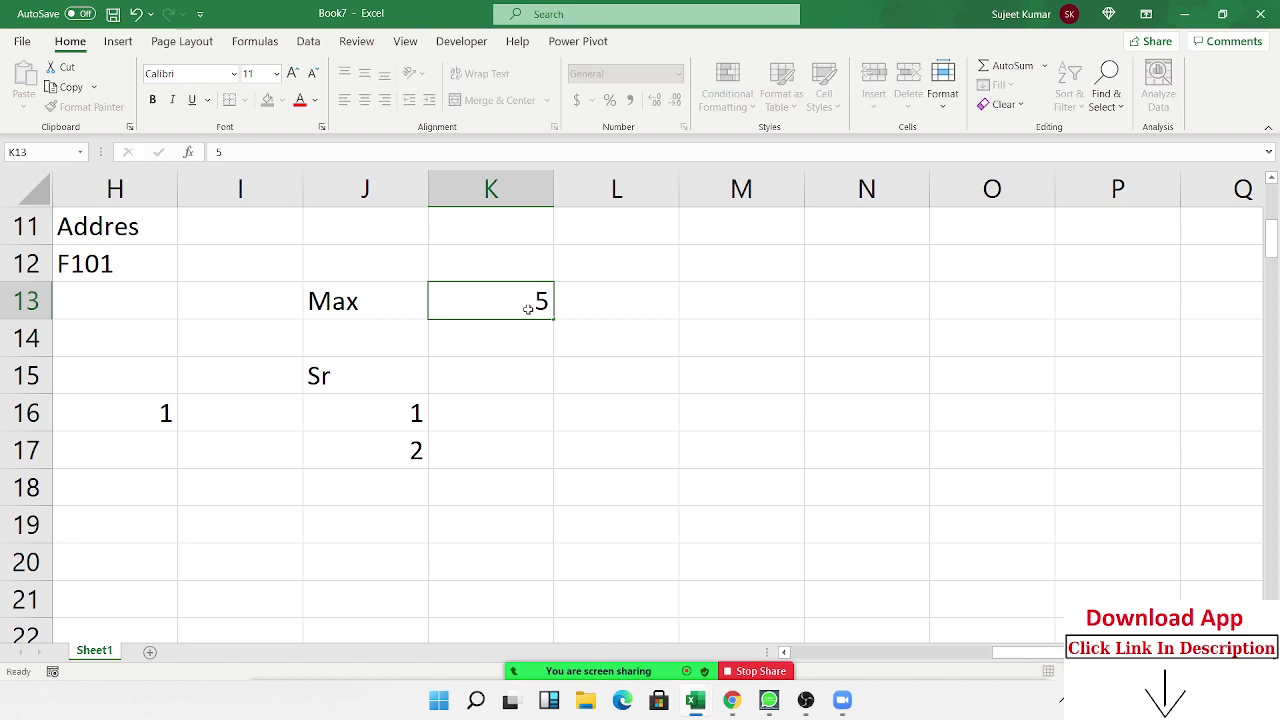
key(Return)
- Fill the J17 serial formula down to J22, then J27, then J33 with Ctrl+D
click(417, 443)
drag(398, 476, 346, 634)
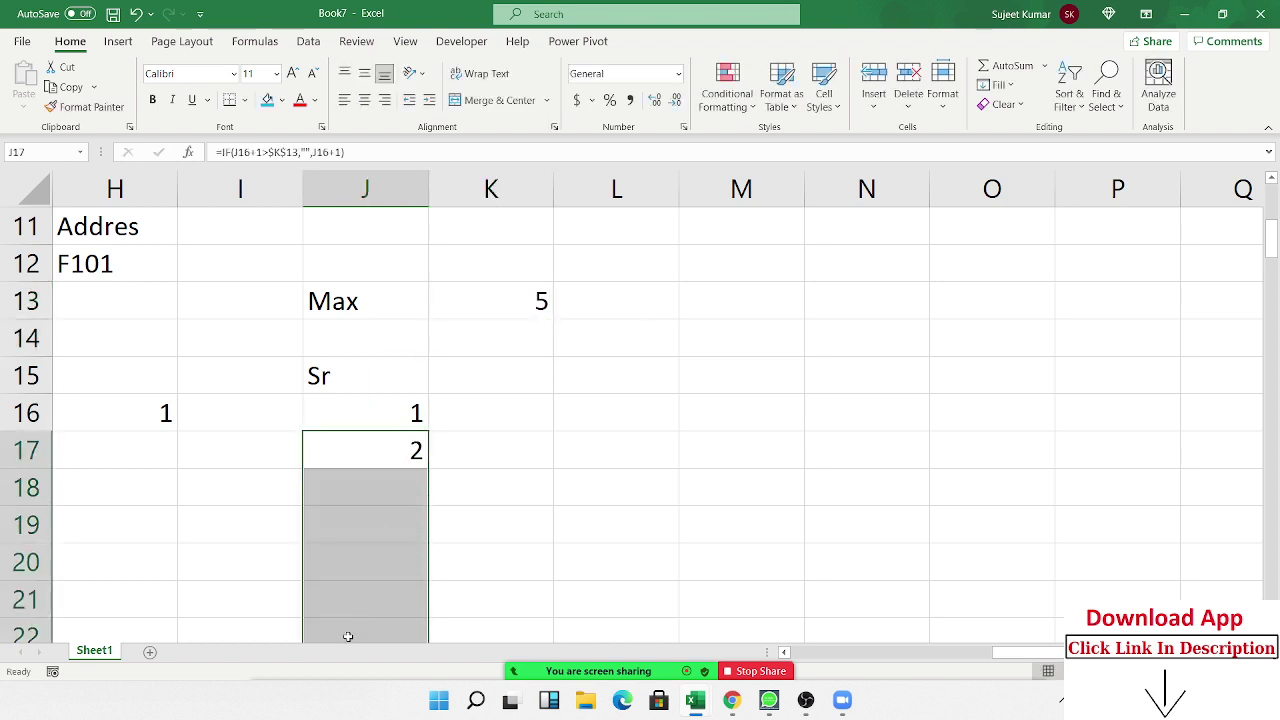
key(ctrl+d)
scroll(458, 554, down, 2)
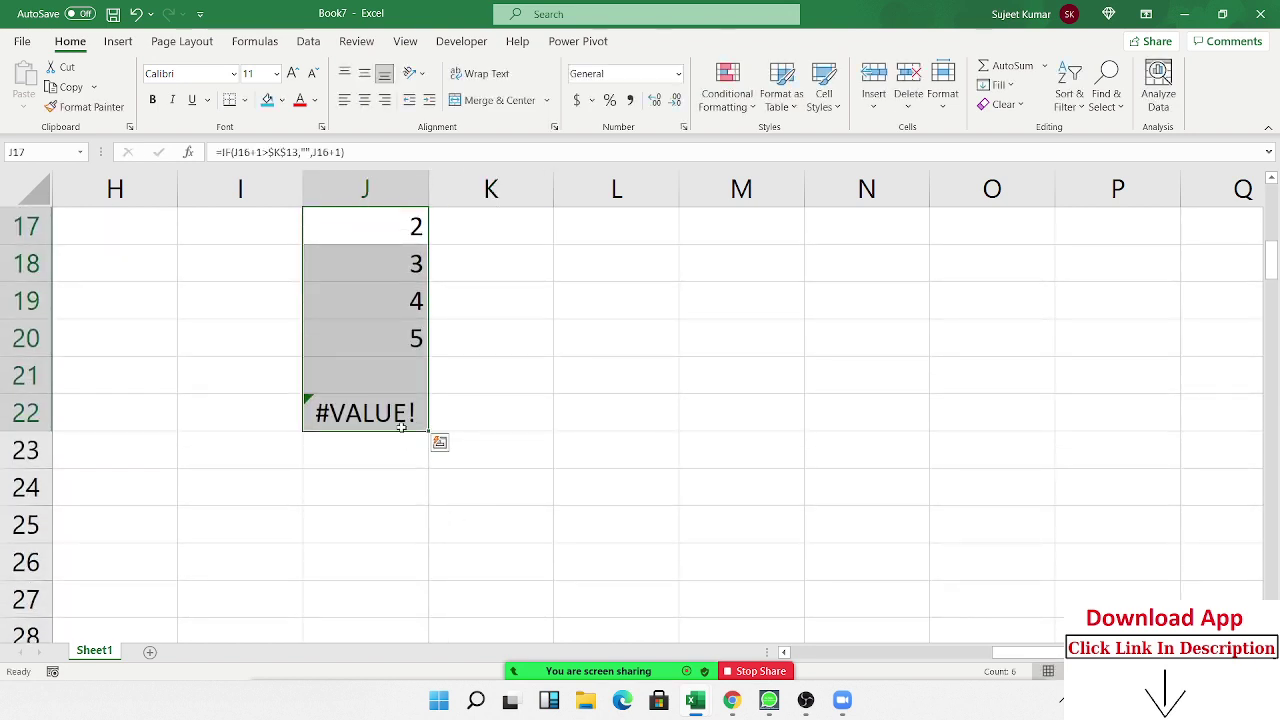
drag(405, 414, 360, 598)
key(ctrl+d)
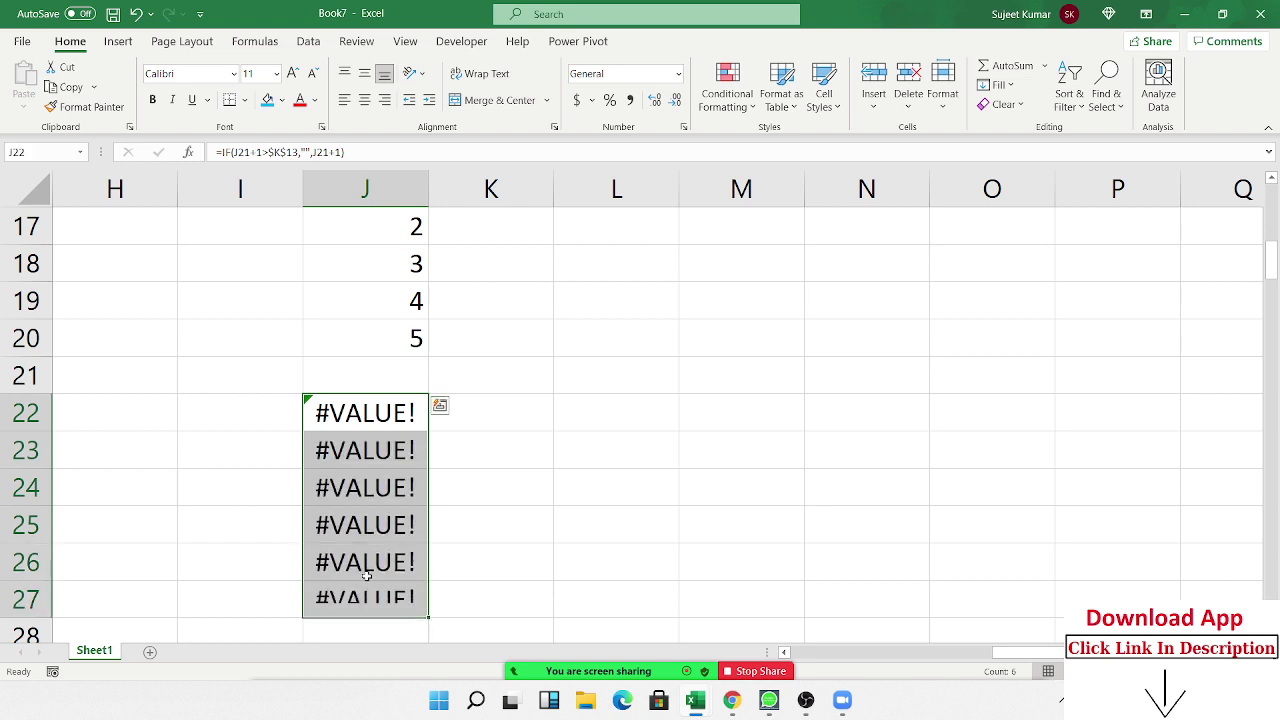
scroll(400, 450, down, 3)
drag(385, 270, 343, 470)
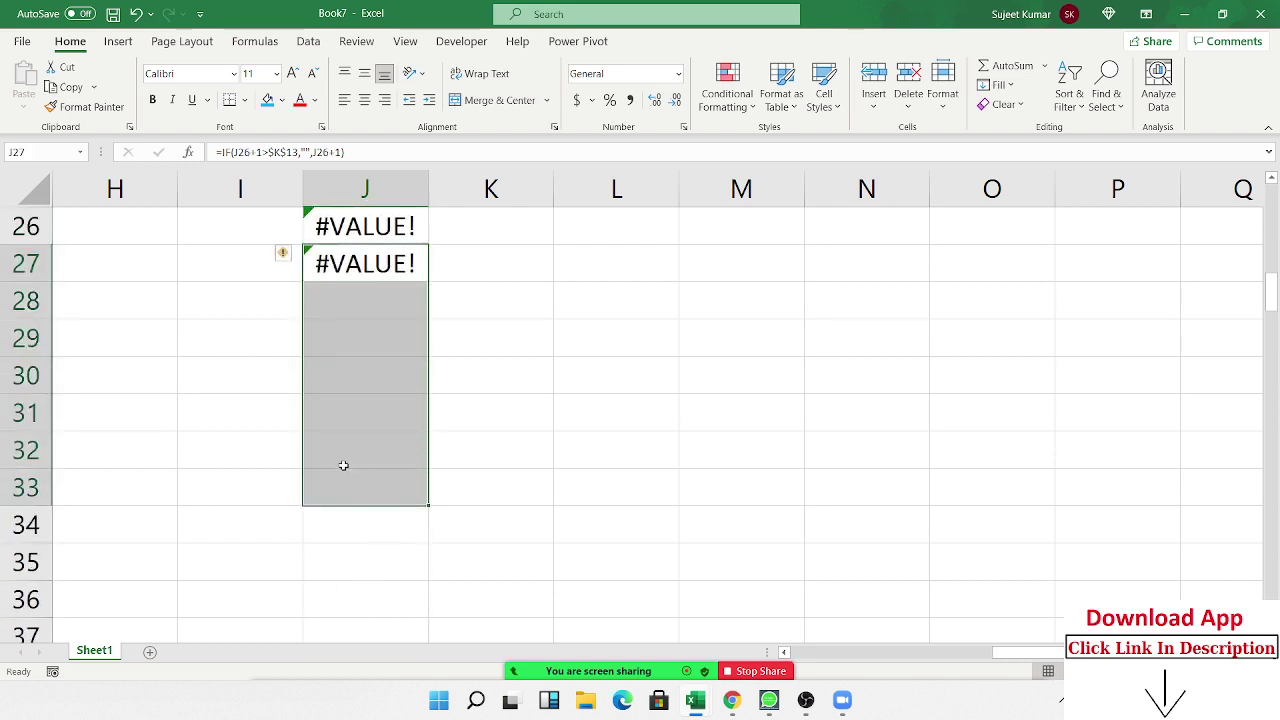
key(ctrl+d)
- Scroll back up to inspect the first #VALUE! in J22 and serial 1 in J16
scroll(344, 453, up, 1)
scroll(343, 453, up, 1)
scroll(343, 453, up, 1)
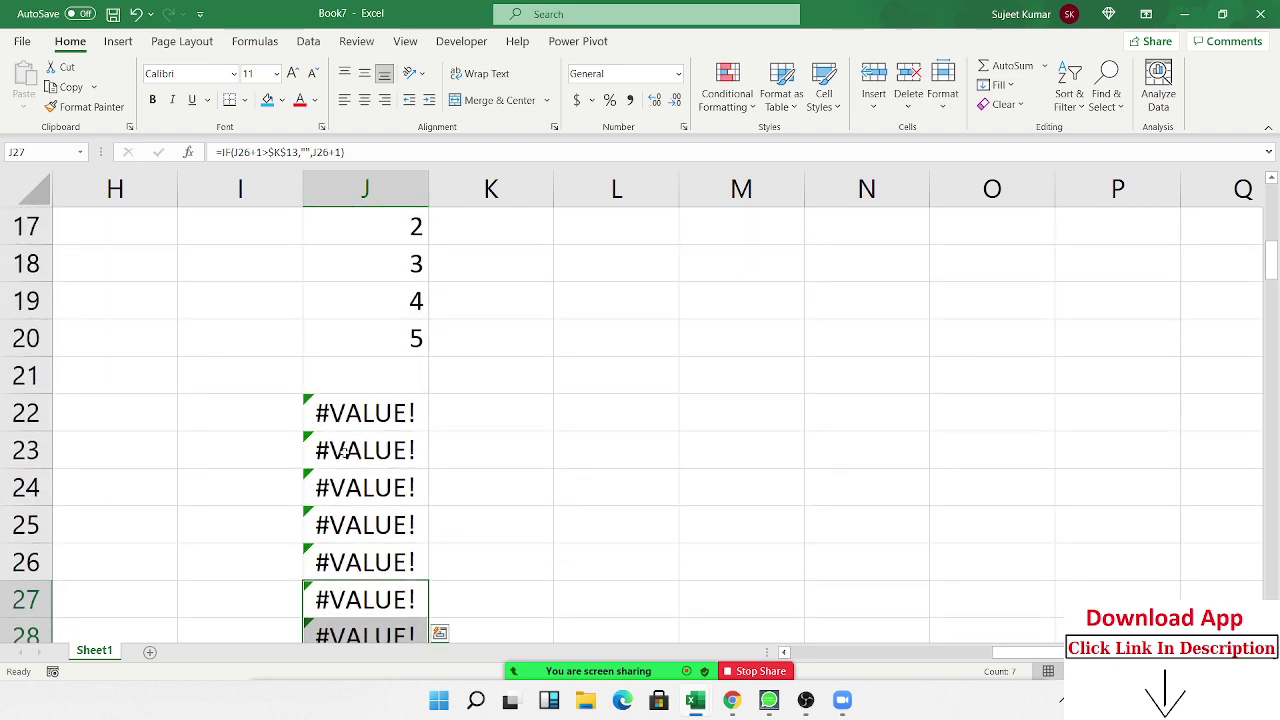
scroll(342, 468, up, 1)
click(347, 516)
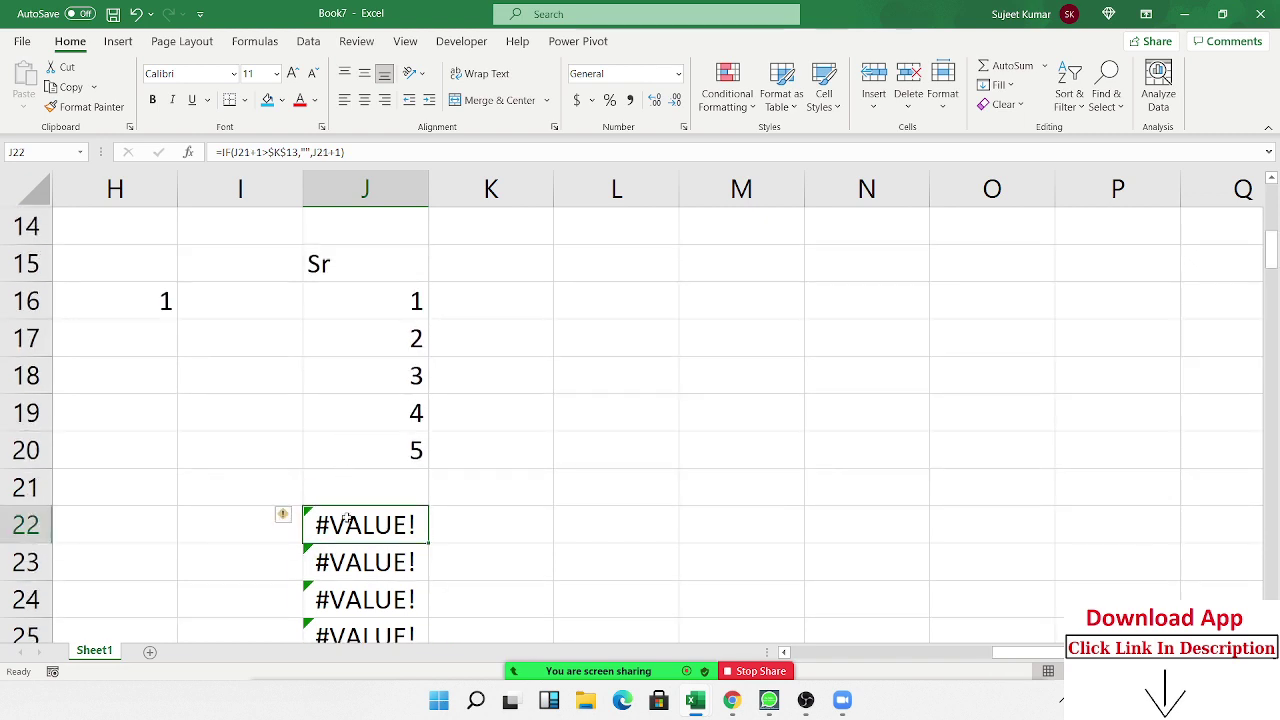
scroll(353, 514, up, 3)
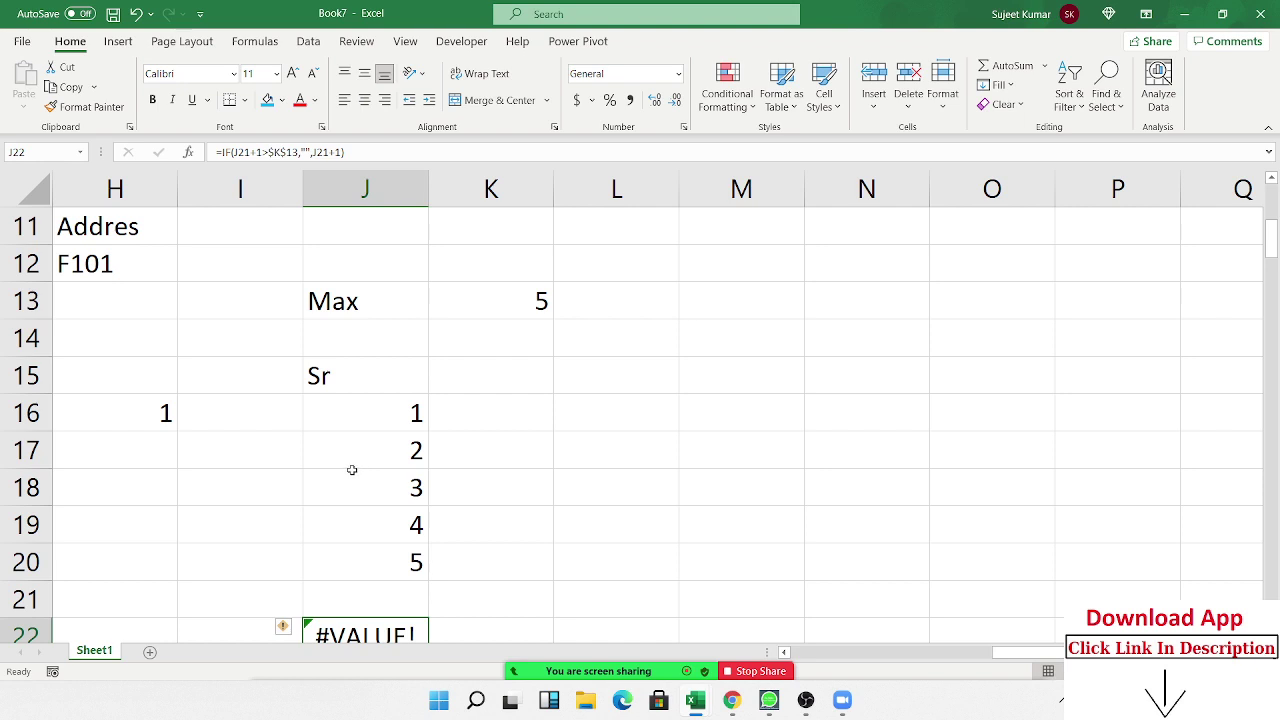
click(376, 420)
- Change J17 to =IFERROR(IF(J16+1>$K$13,"",J16+1),"")
click(370, 446)
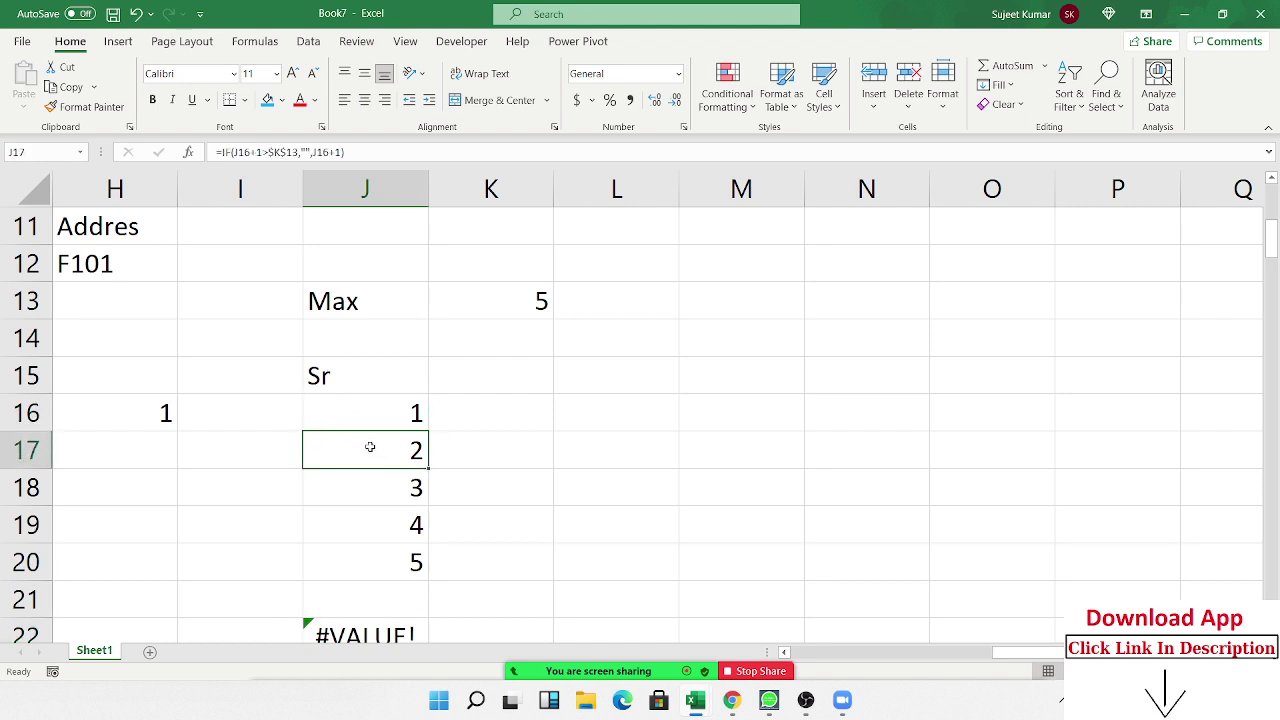
double_click(360, 448)
click(325, 446)
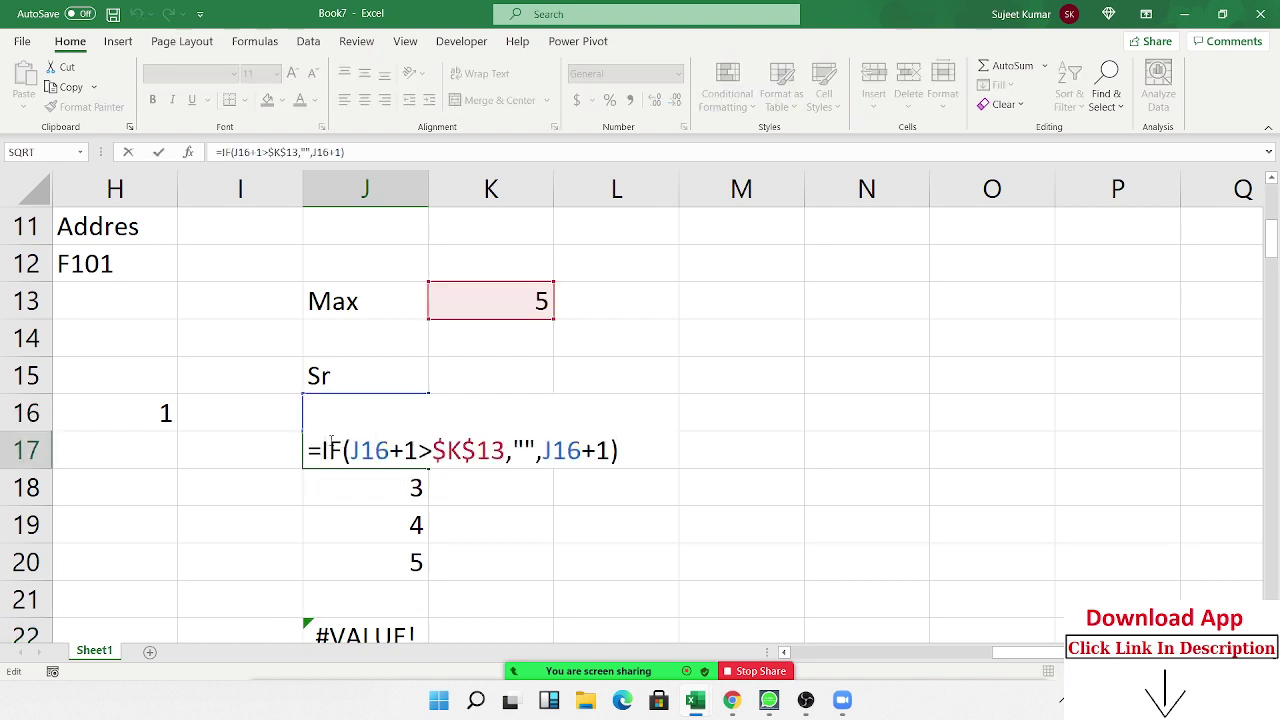
text(if)
key(Down)
key(Tab)
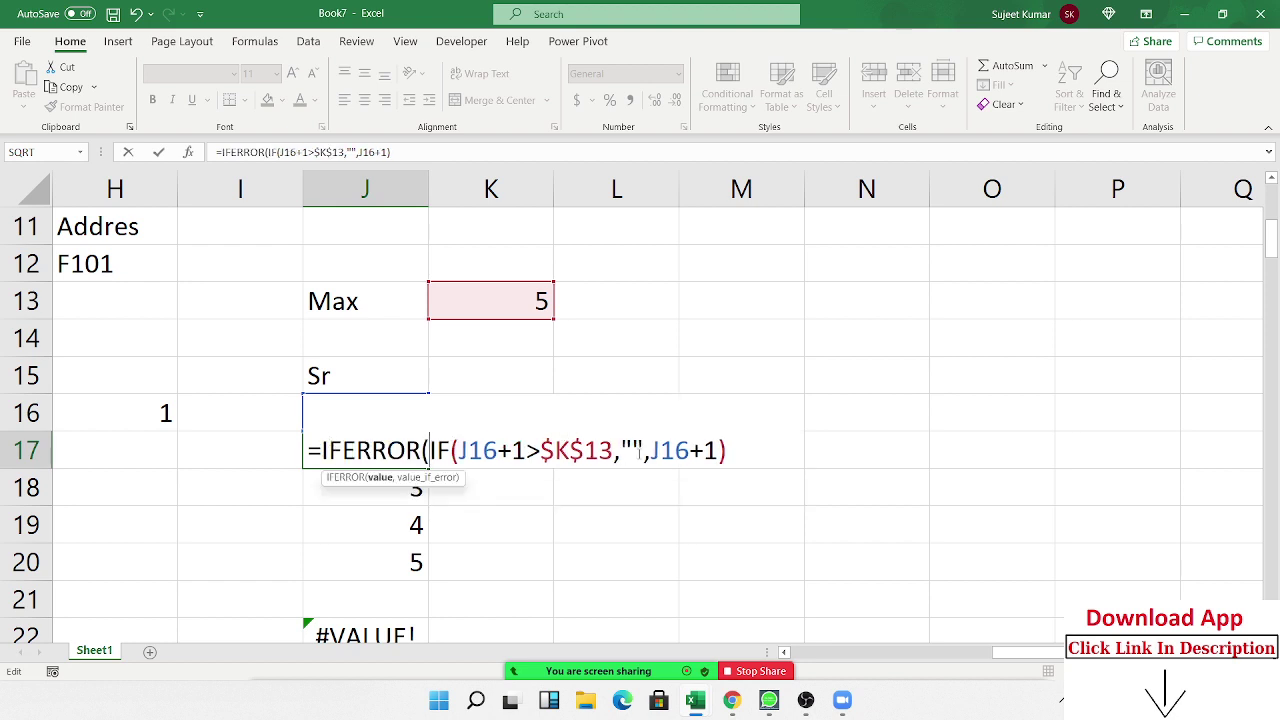
click(748, 447)
text(,"")
text())
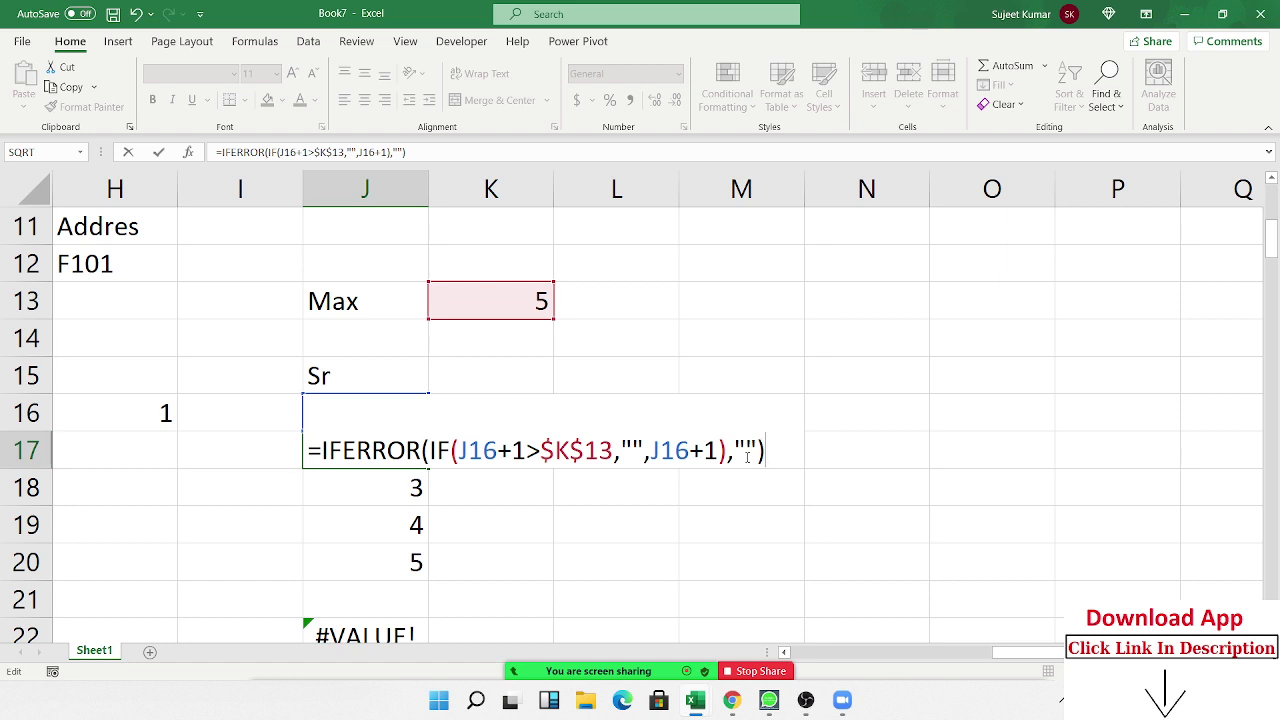
key(Return)
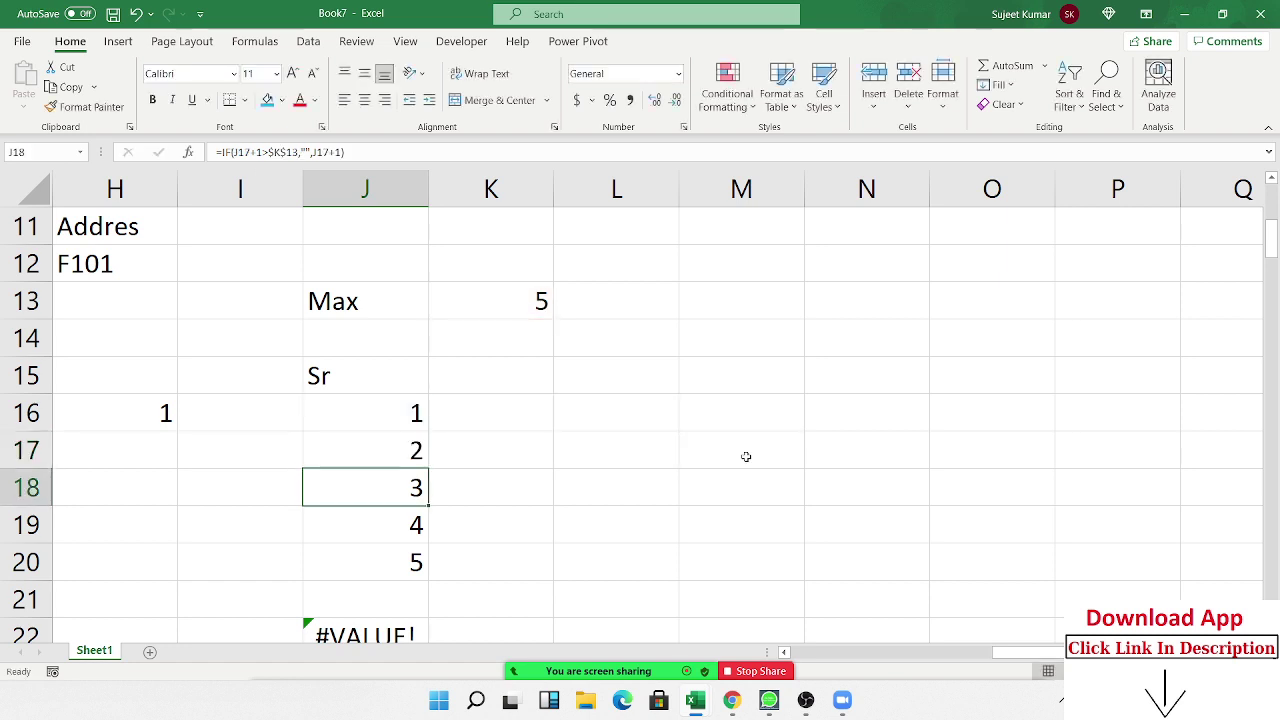
- Refill the IFERROR formula from J17 to J33 and check the Sr column counts 1–5
key(Up)
key(ctrl+shift+Down)
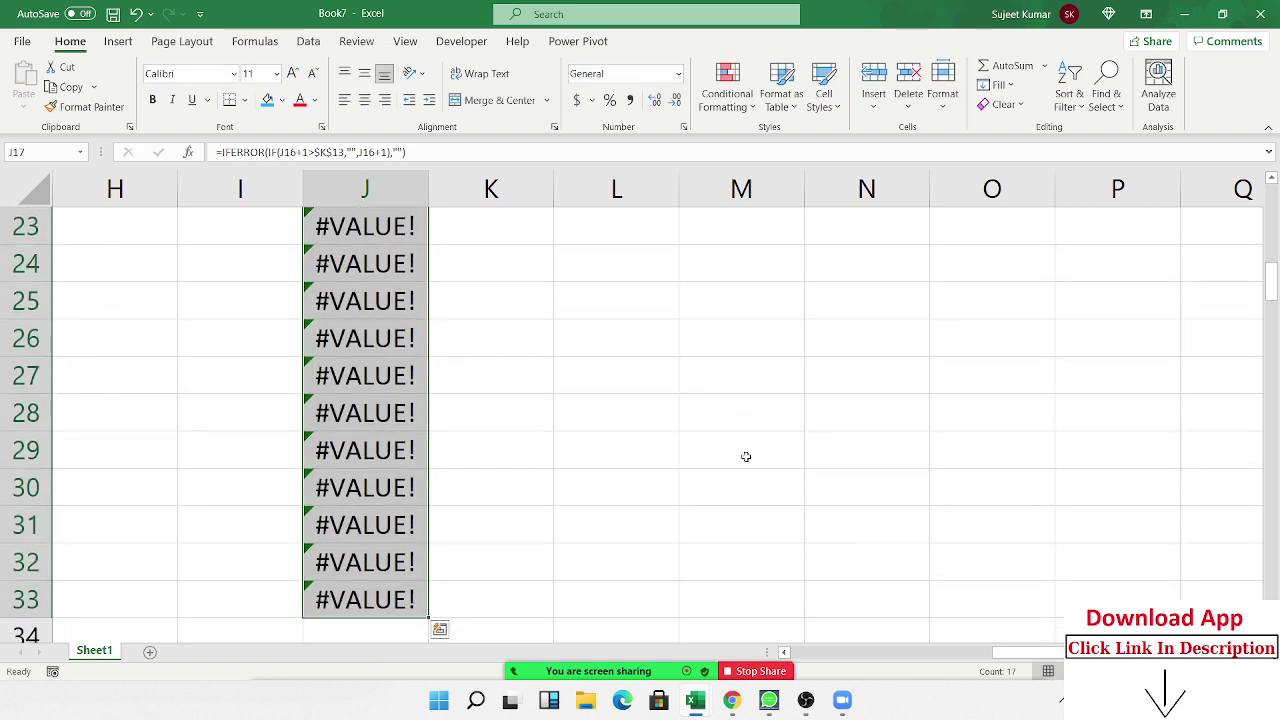
key(Delete)
key(Up)
key(Up)
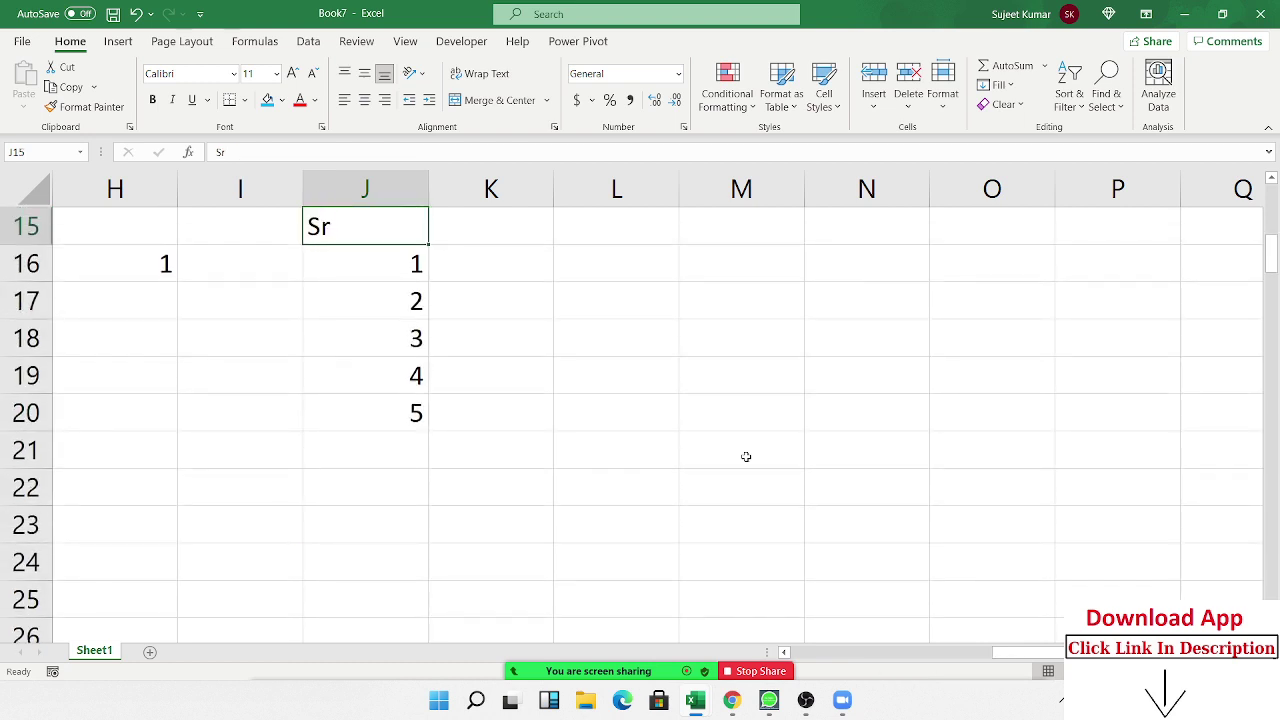
key(Down)
key(Down)
key(Down)
key(Down)
key(Up)
key(Up)
key(Up)
key(Up)
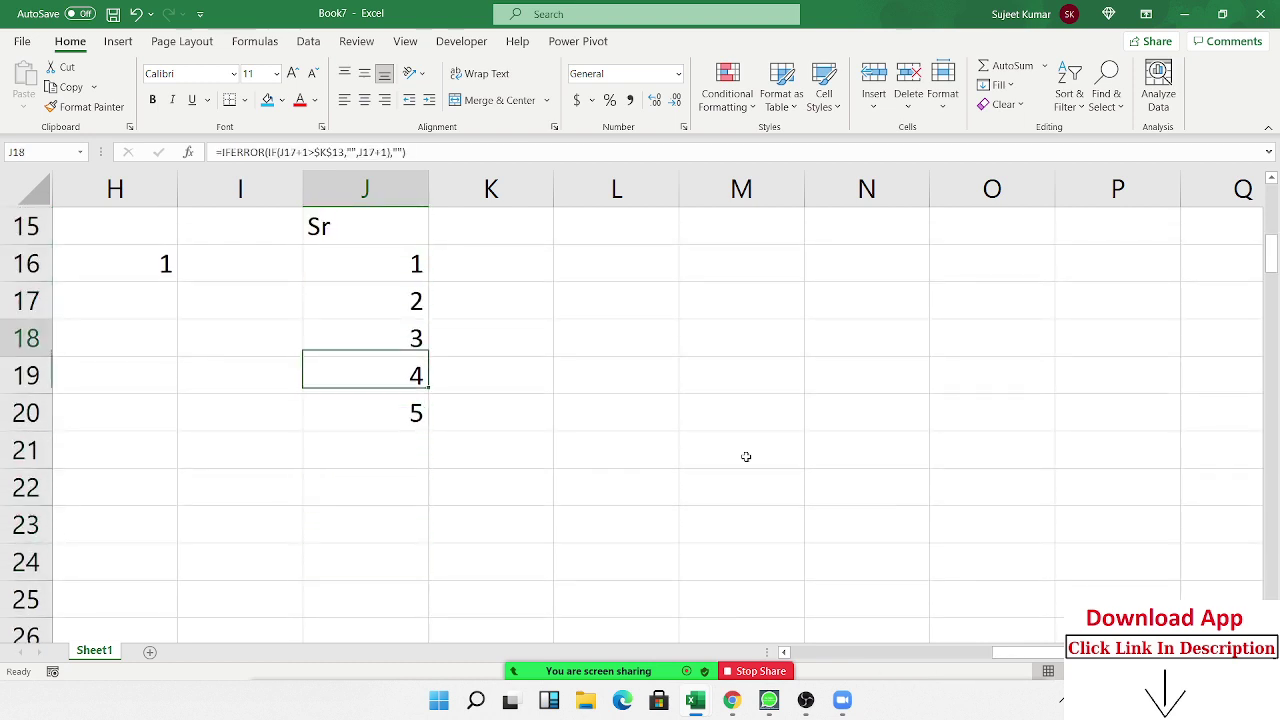
key(Up)
key(Up)
key(Up)
key(Right)
key(Right)
key(Down)
key(Down)
- Change the Max limit in K13 to 7, then to 8
scroll(514, 476, down, 3)
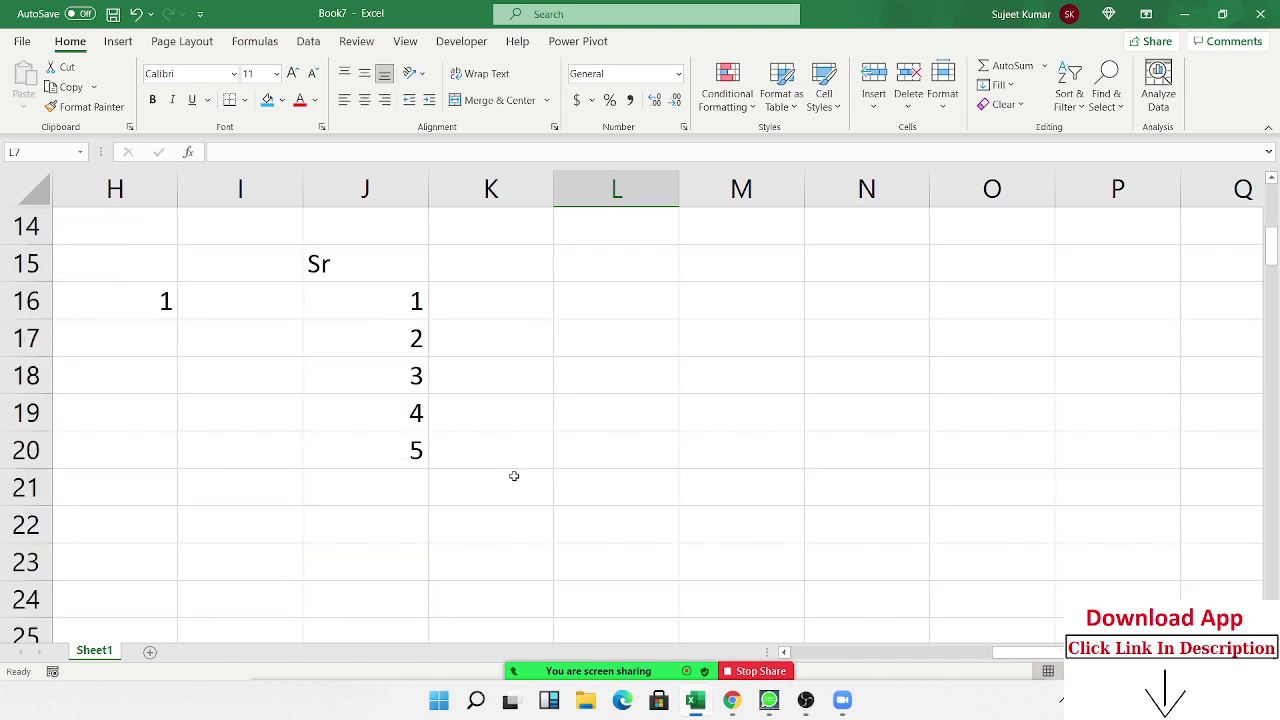
scroll(528, 448, up, 1)
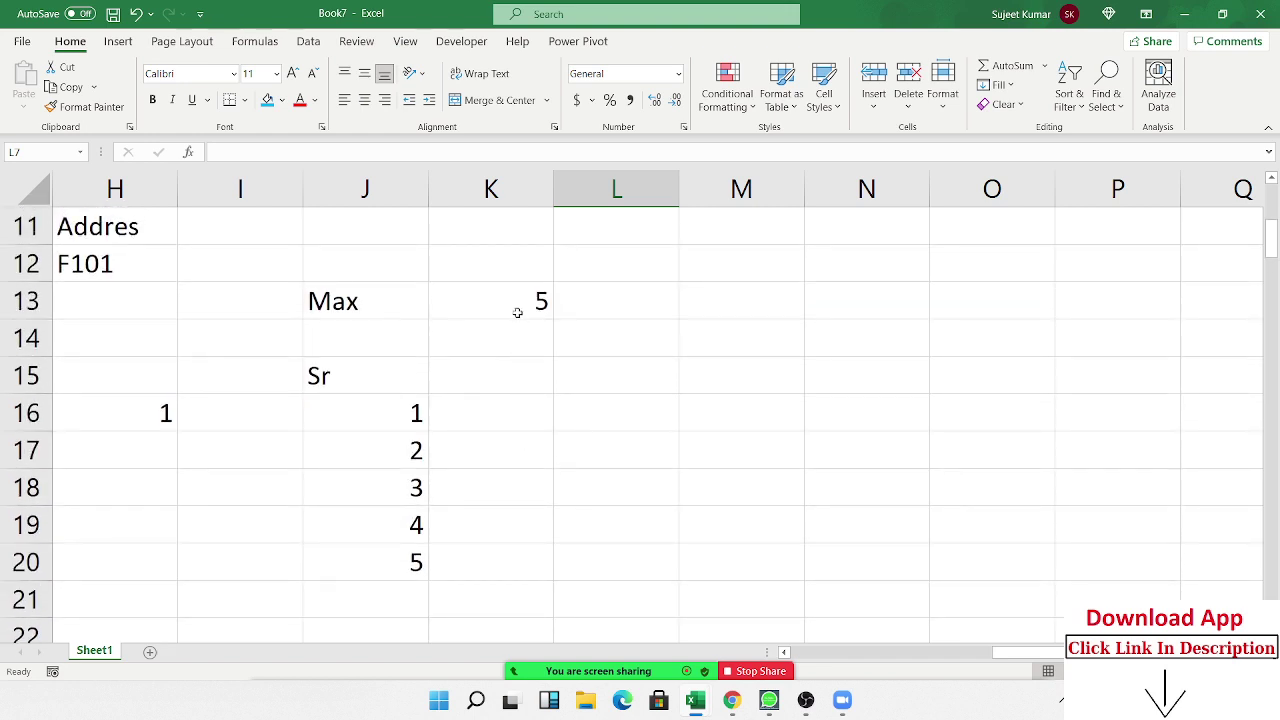
click(517, 313)
text(7)
key(Return)
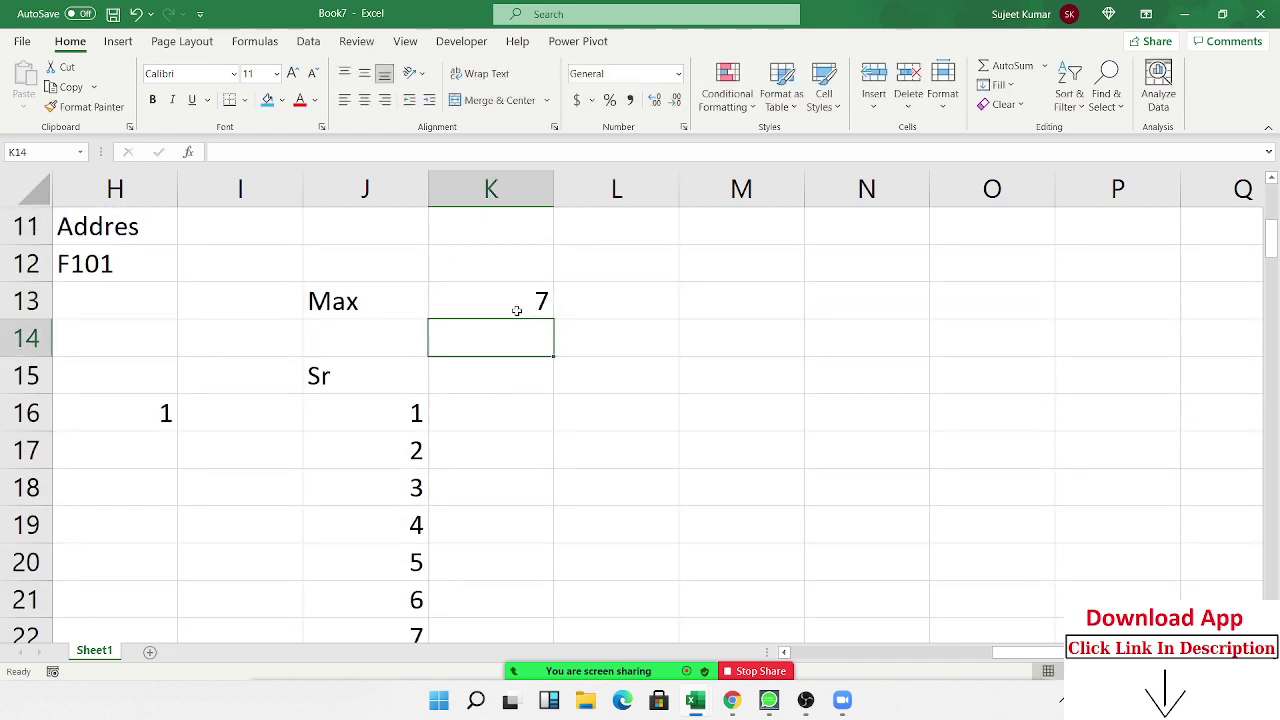
click(517, 311)
text(8)
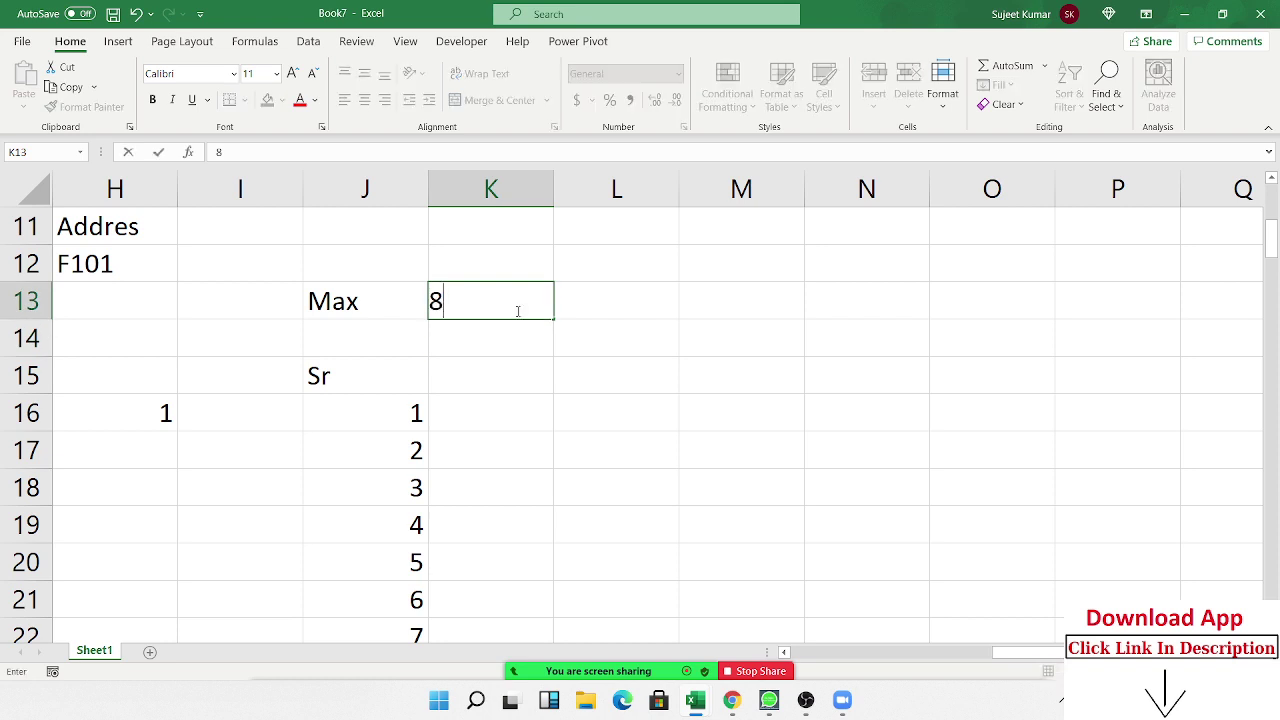
key(Return)
- Check the Sr serials now run 1–8 and return to the top-left of the sheet
scroll(367, 439, down, 1)
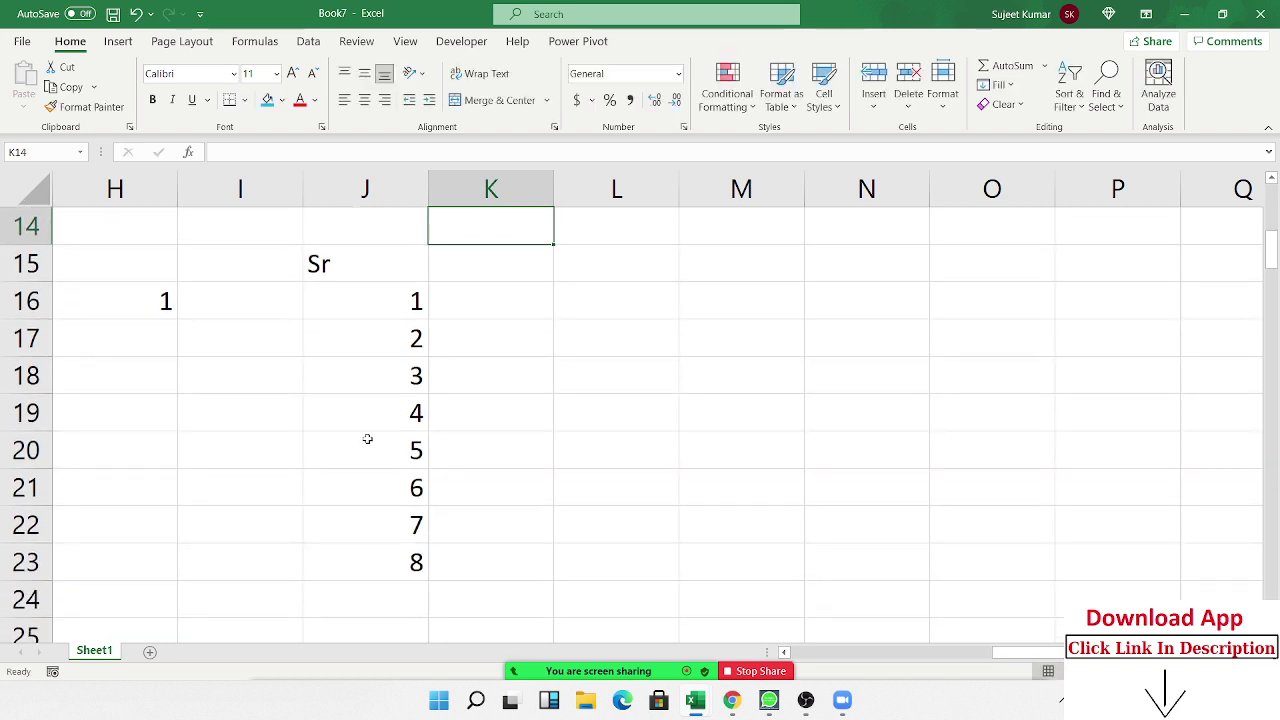
scroll(367, 439, up, 1)
click(407, 424)
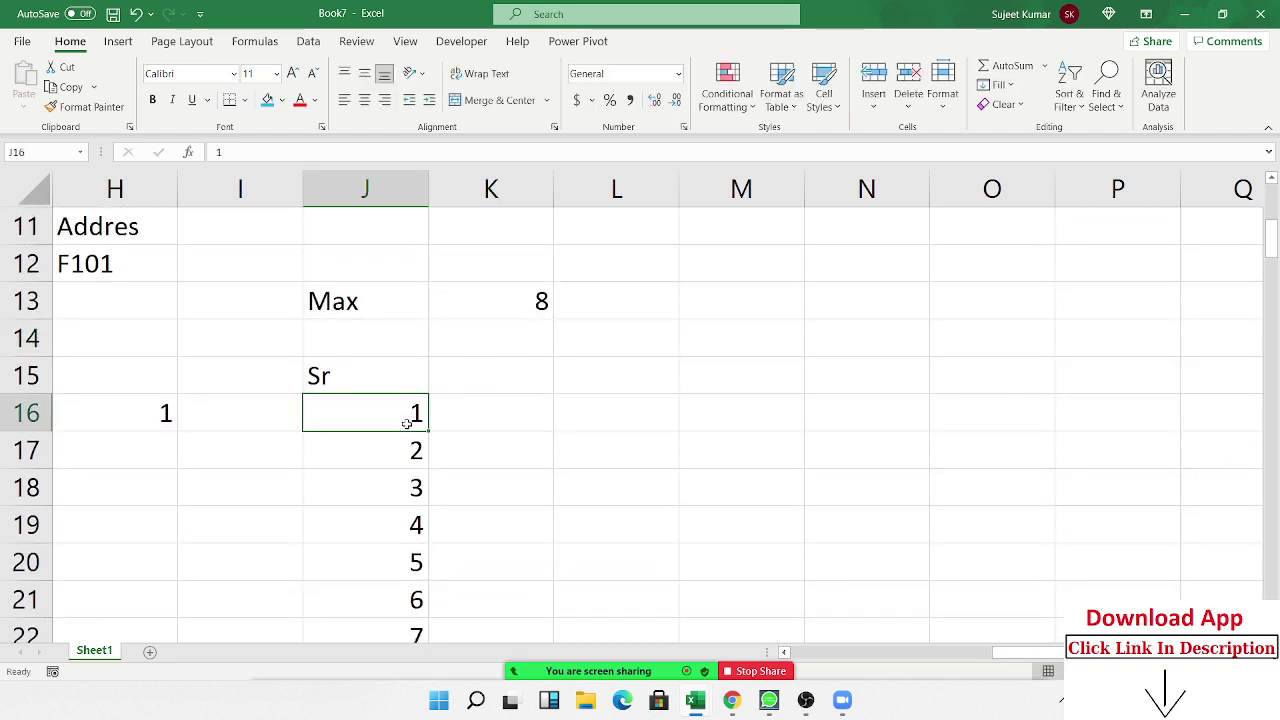
key(ctrl+Left)
key(ctrl+Left)
key(ctrl+Left)
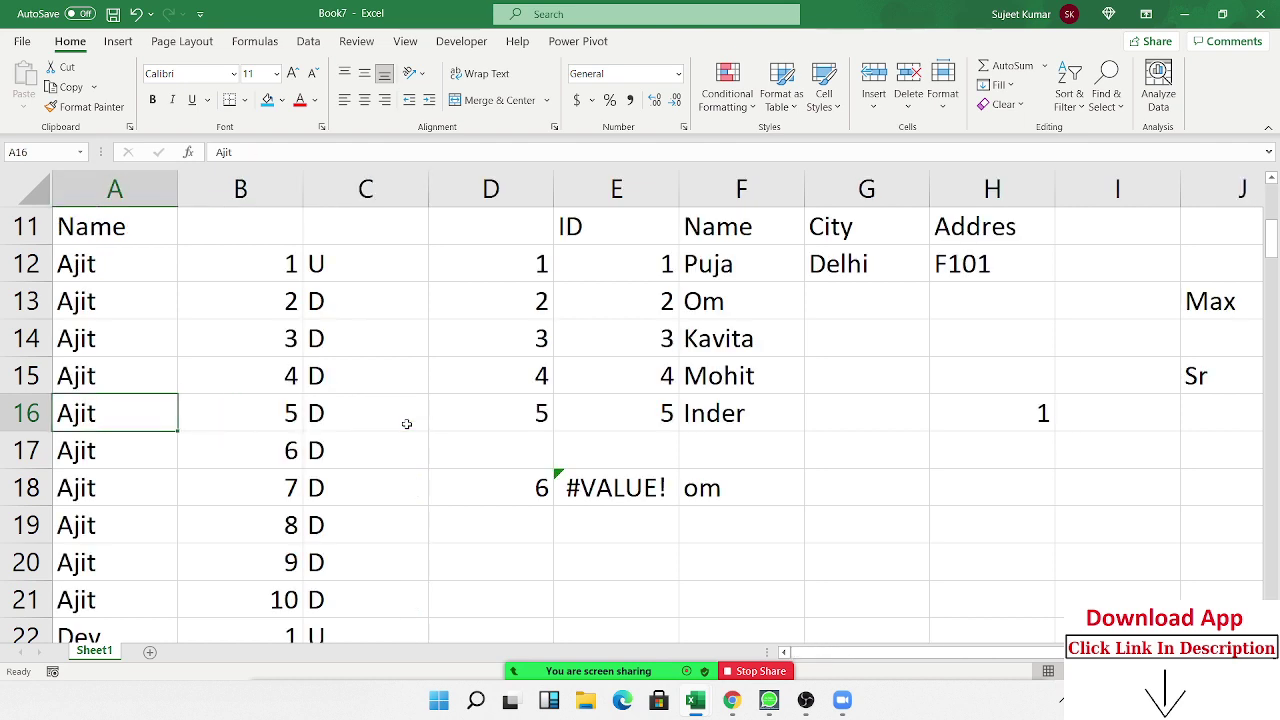
key(ctrl+Up)
key(ctrl+Up)
key(ctrl+Up)
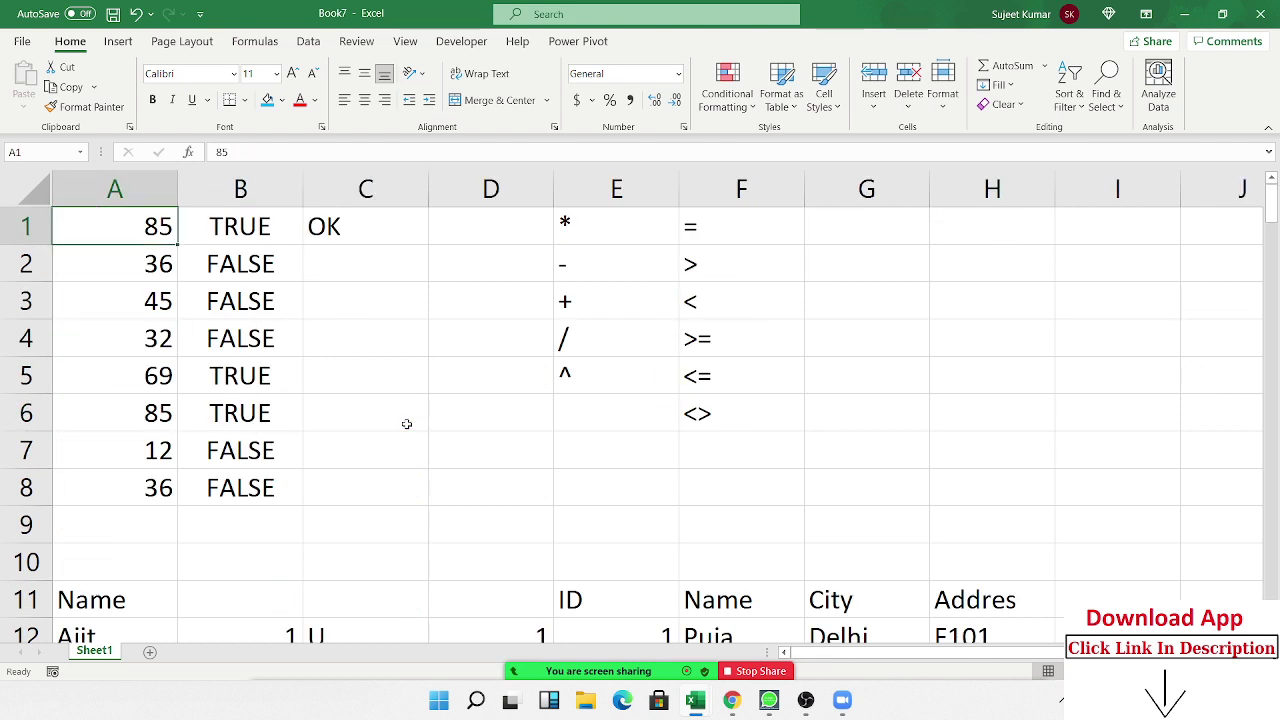